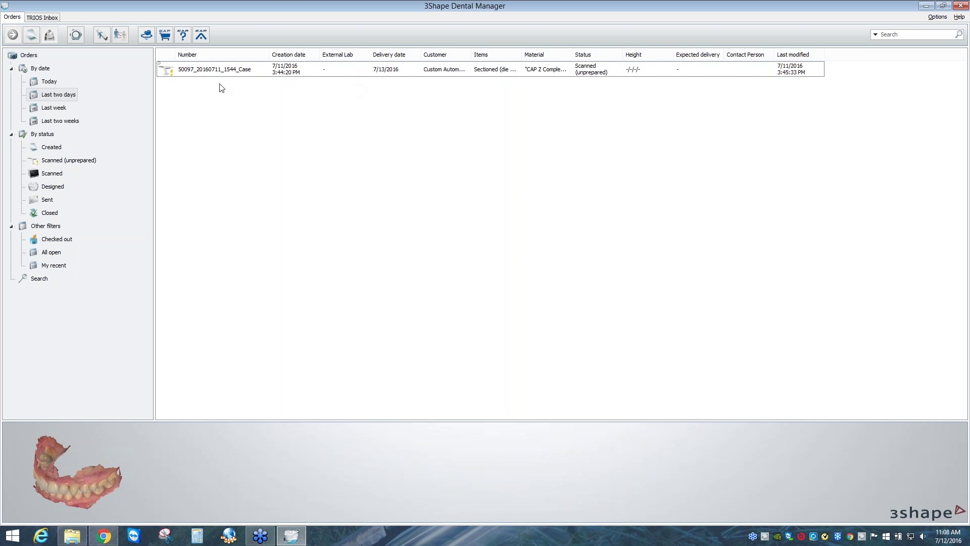
# Open the scanned, unprepared case in the order list for modification.
pyautogui.click(207, 71)
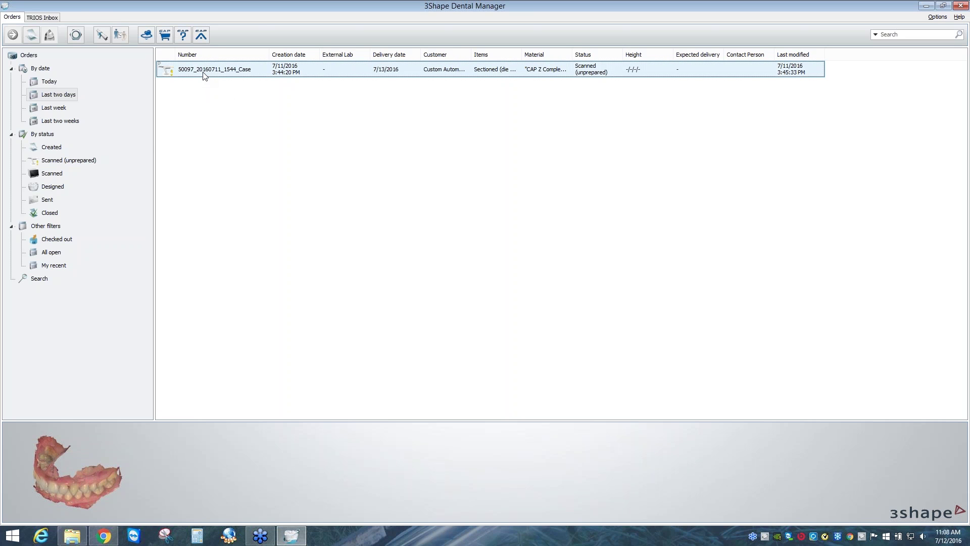
pyautogui.doubleClick(210, 69)
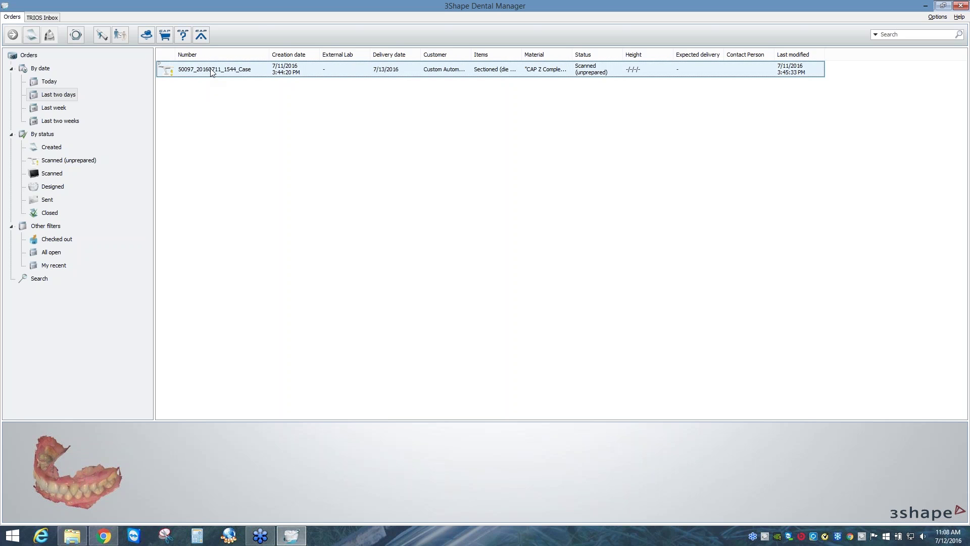
pyautogui.rightClick(211, 70)
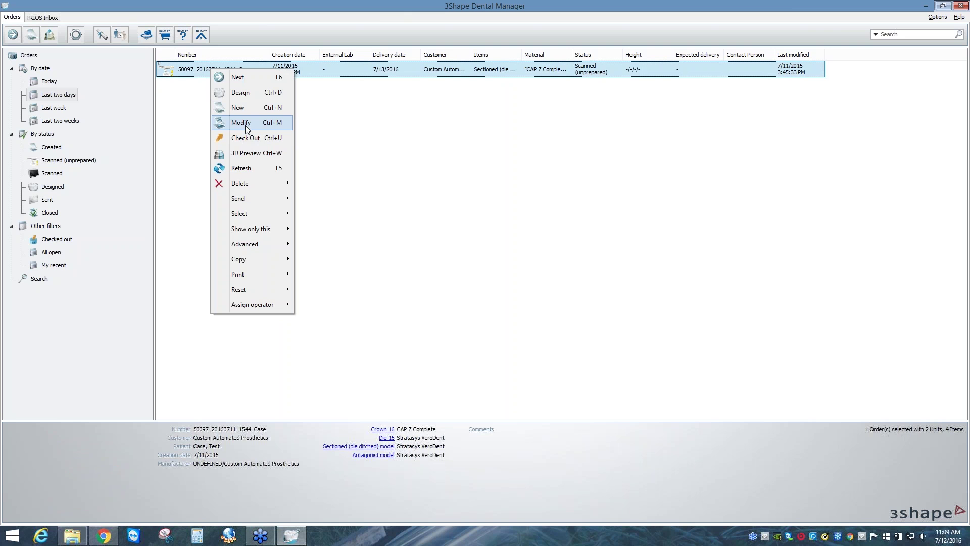
pyautogui.click(241, 122)
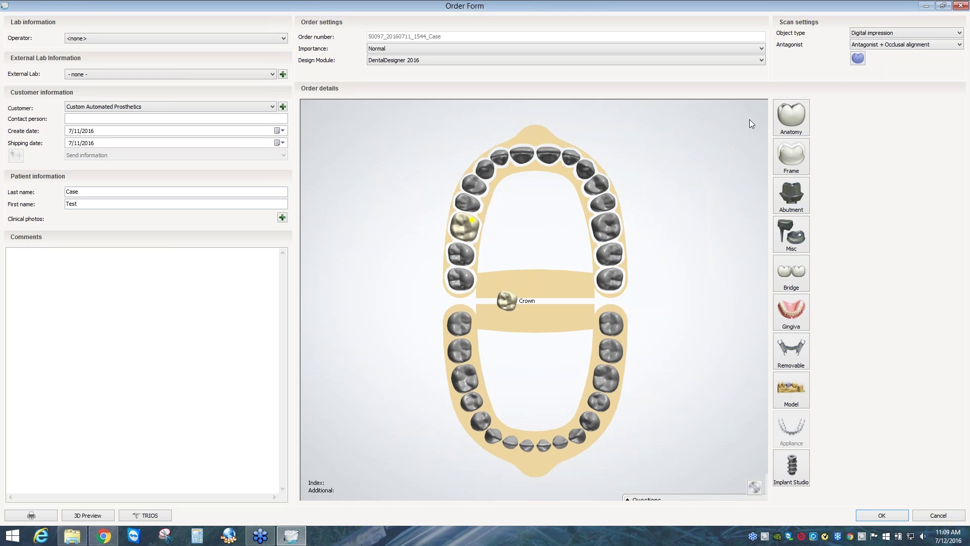
# Check the antagonist scan options in the scan settings, keeping Antagonist + Occlusal alignment.
pyautogui.click(900, 47)
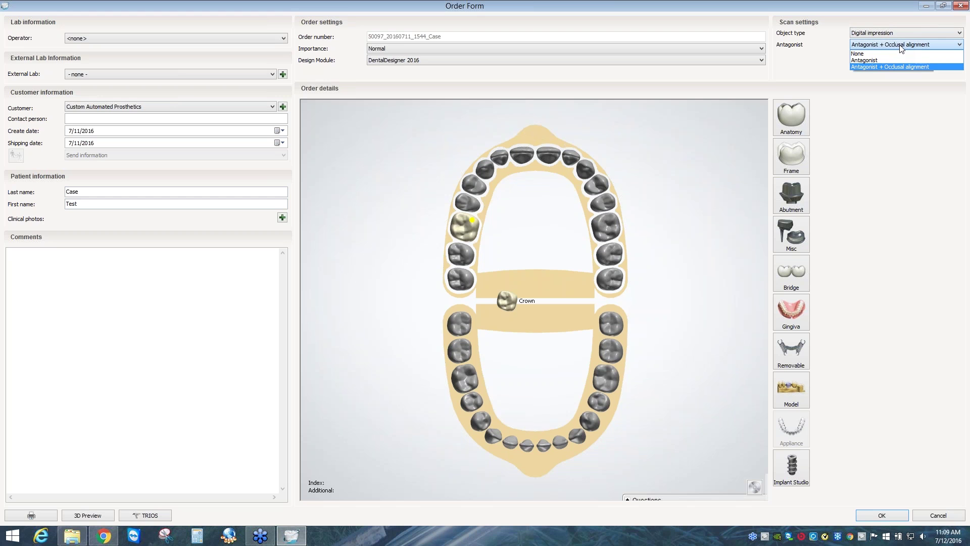
pyautogui.click(889, 60)
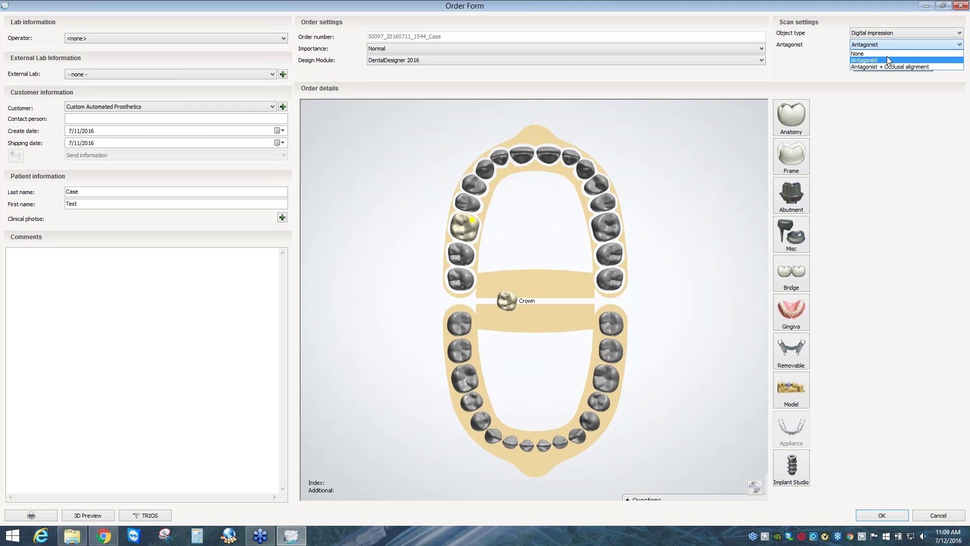
pyautogui.click(884, 48)
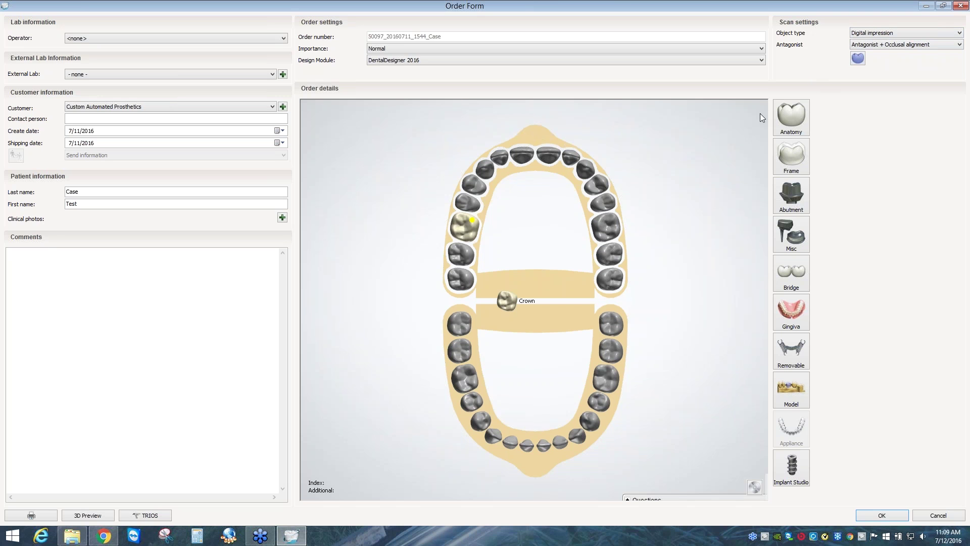
# Review the anatomy and model settings of the upper molar crown and accept the order form.
pyautogui.click(469, 227)
pyautogui.click(470, 227)
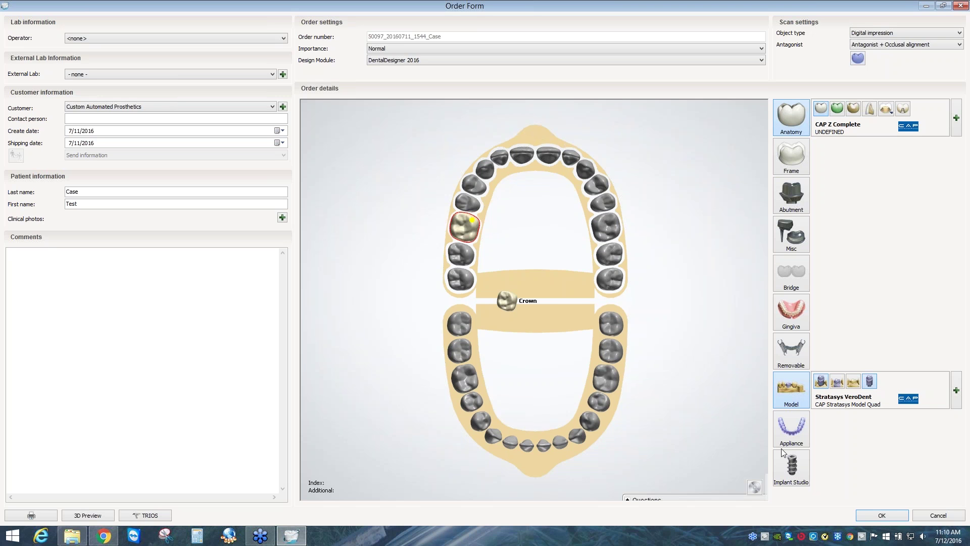
pyautogui.click(881, 515)
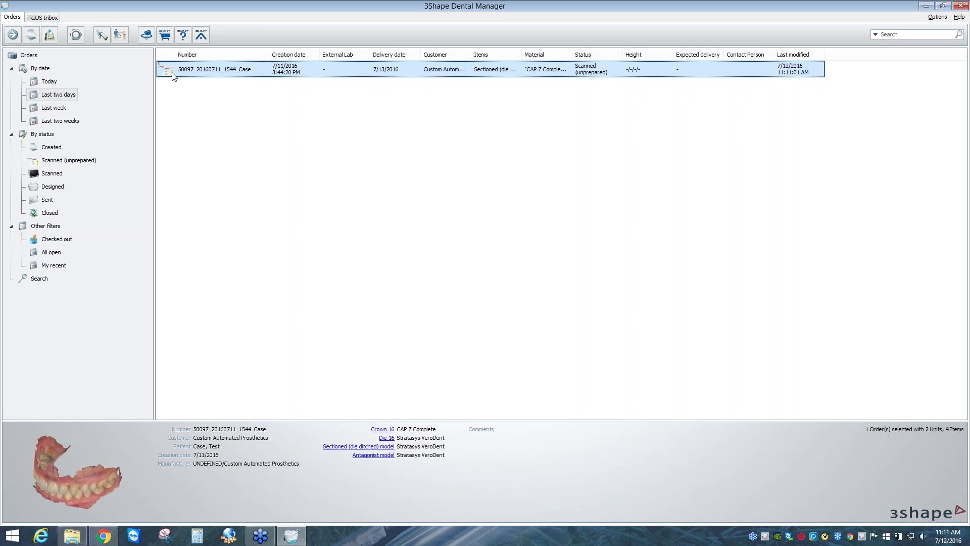
# Open the same case for design.
pyautogui.click(218, 117)
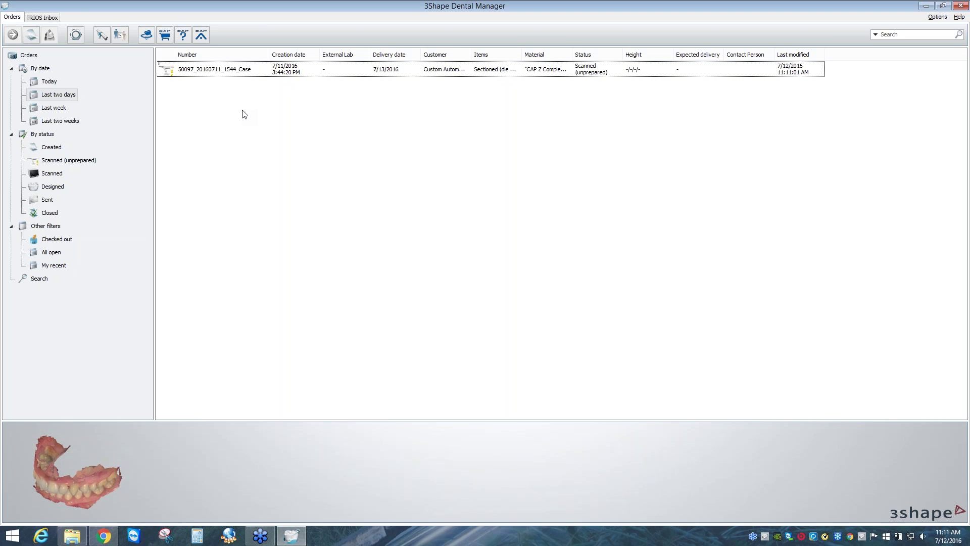
pyautogui.rightClick(230, 71)
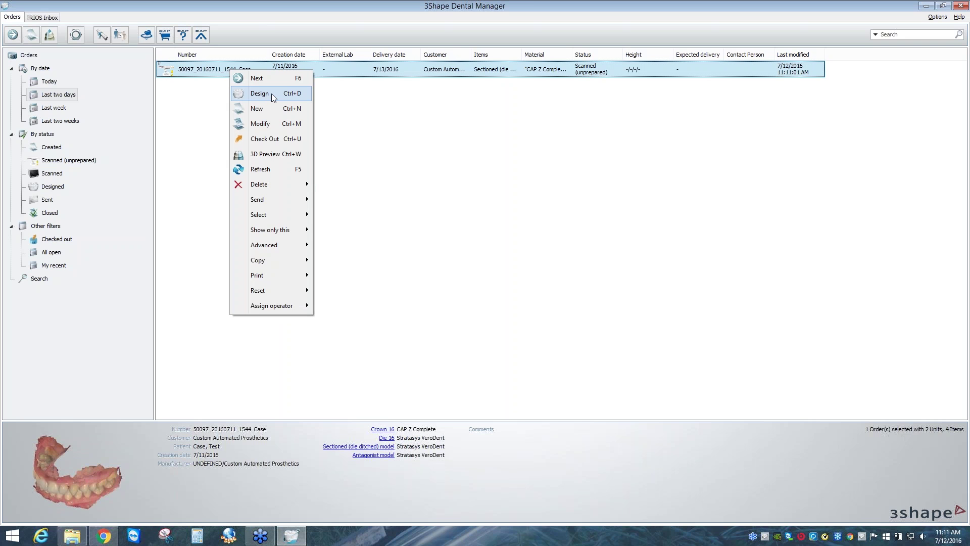
pyautogui.click(271, 93)
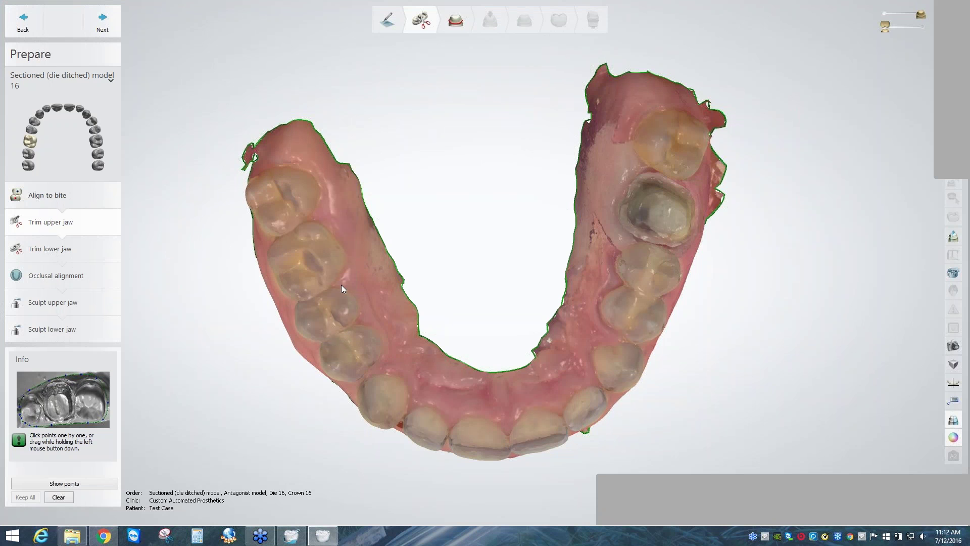
# Go to the Align to bite stage and turn on 3-point alignment.
pyautogui.moveTo(341, 284); pyautogui.dragTo(343, 227, button='right')
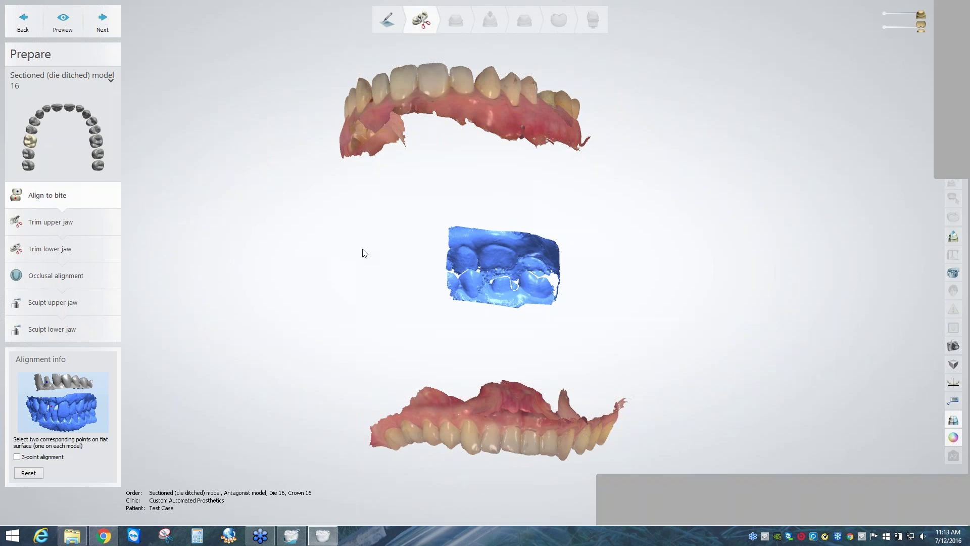
pyautogui.moveTo(411, 245); pyautogui.dragTo(336, 175, button='right')
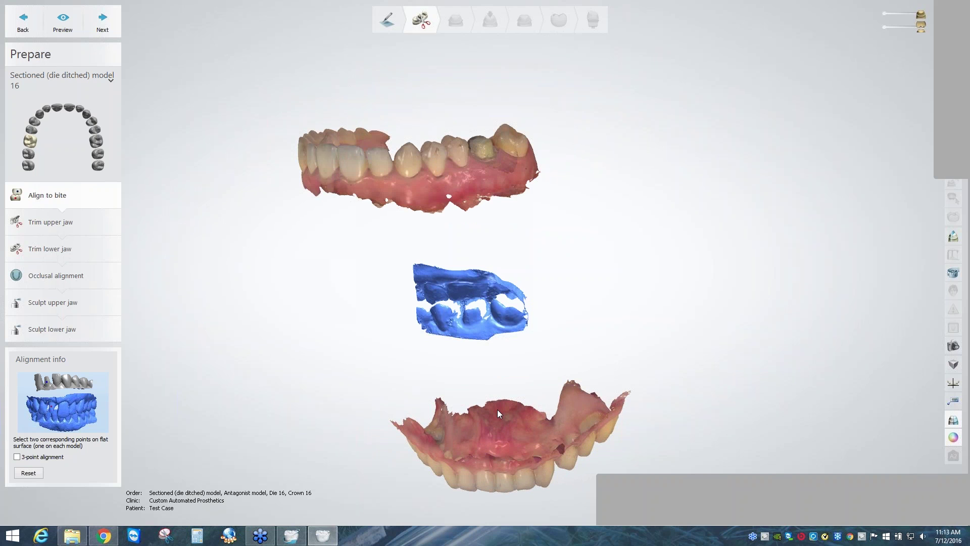
pyautogui.moveTo(497, 409); pyautogui.dragTo(468, 268, button='right')
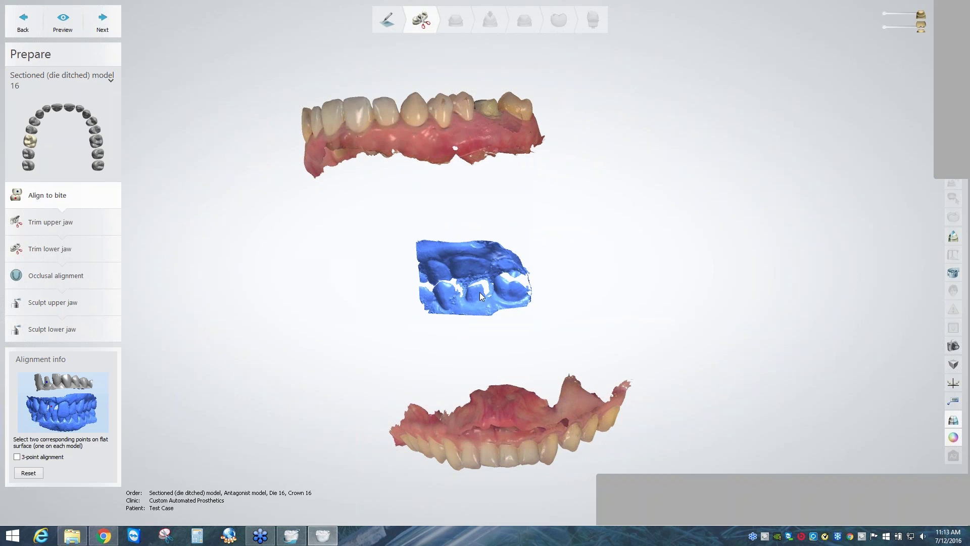
pyautogui.scroll(2, 480, 296)
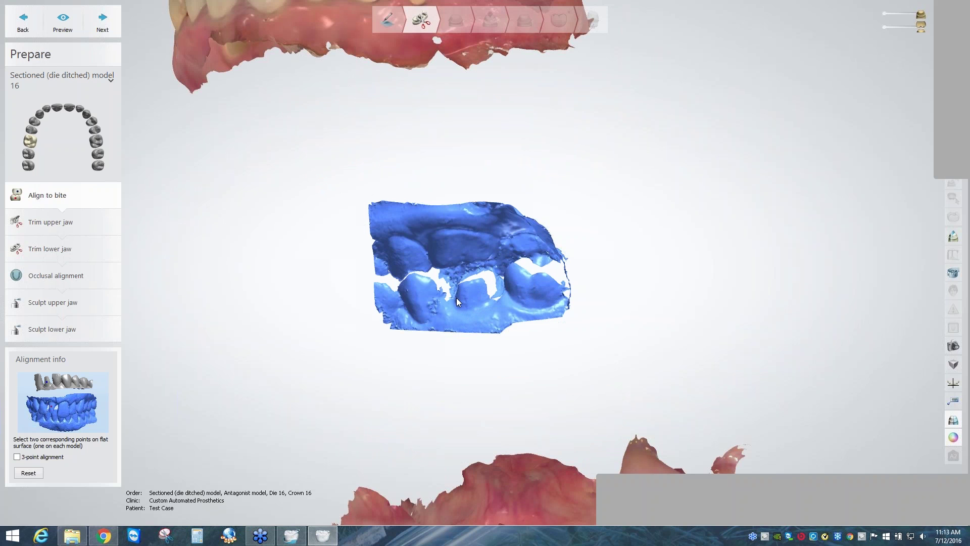
pyautogui.moveTo(473, 292)
pyautogui.mouseDown(button='right')
pyautogui.moveTo(517, 308)
pyautogui.moveTo(526, 297)
pyautogui.moveTo(474, 304)
pyautogui.mouseUp(button='right')
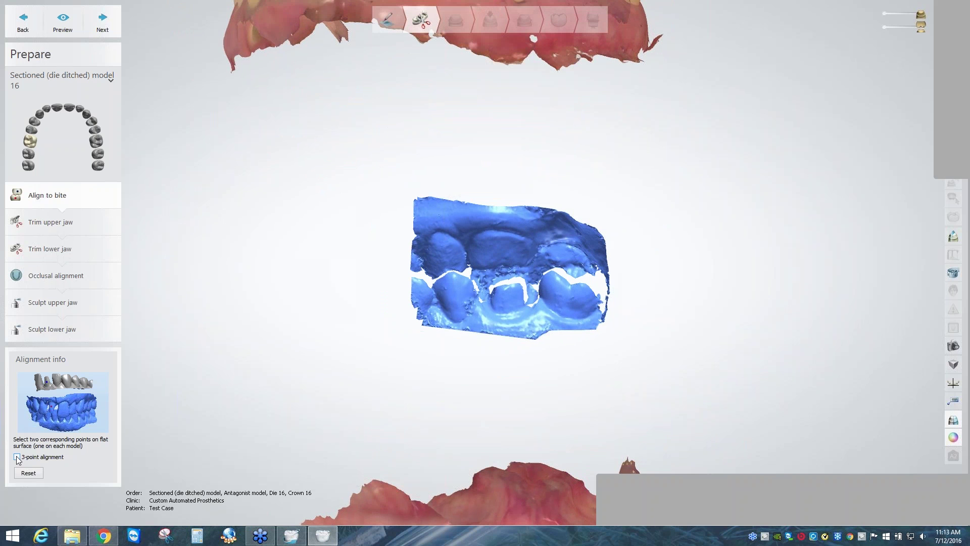
pyautogui.click(102, 455)
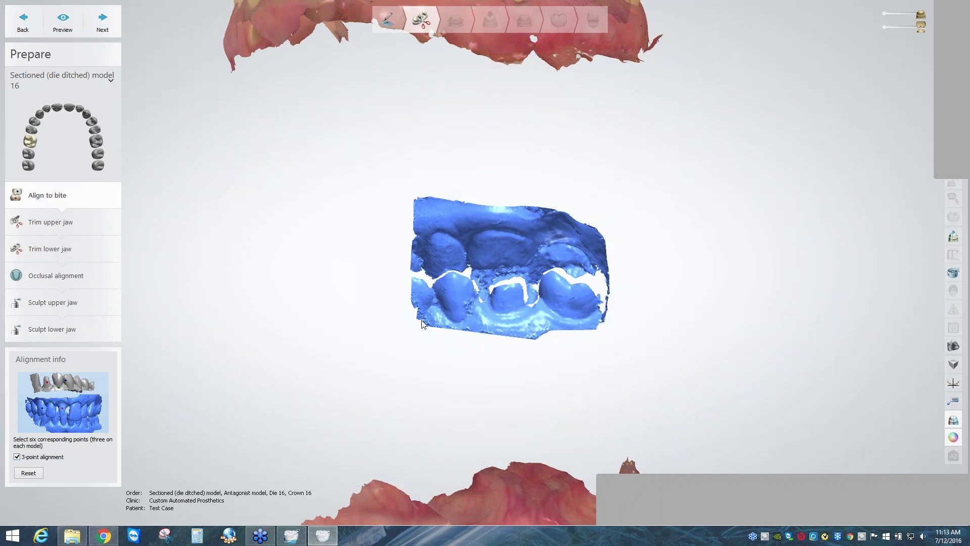
# Mark three alignment points on the upper jaw: on the premolar, the prepared tooth and the molar behind it.
pyautogui.scroll(-2, 423, 324)
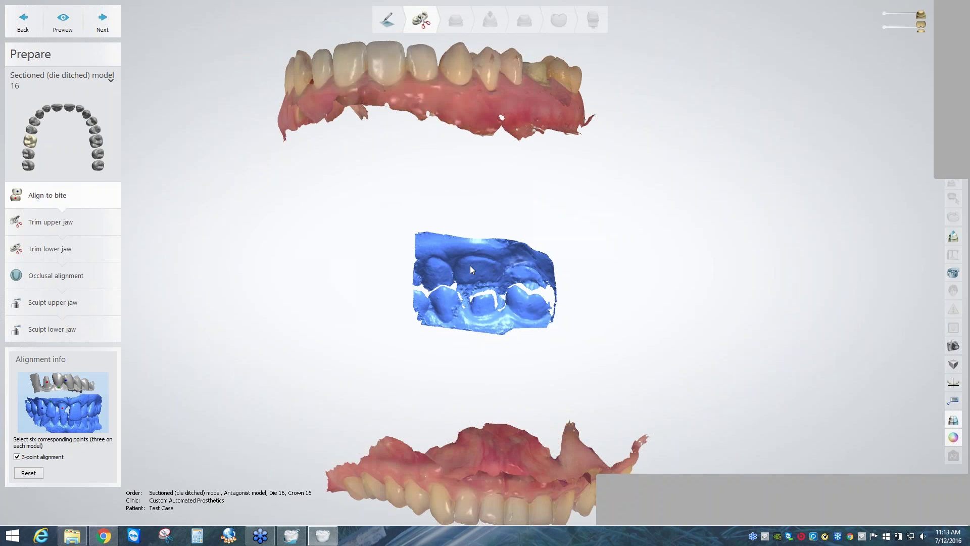
pyautogui.scroll(-1, 479, 286)
pyautogui.moveTo(479, 286); pyautogui.dragTo(362, 304, button='right')
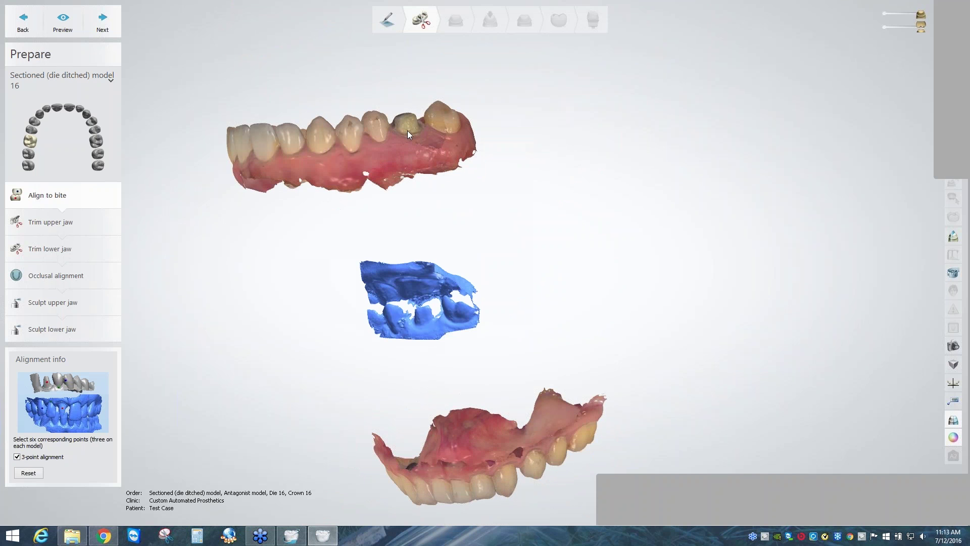
pyautogui.click(381, 139)
pyautogui.scroll(3, 409, 80)
pyautogui.scroll(1, 409, 81)
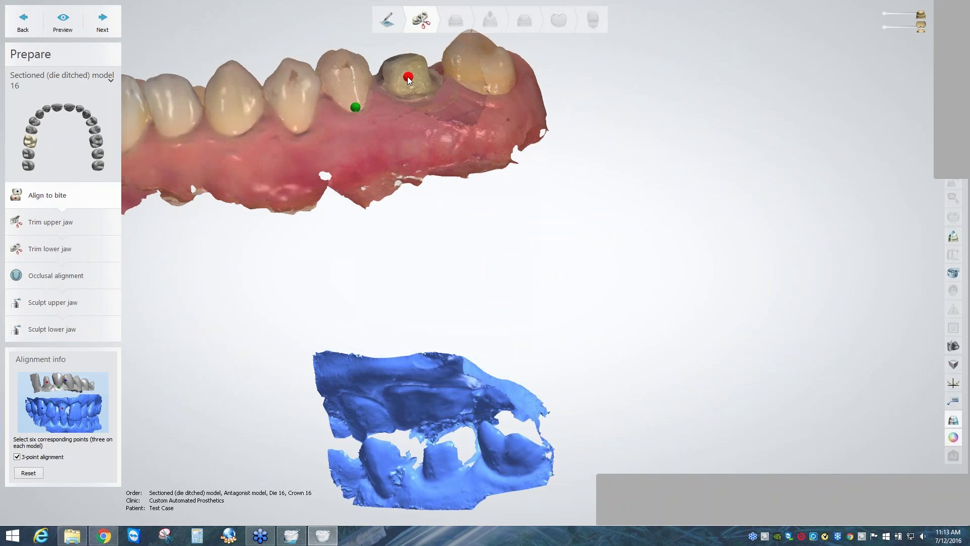
pyautogui.click(410, 70)
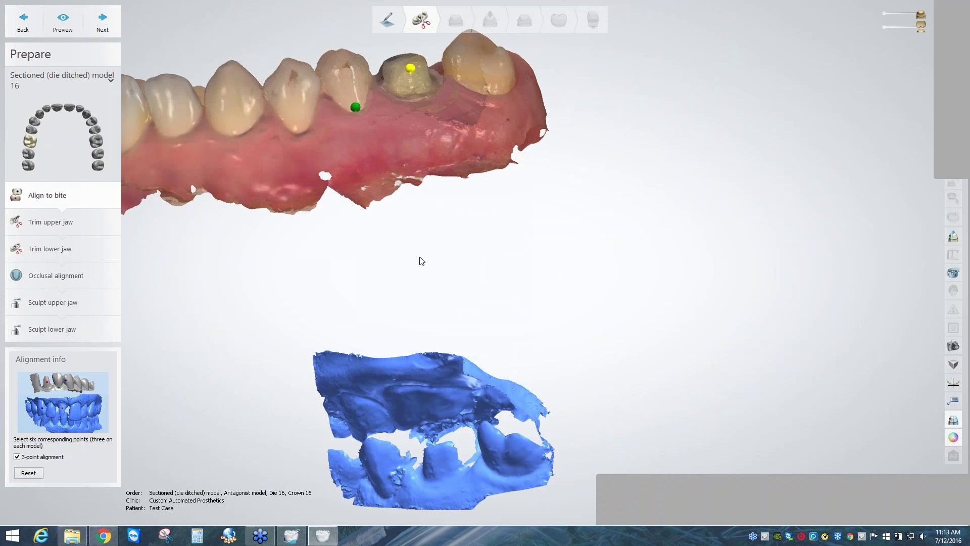
pyautogui.click(498, 89)
# Try to align the upper jaw by marking three points on the blue bite scan and previewing the alignment.
pyautogui.moveTo(452, 306); pyautogui.dragTo(464, 321, button='right')
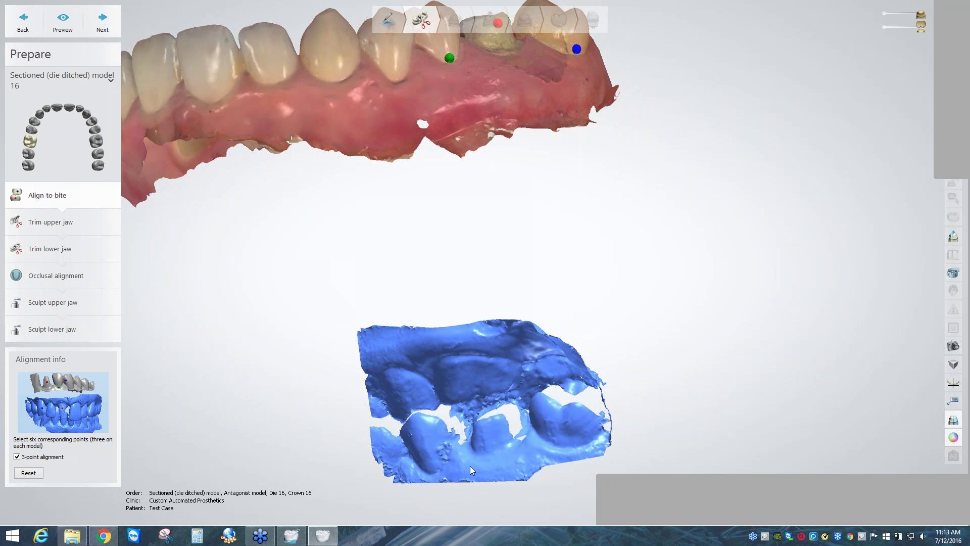
pyautogui.click(430, 469)
pyautogui.scroll(-3, 480, 373)
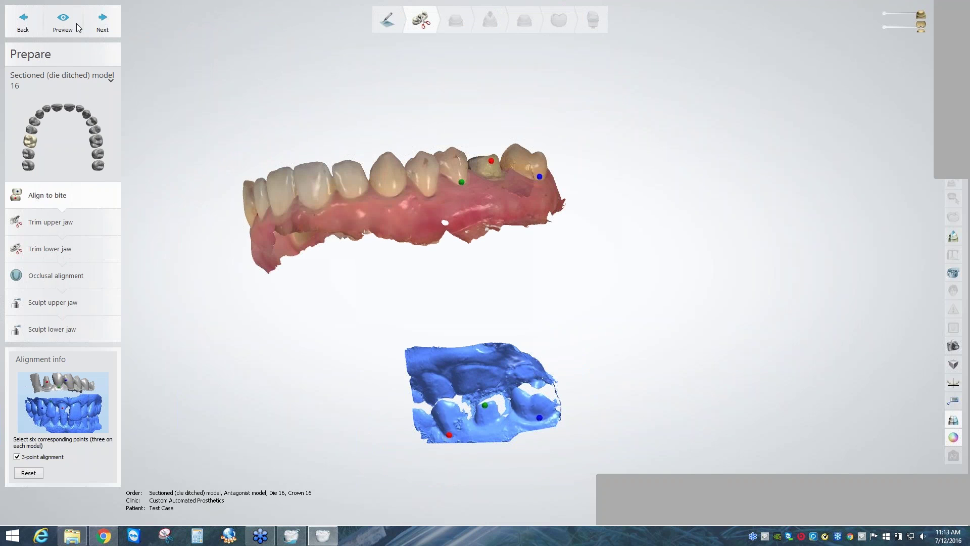
pyautogui.click(77, 23)
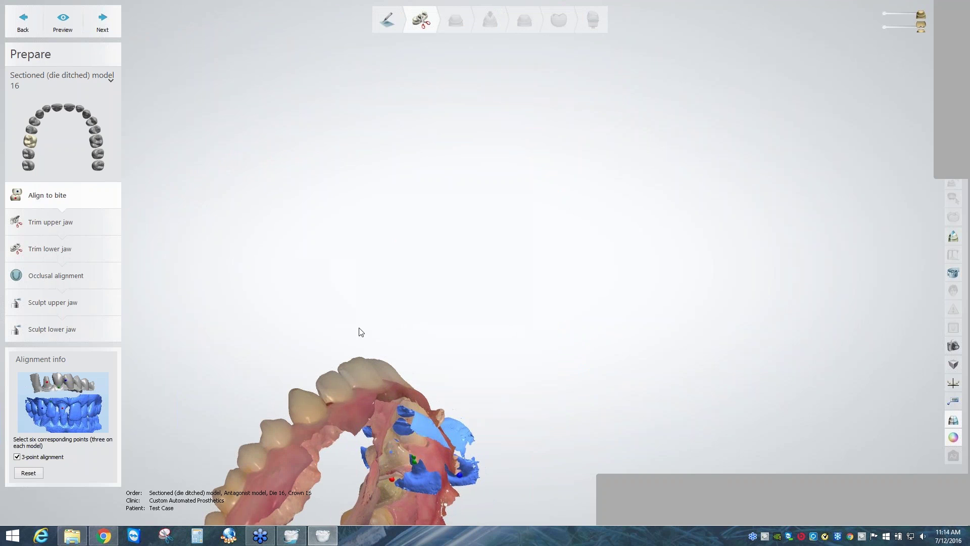
pyautogui.moveTo(359, 328); pyautogui.dragTo(541, 230, button='right')
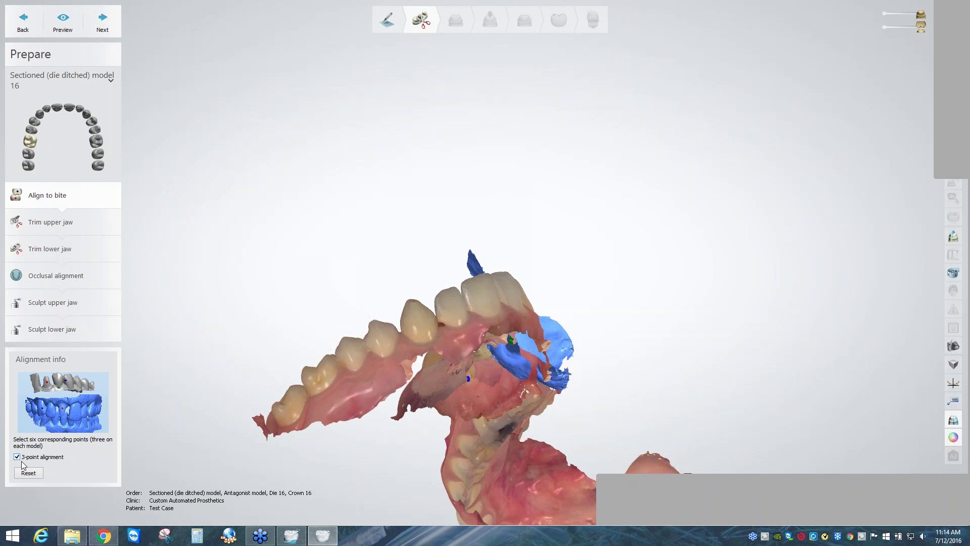
# Clear the alignment points, keeping 3-point alignment on, and show the upper jaw scan without its colour texture.
pyautogui.click(17, 457)
pyautogui.click(17, 457)
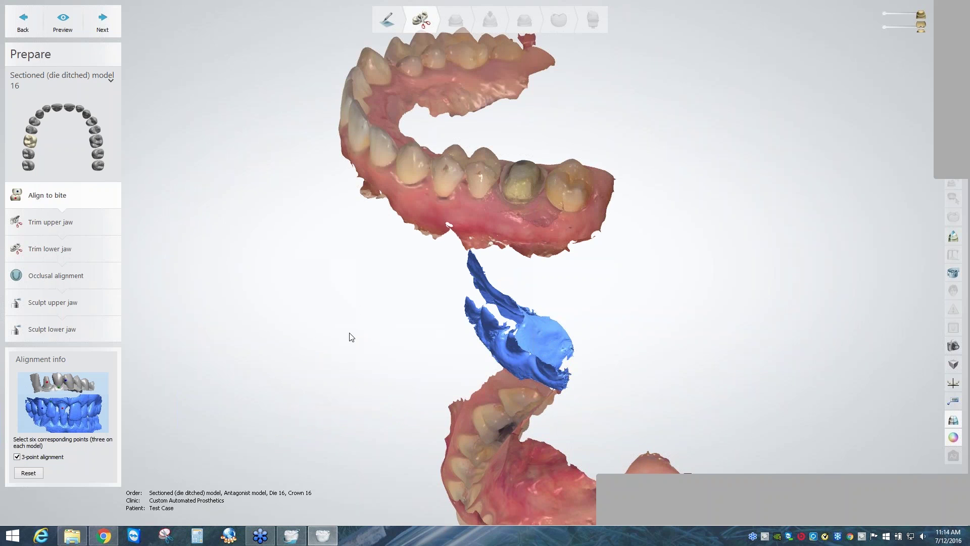
pyautogui.moveTo(349, 332); pyautogui.dragTo(422, 238, button='right')
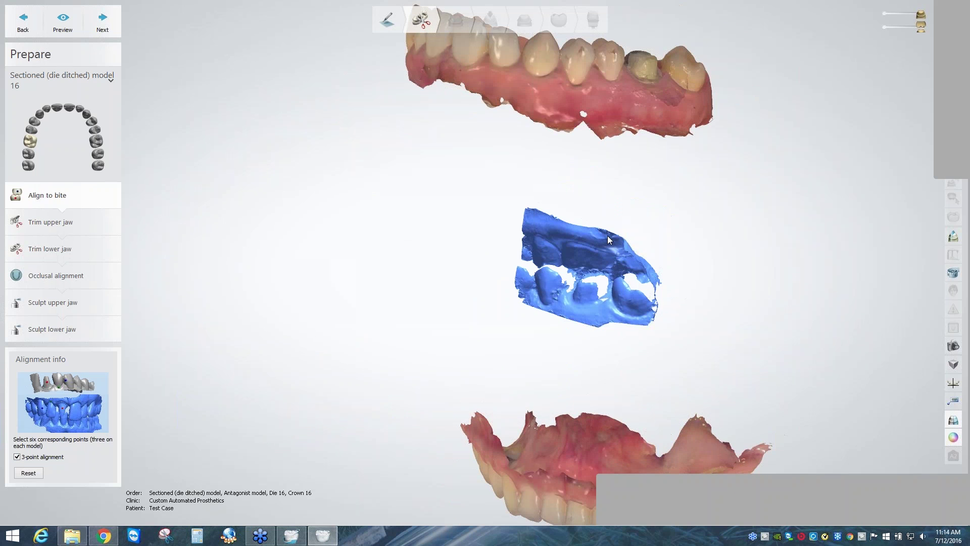
pyautogui.scroll(3, 607, 236)
pyautogui.moveTo(595, 260); pyautogui.dragTo(545, 334, button='middle')
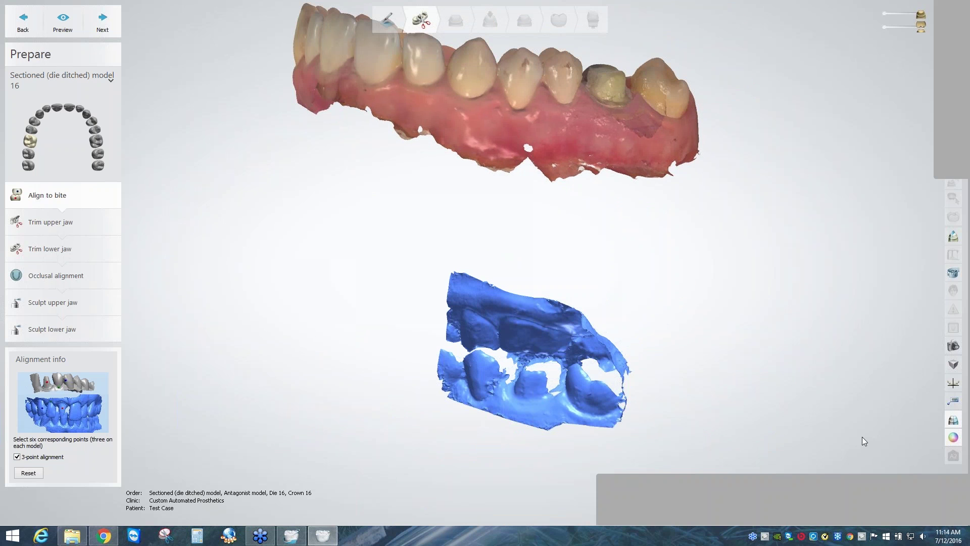
pyautogui.moveTo(746, 420); pyautogui.dragTo(619, 185, button='right')
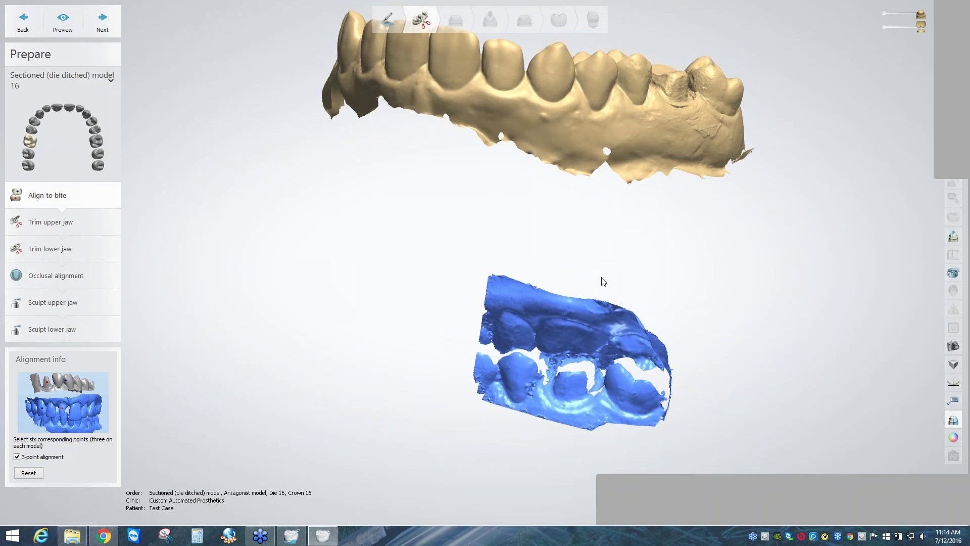
pyautogui.moveTo(609, 285); pyautogui.dragTo(530, 410, button='right')
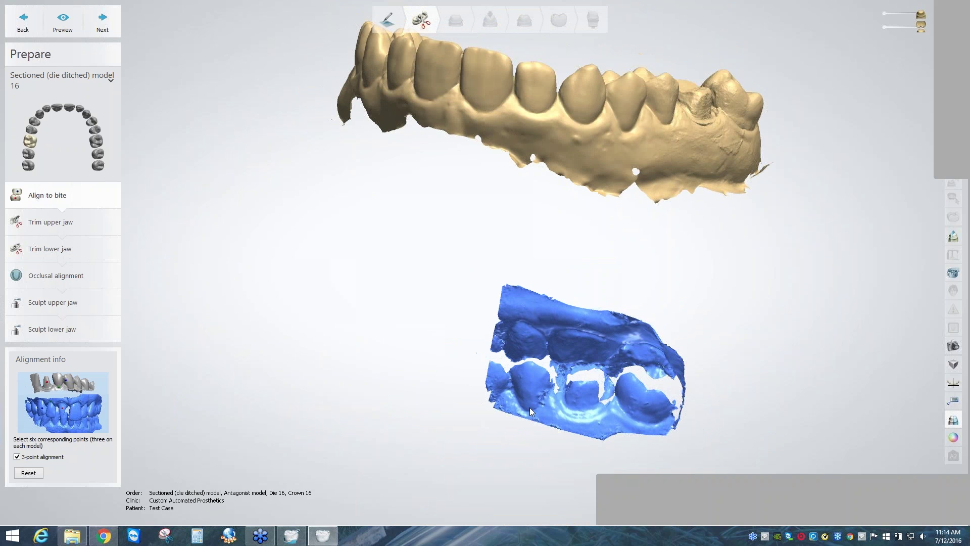
# Mark three matching points on the bite scan and upper jaw, two on the premolar and one on the molar, and preview the alignment.
pyautogui.click(529, 407)
pyautogui.moveTo(650, 118); pyautogui.dragTo(617, 79, button='right')
pyautogui.click(615, 75)
pyautogui.click(617, 109)
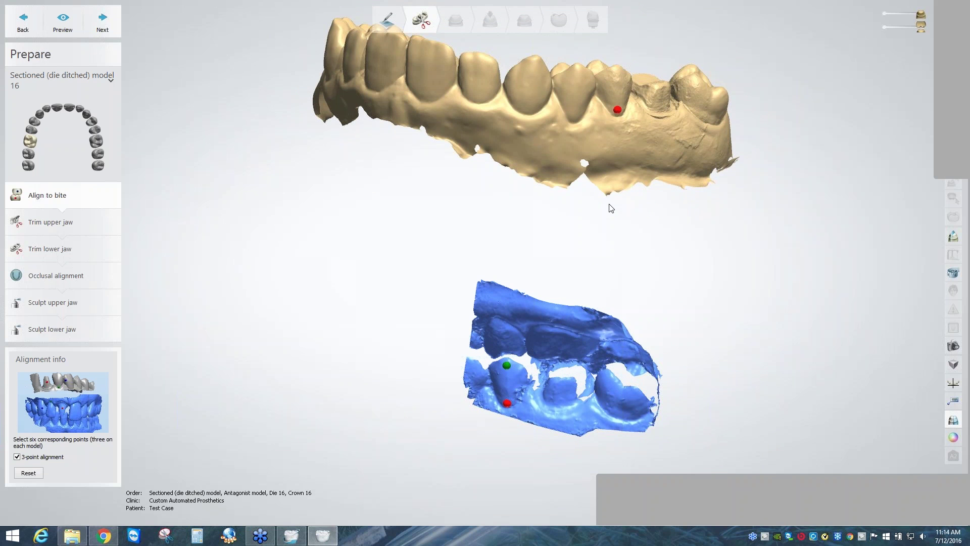
pyautogui.click(693, 87)
pyautogui.click(64, 23)
pyautogui.moveTo(419, 298); pyautogui.dragTo(625, 319, button='right')
pyautogui.scroll(3, 626, 319)
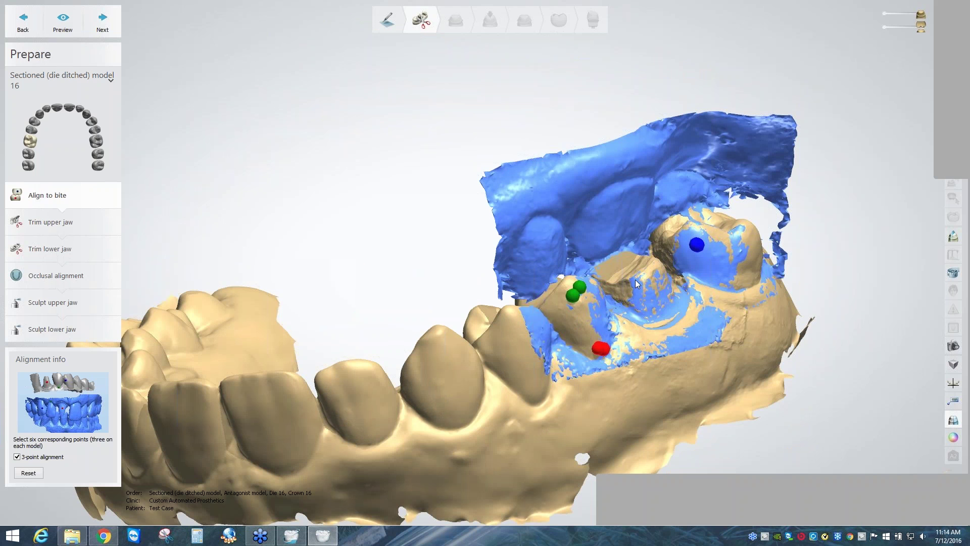
pyautogui.moveTo(635, 282); pyautogui.dragTo(658, 276, button='right')
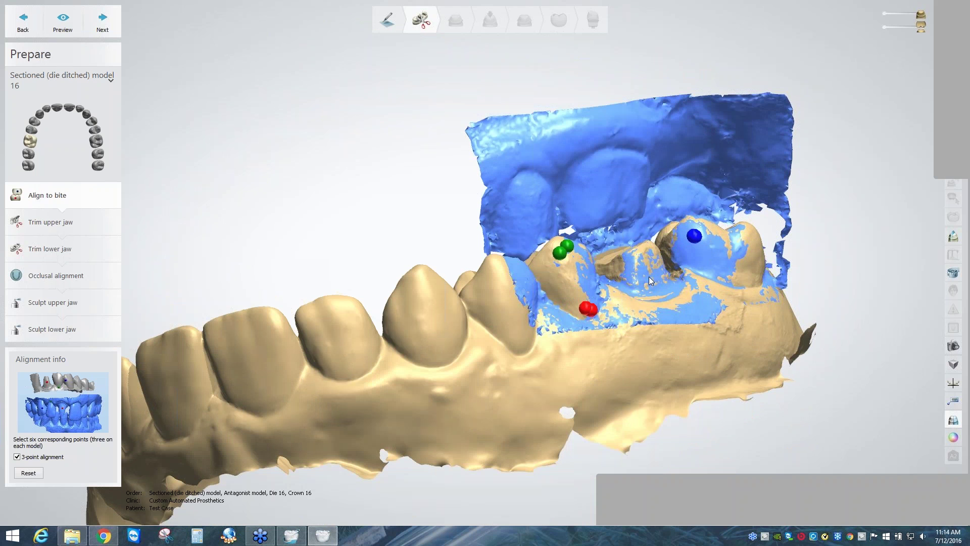
pyautogui.moveTo(654, 328); pyautogui.dragTo(655, 285, button='right')
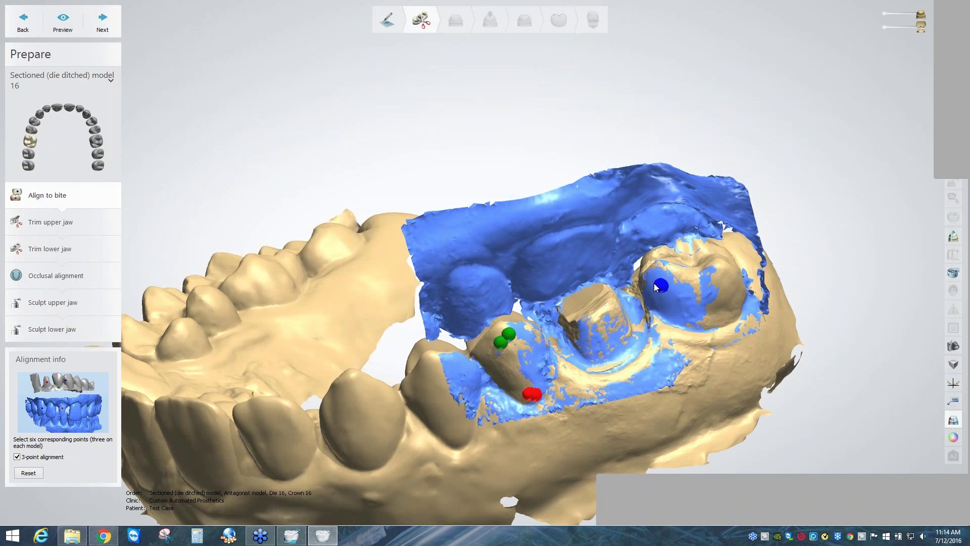
# Check the upper jaw's fit on the blue bite scan, accept the alignment and continue to aligning the lower jaw.
pyautogui.moveTo(642, 345); pyautogui.dragTo(654, 283, button='middle')
pyautogui.scroll(-3, 654, 283)
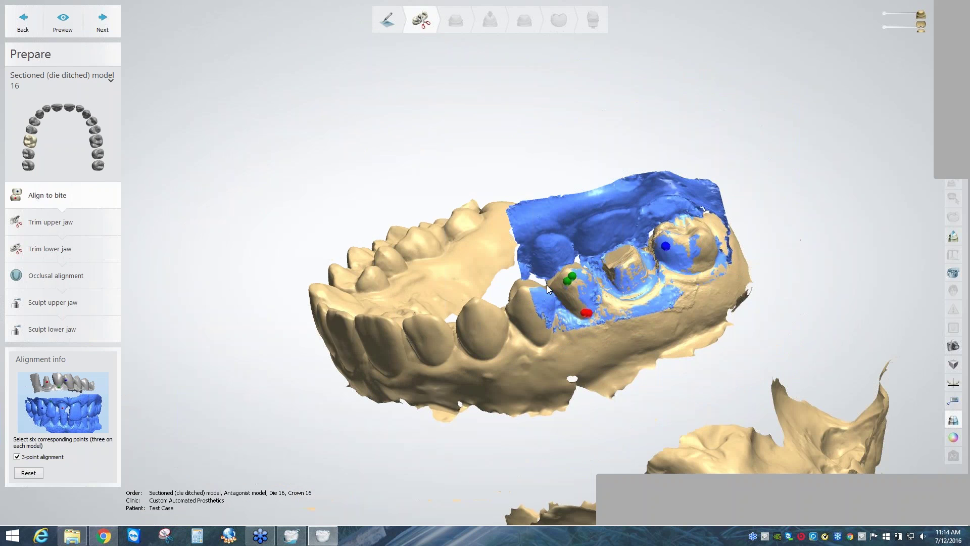
pyautogui.click(101, 23)
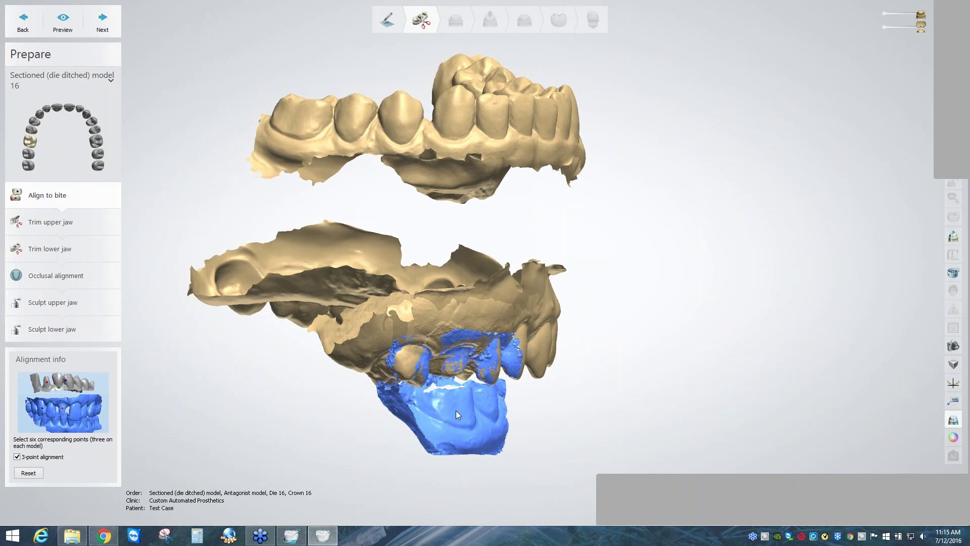
# Mark three matching points on the bite scan and lower jaw, two on the molar and one on the tooth in front, and preview the alignment.
pyautogui.moveTo(456, 410); pyautogui.dragTo(471, 425, button='right')
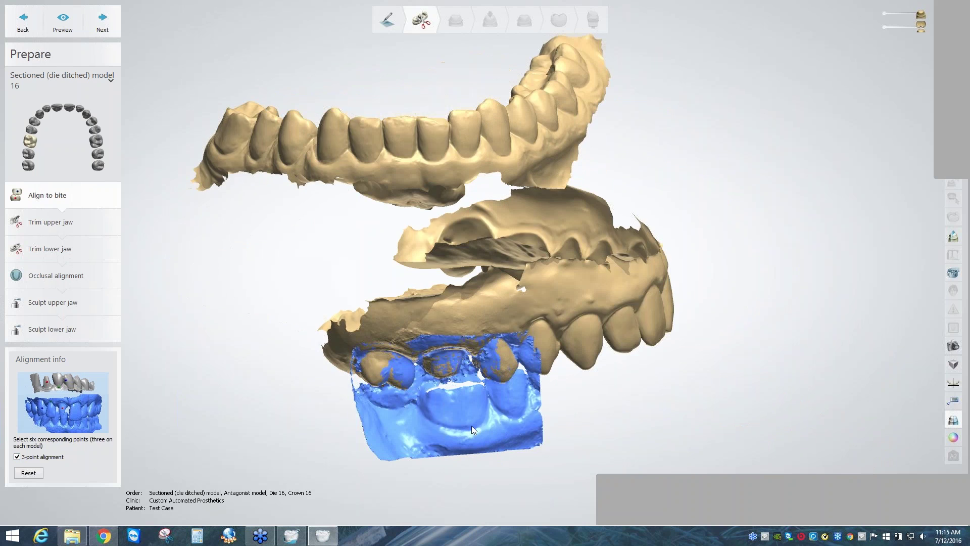
pyautogui.click(438, 400)
pyautogui.moveTo(422, 310); pyautogui.dragTo(346, 175, button='right')
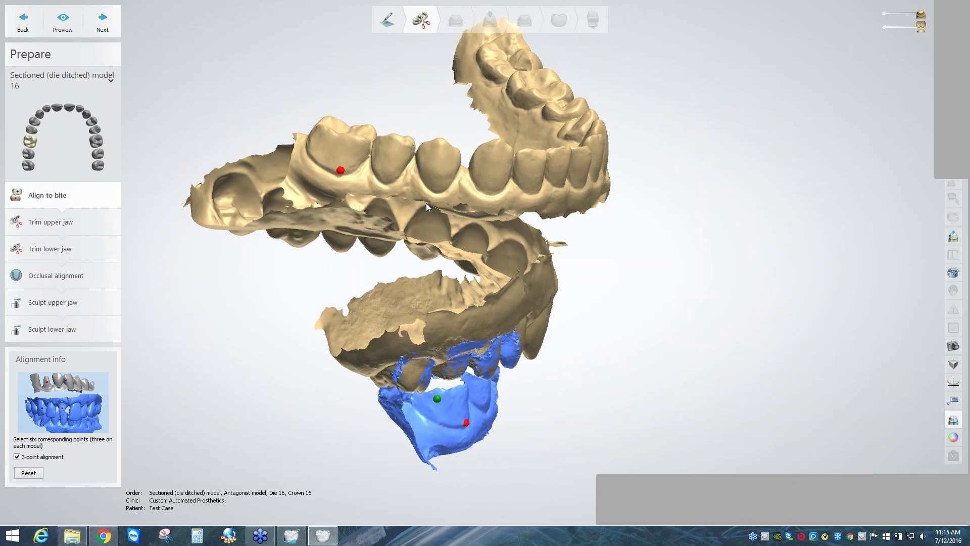
pyautogui.click(320, 136)
pyautogui.moveTo(537, 410); pyautogui.dragTo(442, 407, button='right')
pyautogui.click(516, 385)
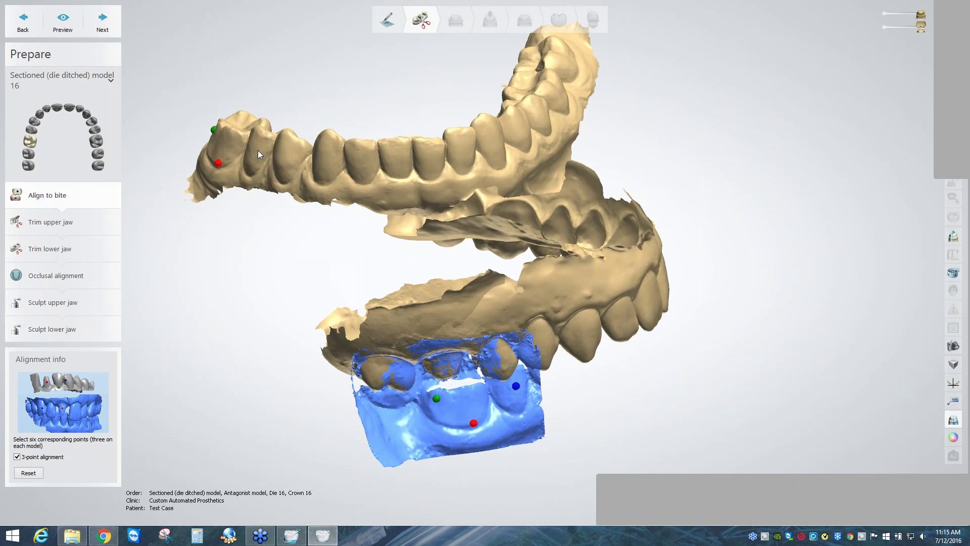
pyautogui.click(258, 151)
pyautogui.click(67, 26)
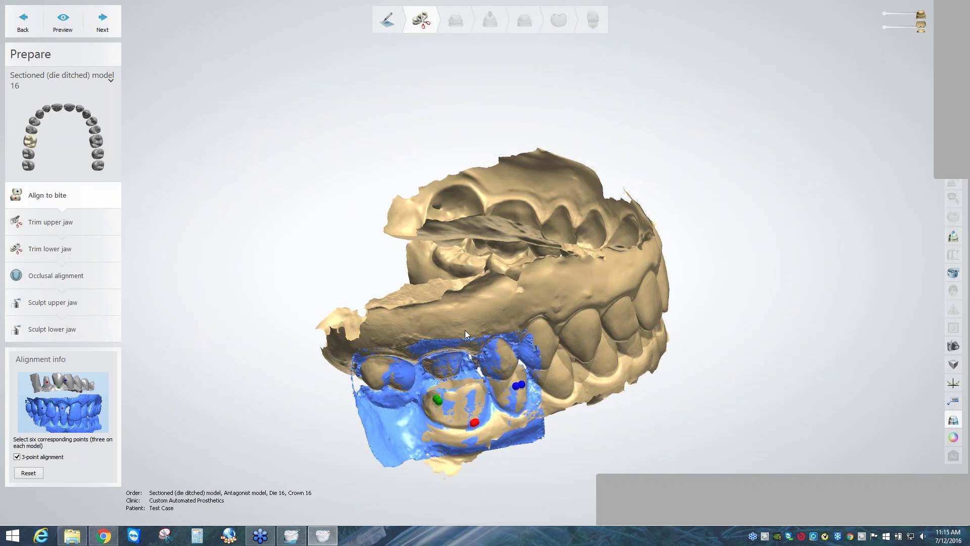
# Check the lower jaw's fit against the bite scan and upper teeth, accept the alignment and continue to trimming the upper jaw.
pyautogui.moveTo(465, 329); pyautogui.dragTo(488, 365, button='right')
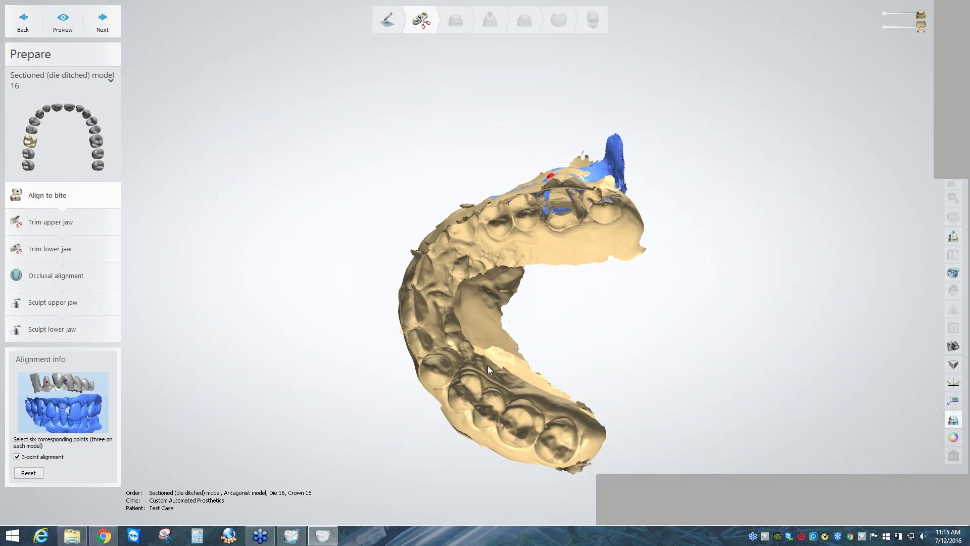
pyautogui.scroll(5, 488, 366)
pyautogui.moveTo(488, 366); pyautogui.dragTo(511, 271, button='middle')
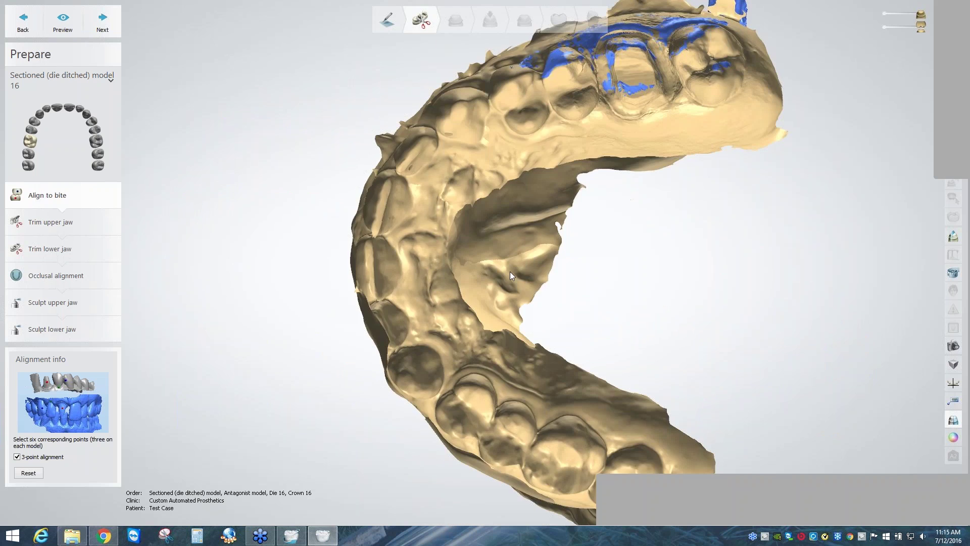
pyautogui.moveTo(510, 271); pyautogui.dragTo(196, 210, button='right')
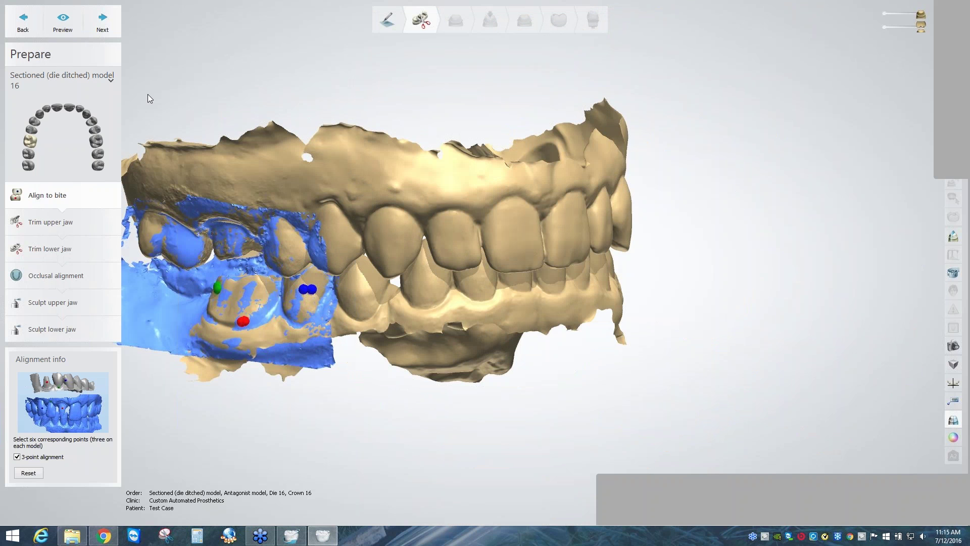
pyautogui.click(112, 25)
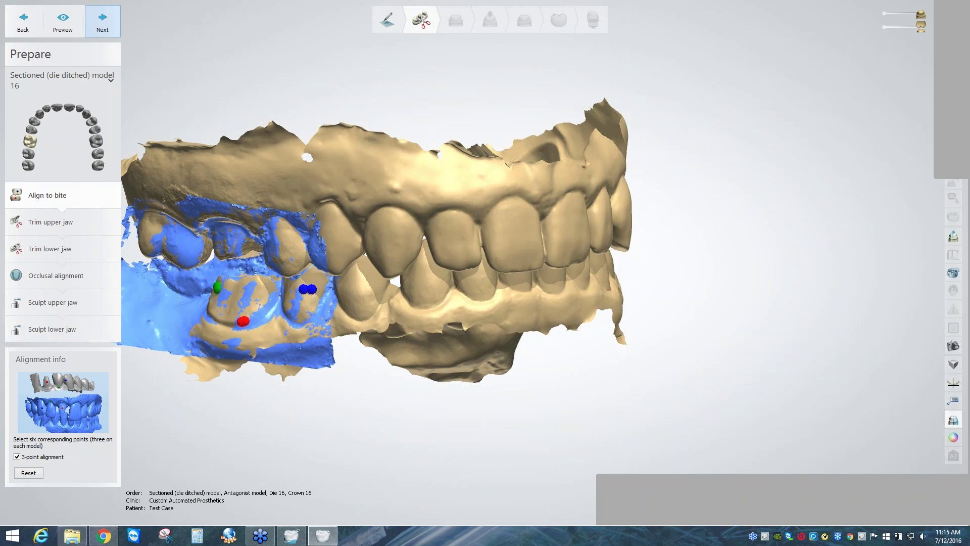
pyautogui.click(108, 24)
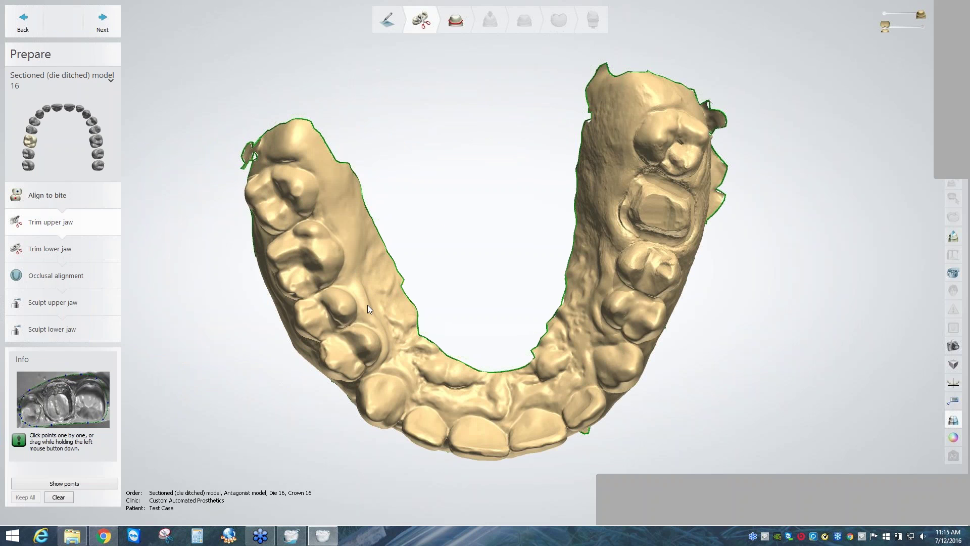
# Inspect the ragged edges of the upper jaw scan and clear its automatic trim line.
pyautogui.moveTo(367, 305); pyautogui.dragTo(372, 316, button='right')
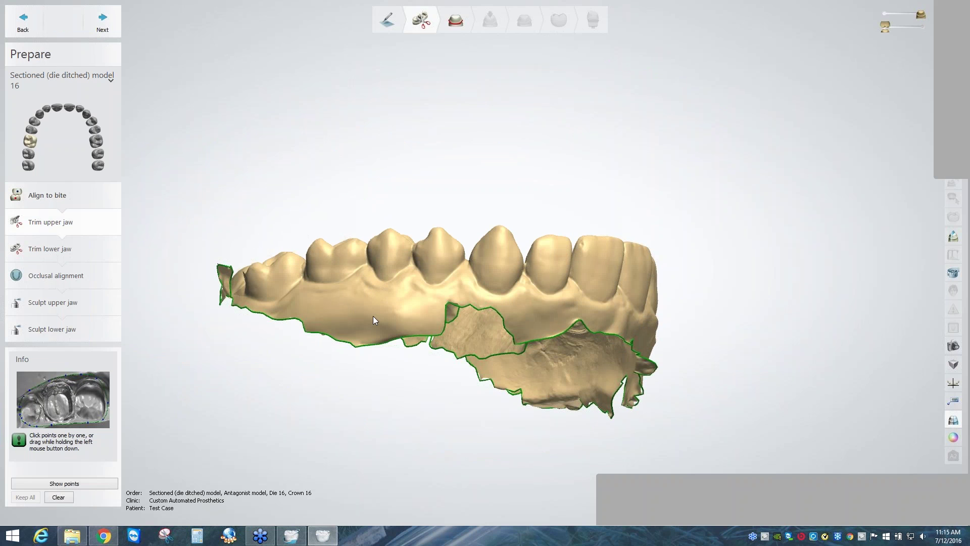
pyautogui.moveTo(373, 316); pyautogui.dragTo(295, 380, button='right')
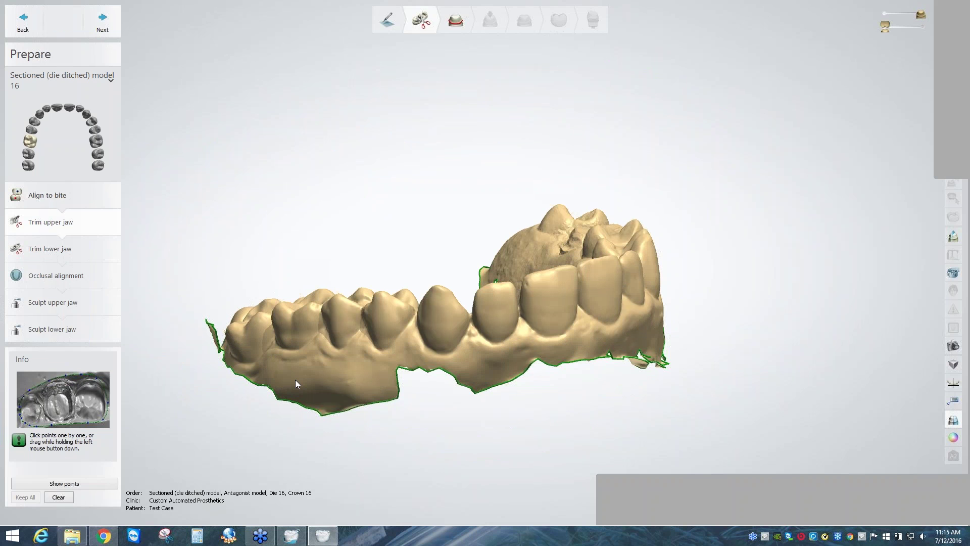
pyautogui.scroll(3, 295, 380)
pyautogui.moveTo(403, 332); pyautogui.dragTo(433, 338, button='right')
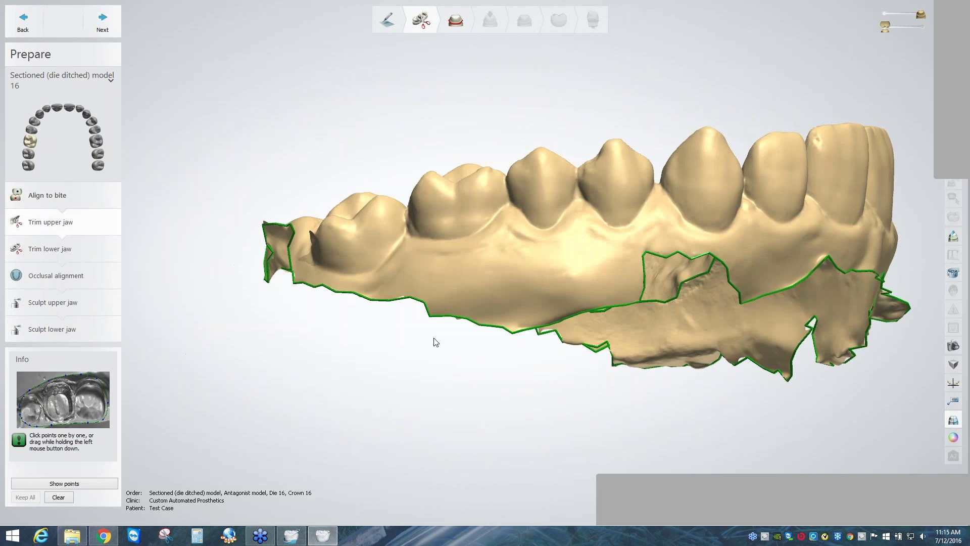
pyautogui.moveTo(501, 284); pyautogui.dragTo(447, 322, button='middle')
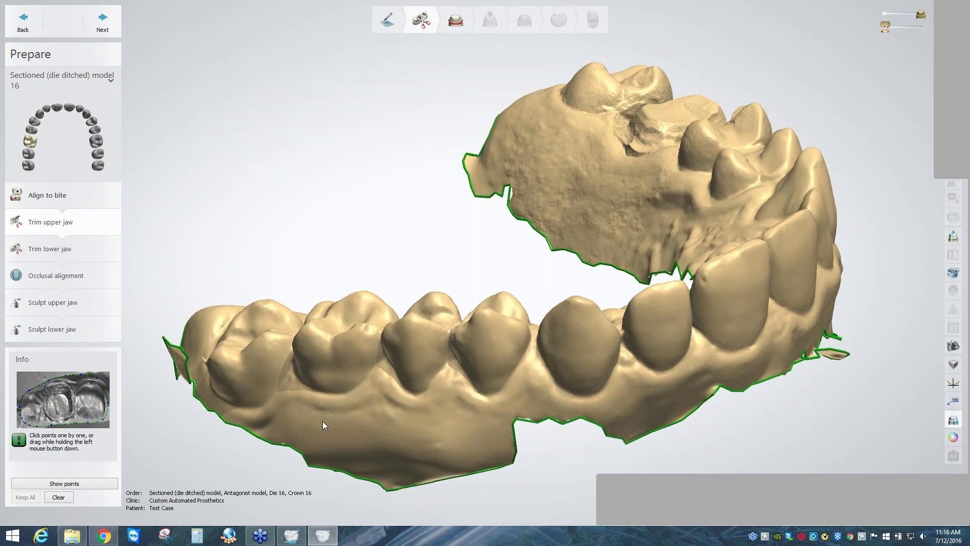
pyautogui.scroll(2, 322, 426)
pyautogui.moveTo(132, 322); pyautogui.dragTo(182, 272, button='middle')
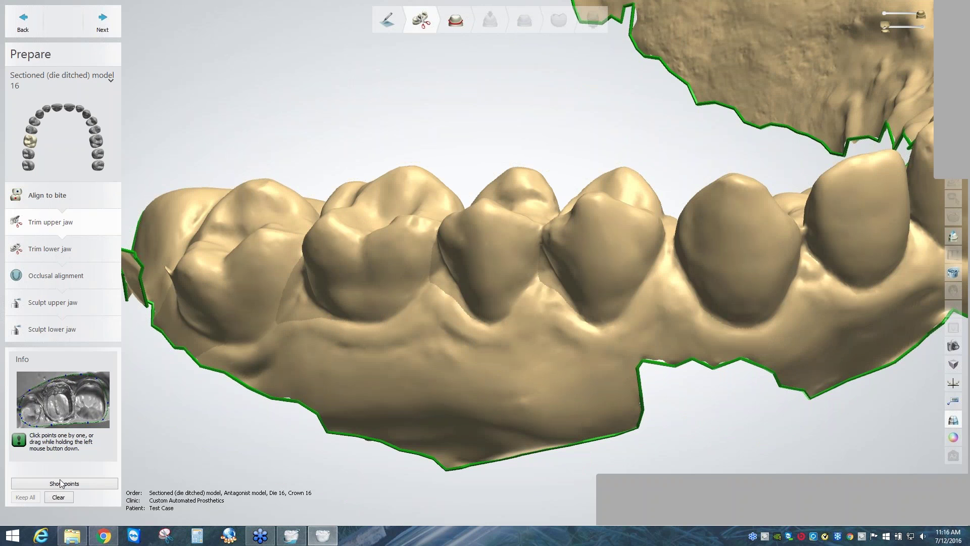
pyautogui.click(60, 482)
pyautogui.click(62, 497)
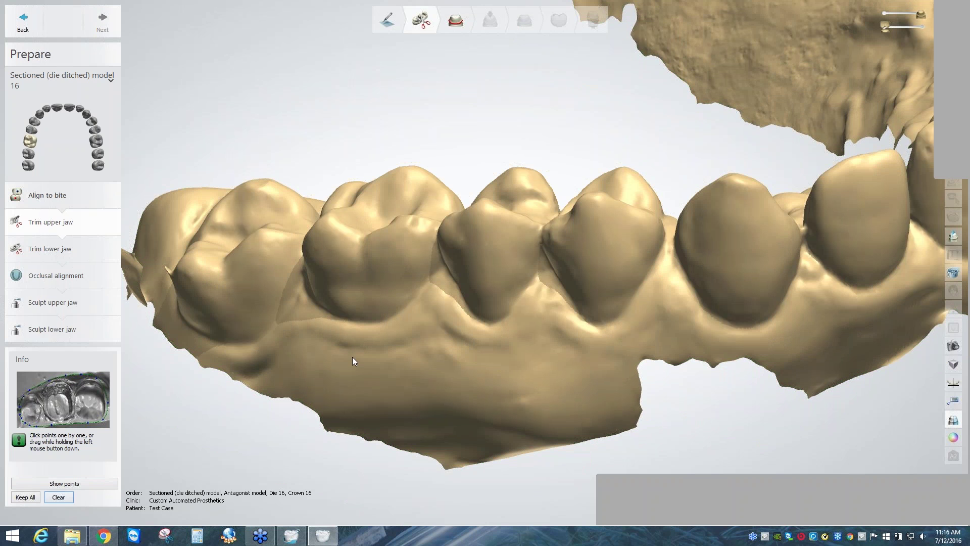
# Draw a new trim line along the outer gum of the upper jaw, from the unprepared side's last molar around to the prepared side.
pyautogui.moveTo(188, 337); pyautogui.dragTo(589, 350)
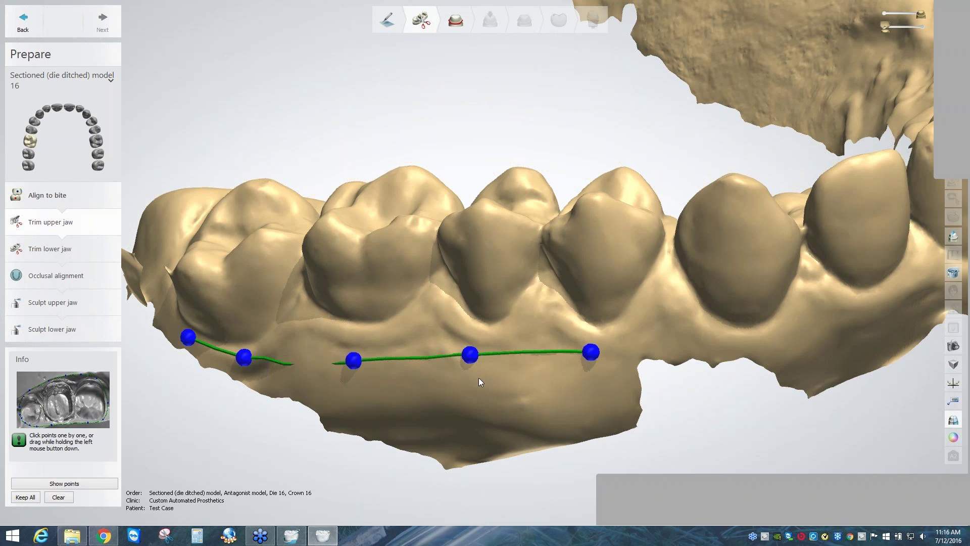
pyautogui.moveTo(478, 378); pyautogui.dragTo(752, 228, button='right')
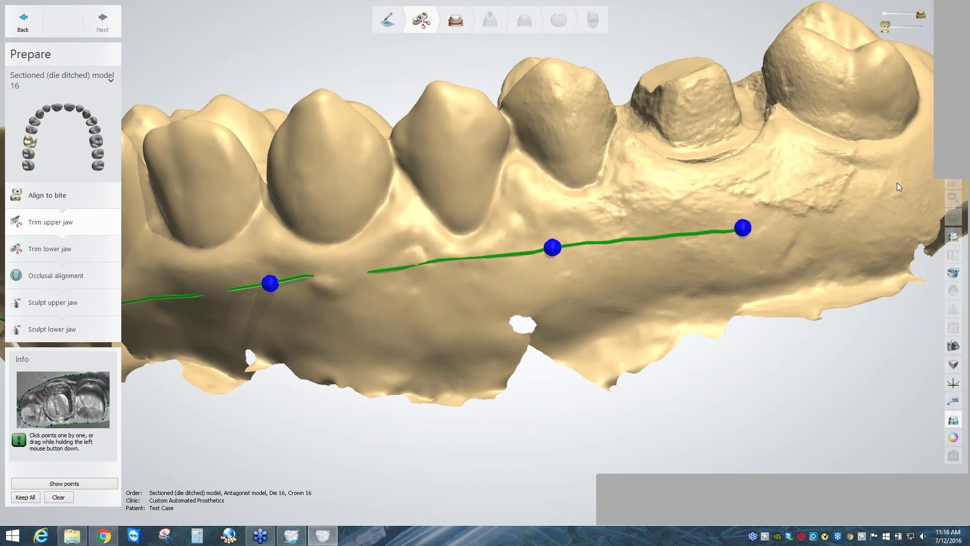
pyautogui.click(834, 199)
# Continue the trim line around the back of the prepared side's last molar and forward along the palatal gum past the prepared tooth.
pyautogui.moveTo(777, 217); pyautogui.dragTo(299, 257, button='right')
pyautogui.click(301, 256)
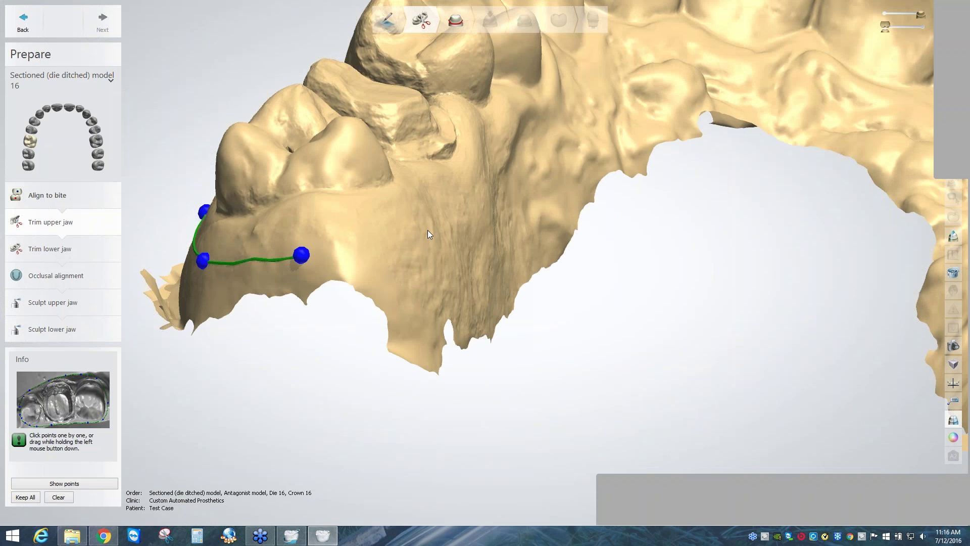
pyautogui.click(363, 256)
pyautogui.click(448, 227)
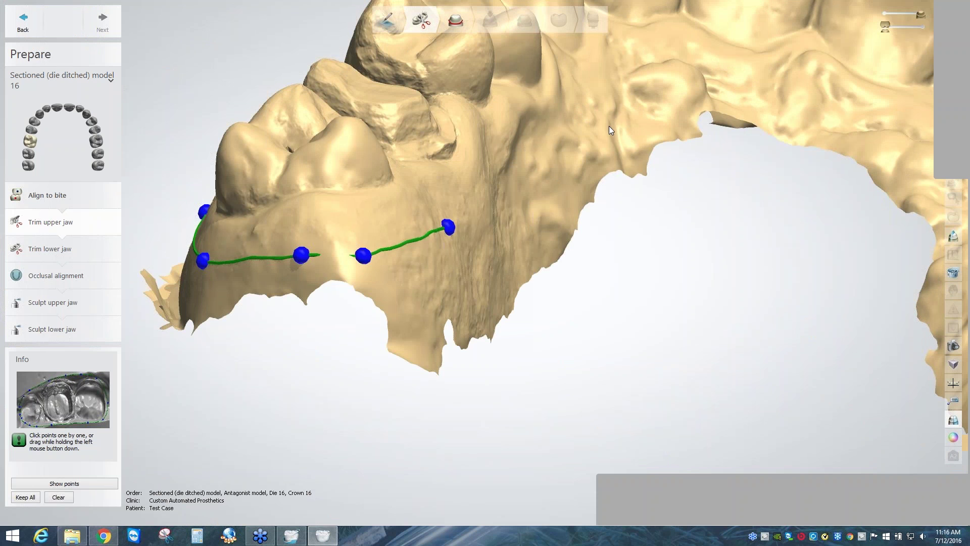
pyautogui.click(566, 131)
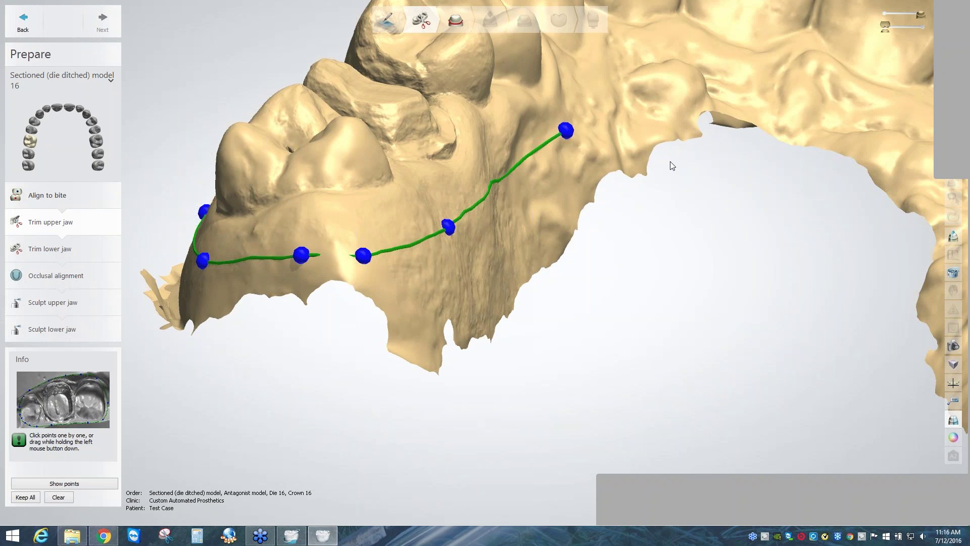
# Extend the trim line across the palatal gum behind the front teeth to the opposite side of the arch.
pyautogui.moveTo(672, 166); pyautogui.dragTo(480, 244, button='right')
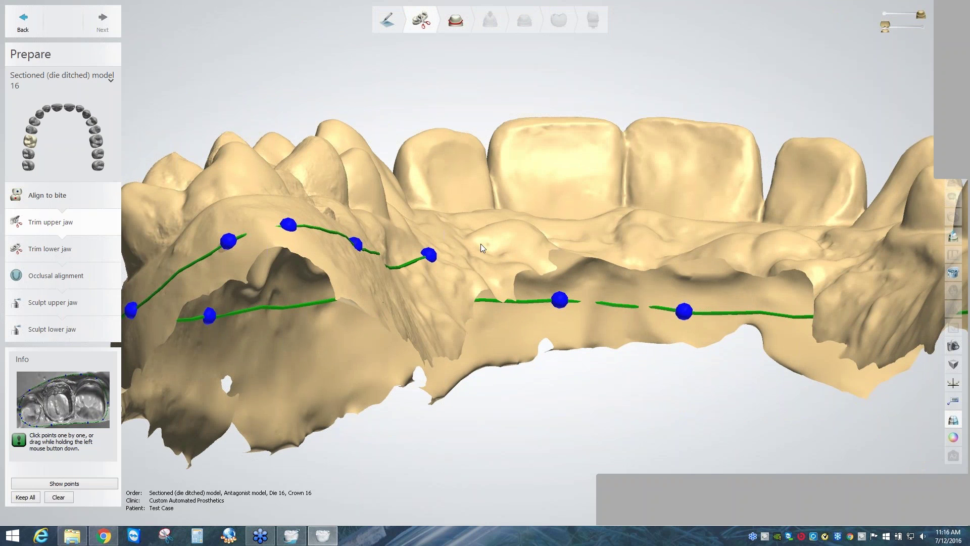
pyautogui.click(476, 243)
pyautogui.click(532, 236)
pyautogui.click(617, 244)
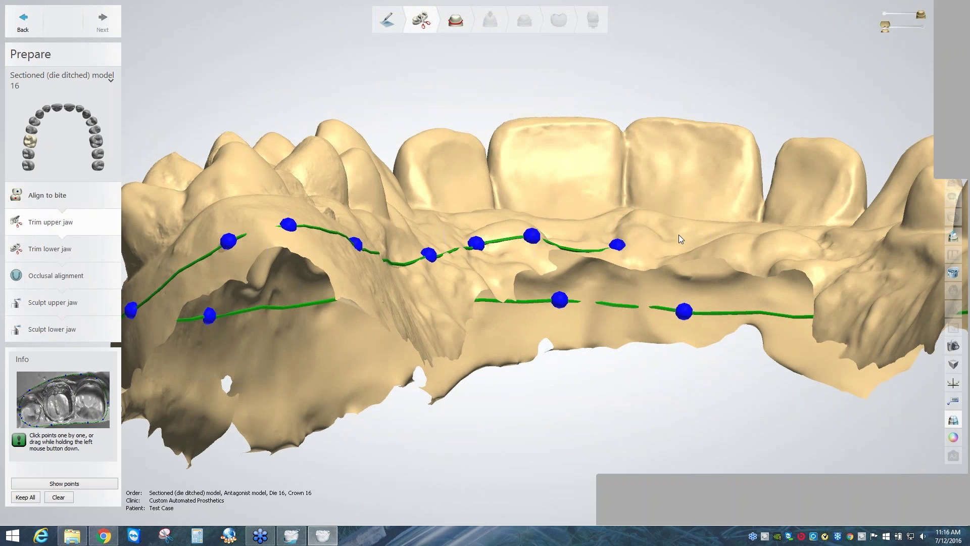
pyautogui.click(705, 243)
pyautogui.click(705, 236)
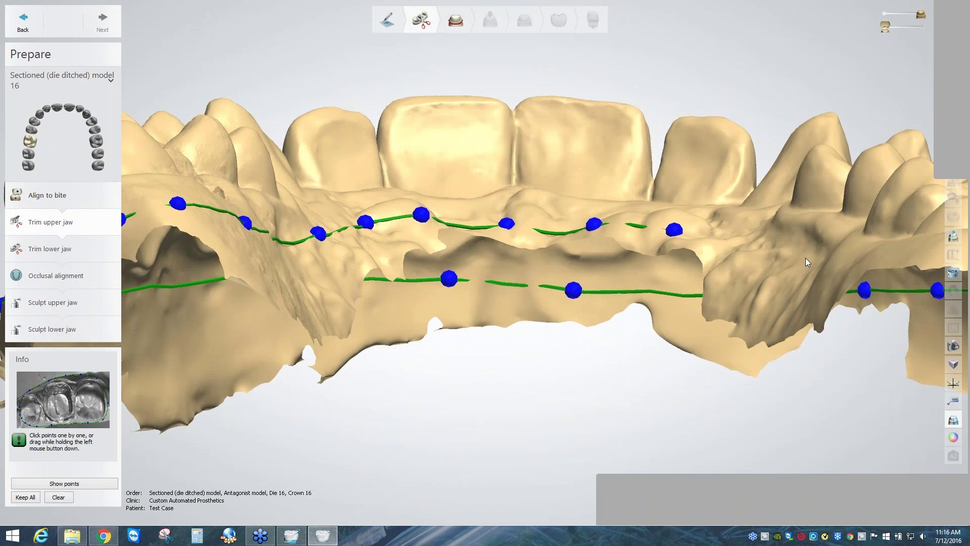
pyautogui.click(751, 242)
pyautogui.click(814, 269)
pyautogui.moveTo(814, 269); pyautogui.dragTo(814, 324, button='right')
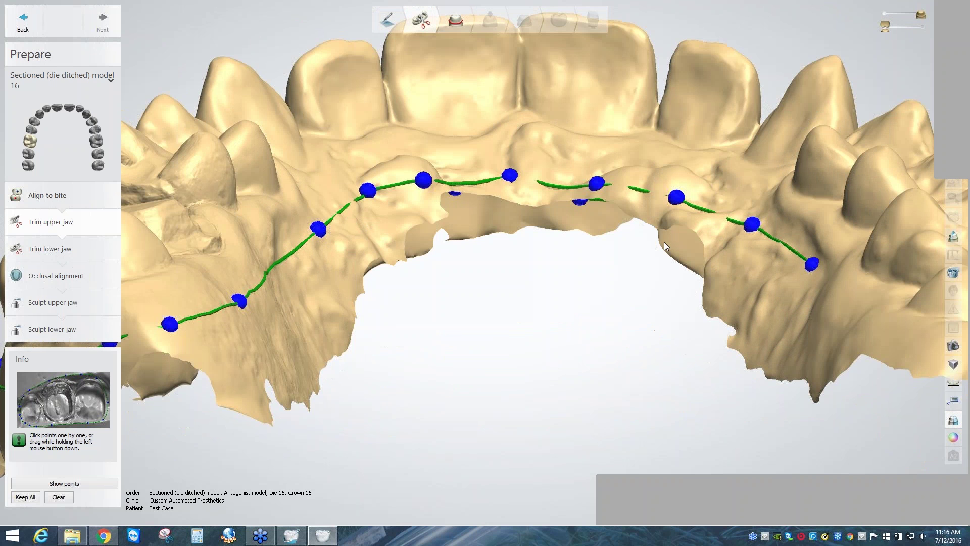
# Extend the trim line back along the palatal gum of the unprepared side towards its last molar.
pyautogui.moveTo(892, 331); pyautogui.dragTo(717, 292, button='middle')
pyautogui.click(726, 307)
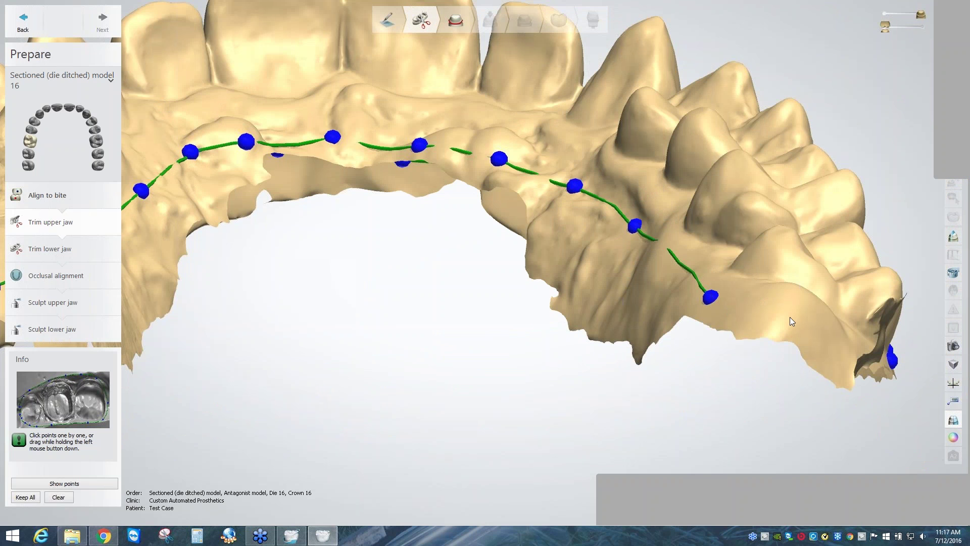
pyautogui.click(791, 318)
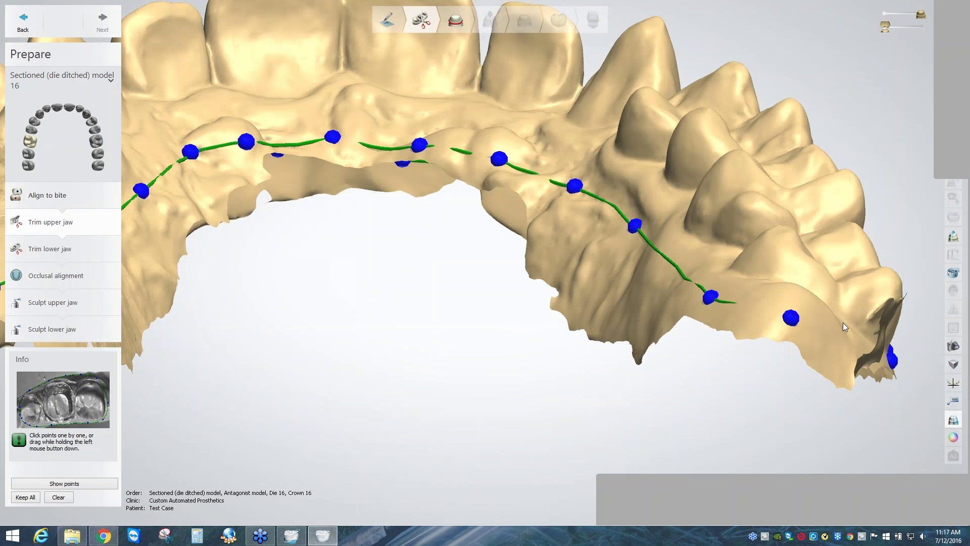
# Carry the trim line around the back of the unprepared side's last molar, excluding the loose flap, and close it at the first point.
pyautogui.moveTo(843, 322); pyautogui.dragTo(632, 308, button='right')
pyautogui.scroll(3, 647, 392)
pyautogui.click(596, 315)
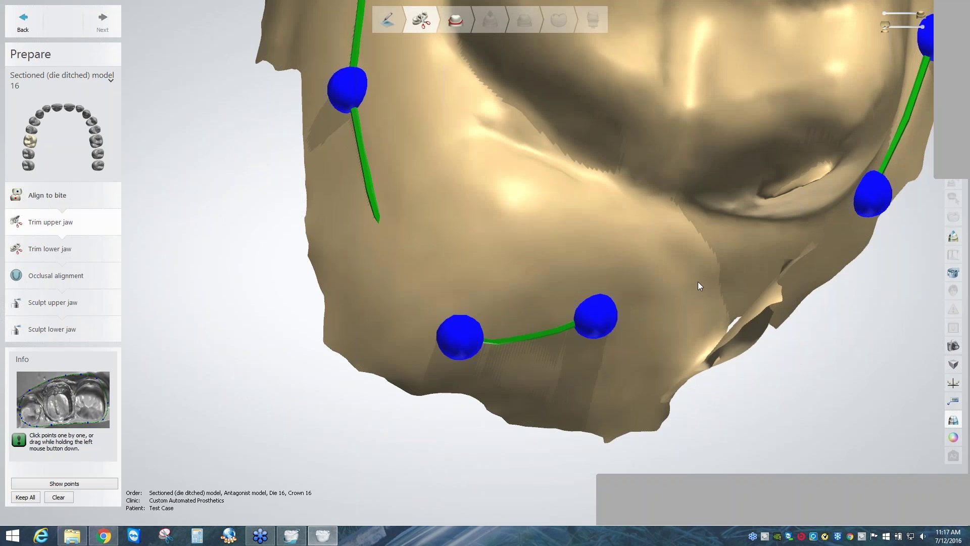
pyautogui.click(662, 297)
pyautogui.click(737, 275)
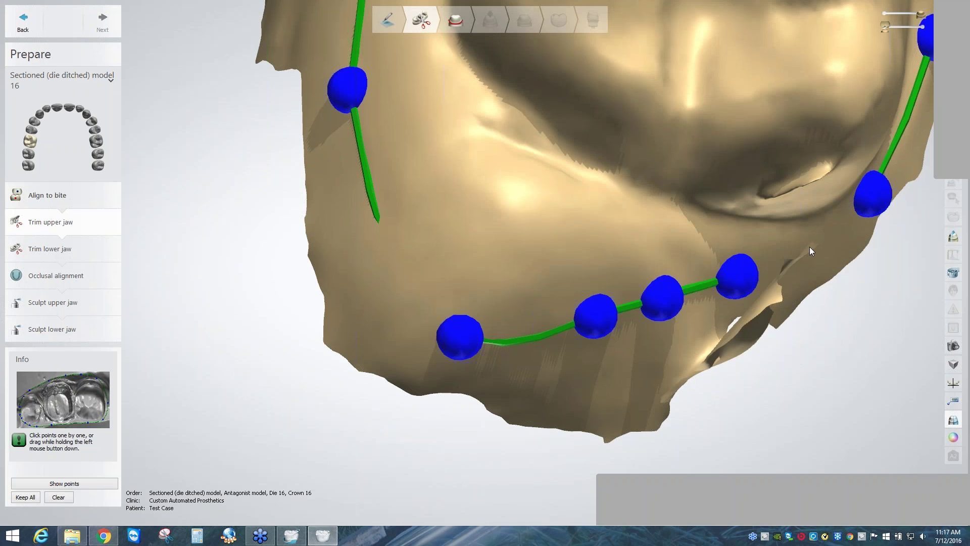
pyautogui.moveTo(809, 246); pyautogui.dragTo(478, 215, button='right')
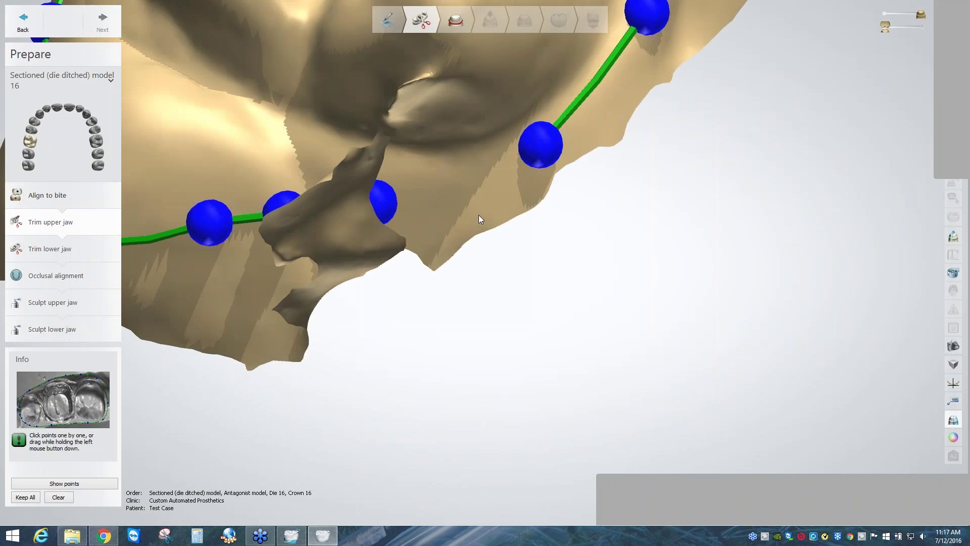
pyautogui.click(485, 205)
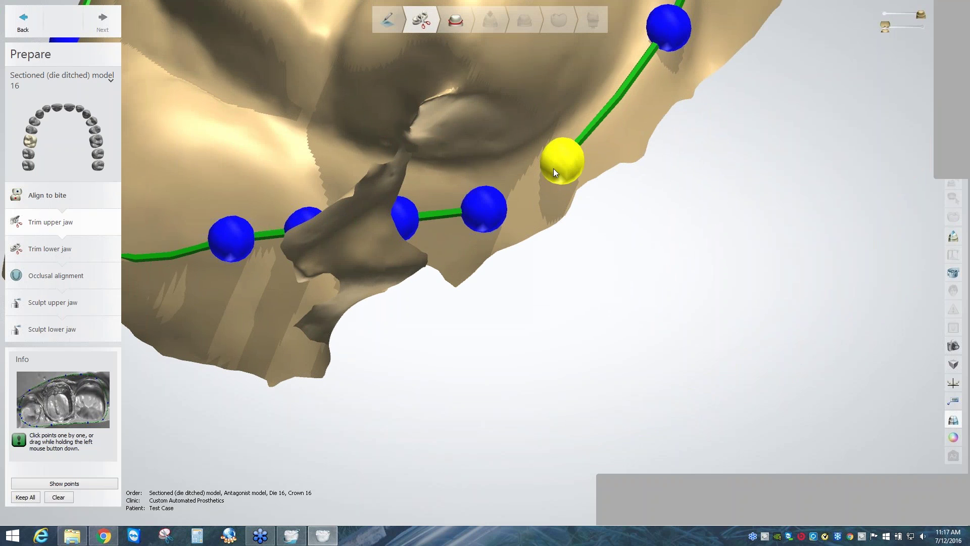
pyautogui.click(556, 161)
# Examine the closed trim line around the upper arch, especially along the palatal gum behind the front teeth.
pyautogui.scroll(-4, 558, 202)
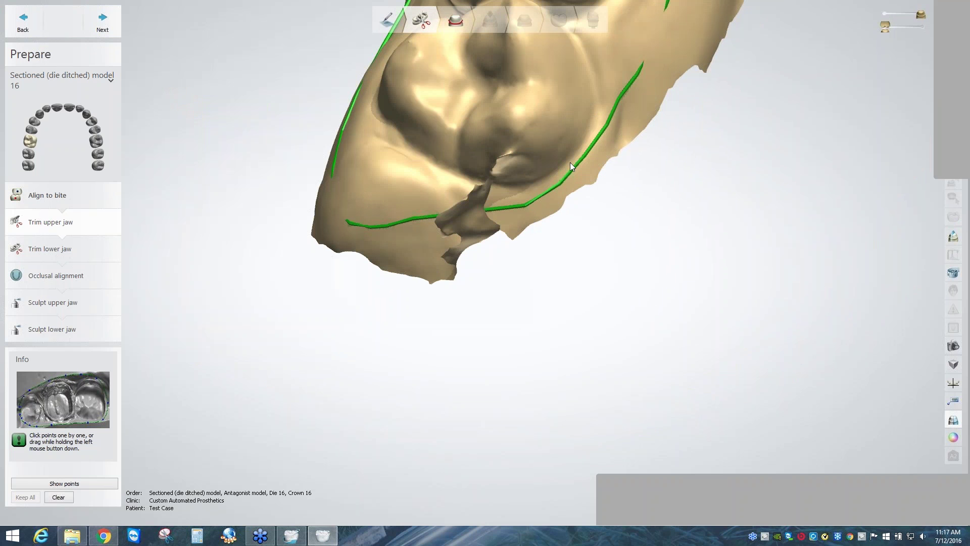
pyautogui.scroll(-3, 570, 162)
pyautogui.moveTo(474, 265); pyautogui.dragTo(522, 274, button='middle')
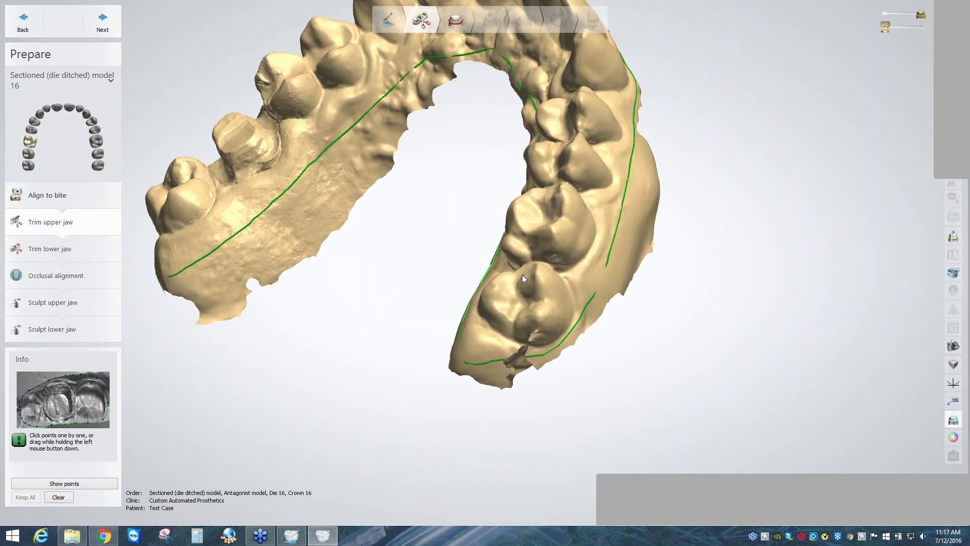
pyautogui.moveTo(523, 275); pyautogui.dragTo(440, 232, button='right')
pyautogui.scroll(2, 362, 230)
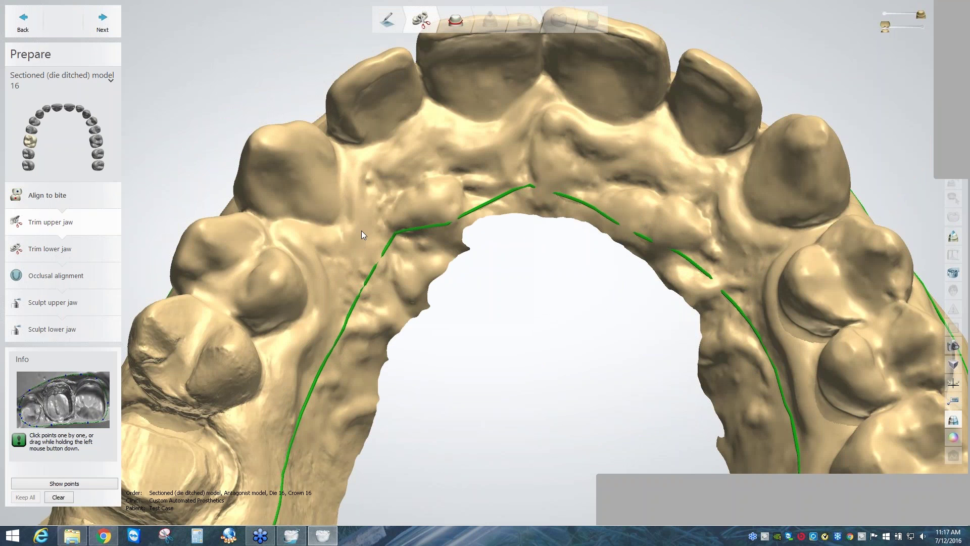
# Reroute the upper trim line behind the front teeth closer to the teeth, passing around the raised palatal folds.
pyautogui.scroll(3, 367, 185)
pyautogui.click(366, 189)
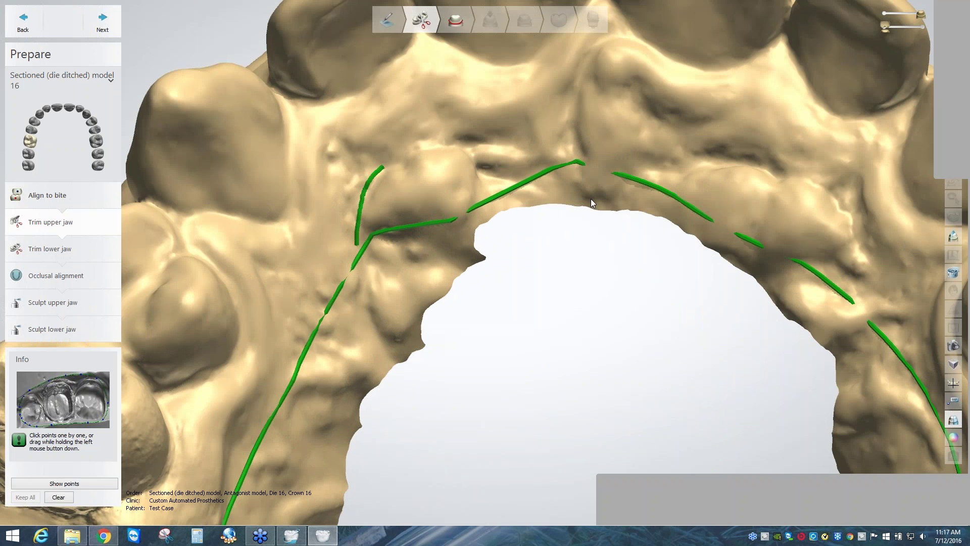
pyautogui.click(509, 144)
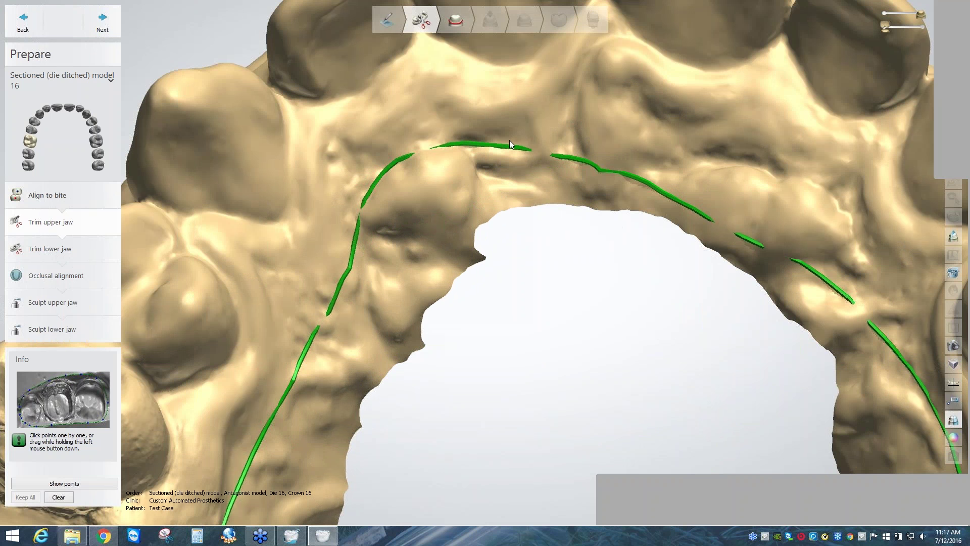
pyautogui.moveTo(509, 140); pyautogui.dragTo(524, 138)
pyautogui.scroll(-3, 659, 332)
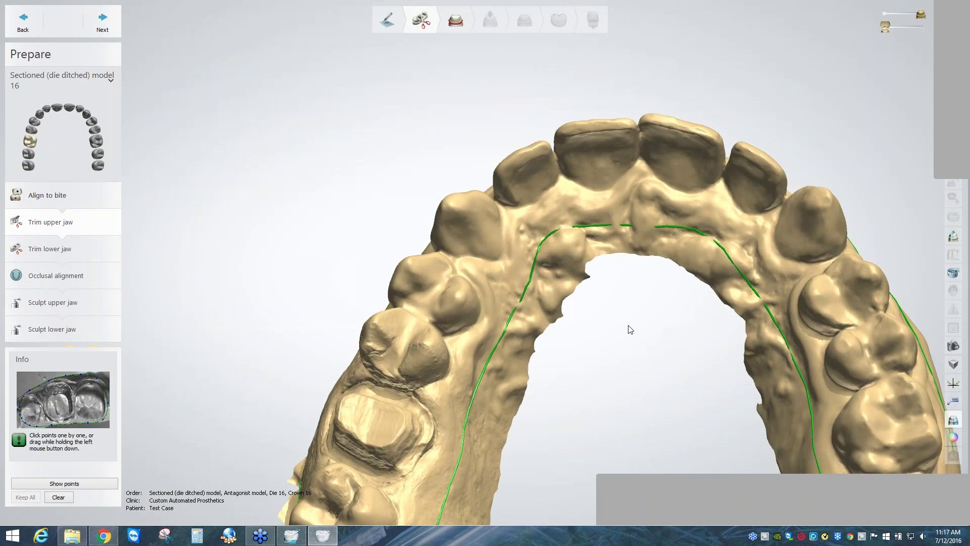
# Check the upper trim line from the outer sides, accept it and continue to trimming the lower jaw.
pyautogui.moveTo(630, 329); pyautogui.dragTo(526, 325, button='right')
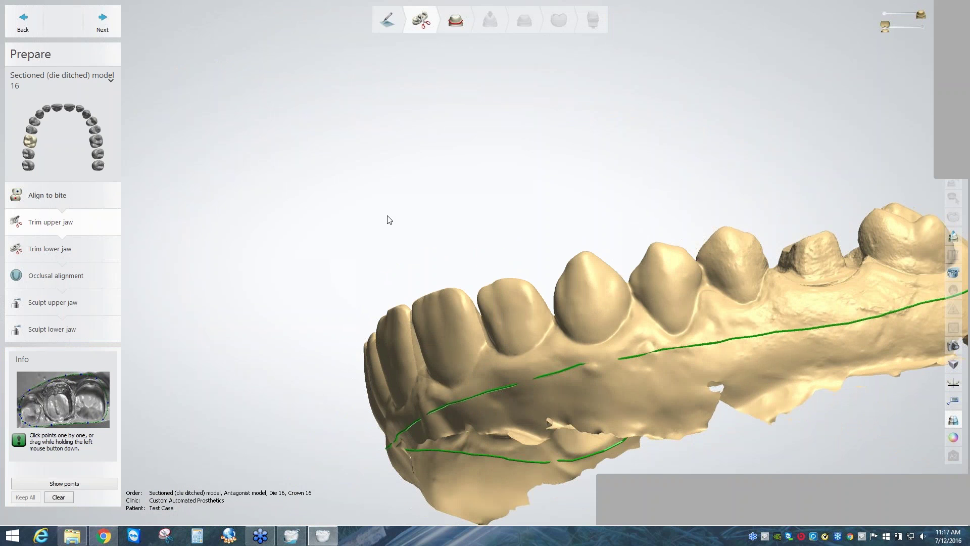
pyautogui.moveTo(387, 219); pyautogui.dragTo(265, 162, button='right')
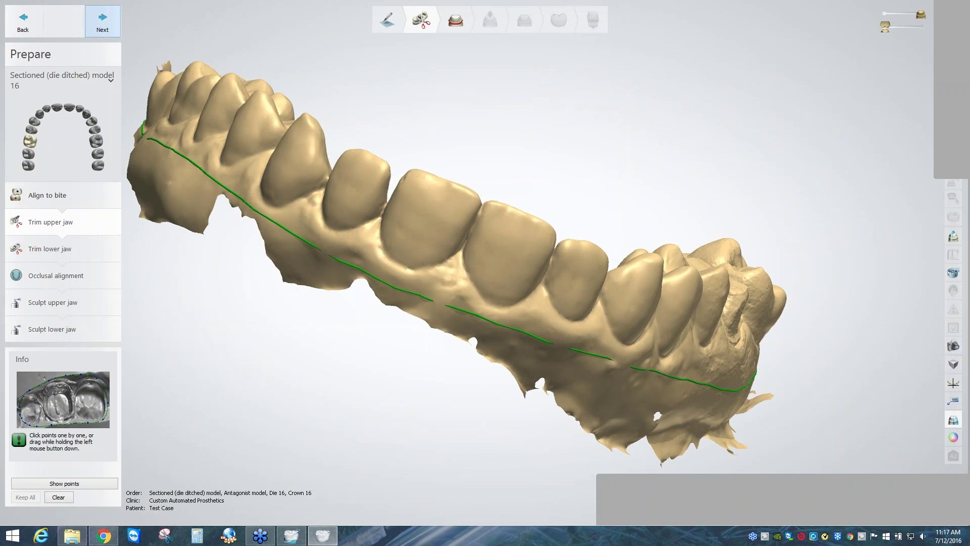
pyautogui.click(103, 21)
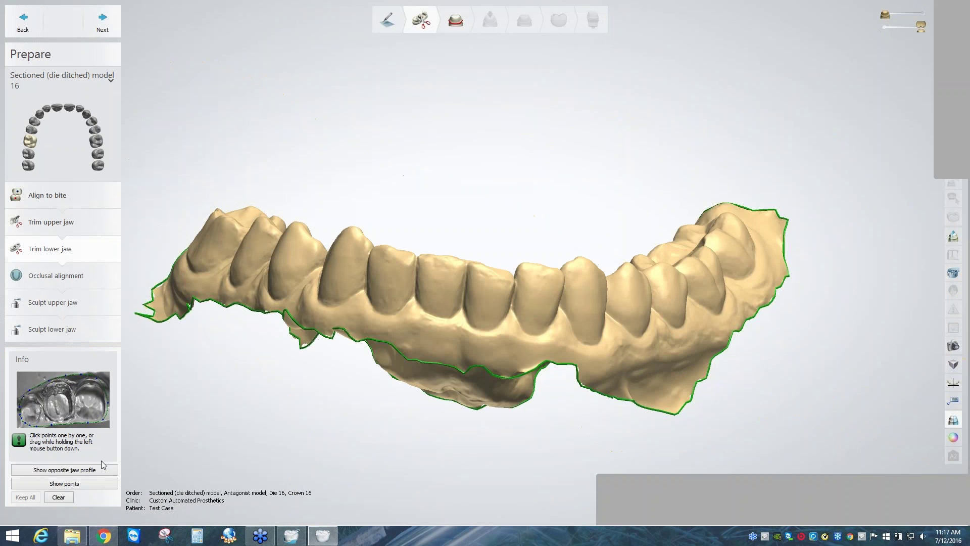
# Clear the default trim line that follows the ragged edge of the lower jaw scan.
pyautogui.moveTo(135, 360); pyautogui.dragTo(175, 351, button='right')
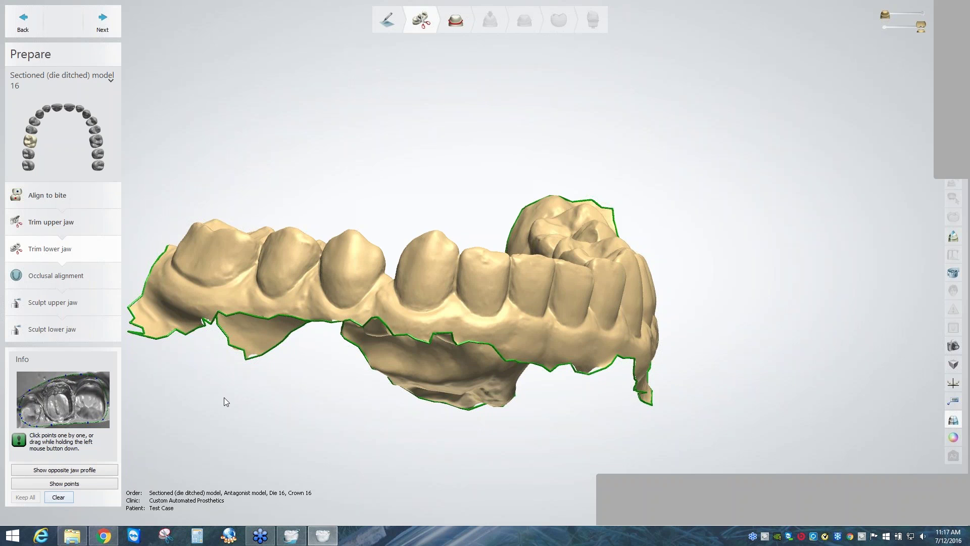
pyautogui.moveTo(225, 401); pyautogui.dragTo(153, 199, button='right')
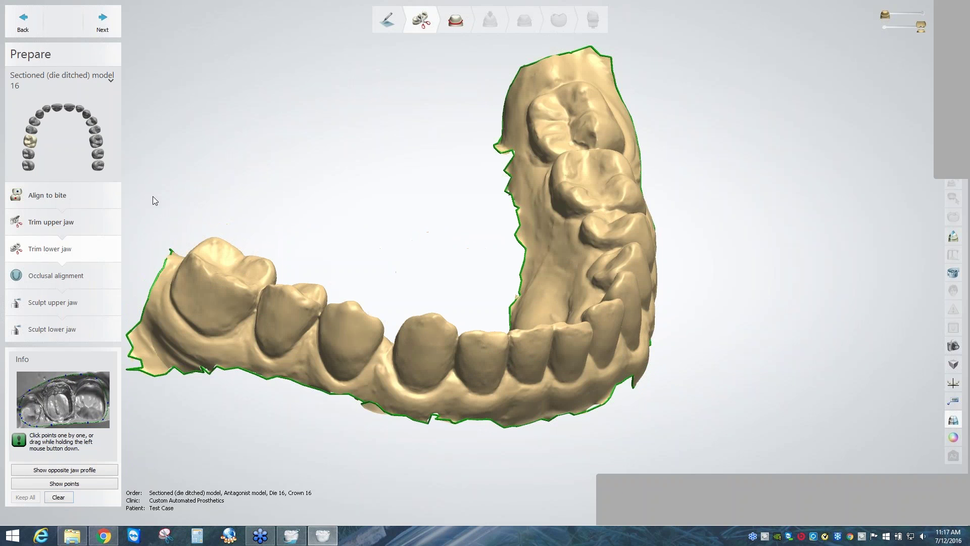
pyautogui.scroll(4, 242, 360)
pyautogui.moveTo(242, 360); pyautogui.dragTo(302, 281, button='middle')
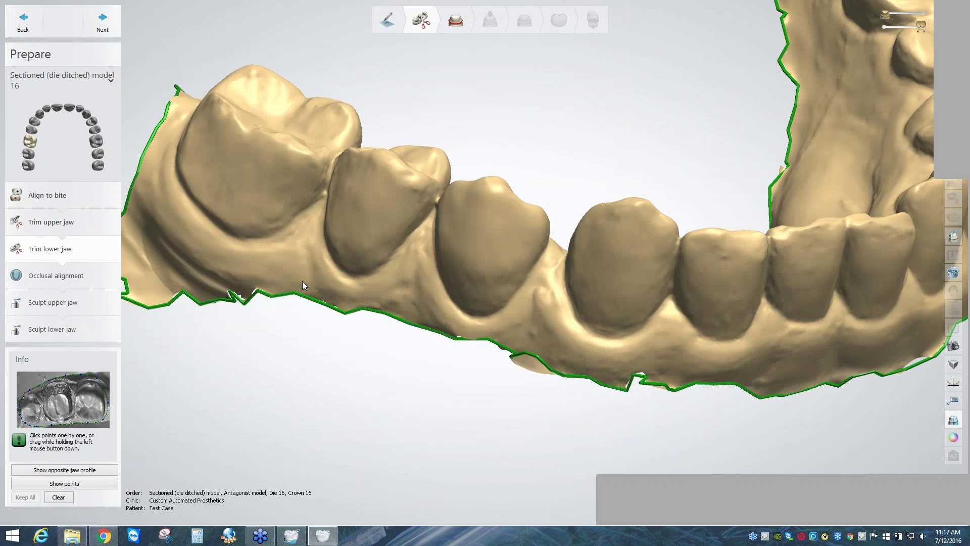
pyautogui.moveTo(302, 281); pyautogui.dragTo(150, 190)
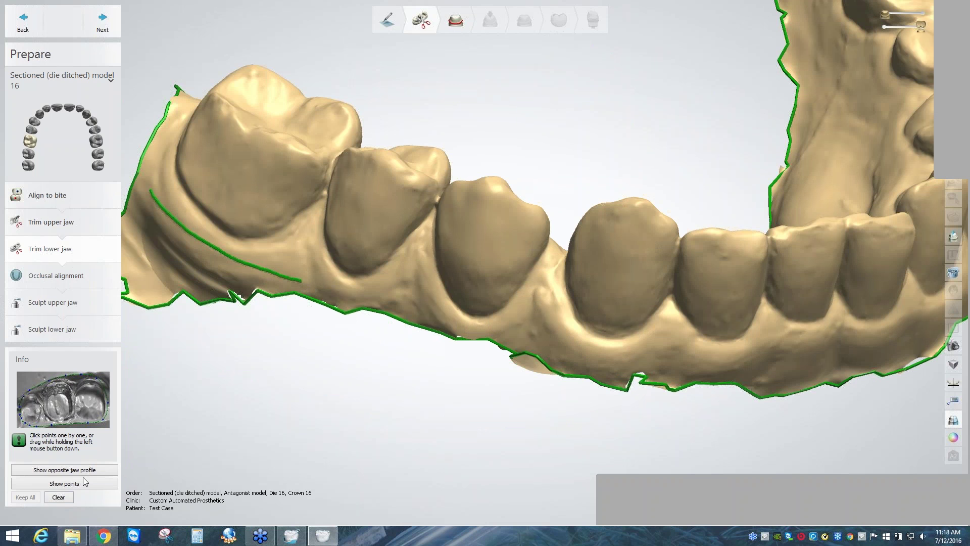
pyautogui.click(58, 497)
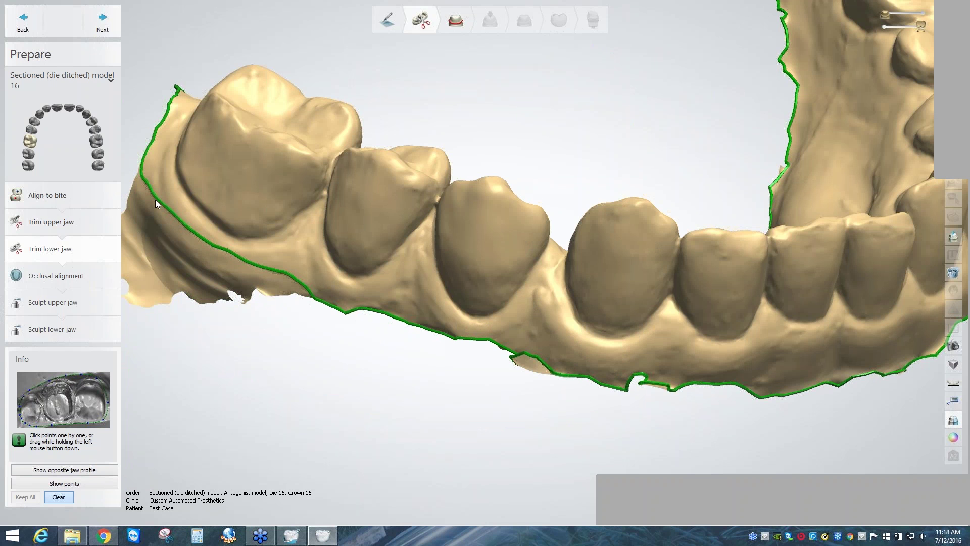
# Start a new lower trim line on the outer gum beside one last molar and carry it around the front to the opposite canine.
pyautogui.click(155, 199)
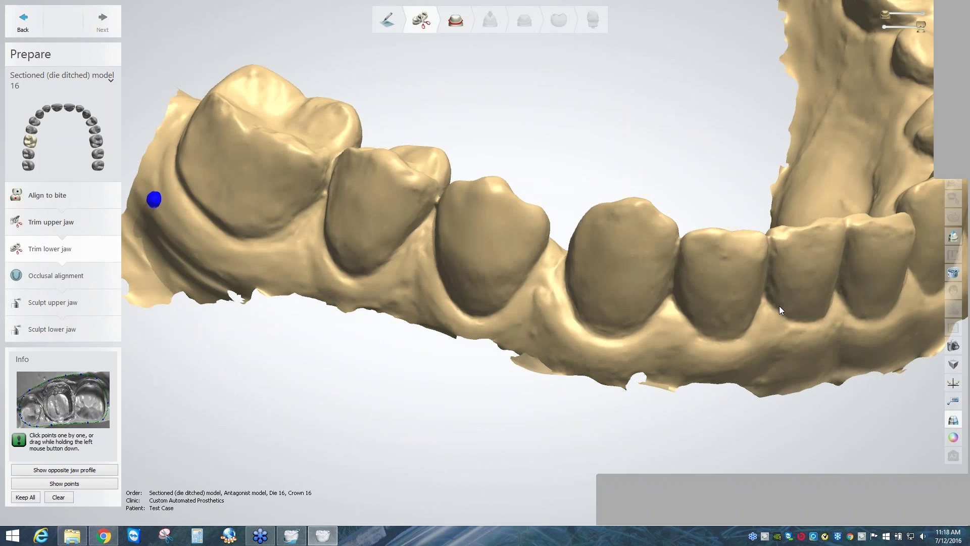
pyautogui.click(779, 305)
pyautogui.moveTo(779, 305); pyautogui.dragTo(550, 239, button='right')
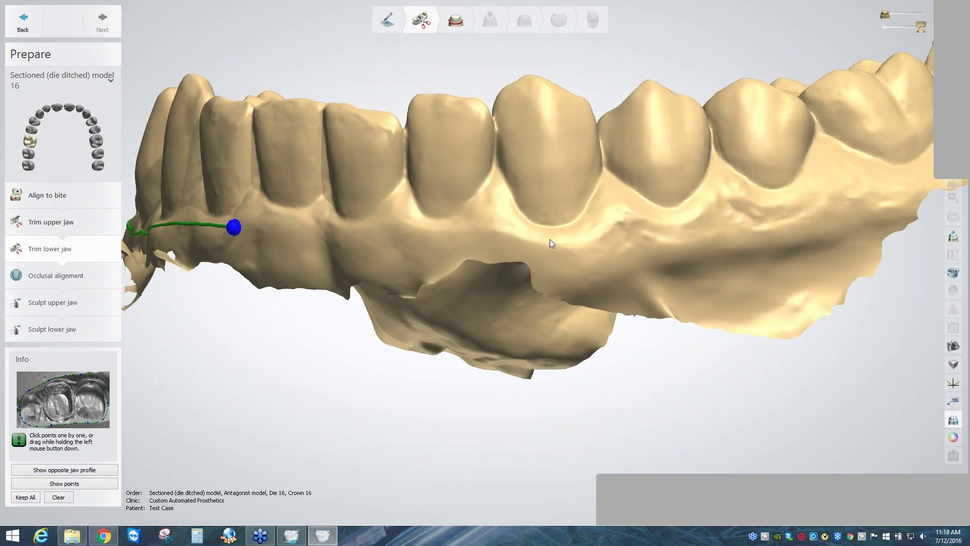
pyautogui.click(567, 238)
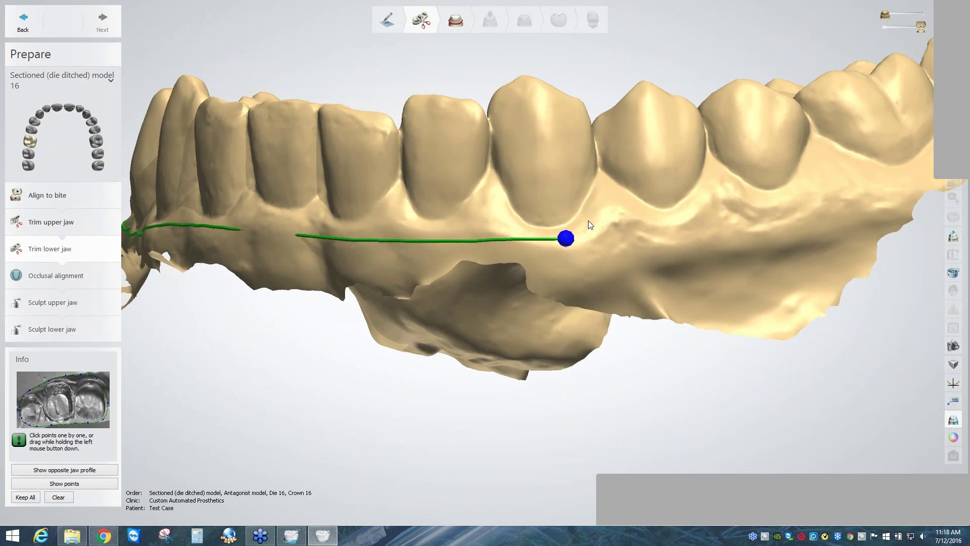
# Extend the trim line around the back of the opposite last molar and forward along the tongue-side gum.
pyautogui.moveTo(588, 220); pyautogui.dragTo(363, 339, button='right')
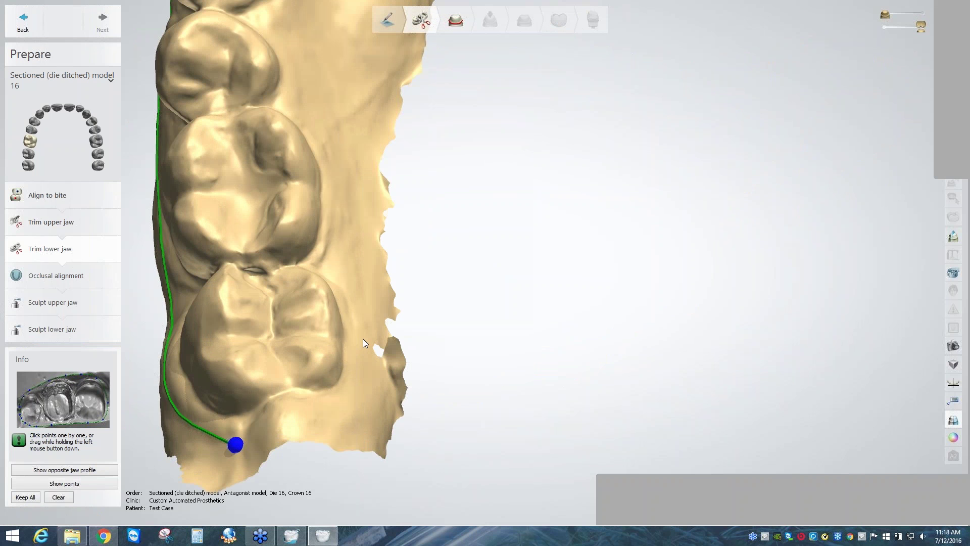
pyautogui.click(363, 338)
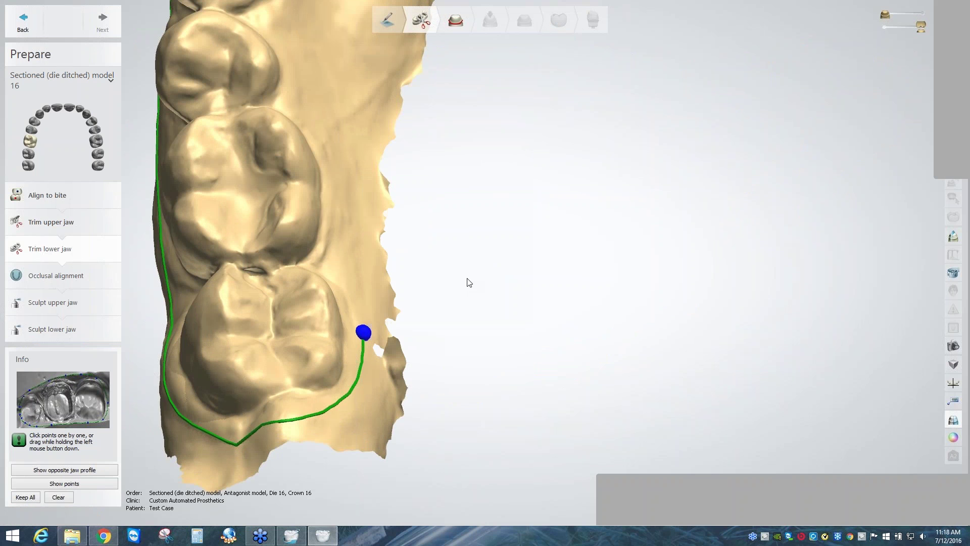
pyautogui.moveTo(469, 282); pyautogui.dragTo(298, 171, button='right')
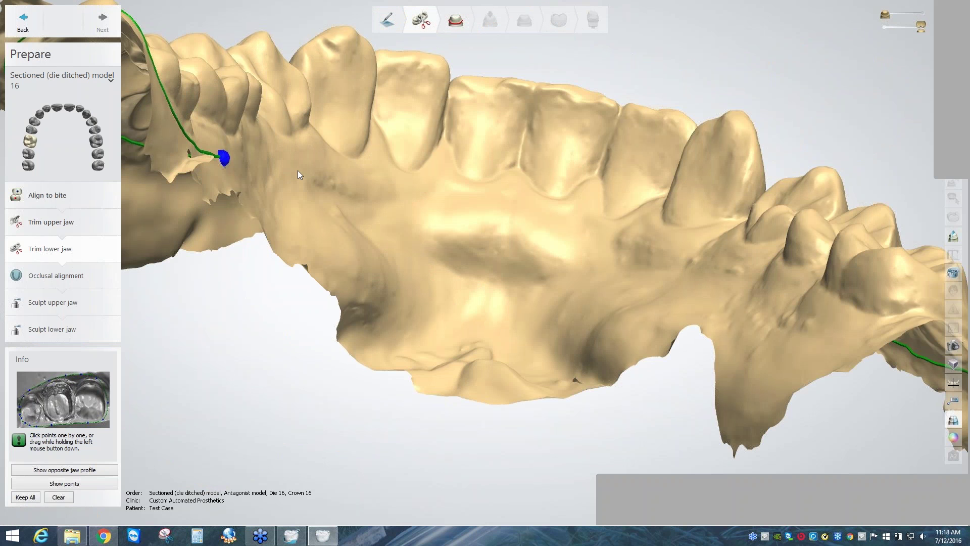
pyautogui.click(317, 174)
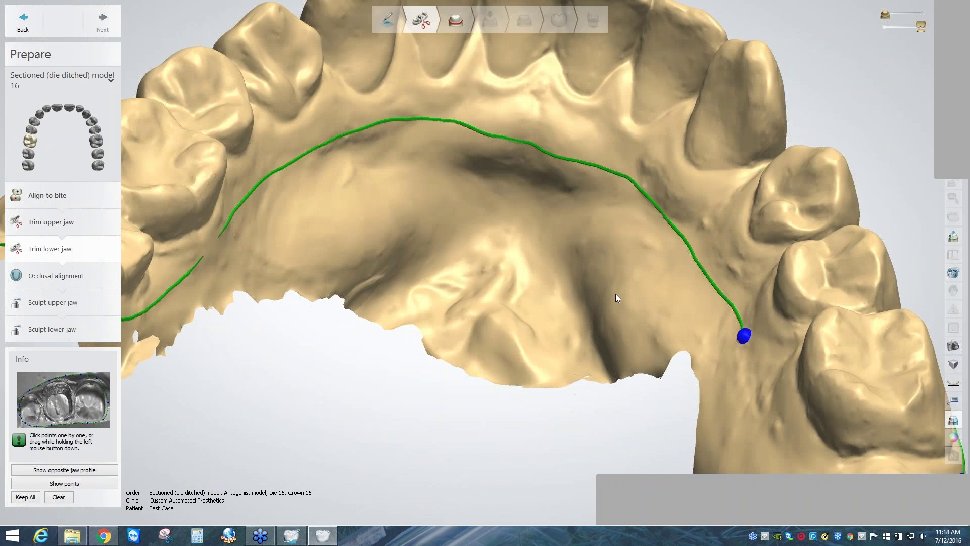
# Carry the trim line back along the inner gum behind the starting side's last molar and close it at the first point.
pyautogui.moveTo(615, 293); pyautogui.dragTo(451, 146, button='middle')
pyautogui.click(632, 322)
pyautogui.click(688, 331)
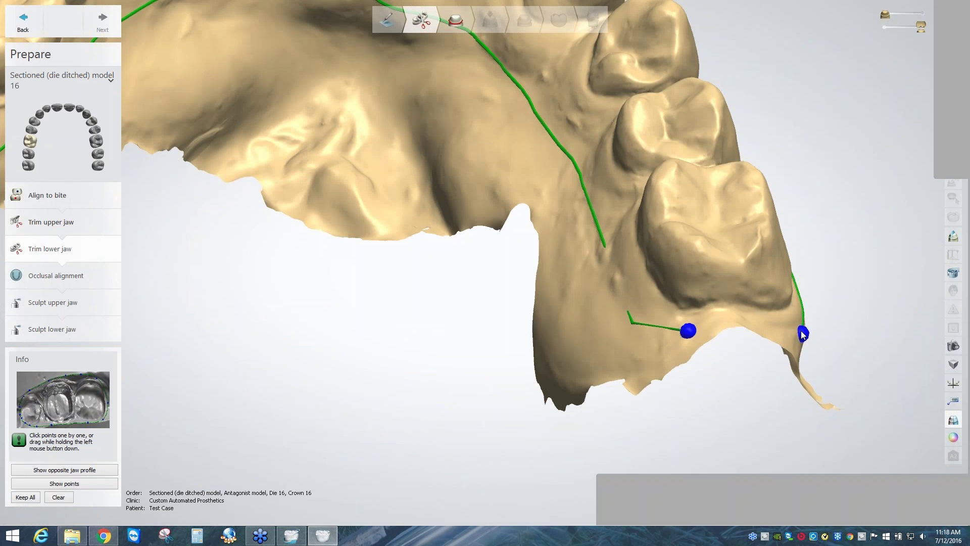
pyautogui.click(802, 334)
pyautogui.click(802, 334)
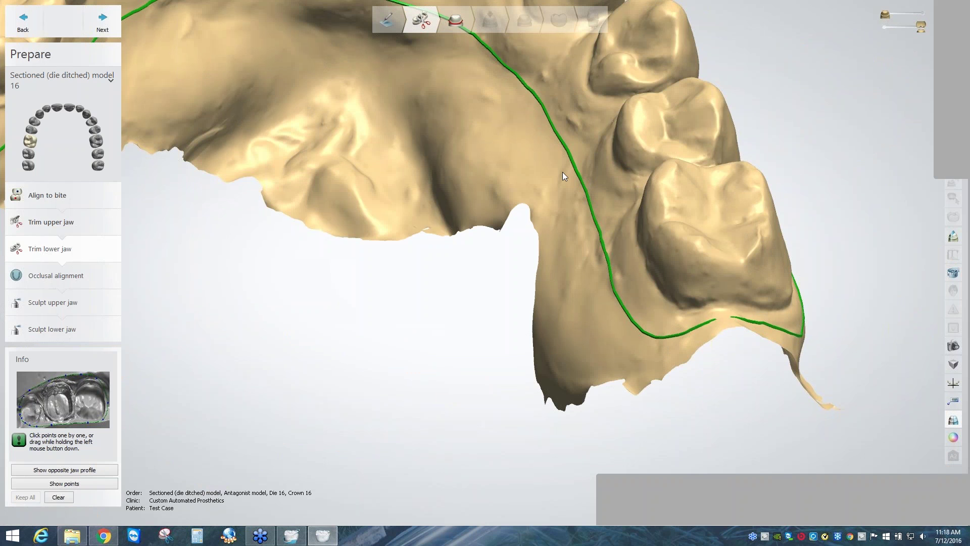
# Check the closed trim line around the lower arch, accept it and continue to the occlusal alignment.
pyautogui.moveTo(562, 172); pyautogui.dragTo(690, 247, button='middle')
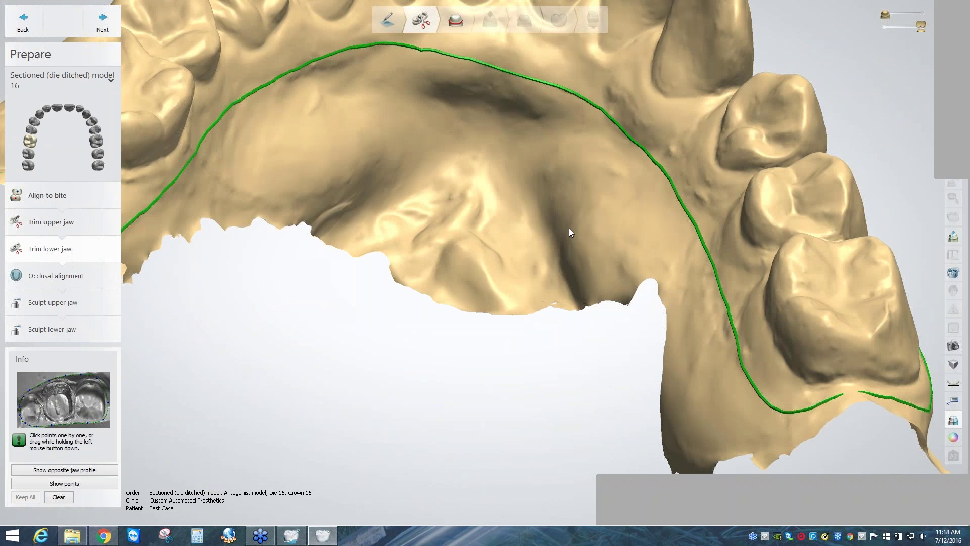
pyautogui.scroll(-4, 569, 228)
pyautogui.moveTo(568, 228); pyautogui.dragTo(737, 197, button='right')
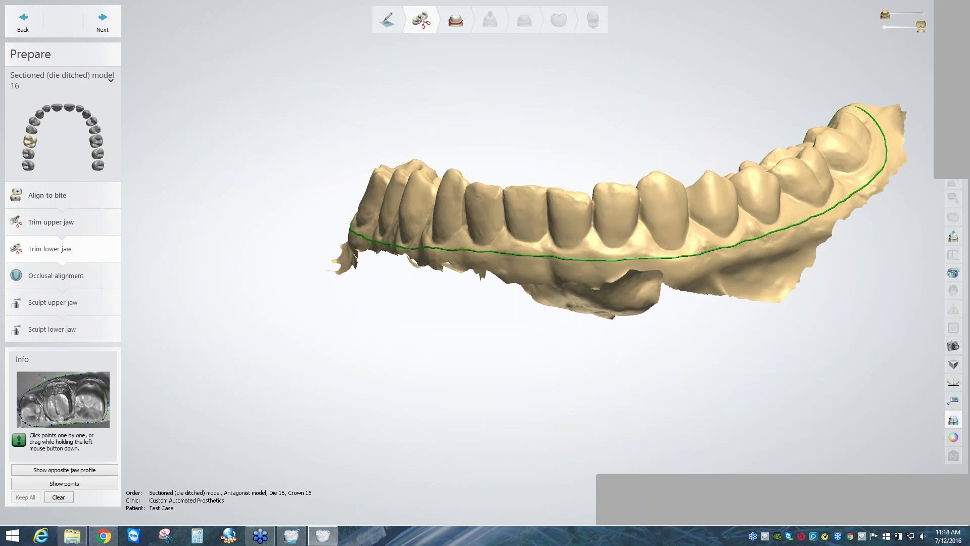
pyautogui.click(102, 21)
pyautogui.click(103, 21)
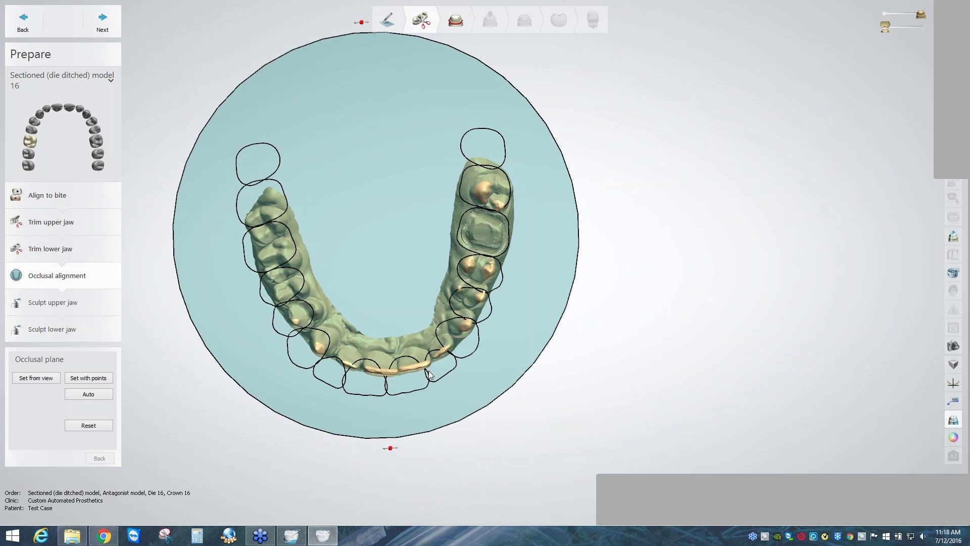
# Try tilting the occlusal plane away from the upper front teeth in a side view.
pyautogui.moveTo(428, 370); pyautogui.dragTo(392, 268, button='right')
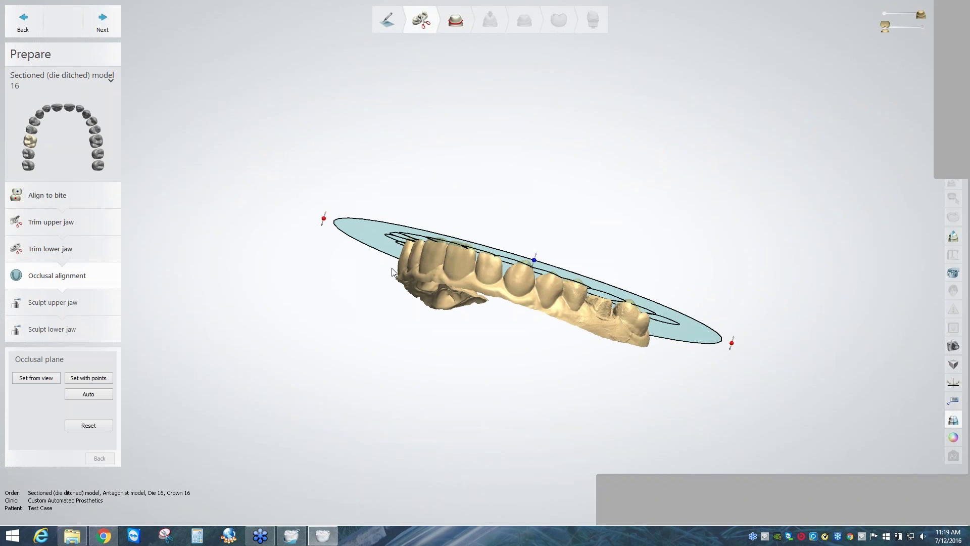
pyautogui.moveTo(482, 298); pyautogui.dragTo(403, 234, button='right')
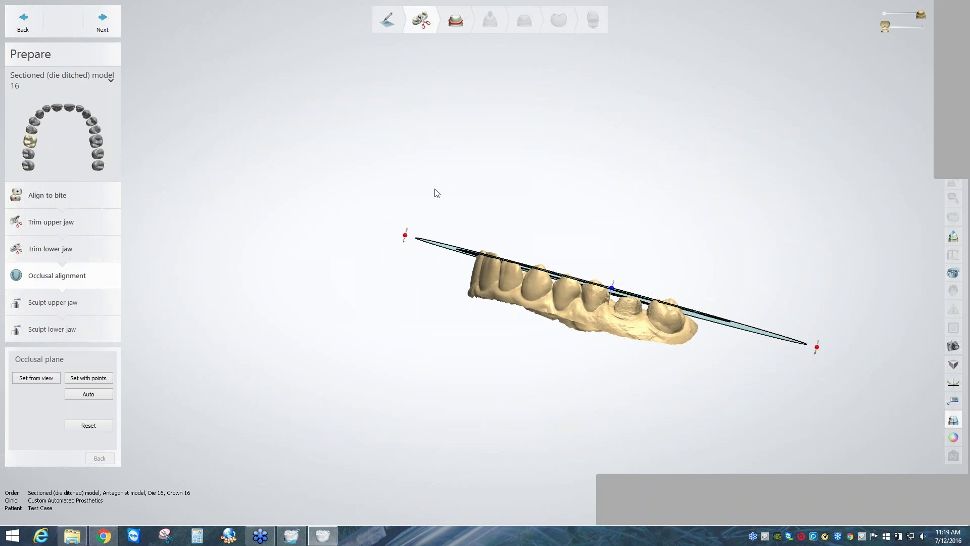
pyautogui.moveTo(437, 193); pyautogui.dragTo(493, 303, button='right')
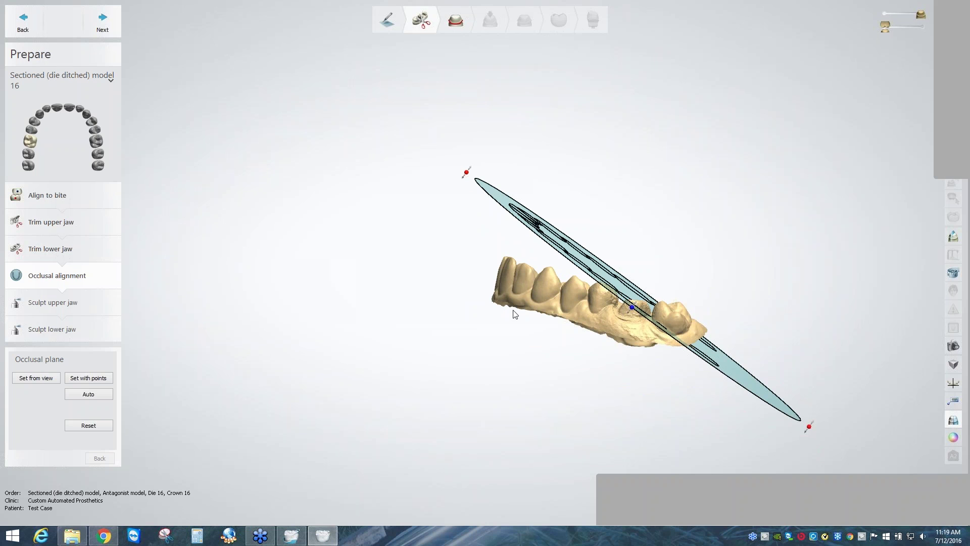
# Set the occlusal plane from a view looking straight onto the biting surfaces of the upper arch.
pyautogui.moveTo(514, 314); pyautogui.dragTo(580, 210, button='right')
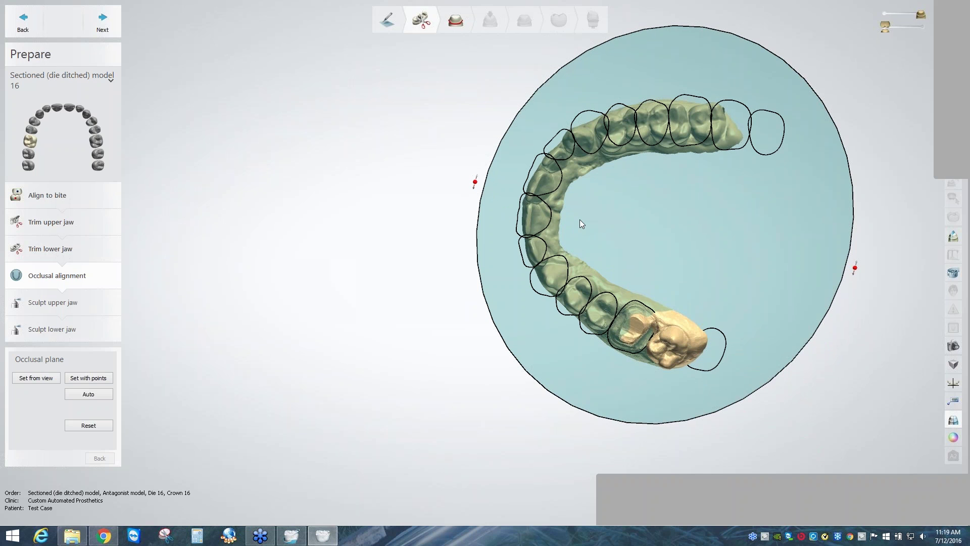
pyautogui.moveTo(599, 241); pyautogui.dragTo(457, 302, button='middle')
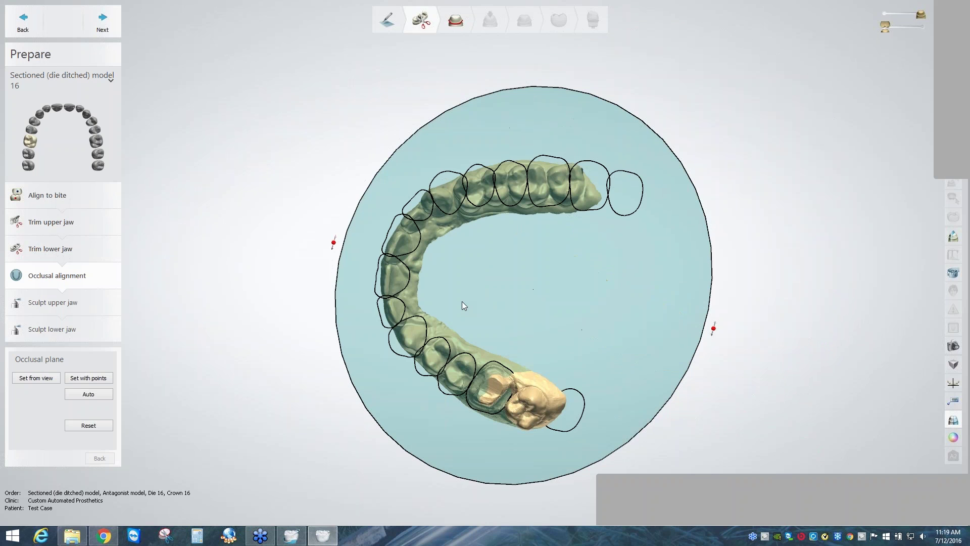
pyautogui.moveTo(461, 302); pyautogui.dragTo(447, 244, button='right')
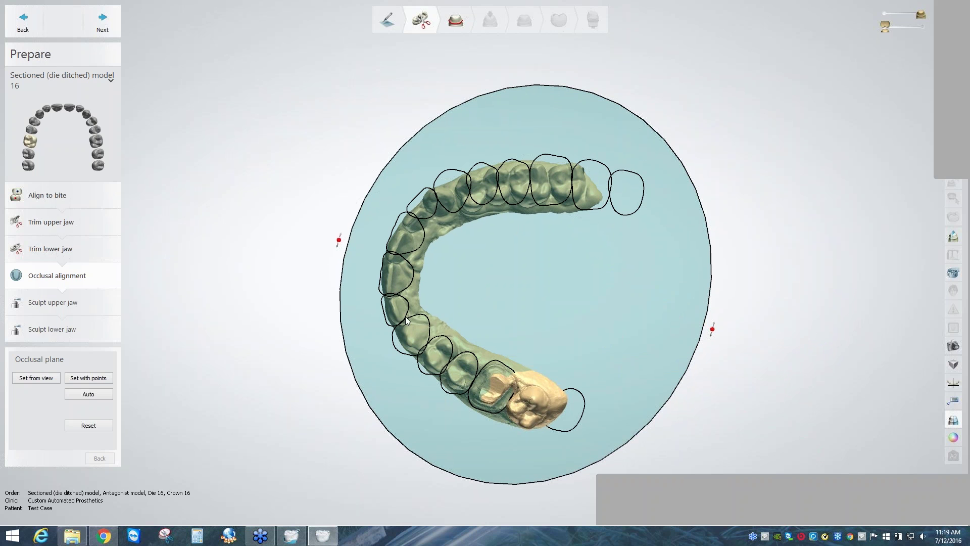
pyautogui.moveTo(405, 316); pyautogui.dragTo(165, 346, button='right')
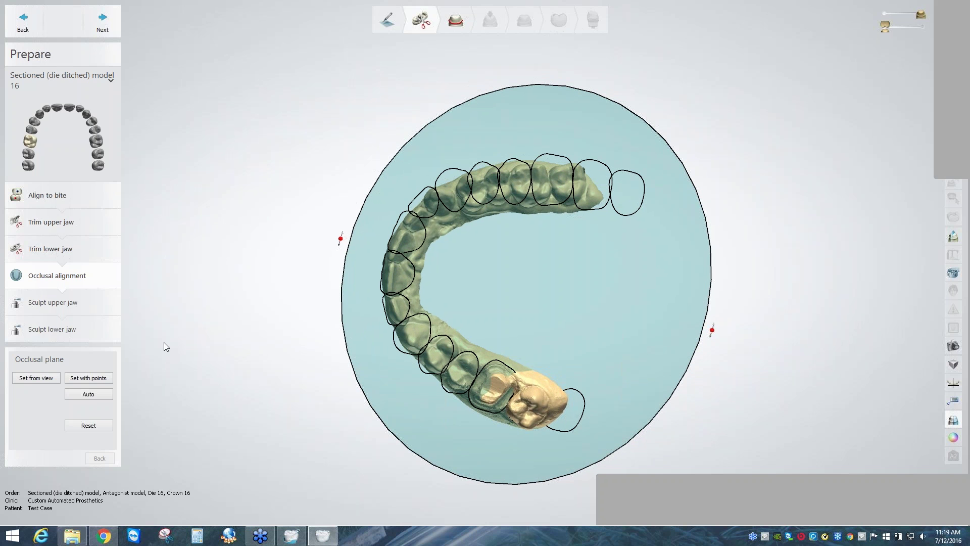
pyautogui.click(36, 379)
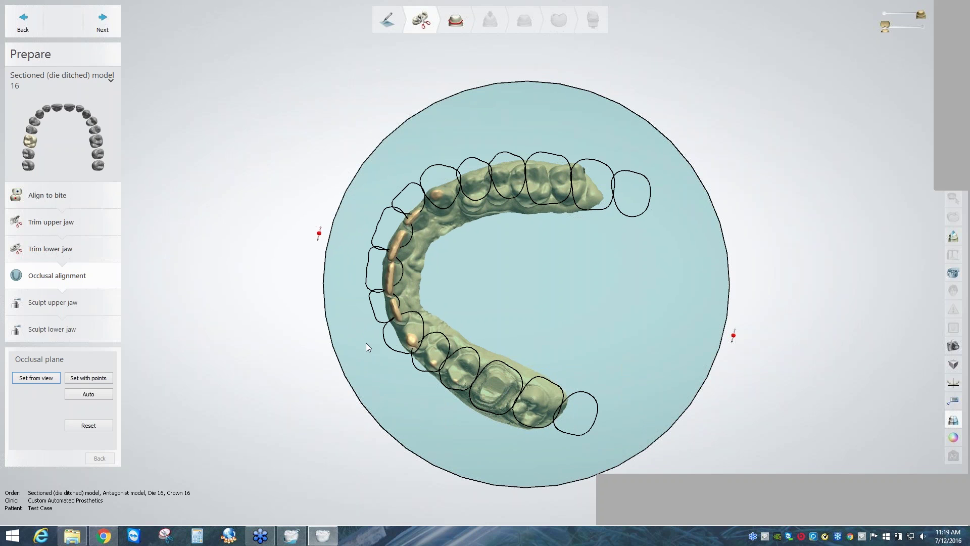
# Tilt the occlusal plane from side and front views to follow the upper teeth and lower it onto the front teeth's biting edges.
pyautogui.moveTo(365, 342); pyautogui.dragTo(374, 272, button='right')
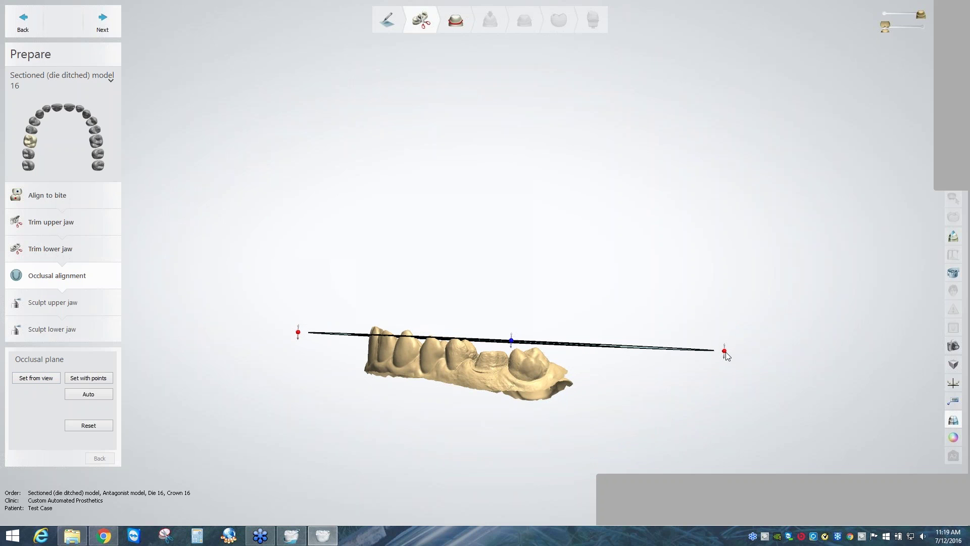
pyautogui.moveTo(725, 352); pyautogui.dragTo(720, 371)
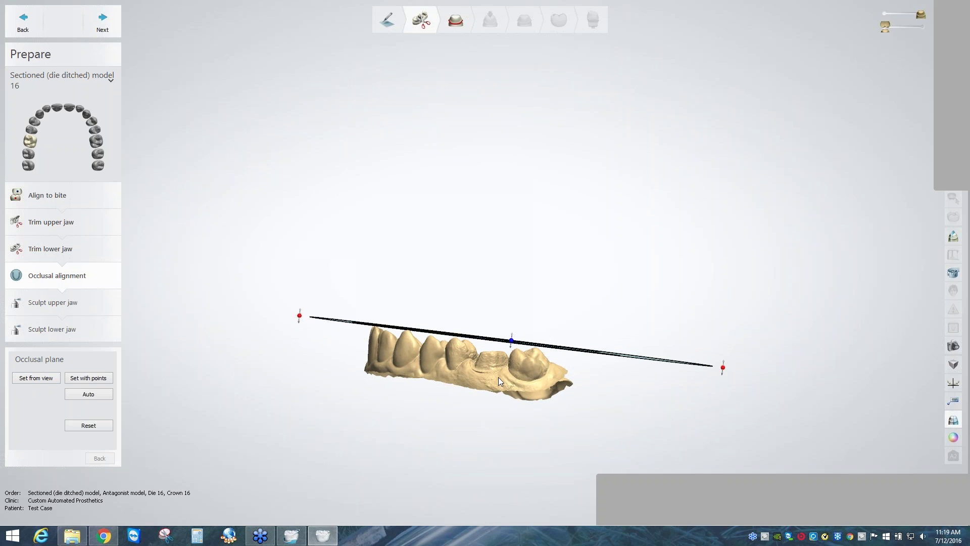
pyautogui.moveTo(498, 377); pyautogui.dragTo(424, 342, button='right')
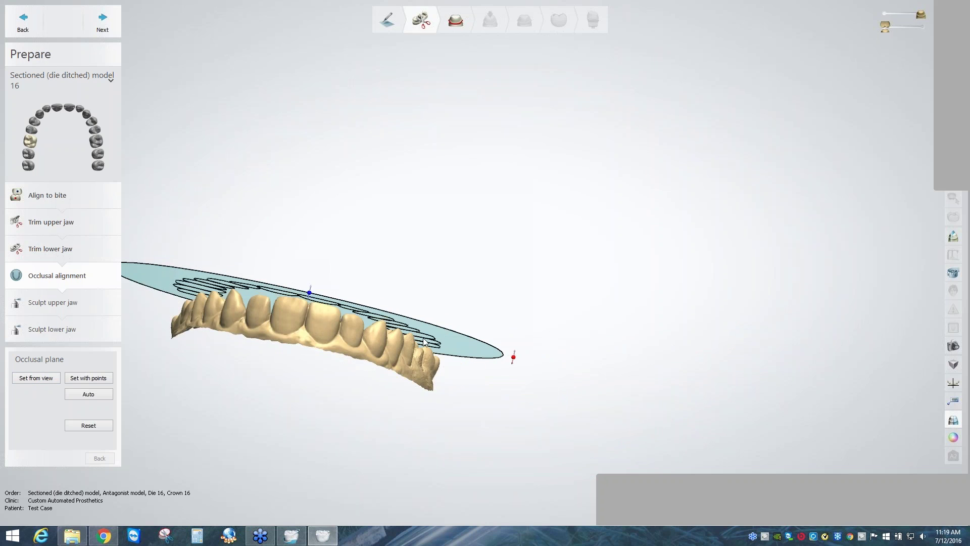
pyautogui.moveTo(424, 341); pyautogui.dragTo(431, 346, button='middle')
pyautogui.moveTo(430, 346); pyautogui.dragTo(429, 335, button='right')
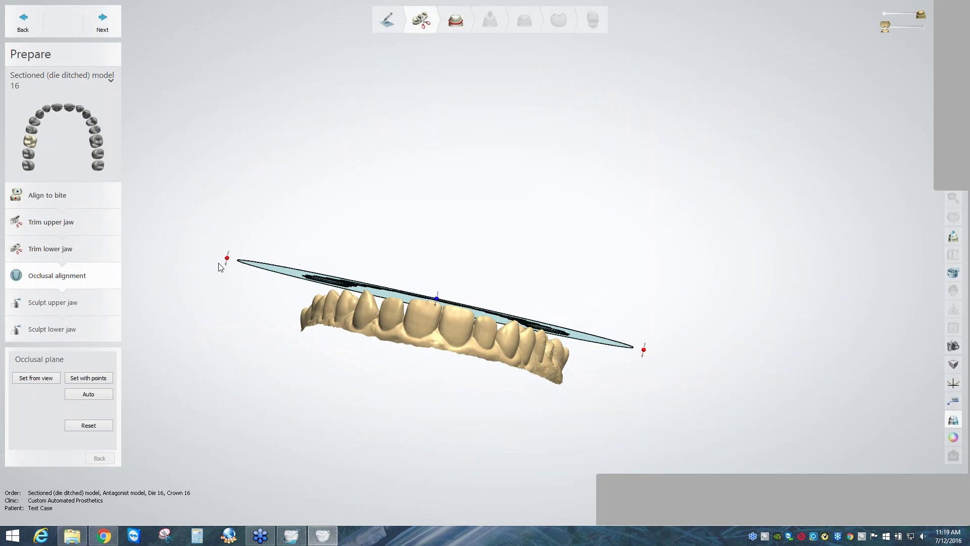
pyautogui.moveTo(218, 263); pyautogui.dragTo(232, 257, button='right')
pyautogui.click(231, 256)
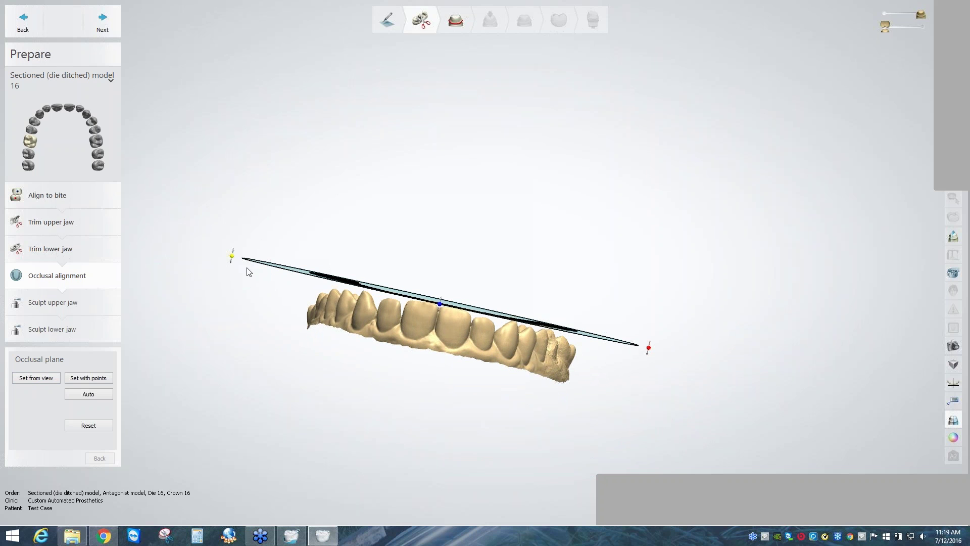
pyautogui.moveTo(246, 267); pyautogui.dragTo(247, 272)
pyautogui.moveTo(410, 332); pyautogui.dragTo(439, 278, button='right')
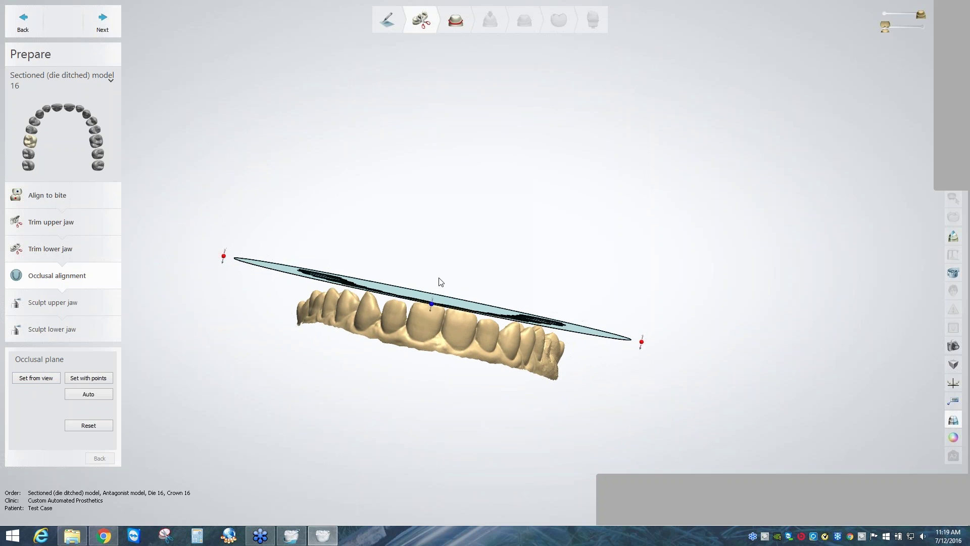
pyautogui.moveTo(432, 304); pyautogui.dragTo(426, 326)
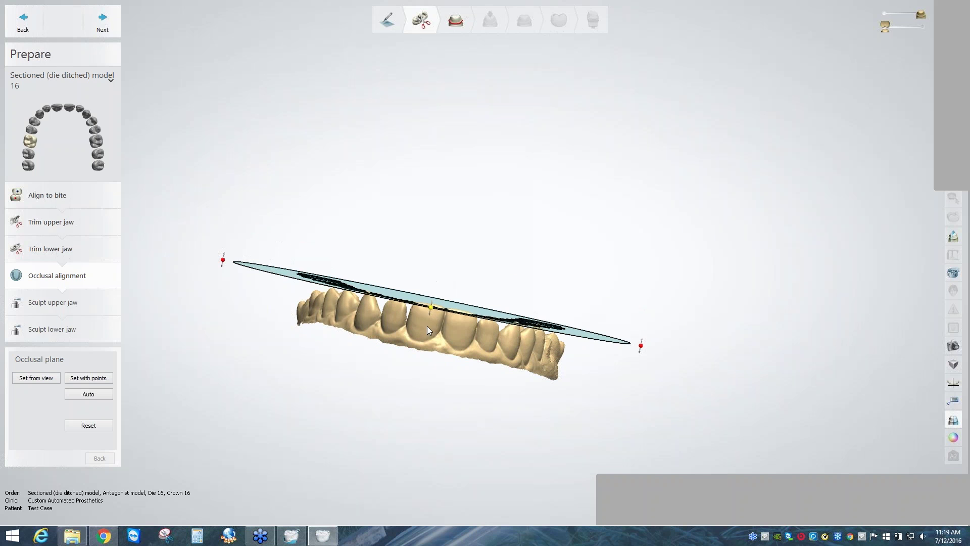
# Rotate and shift the tooth outlines over the upper arch in an occlusal view, accept the plane and continue to adjusting the occlusion.
pyautogui.moveTo(396, 311); pyautogui.dragTo(443, 429, button='right')
pyautogui.moveTo(476, 161); pyautogui.dragTo(478, 155)
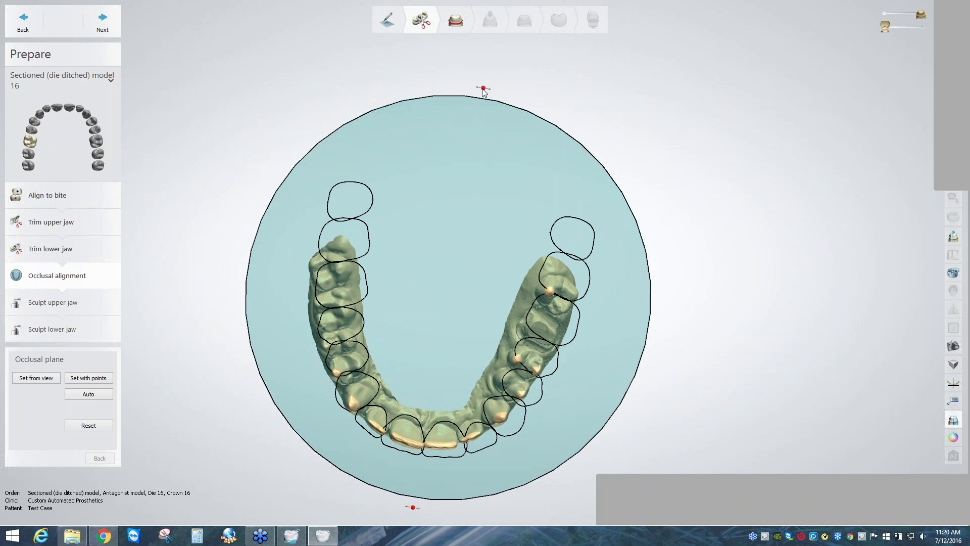
pyautogui.moveTo(475, 90); pyautogui.dragTo(446, 185)
pyautogui.moveTo(447, 344); pyautogui.dragTo(440, 338)
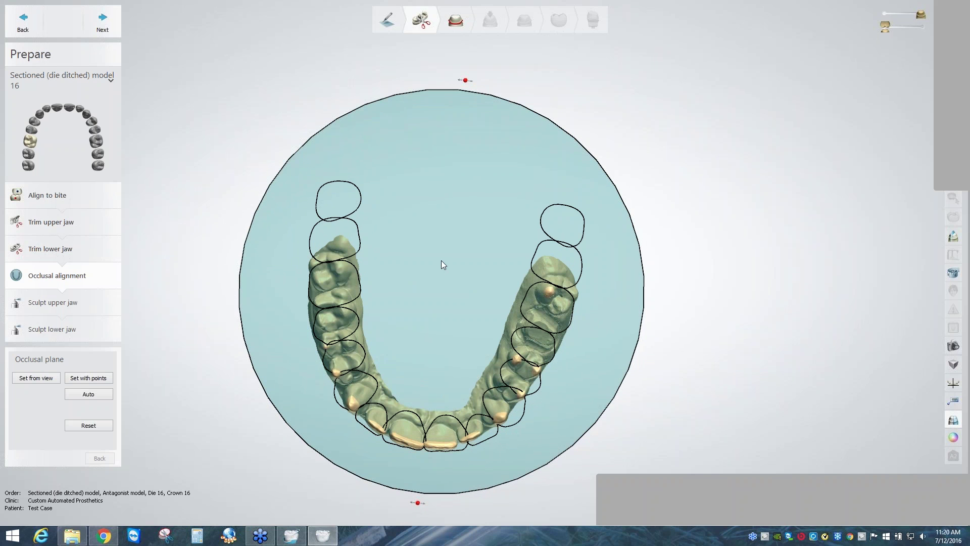
pyautogui.moveTo(441, 260); pyautogui.dragTo(278, 364, button='right')
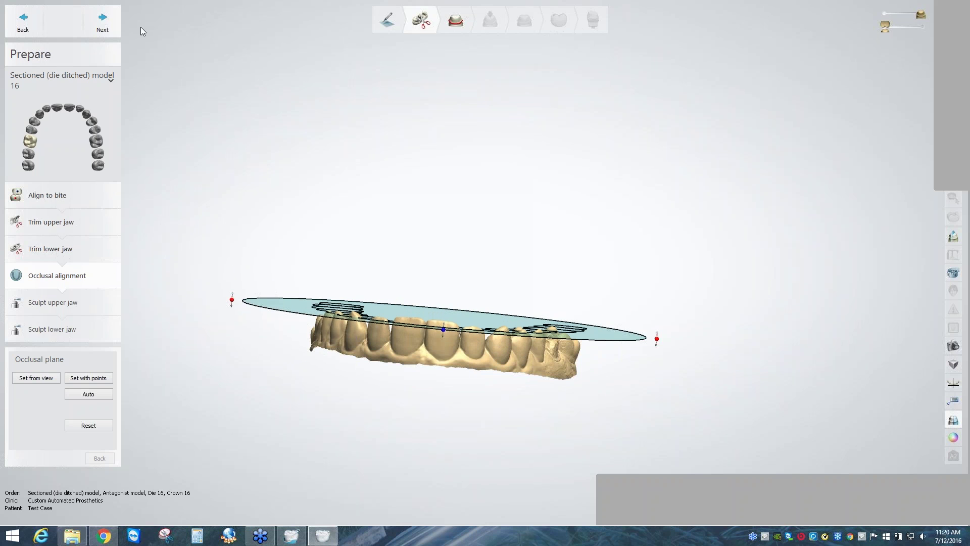
pyautogui.click(119, 24)
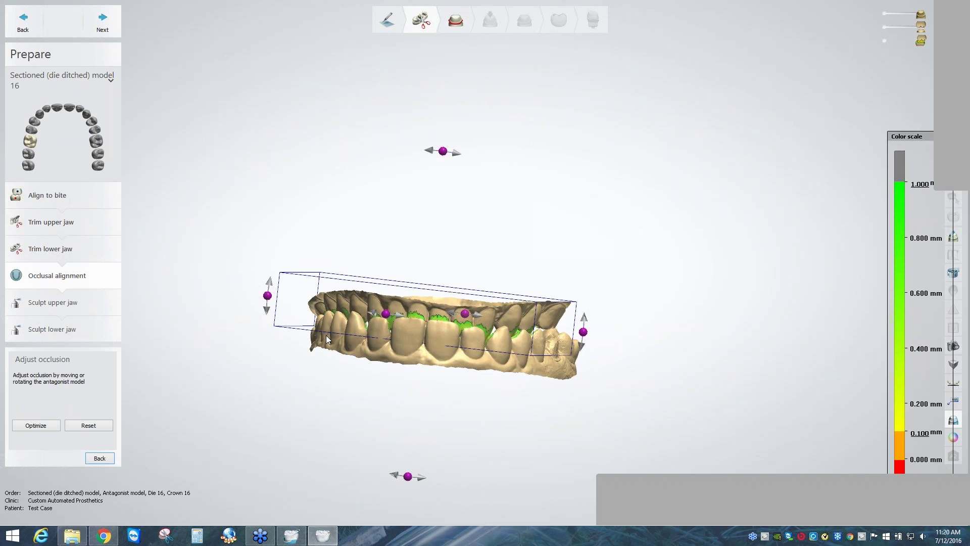
# Examine the colour-mapped contacts between the jaws from the occlusal and side views.
pyautogui.moveTo(326, 335); pyautogui.dragTo(380, 393, button='right')
pyautogui.scroll(5, 380, 394)
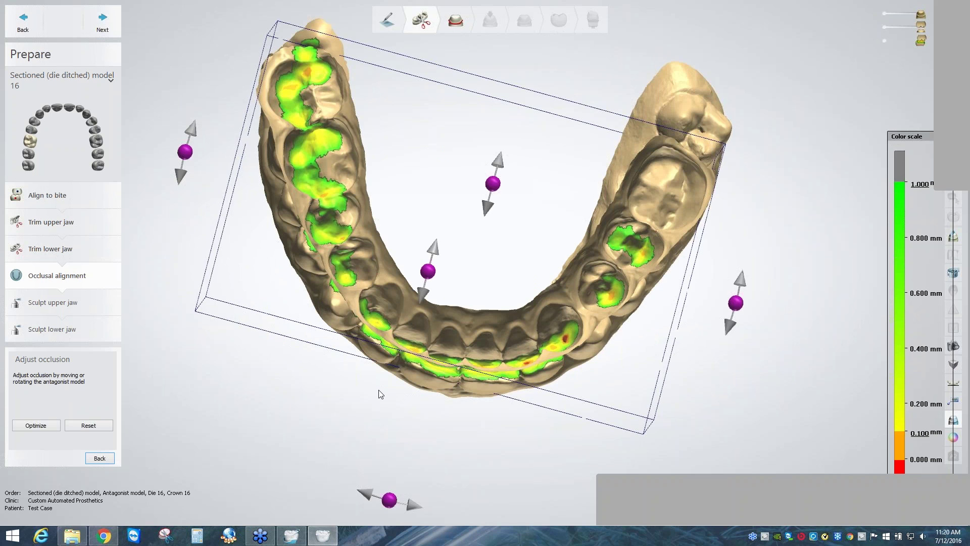
pyautogui.scroll(1, 380, 394)
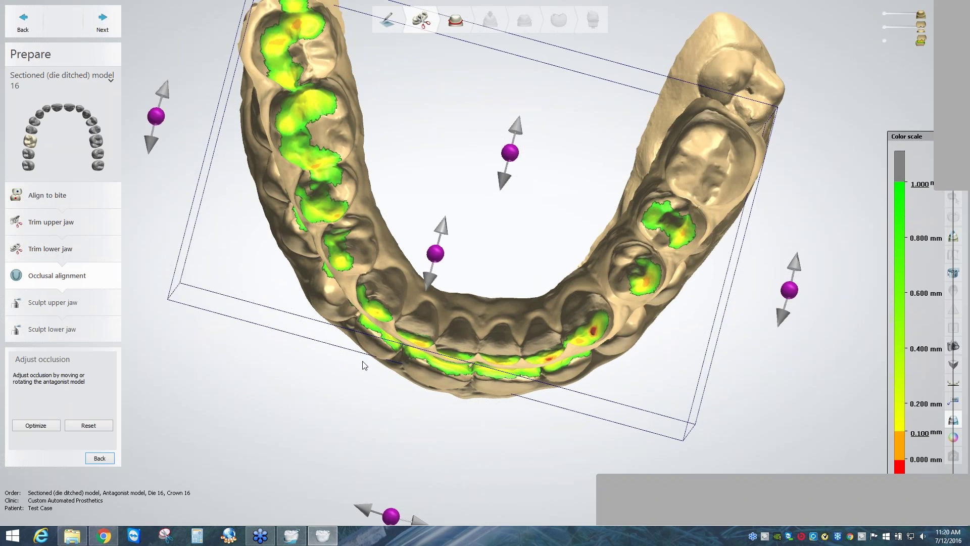
pyautogui.moveTo(363, 365); pyautogui.dragTo(551, 427, button='right')
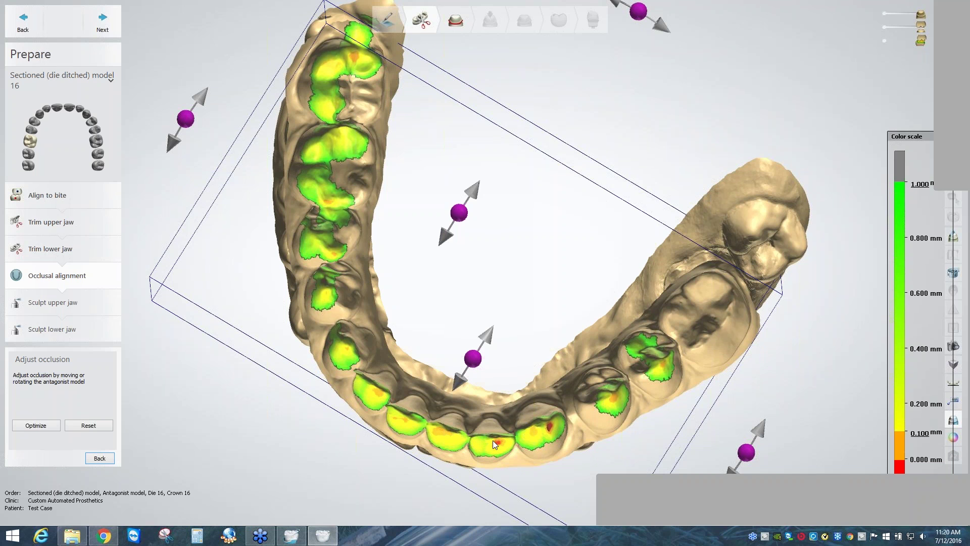
pyautogui.moveTo(493, 440); pyautogui.dragTo(442, 412, button='right')
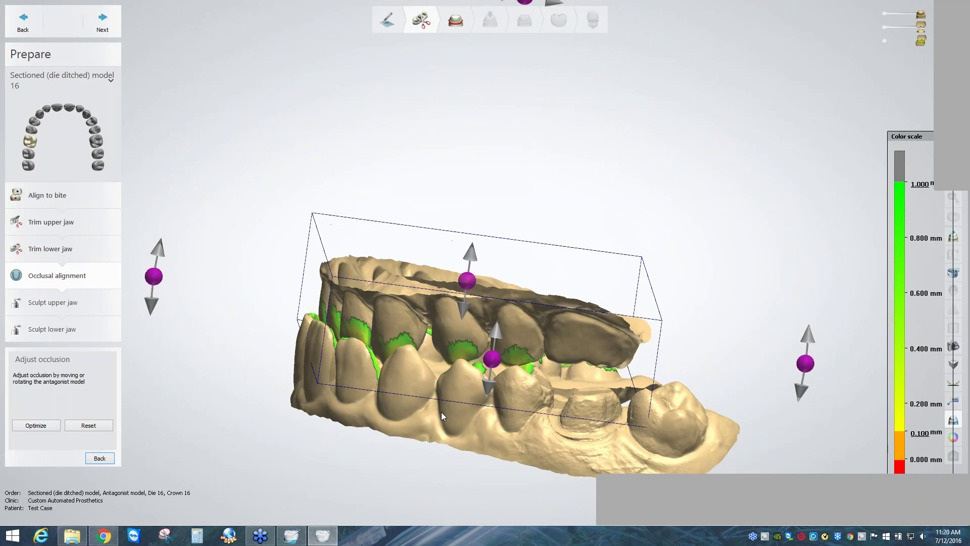
# Try moving and rotating the antagonist model away from the upper teeth, and reset the occlusion adjustment.
pyautogui.moveTo(394, 392); pyautogui.dragTo(395, 390)
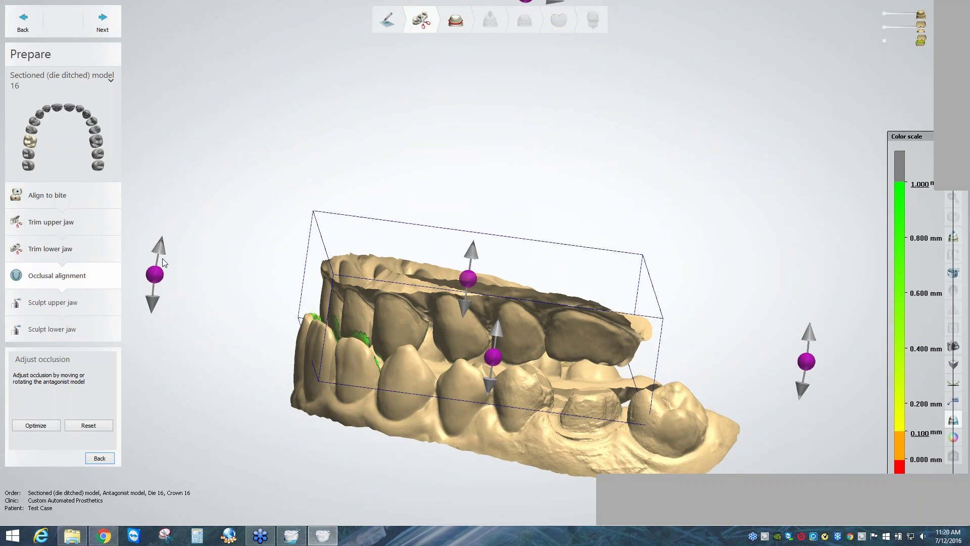
pyautogui.moveTo(157, 278)
pyautogui.mouseDown()
pyautogui.moveTo(159, 262)
pyautogui.moveTo(158, 275)
pyautogui.mouseUp()
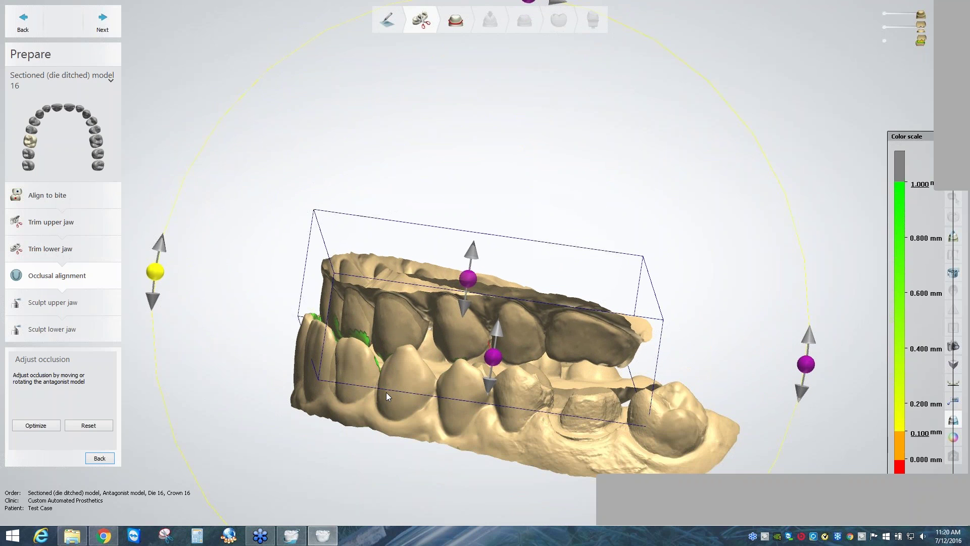
pyautogui.click(89, 426)
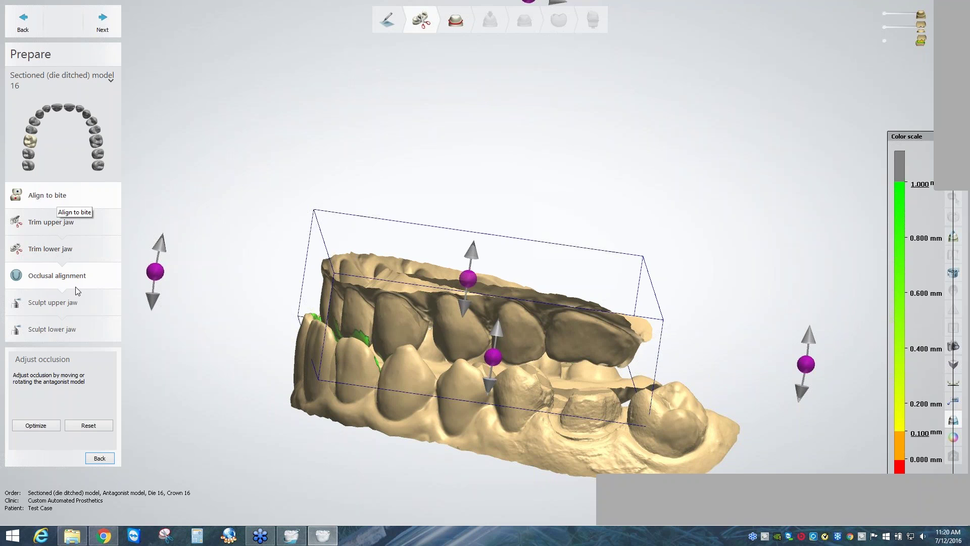
pyautogui.click(108, 429)
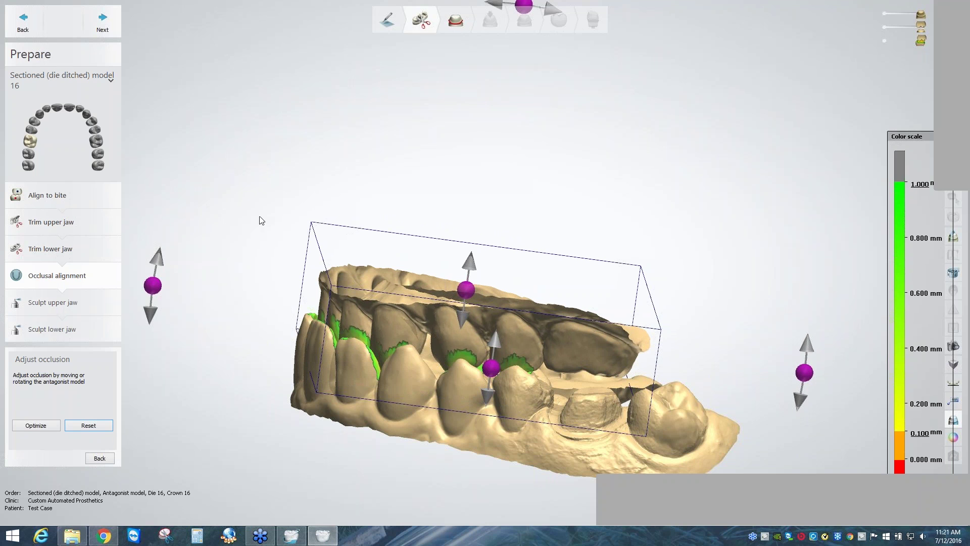
# Accept the occlusion, continue to sculpting the upper jaw and look over the upper arch.
pyautogui.click(110, 18)
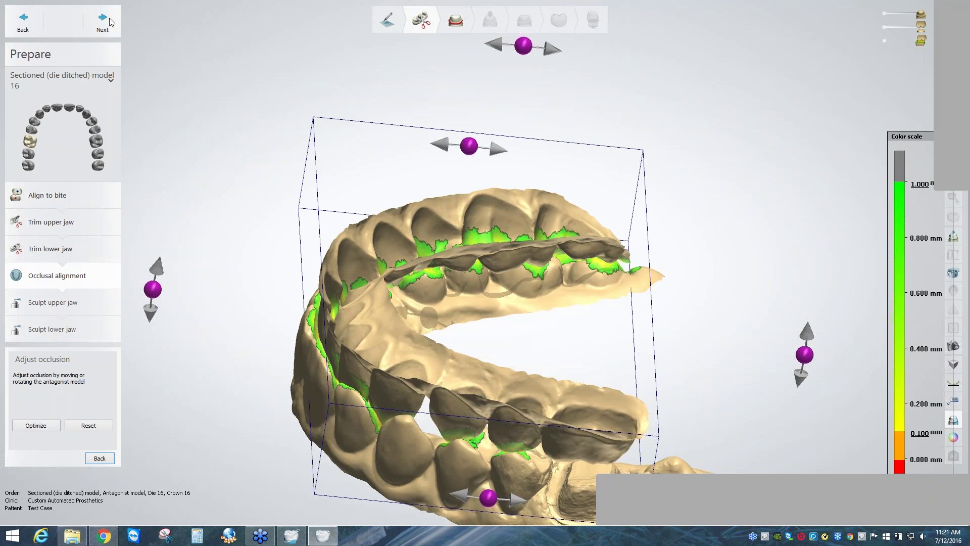
pyautogui.click(110, 21)
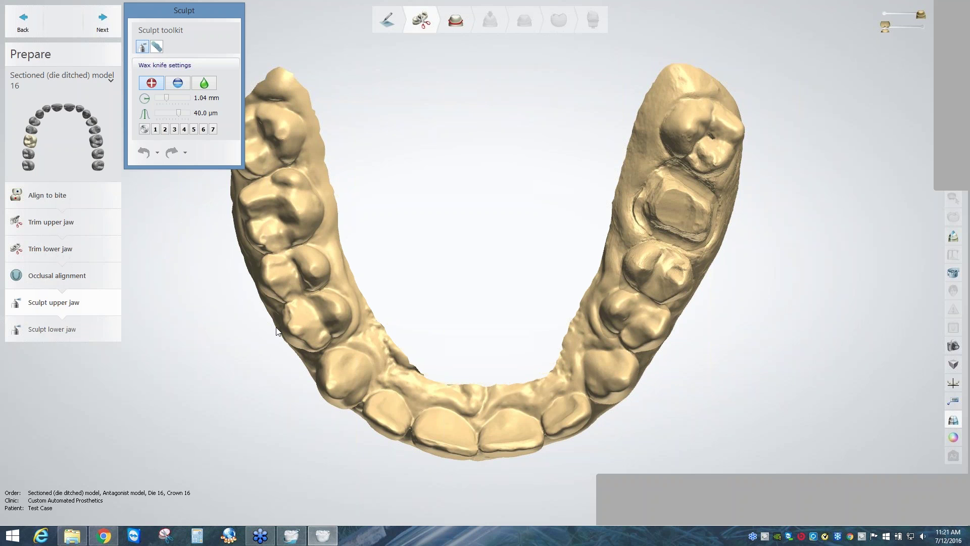
pyautogui.moveTo(276, 328)
pyautogui.mouseDown(button='middle')
pyautogui.moveTo(295, 327)
pyautogui.moveTo(329, 362)
pyautogui.mouseUp(button='middle')
pyautogui.moveTo(294, 318); pyautogui.dragTo(298, 321, button='middle')
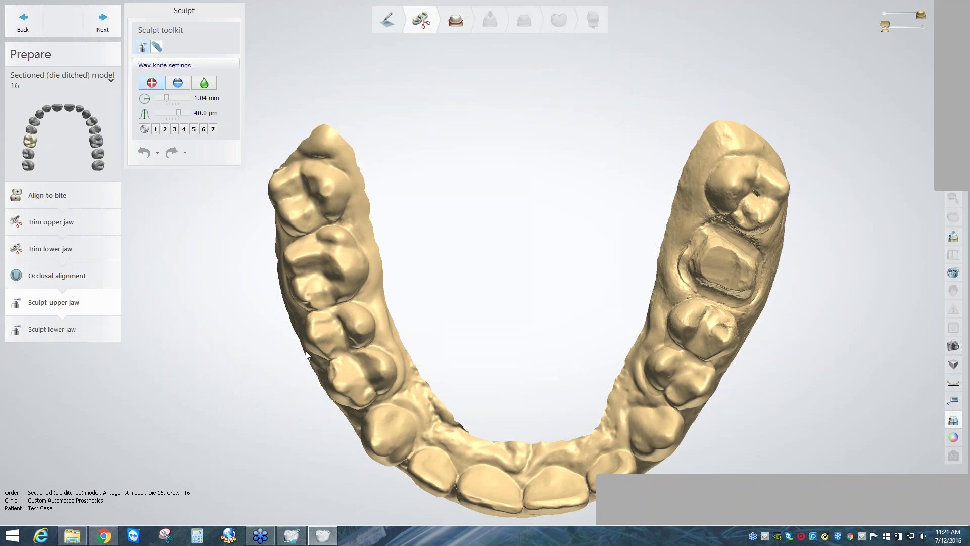
pyautogui.moveTo(306, 354); pyautogui.dragTo(574, 297, button='right')
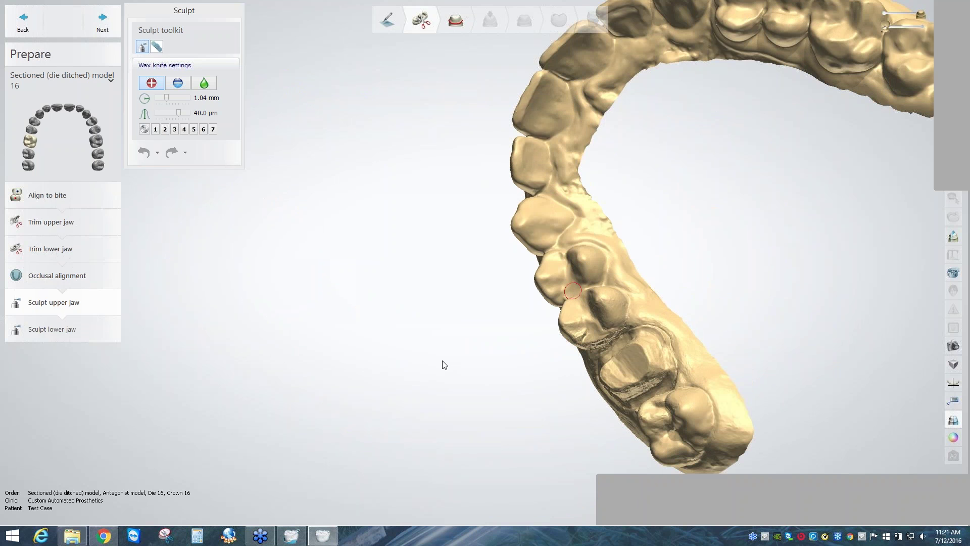
pyautogui.moveTo(444, 365)
pyautogui.mouseDown(button='right')
pyautogui.moveTo(487, 303)
pyautogui.moveTo(507, 322)
pyautogui.moveTo(767, 359)
pyautogui.mouseUp(button='right')
# Mark the raised flaw on the last upper molar opposite the prepared side with Remove Artifacts and apply the removal.
pyautogui.scroll(6, 766, 355)
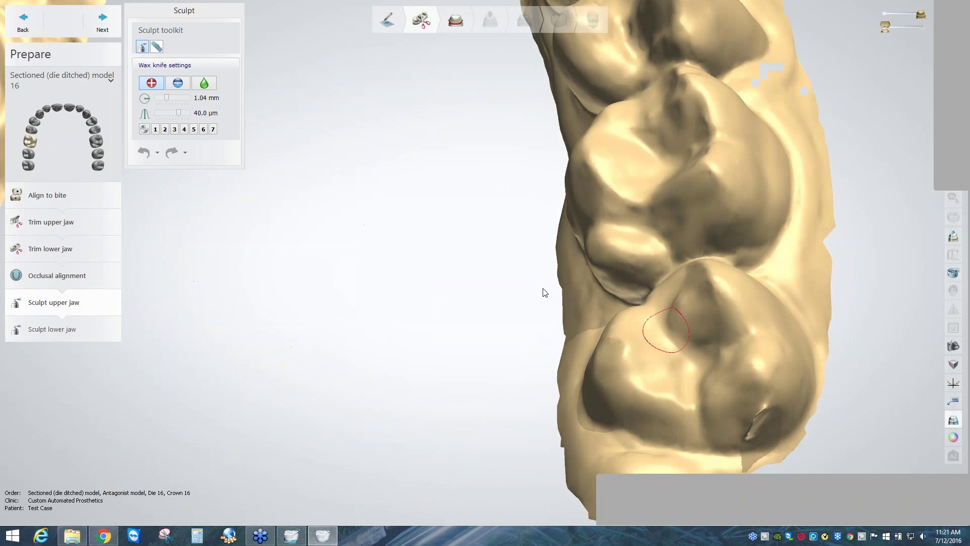
pyautogui.moveTo(545, 292); pyautogui.dragTo(573, 367, button='right')
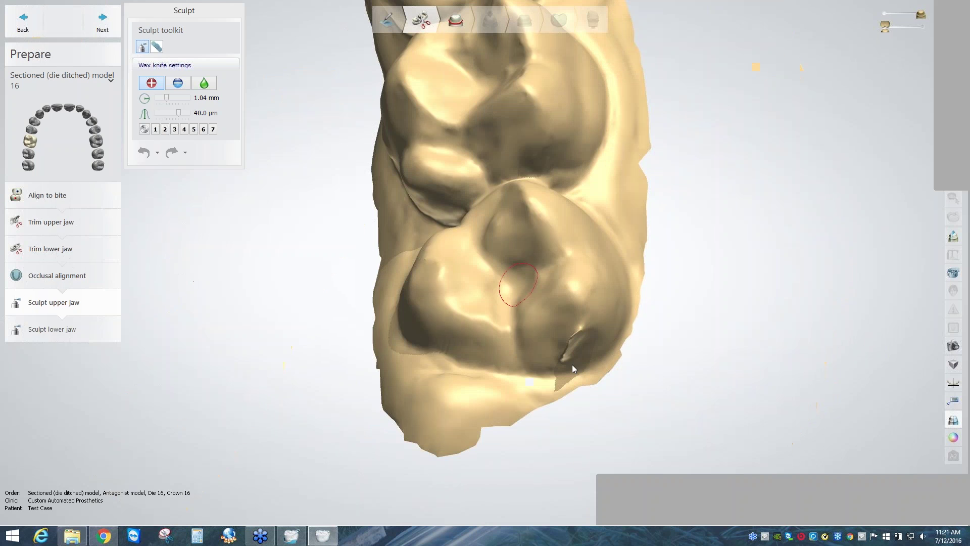
pyautogui.scroll(3, 571, 365)
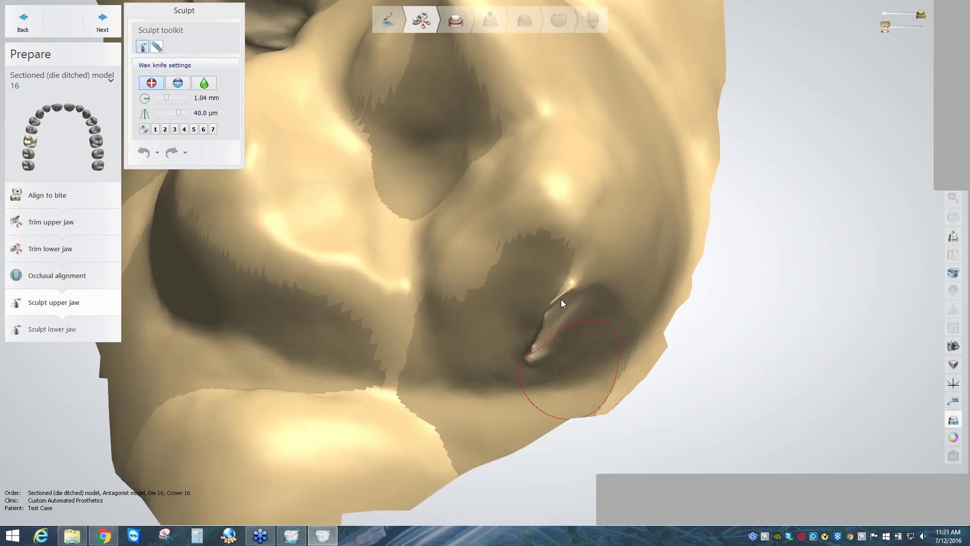
pyautogui.scroll(2, 561, 299)
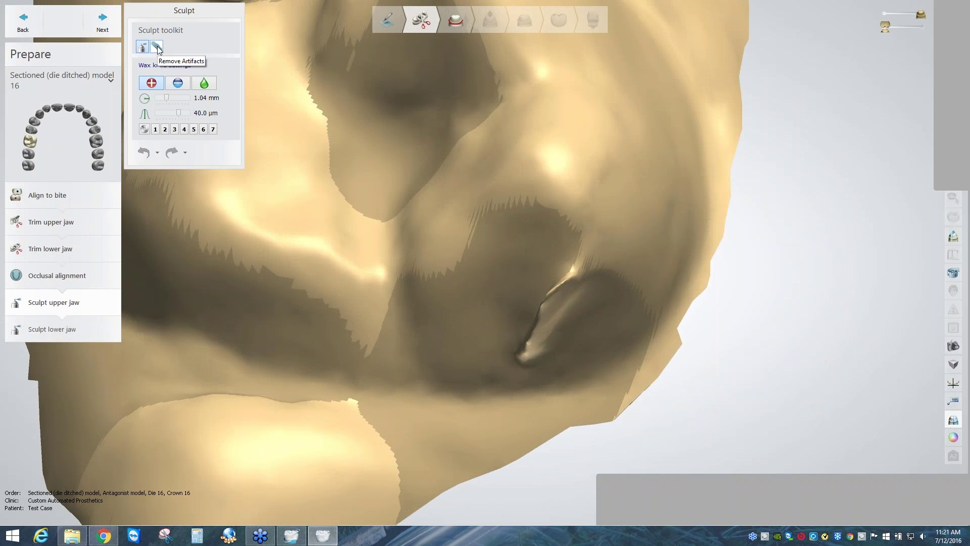
pyautogui.click(156, 47)
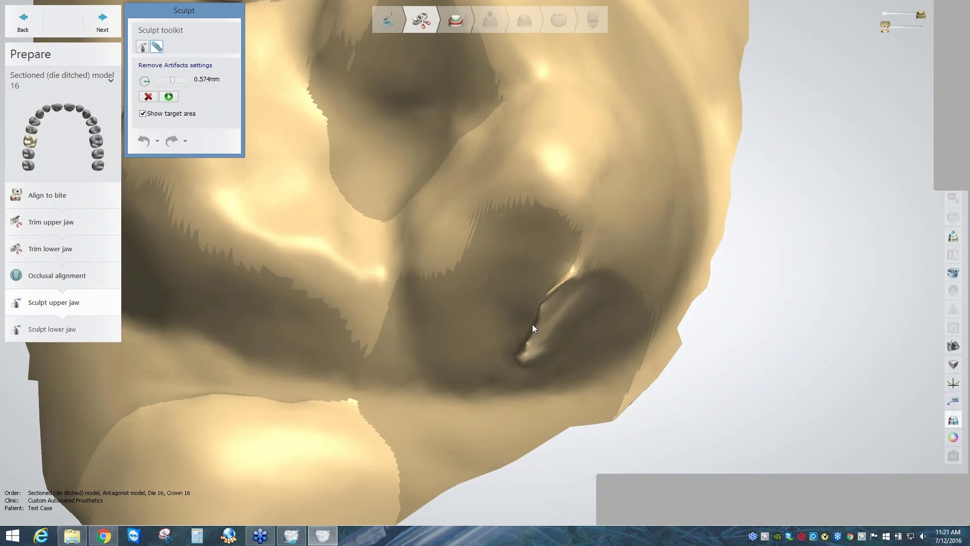
pyautogui.moveTo(532, 326); pyautogui.dragTo(539, 333)
pyautogui.click(539, 329)
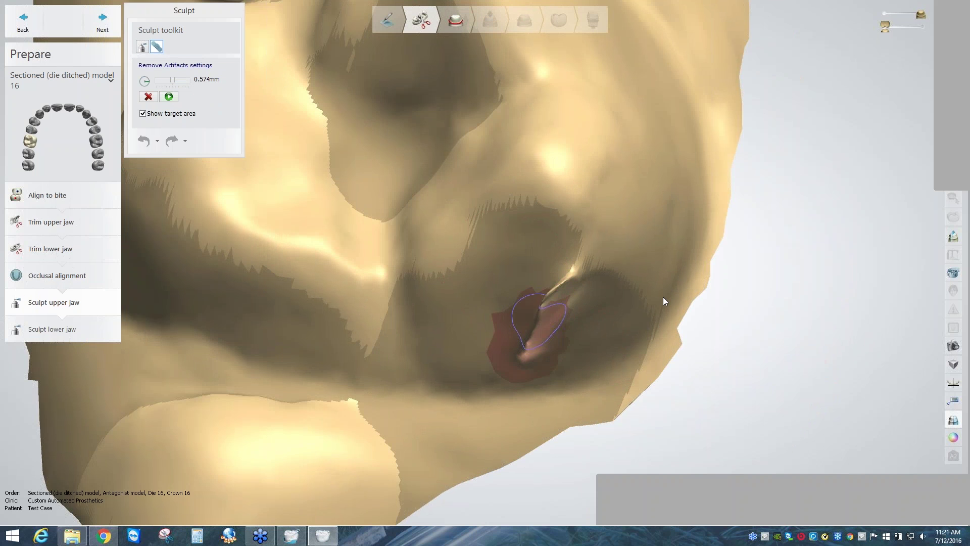
pyautogui.moveTo(662, 296); pyautogui.dragTo(670, 399, button='right')
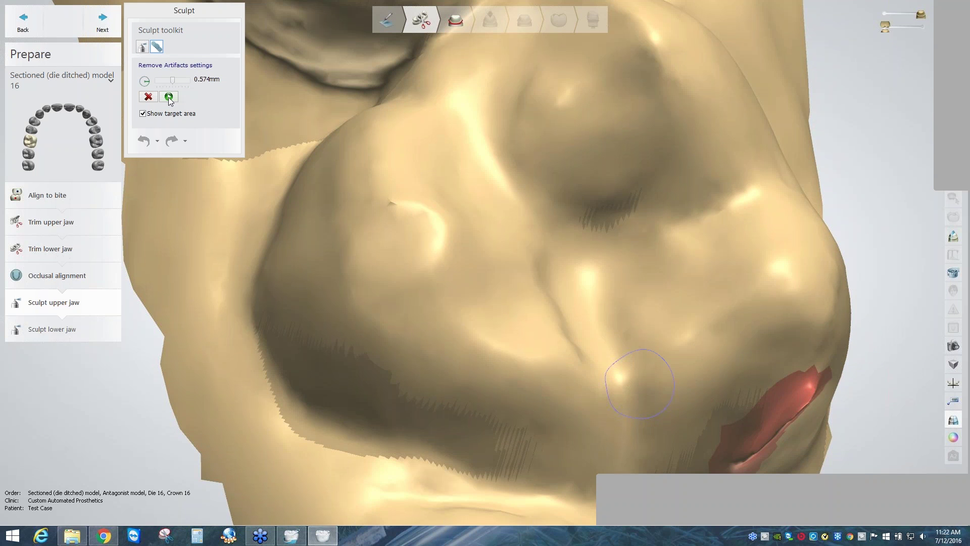
pyautogui.click(169, 96)
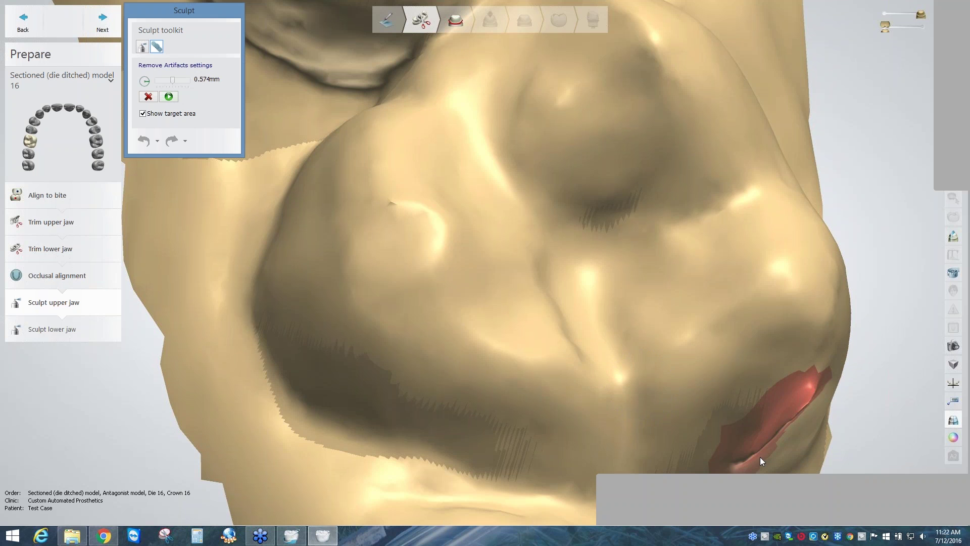
# Check the cleaned upper arch and the prepared molar's side, and continue to sculpting the lower jaw.
pyautogui.scroll(-4, 759, 457)
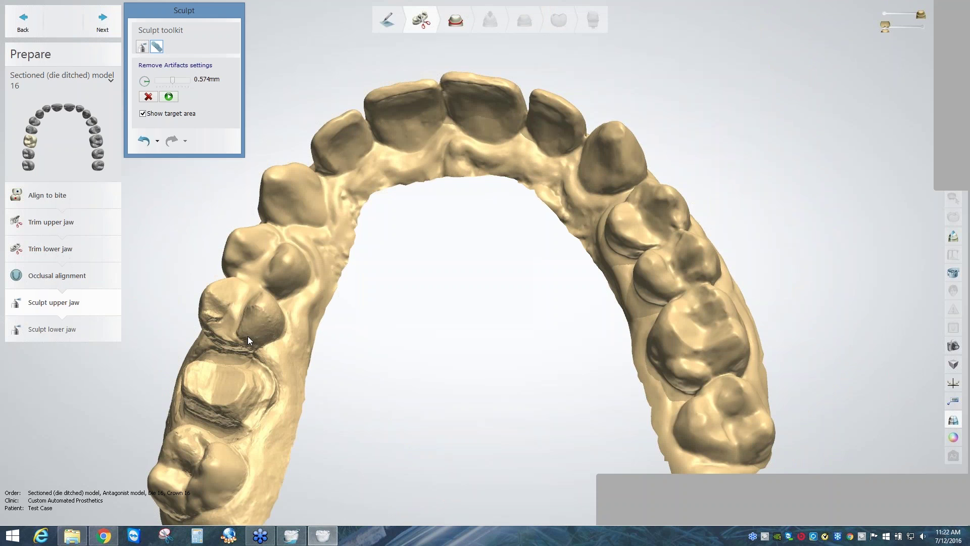
pyautogui.moveTo(247, 336); pyautogui.dragTo(240, 340, button='right')
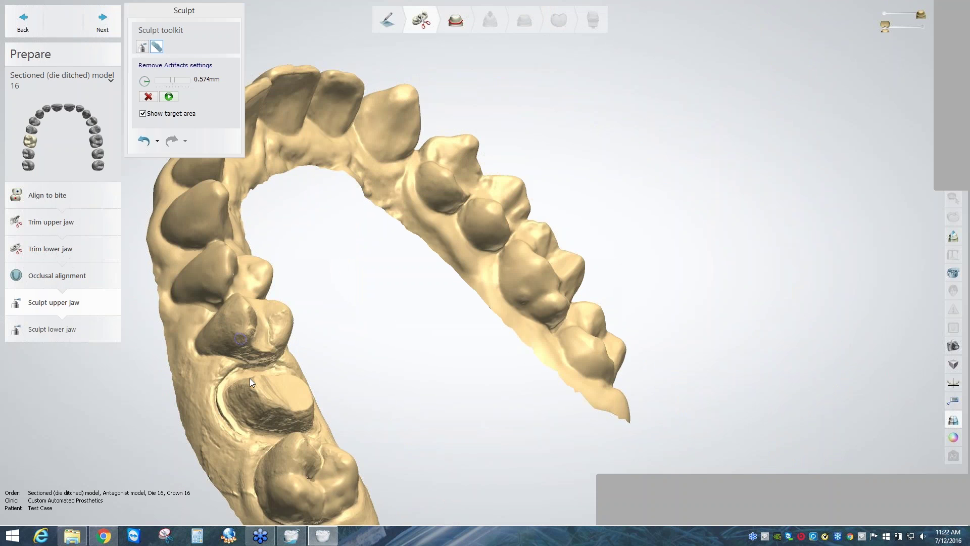
pyautogui.moveTo(250, 378); pyautogui.dragTo(369, 312, button='right')
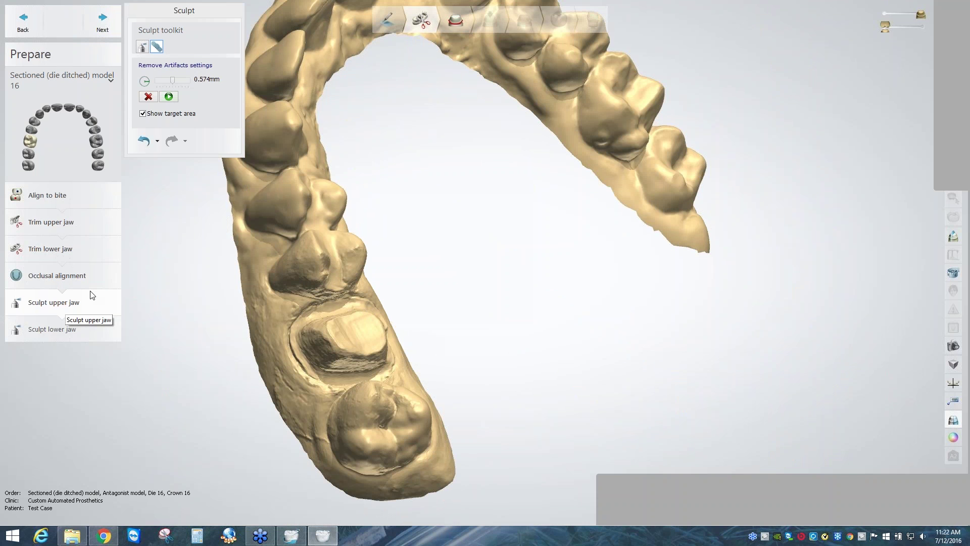
pyautogui.click(103, 22)
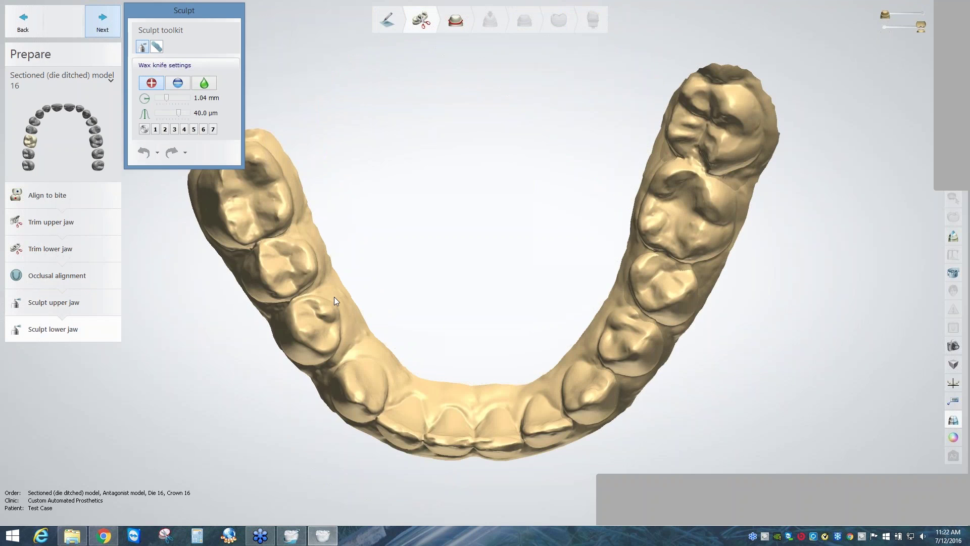
# Continue to the margin line stage and initialize the margin line from the top of prepared tooth 16.
pyautogui.click(103, 31)
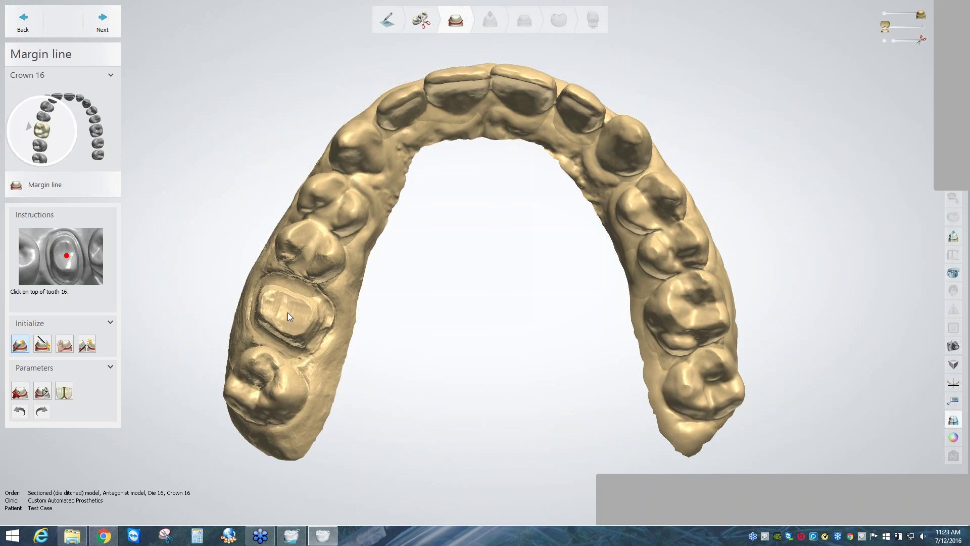
pyautogui.scroll(3, 287, 313)
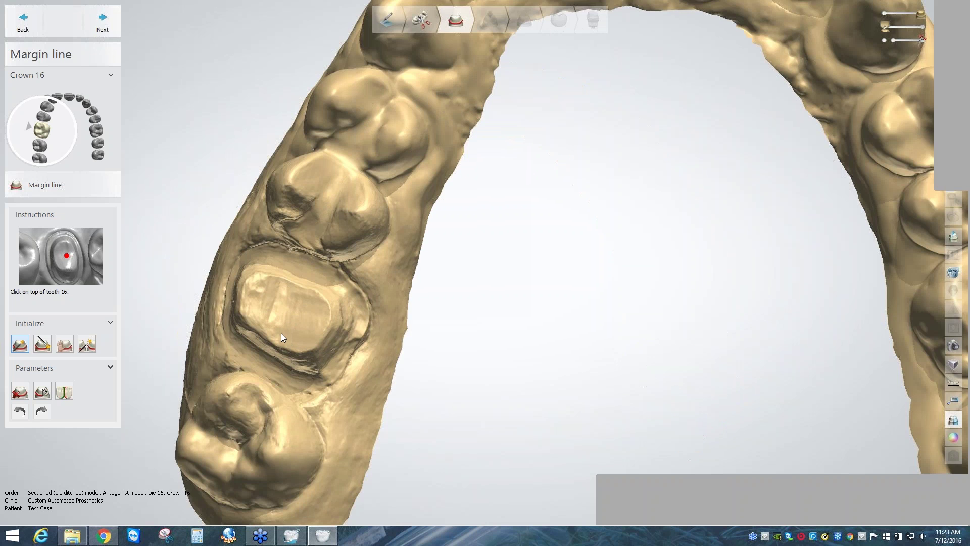
pyautogui.moveTo(281, 333); pyautogui.dragTo(431, 287, button='middle')
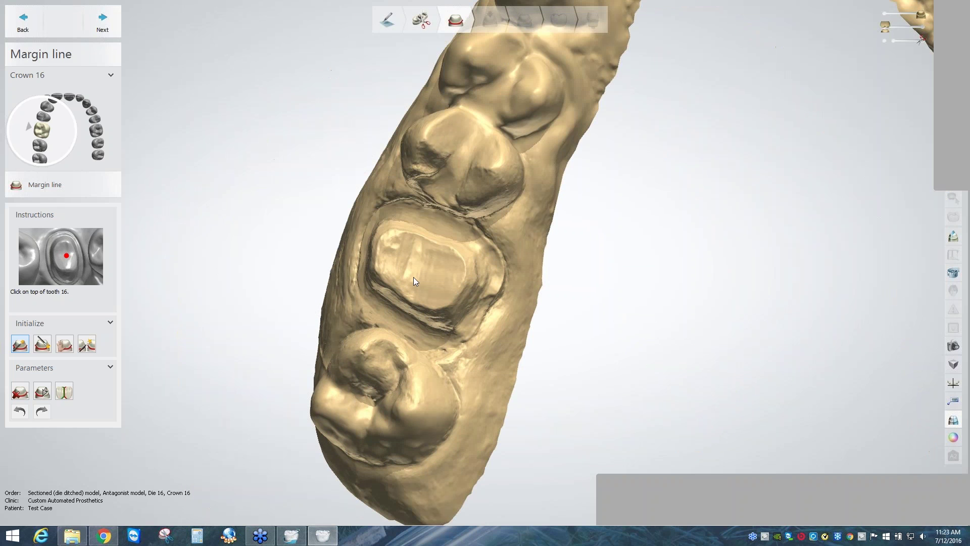
pyautogui.scroll(2, 413, 277)
pyautogui.scroll(2, 413, 277)
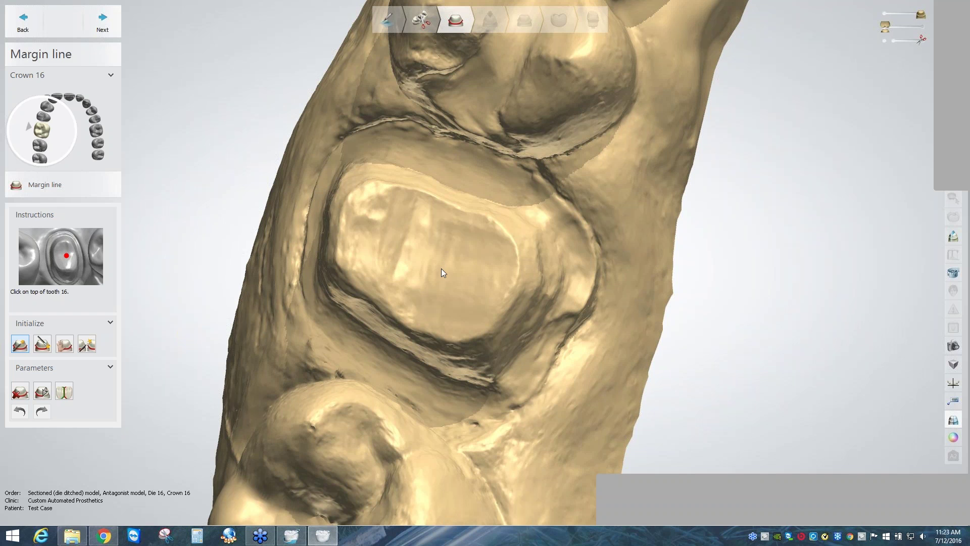
pyautogui.click(441, 268)
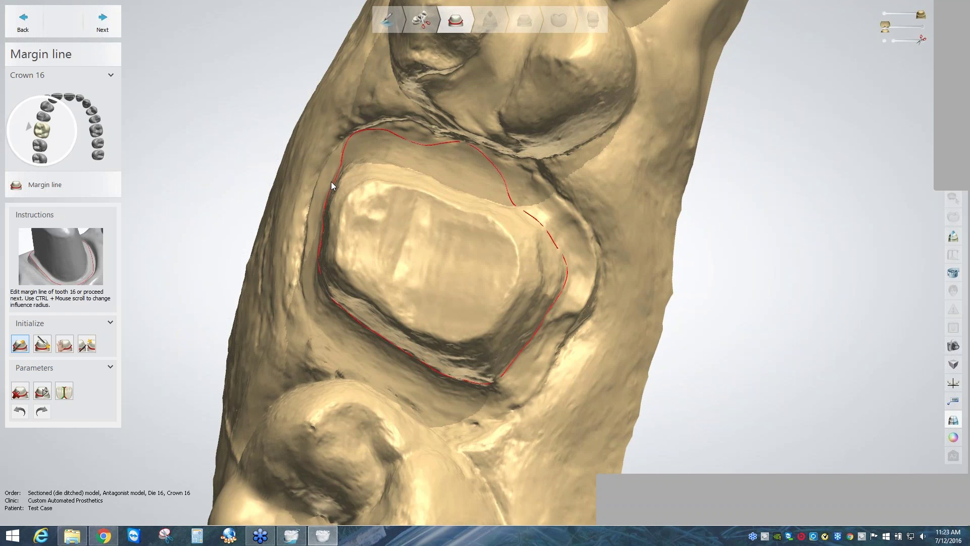
# Redraw tooth 16's margin line along the outer edge of the preparation on the cheek side.
pyautogui.moveTo(331, 180); pyautogui.dragTo(335, 247, button='right')
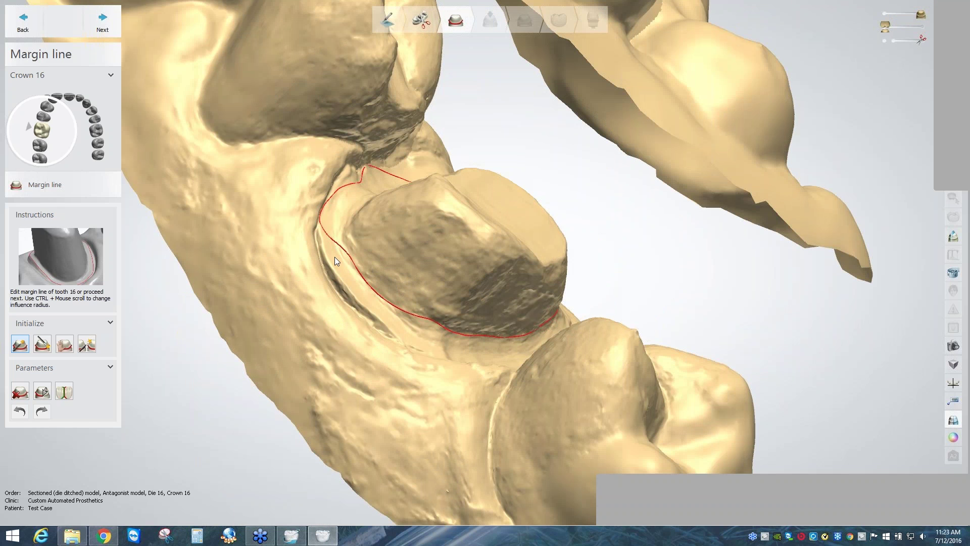
pyautogui.scroll(2, 334, 257)
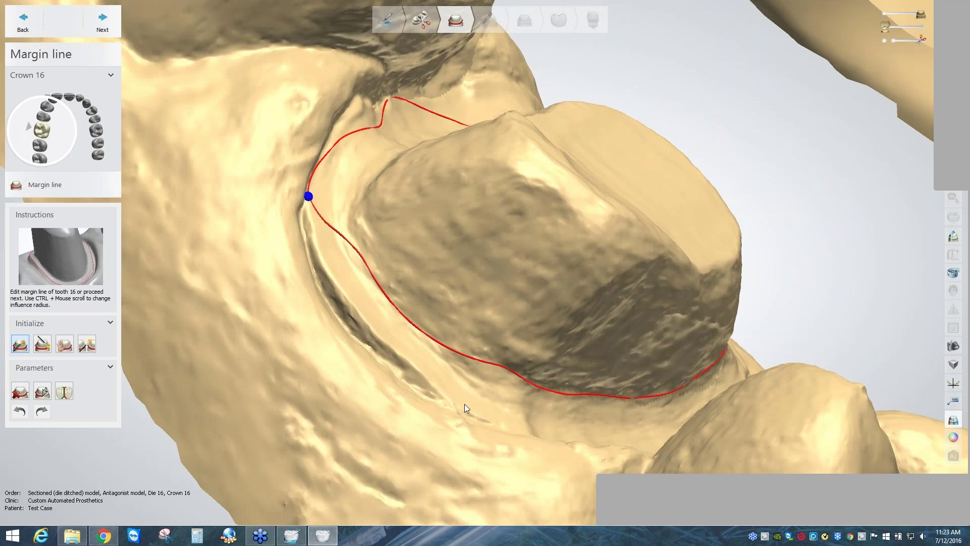
pyautogui.moveTo(465, 404); pyautogui.dragTo(415, 247, button='right')
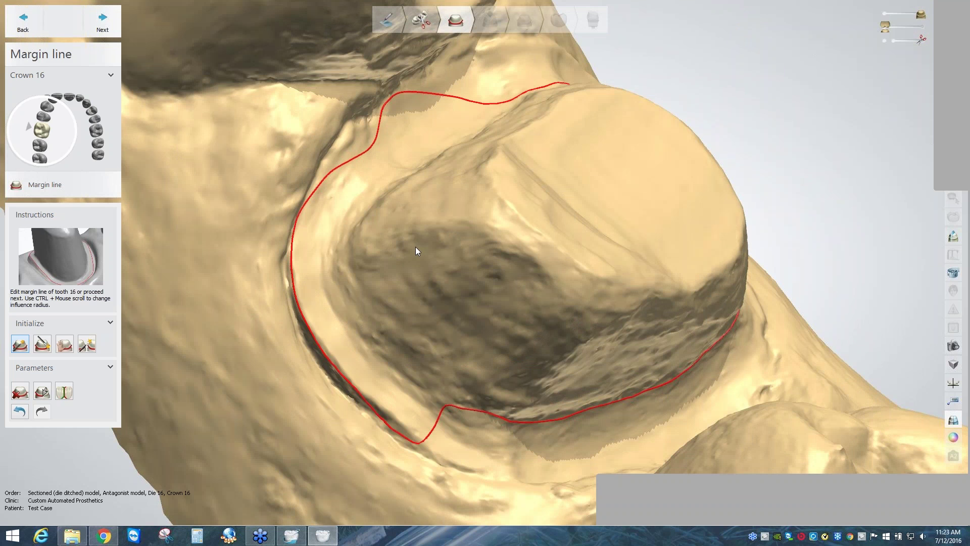
pyautogui.moveTo(425, 477); pyautogui.dragTo(386, 326, button='middle')
pyautogui.scroll(3, 386, 326)
pyautogui.moveTo(399, 265); pyautogui.dragTo(438, 346, button='right')
pyautogui.click(437, 345)
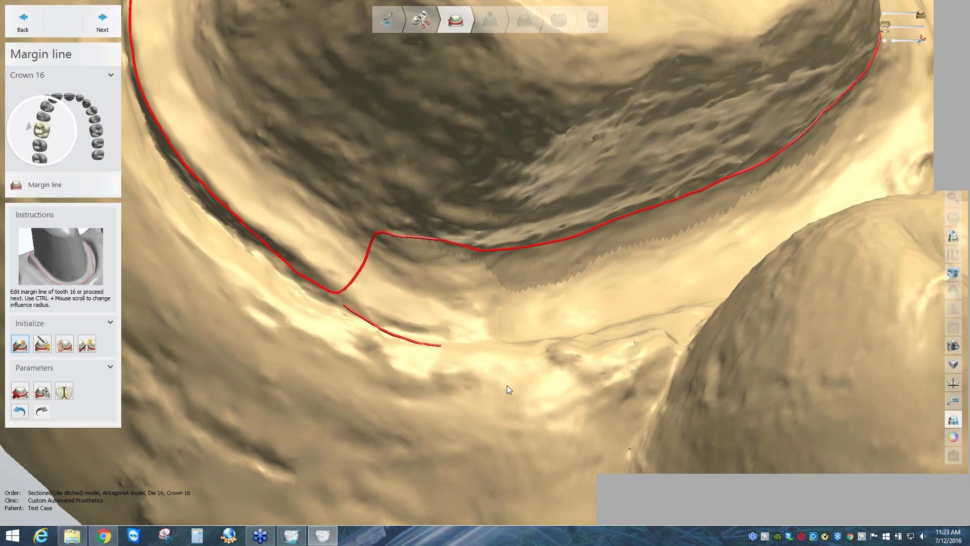
# Extend the margin line correction along the side facing the last molar, showing the scanner acquired texture as a guide.
pyautogui.moveTo(508, 385); pyautogui.dragTo(663, 373, button='right')
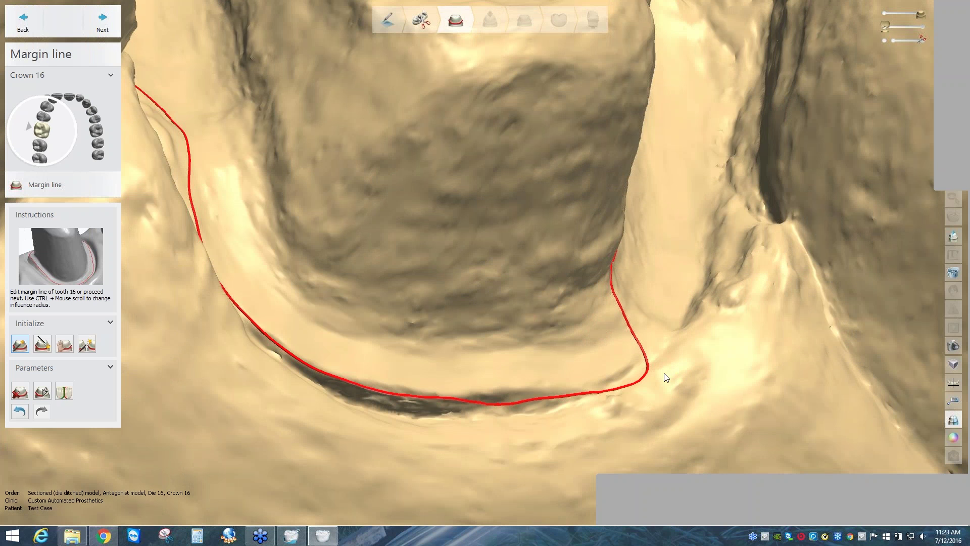
pyautogui.moveTo(665, 377); pyautogui.dragTo(671, 319, button='right')
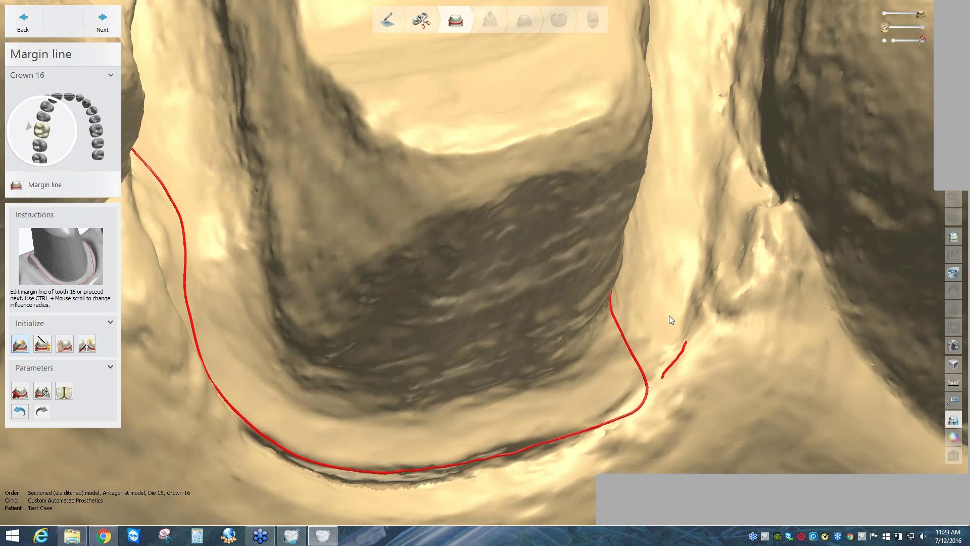
pyautogui.moveTo(668, 315); pyautogui.dragTo(621, 510, button='middle')
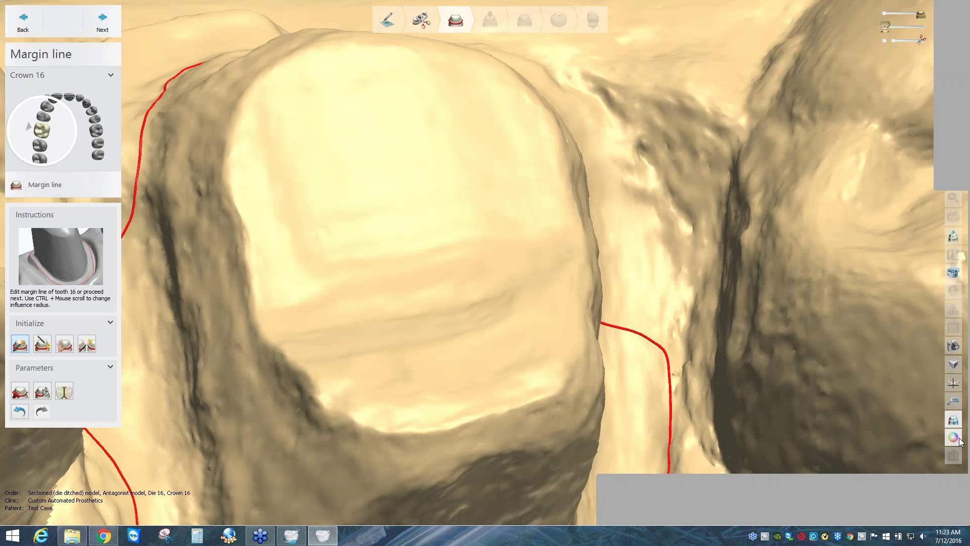
pyautogui.click(951, 440)
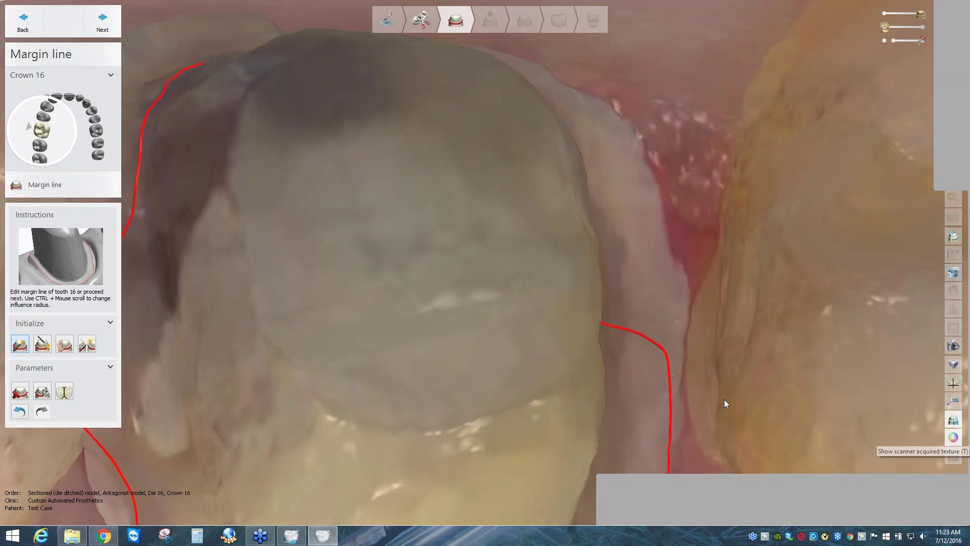
pyautogui.moveTo(724, 402); pyautogui.dragTo(666, 379, button='right')
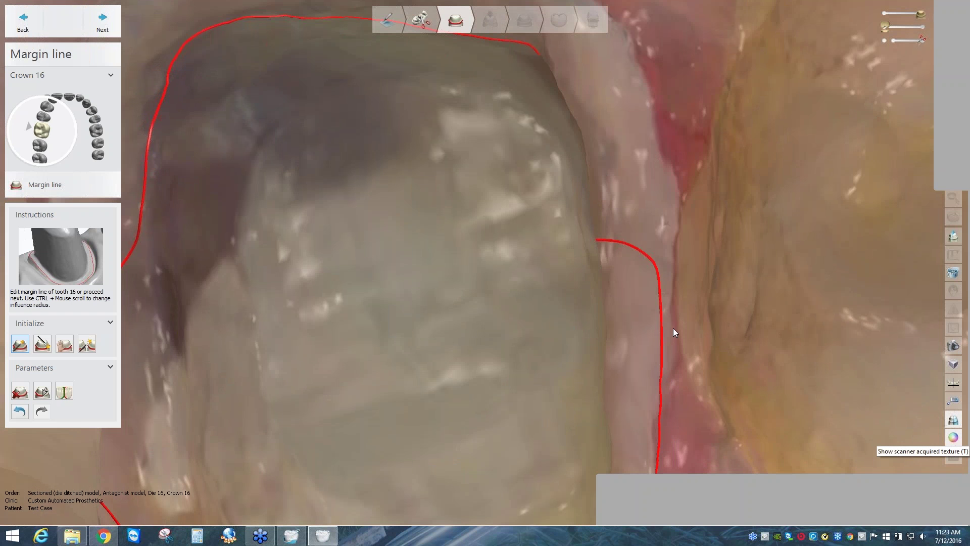
pyautogui.moveTo(674, 331); pyautogui.dragTo(662, 334)
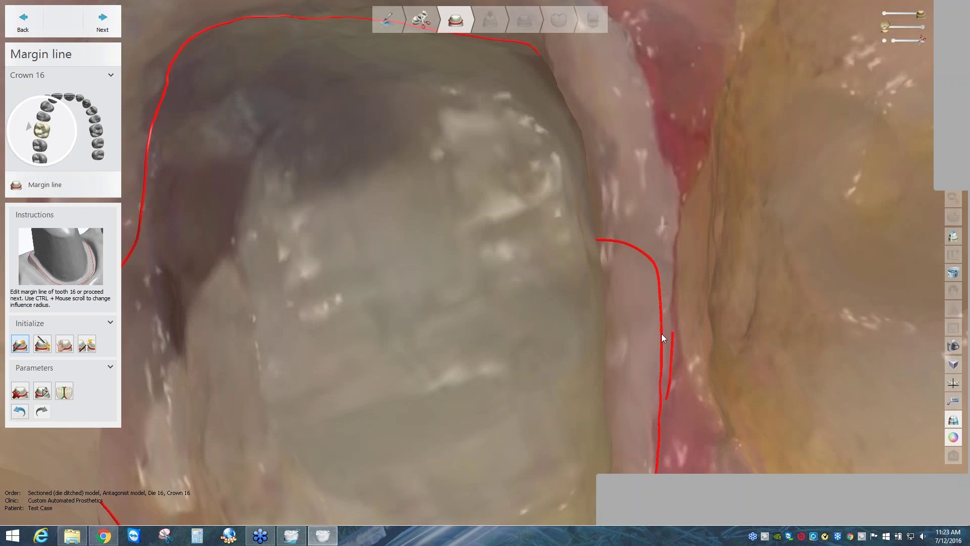
pyautogui.moveTo(662, 333); pyautogui.dragTo(660, 374, button='right')
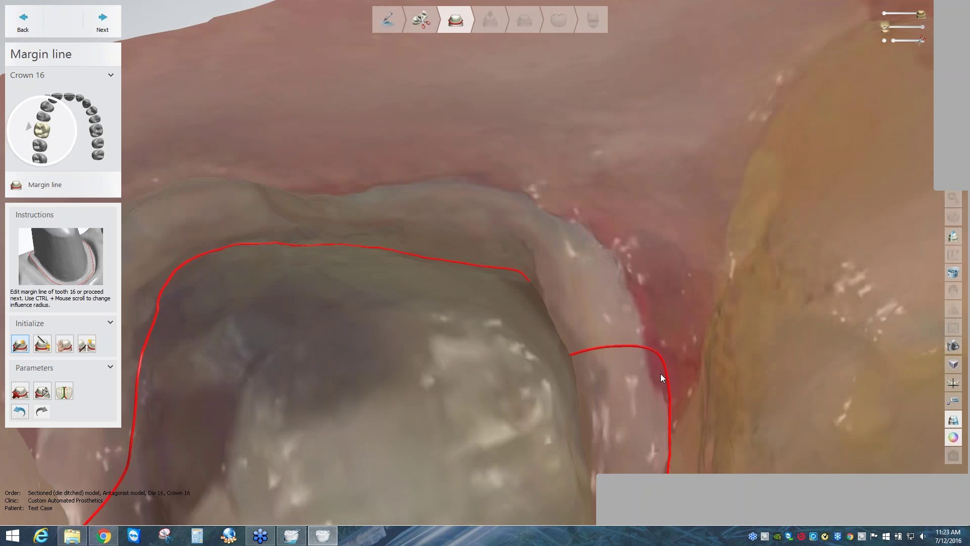
# Redraw the margin line along the palatal edge of the preparation and around its corner towards the premolar.
pyautogui.moveTo(660, 374); pyautogui.dragTo(252, 283, button='right')
pyautogui.click(251, 283)
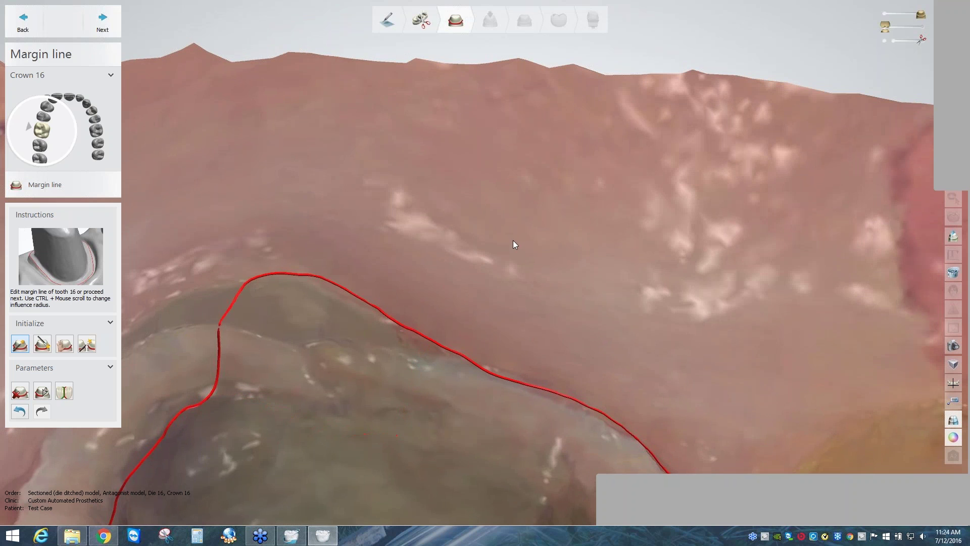
pyautogui.moveTo(513, 240); pyautogui.dragTo(457, 245, button='right')
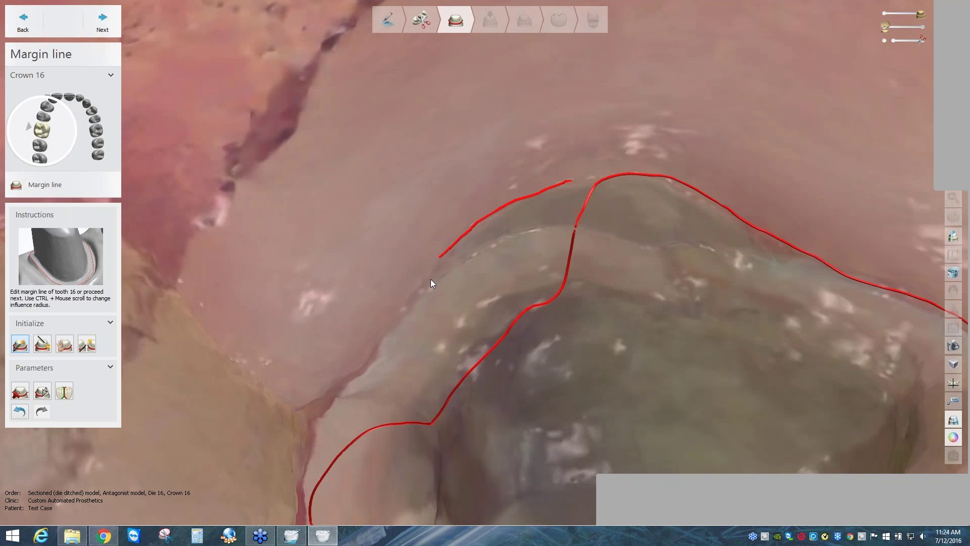
pyautogui.moveTo(430, 279); pyautogui.dragTo(341, 217, button='right')
# Redraw the margin line along the side facing the premolar and smooth it into the cheek-side corner.
pyautogui.moveTo(337, 242); pyautogui.dragTo(351, 167)
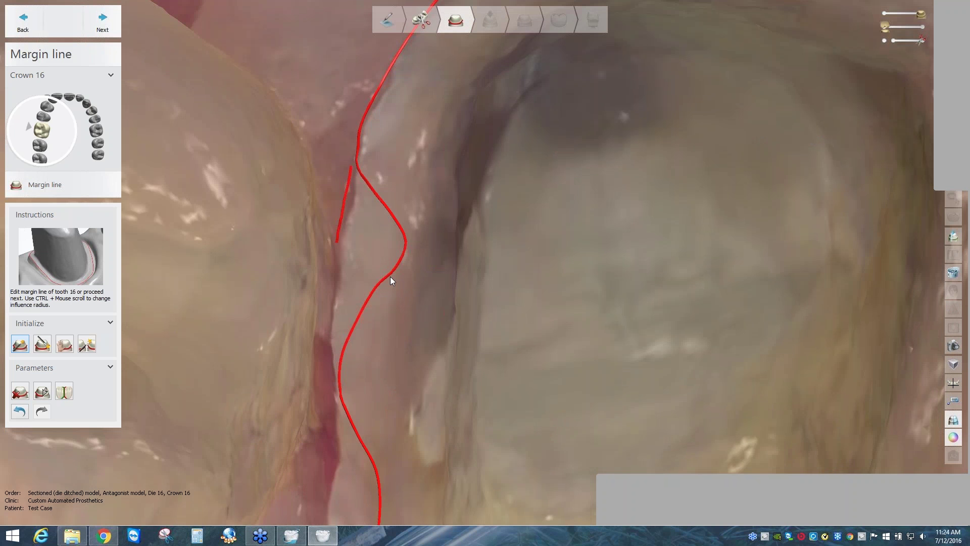
pyautogui.moveTo(336, 242); pyautogui.dragTo(340, 368)
pyautogui.moveTo(402, 366); pyautogui.dragTo(402, 257, button='middle')
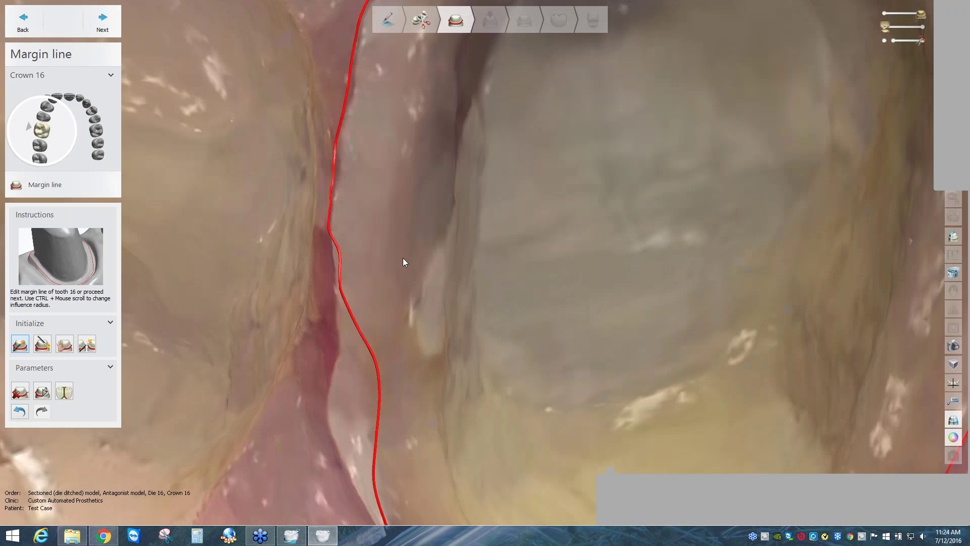
pyautogui.moveTo(402, 258); pyautogui.dragTo(342, 271, button='right')
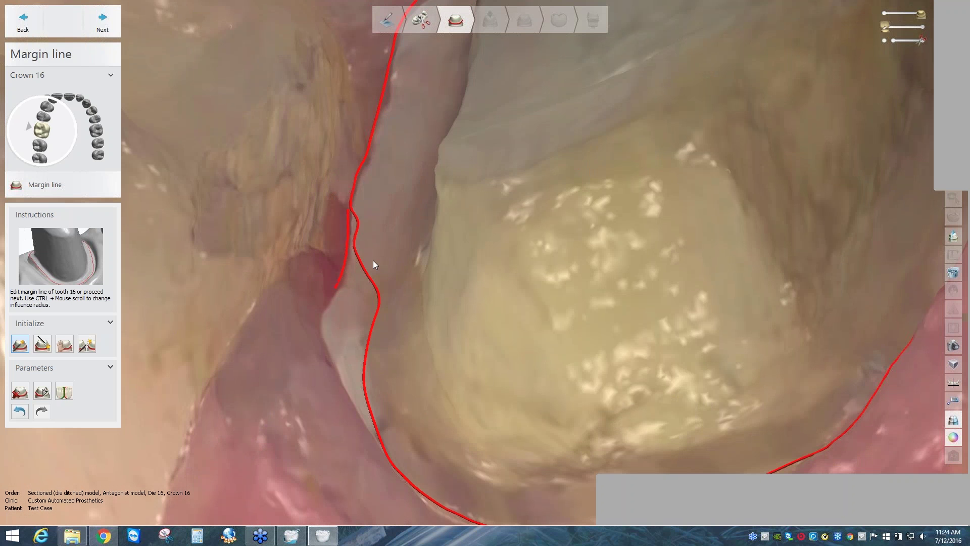
pyautogui.moveTo(373, 263); pyautogui.dragTo(365, 296, button='right')
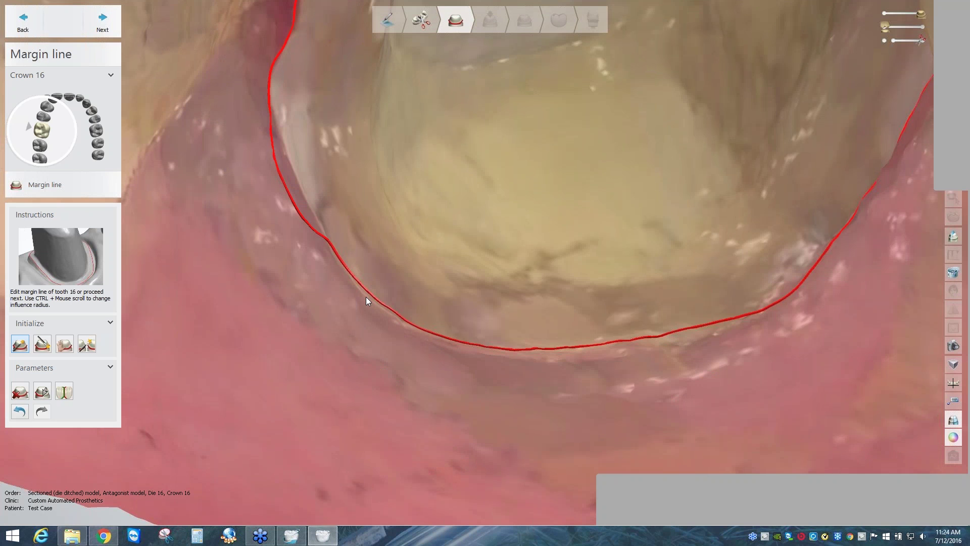
pyautogui.moveTo(324, 247); pyautogui.dragTo(390, 317)
pyautogui.moveTo(672, 88); pyautogui.dragTo(514, 272, button='right')
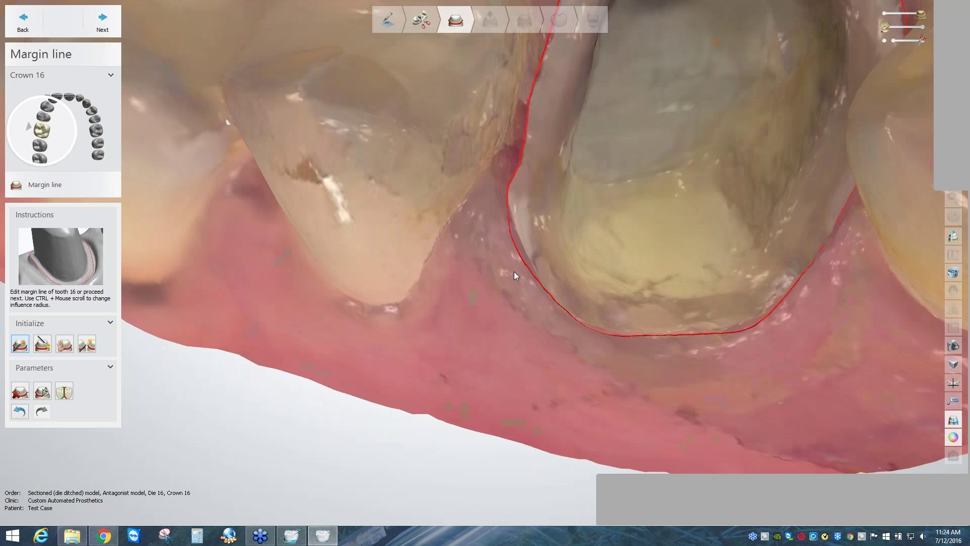
# Hide the scan texture and check the complete margin line around the prepared molar.
pyautogui.click(957, 387)
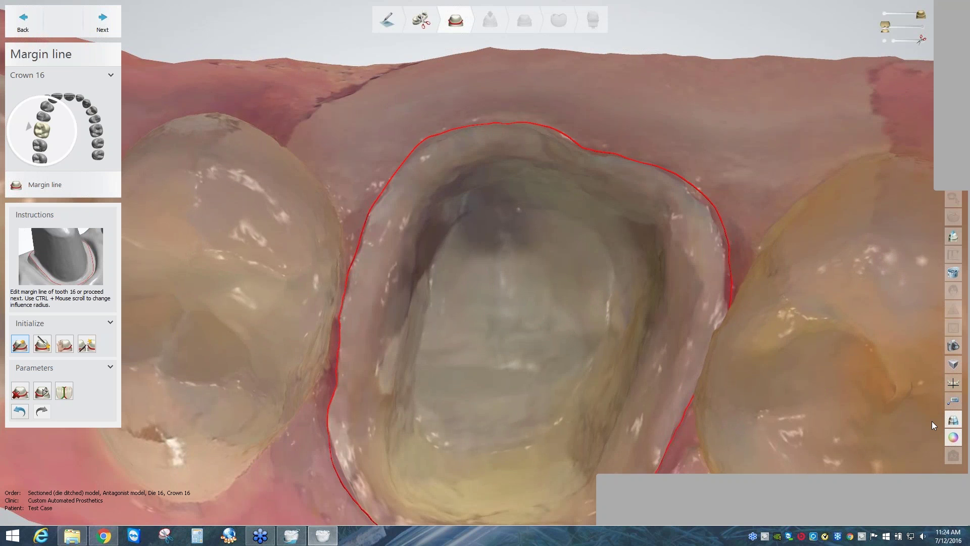
pyautogui.click(952, 437)
pyautogui.moveTo(817, 329); pyautogui.dragTo(521, 241, button='right')
pyautogui.moveTo(523, 365); pyautogui.dragTo(527, 238, button='middle')
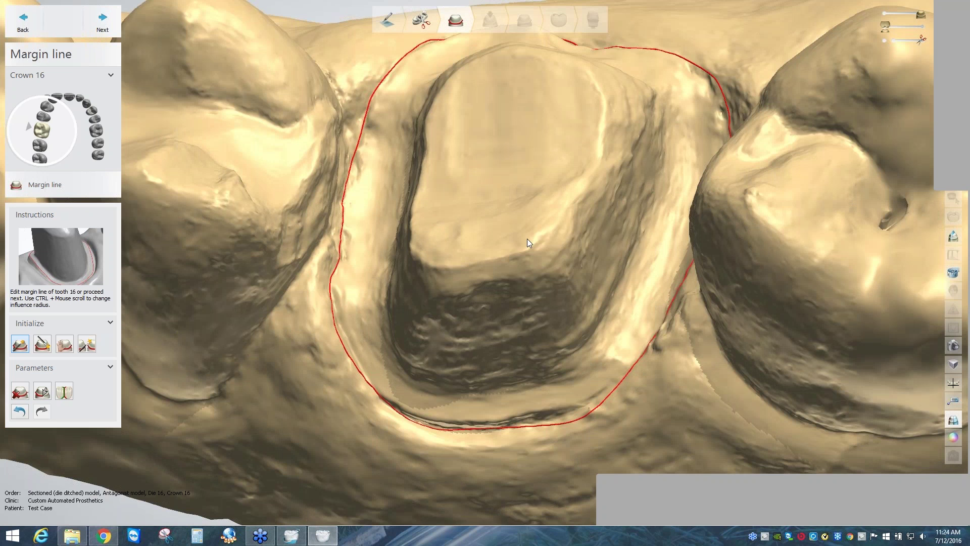
pyautogui.moveTo(527, 238); pyautogui.dragTo(539, 220, button='right')
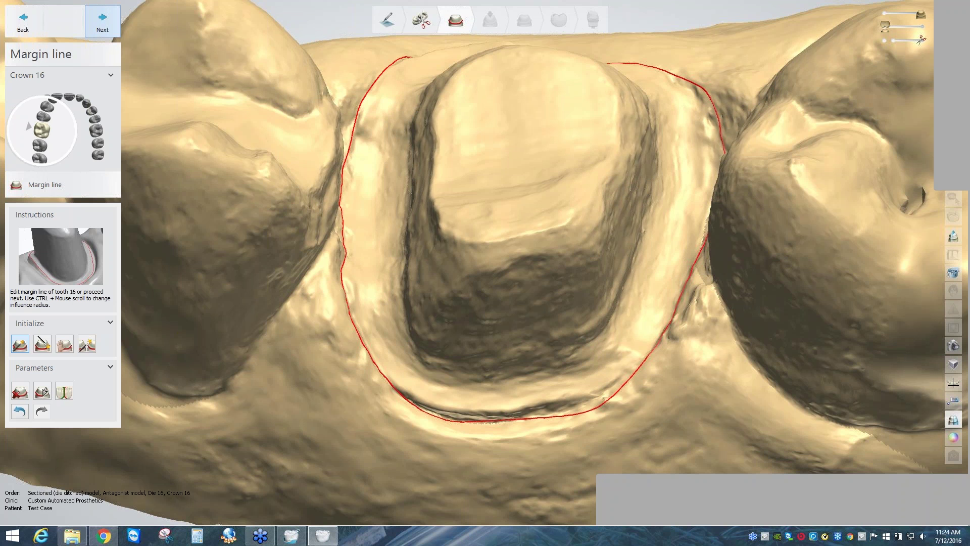
# Accept the margin line, continue to the insertion direction stage and close the order.
pyautogui.click(102, 22)
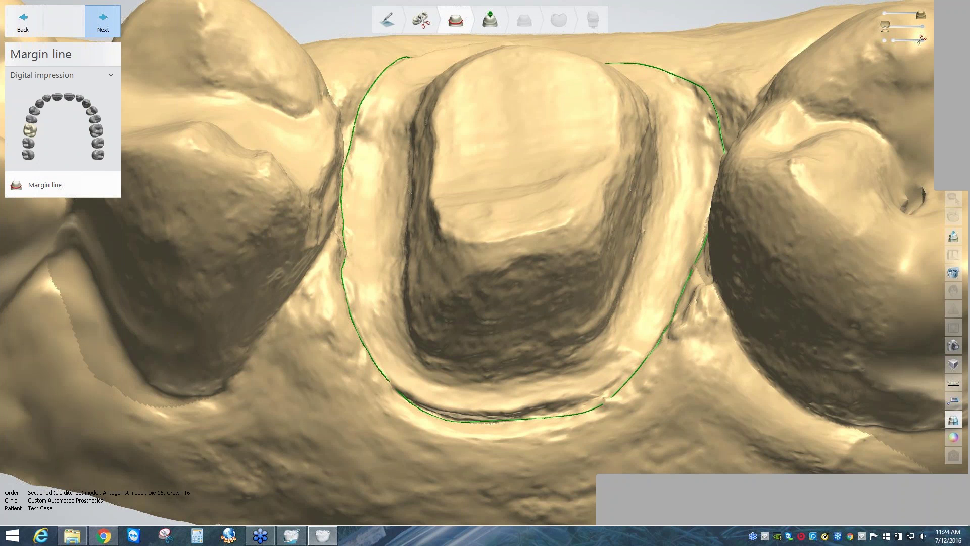
pyautogui.click(103, 21)
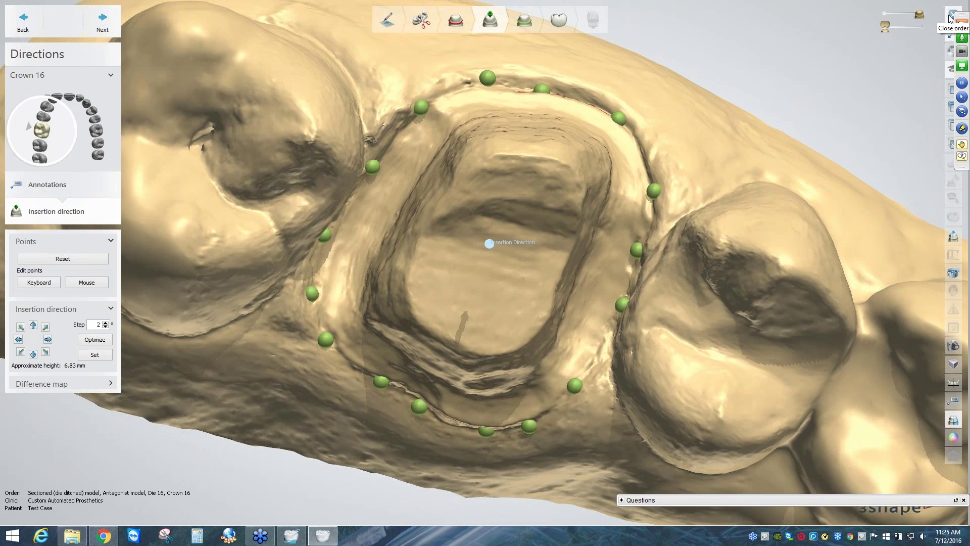
pyautogui.click(950, 16)
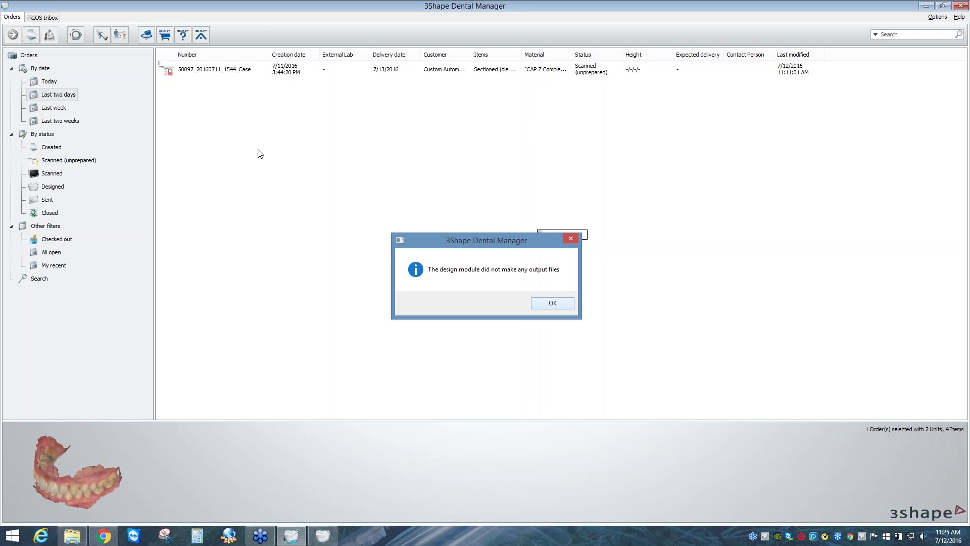
pyautogui.press('Return')
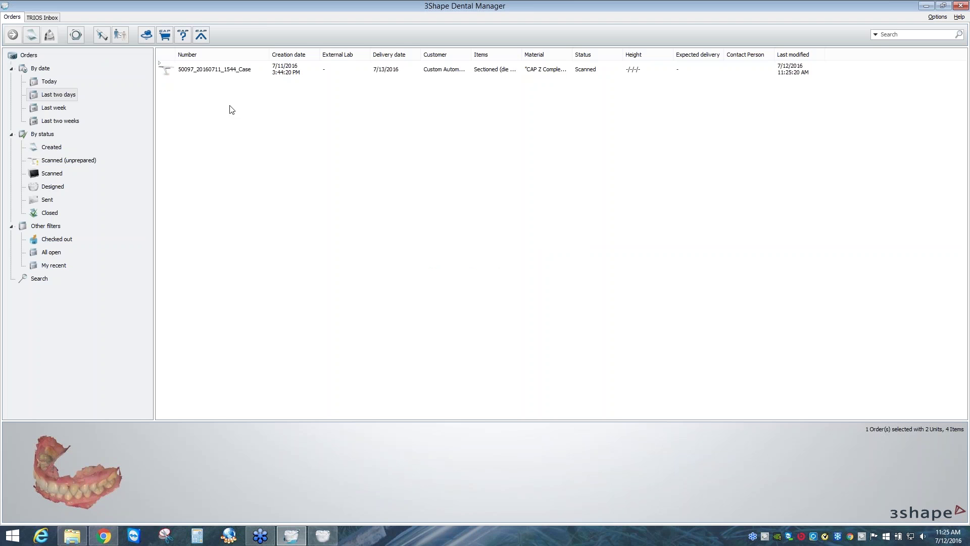
# Open the scanned crown case in ModelBuilder using the local material file, and continue past scan preparation to sectioning.
pyautogui.click(192, 73)
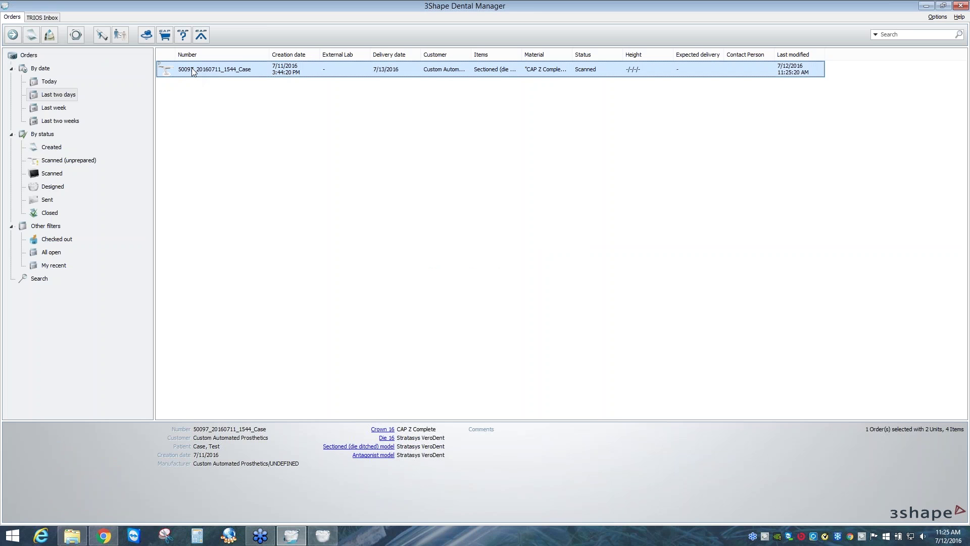
pyautogui.rightClick(193, 73)
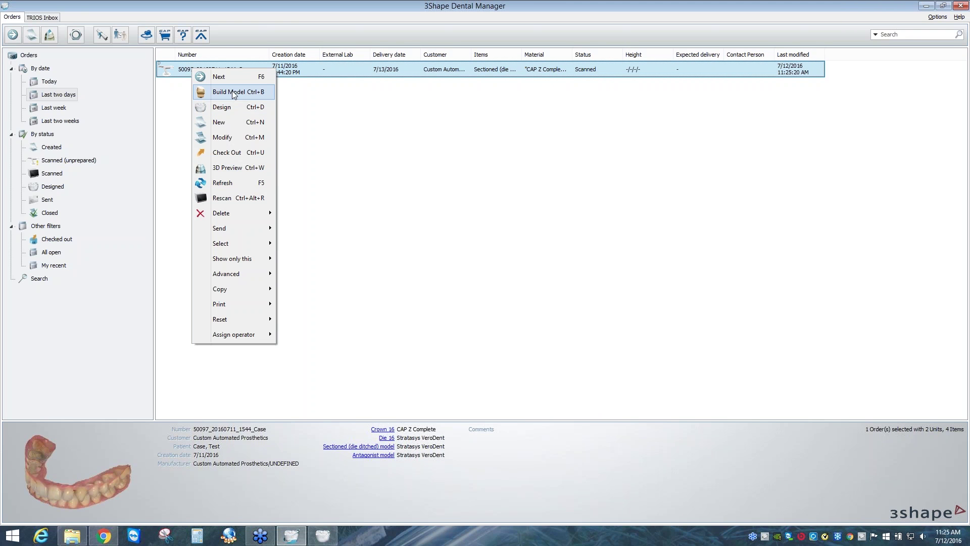
pyautogui.click(234, 92)
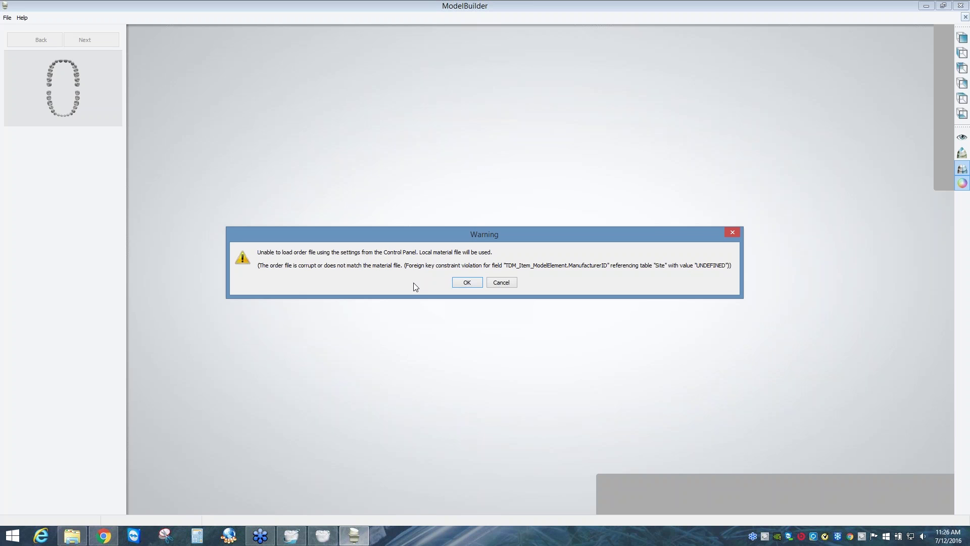
pyautogui.click(467, 282)
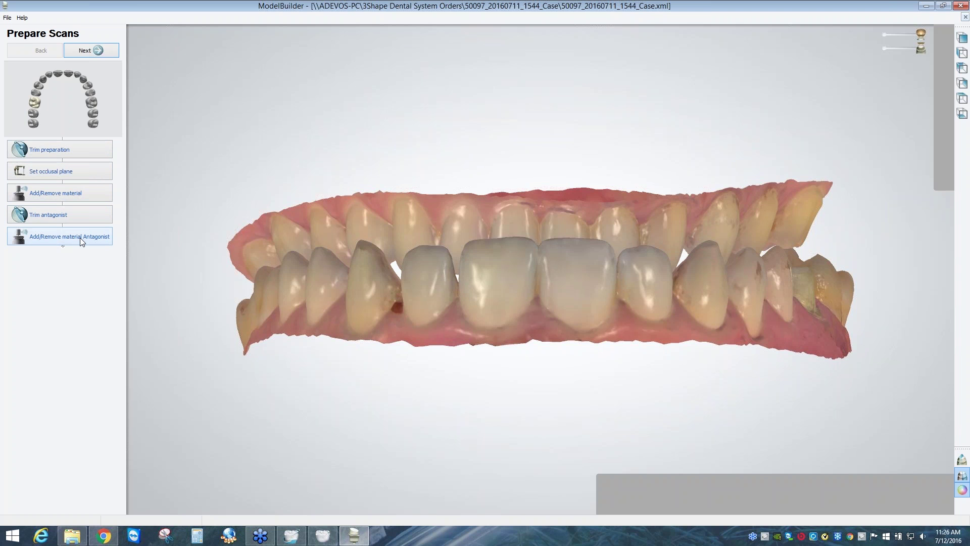
pyautogui.click(101, 52)
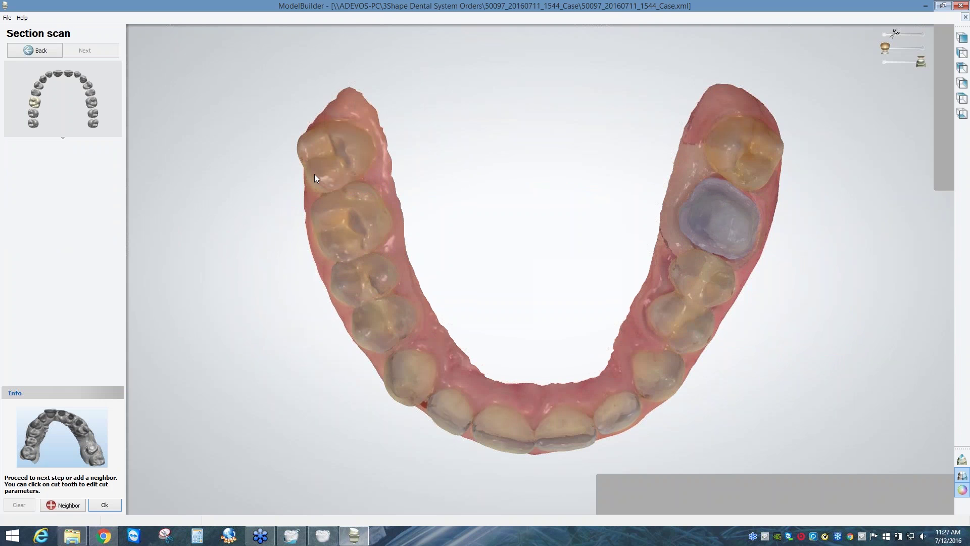
# Open the prepared molar's die cut-out line for editing.
pyautogui.moveTo(466, 209); pyautogui.dragTo(405, 221, button='middle')
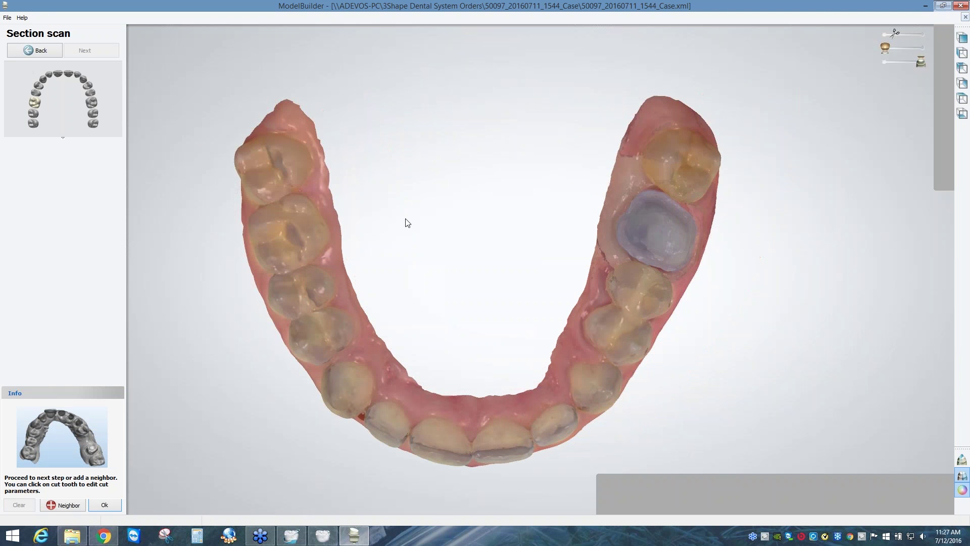
pyautogui.moveTo(618, 237); pyautogui.dragTo(565, 259, button='middle')
pyautogui.moveTo(565, 259); pyautogui.dragTo(541, 329, button='right')
pyautogui.moveTo(593, 260); pyautogui.dragTo(541, 329, button='middle')
pyautogui.scroll(5, 541, 329)
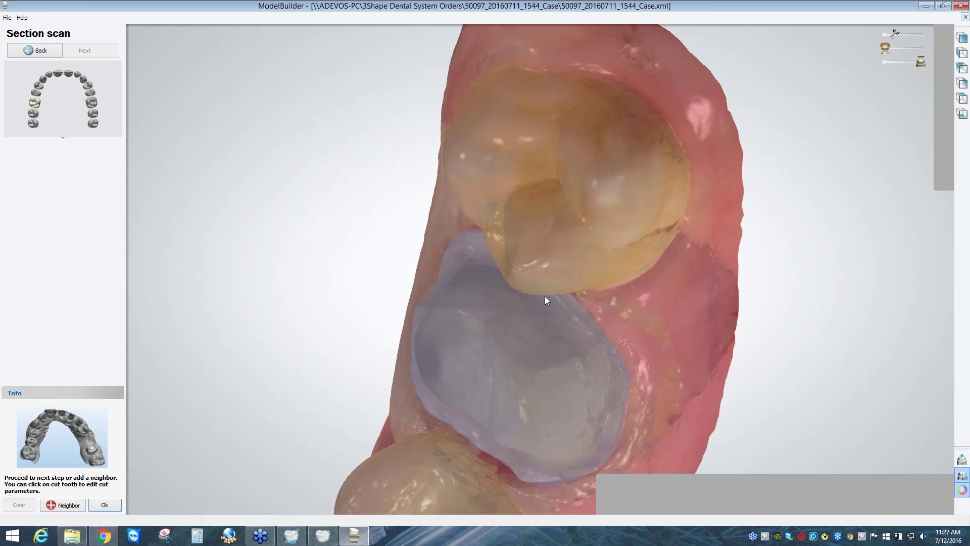
pyautogui.moveTo(545, 297); pyautogui.dragTo(546, 207, button='right')
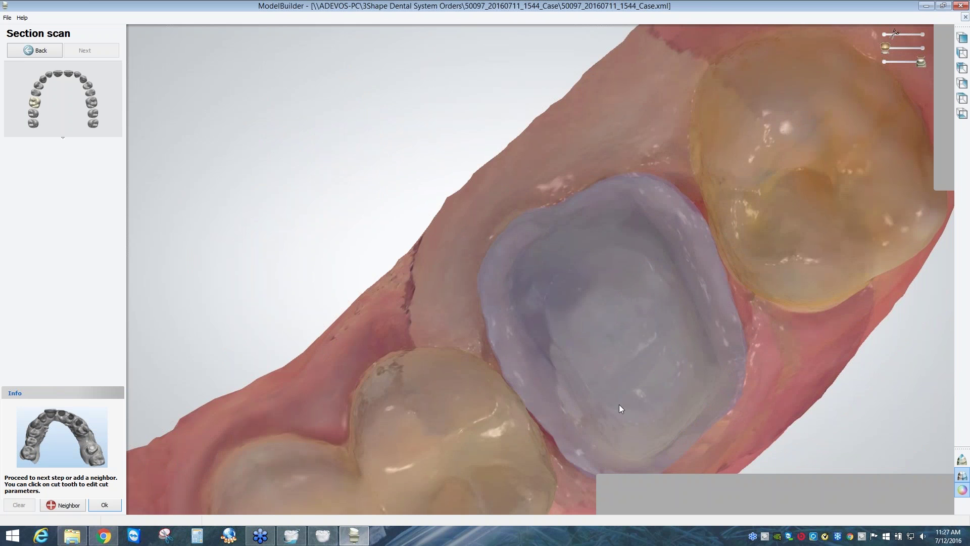
pyautogui.click(619, 324)
pyautogui.click(489, 260)
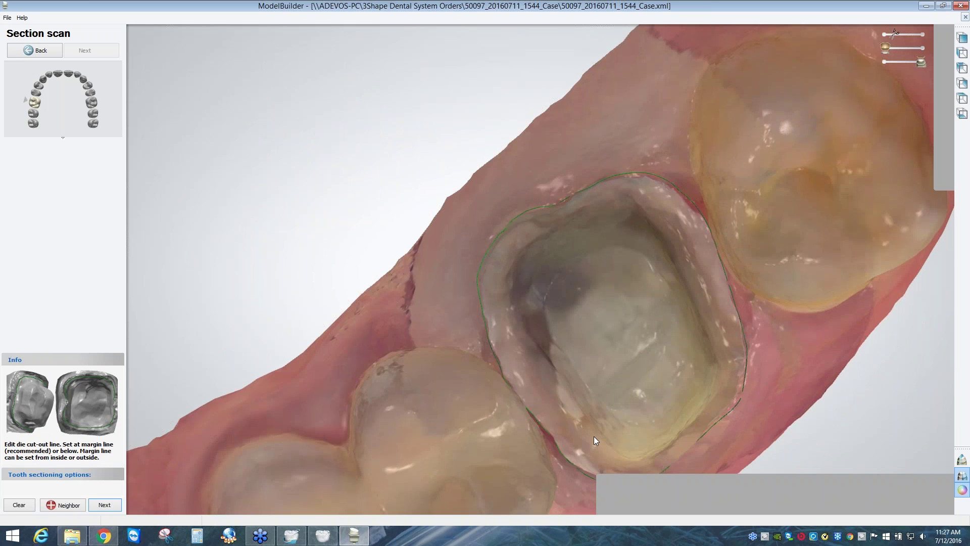
# Hide the scan texture and pull the die cut-out line inward around the cheek-side corner next to the premolar.
pyautogui.moveTo(862, 463); pyautogui.dragTo(811, 354, button='middle')
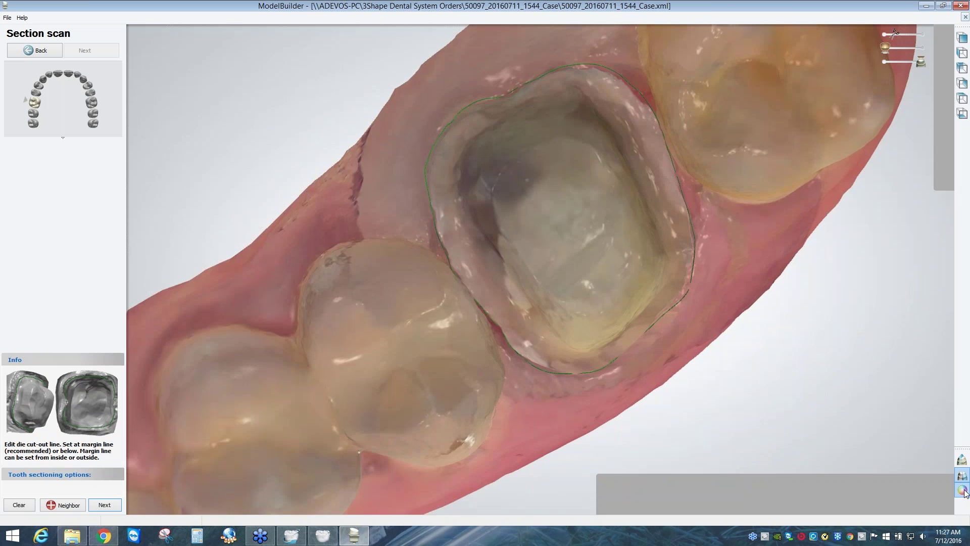
pyautogui.click(963, 490)
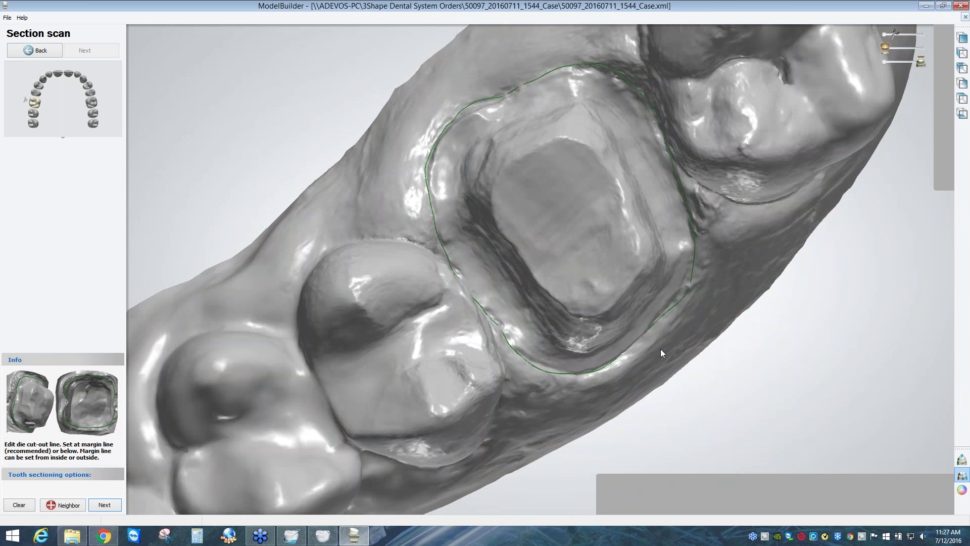
pyautogui.moveTo(660, 349); pyautogui.dragTo(483, 283, button='right')
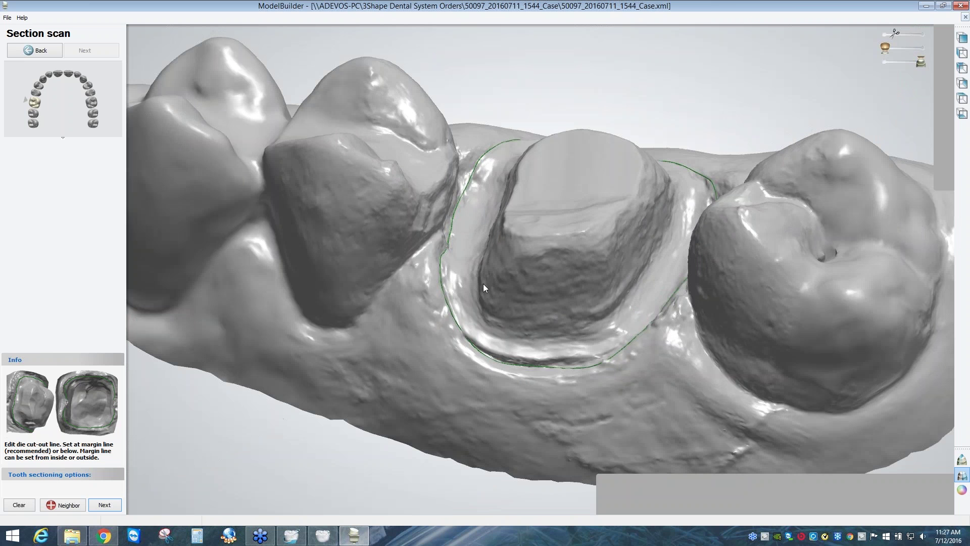
pyautogui.scroll(2, 483, 283)
pyautogui.scroll(2, 483, 287)
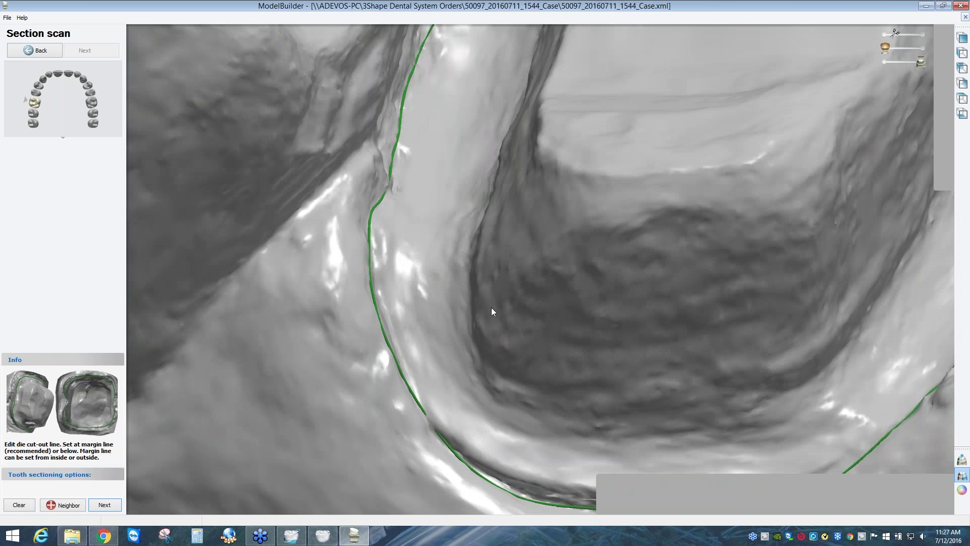
pyautogui.scroll(-3, 484, 287)
pyautogui.moveTo(484, 288); pyautogui.dragTo(366, 165, button='right')
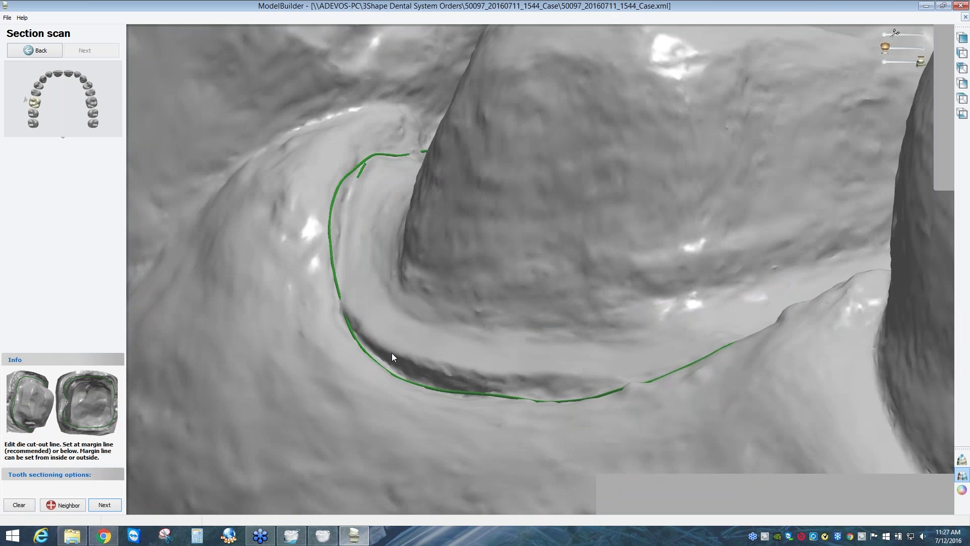
pyautogui.click(417, 380)
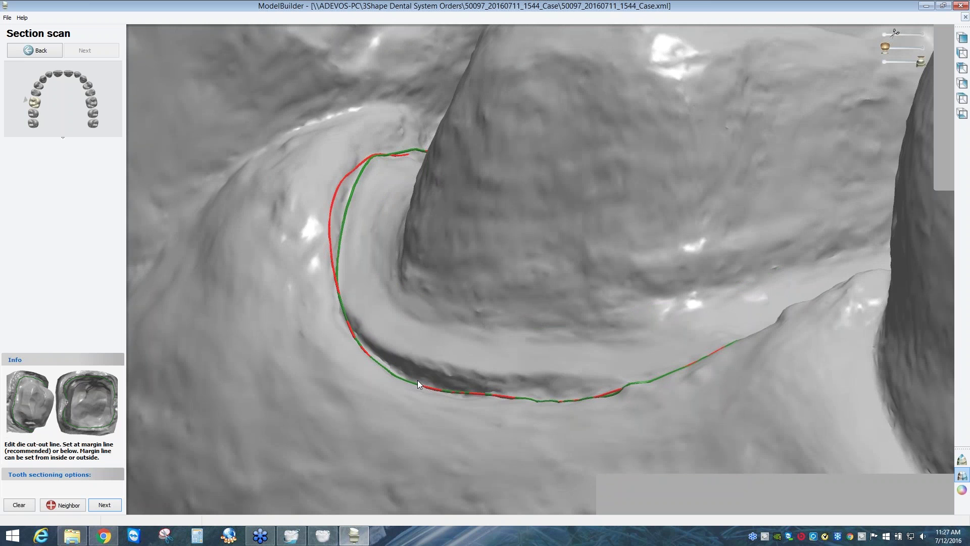
pyautogui.moveTo(417, 380); pyautogui.dragTo(313, 278, button='right')
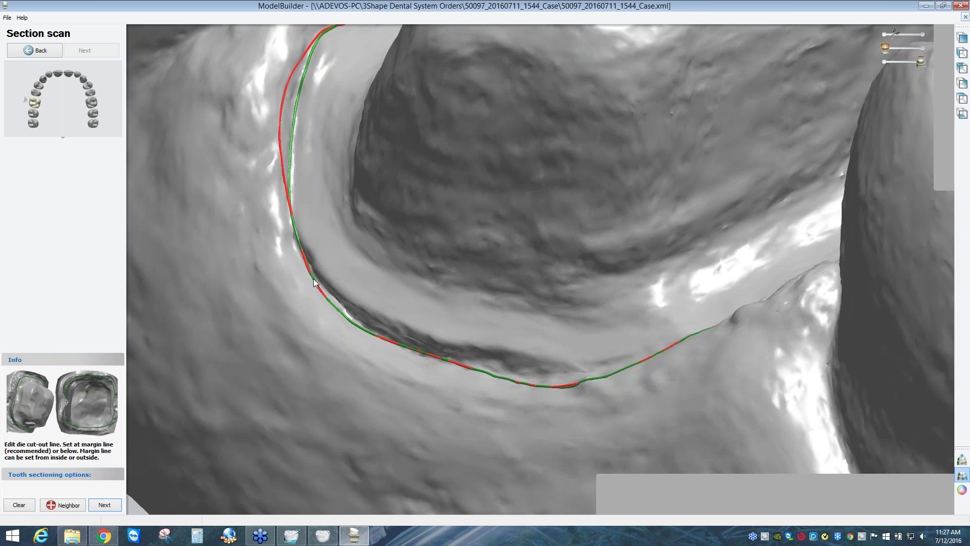
pyautogui.moveTo(313, 278); pyautogui.dragTo(438, 346)
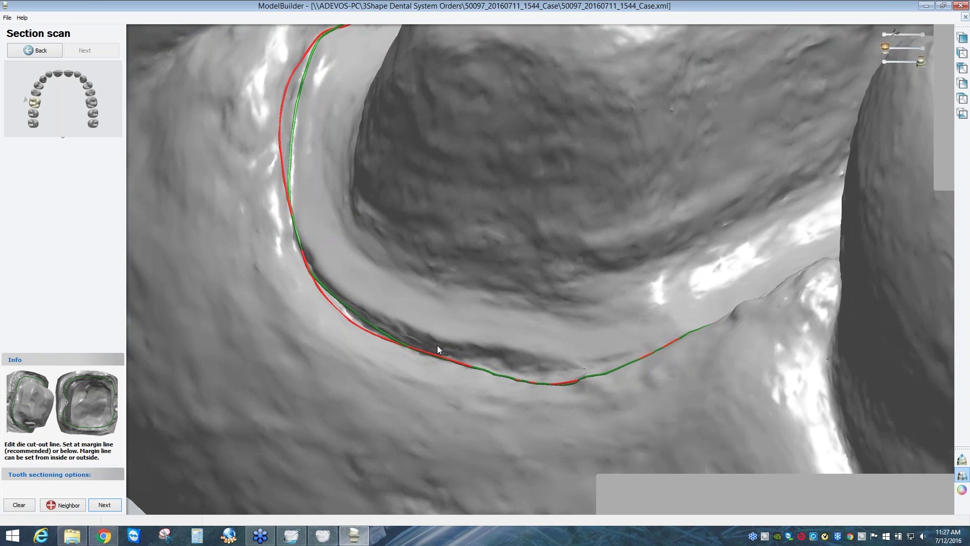
# Refine the cut-out line along the prepared molar's cheek side and move it inward at the corner facing the rear molar.
pyautogui.moveTo(438, 344); pyautogui.dragTo(277, 345, button='right')
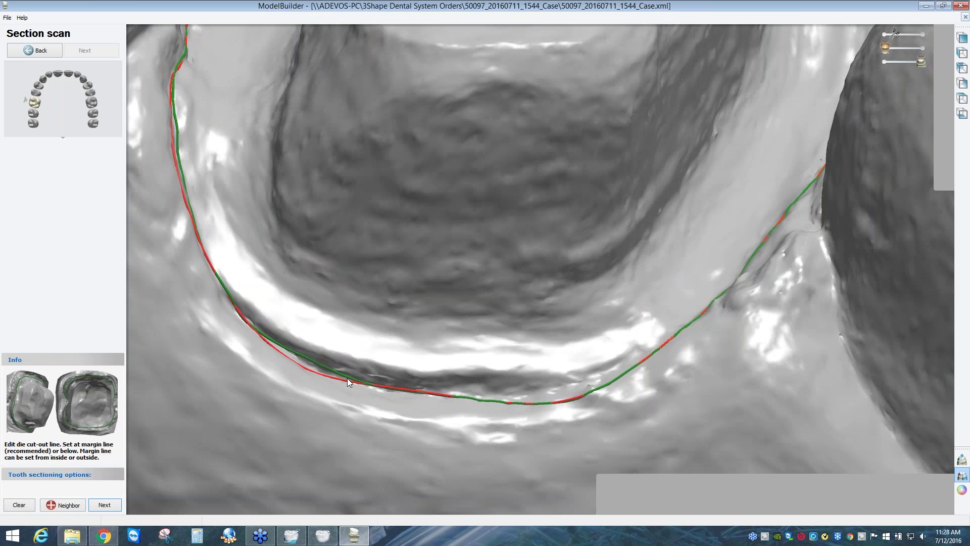
pyautogui.click(319, 370)
pyautogui.moveTo(611, 399); pyautogui.dragTo(516, 429, button='right')
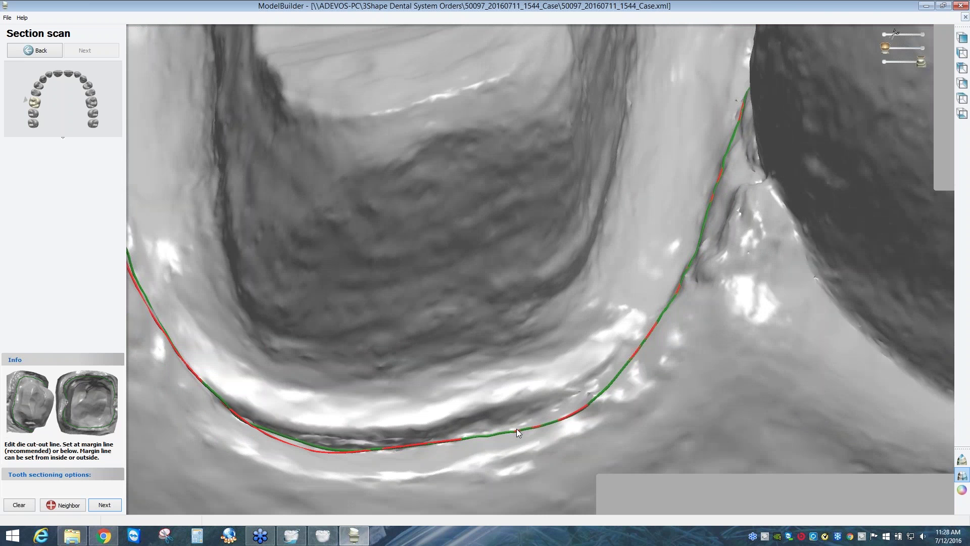
pyautogui.click(571, 398)
pyautogui.click(629, 355)
pyautogui.moveTo(679, 337); pyautogui.dragTo(775, 487, button='right')
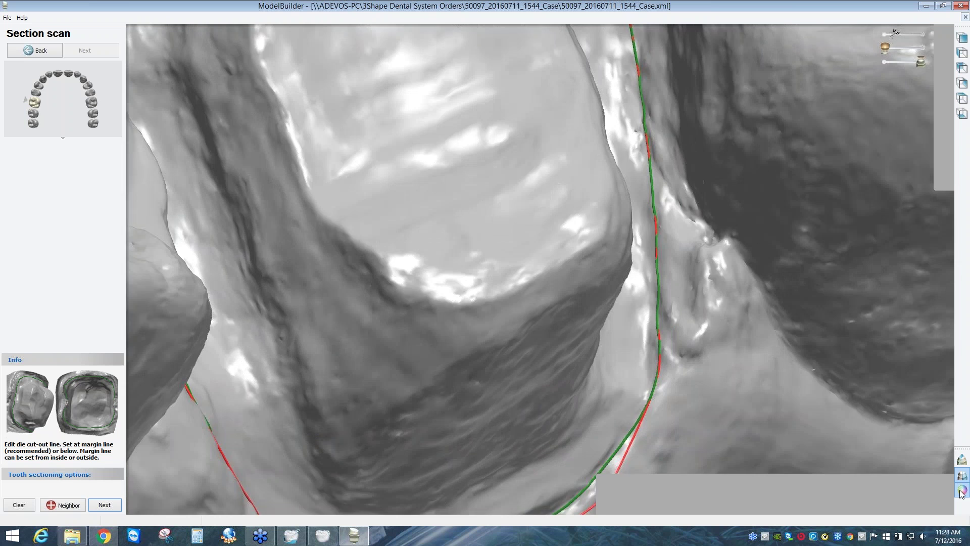
# Show the scan texture and adjust the cut-out line along the side facing the rear molar.
pyautogui.click(962, 489)
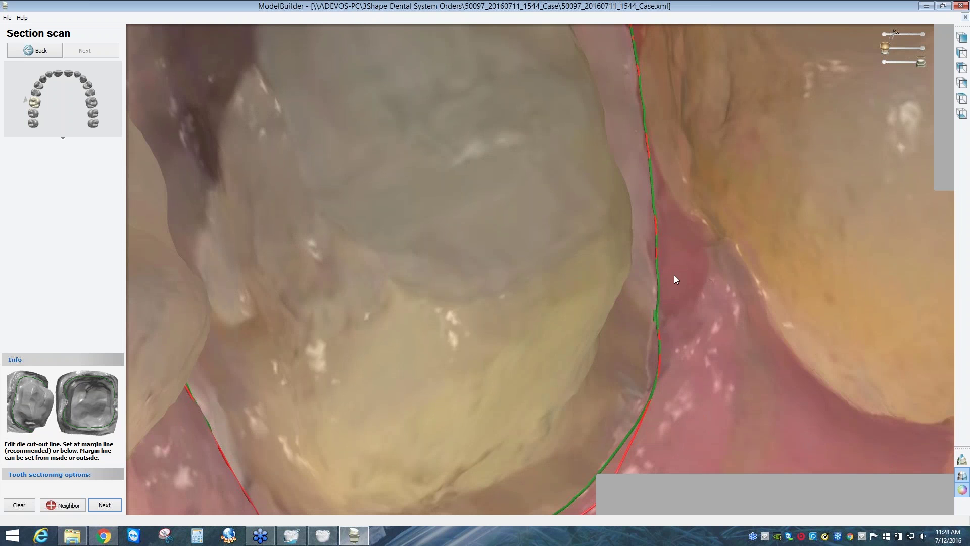
pyautogui.click(658, 276)
pyautogui.moveTo(658, 276); pyautogui.dragTo(660, 348, button='right')
pyautogui.moveTo(659, 347); pyautogui.dragTo(873, 477, button='right')
pyautogui.scroll(2, 668, 292)
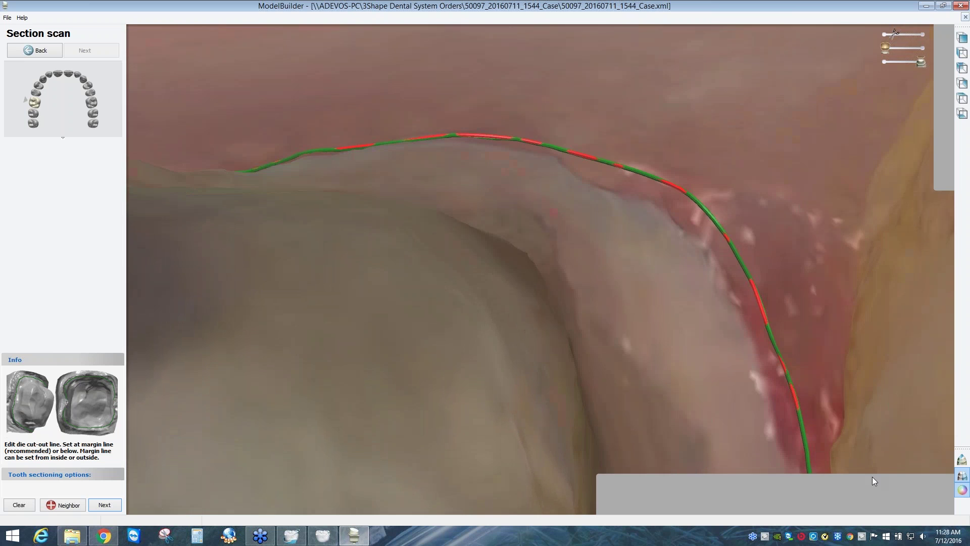
# Compare the cut-out line at the tongue-side corner facing the rear molar with the scan texture hidden and shown.
pyautogui.moveTo(872, 477); pyautogui.dragTo(845, 405, button='middle')
pyautogui.click(961, 490)
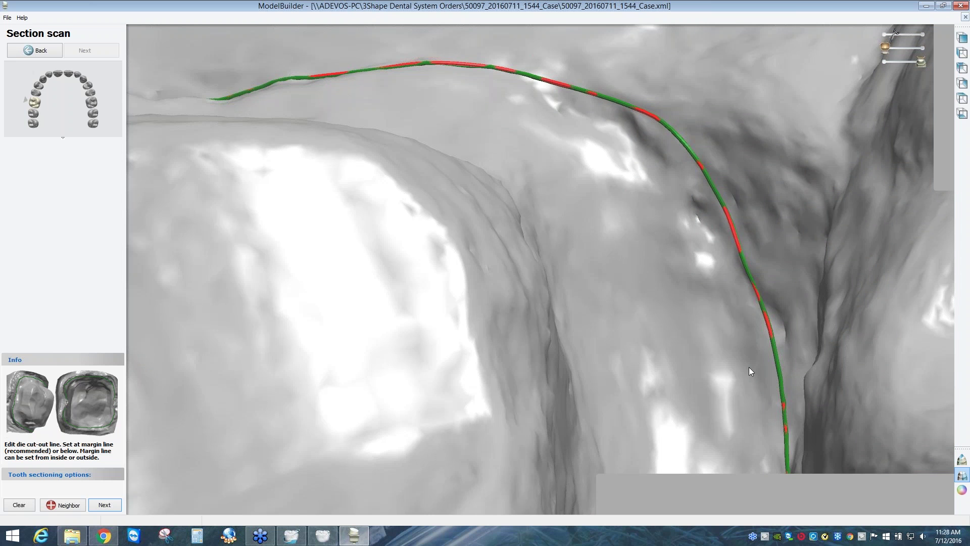
pyautogui.moveTo(749, 367); pyautogui.dragTo(877, 386, button='right')
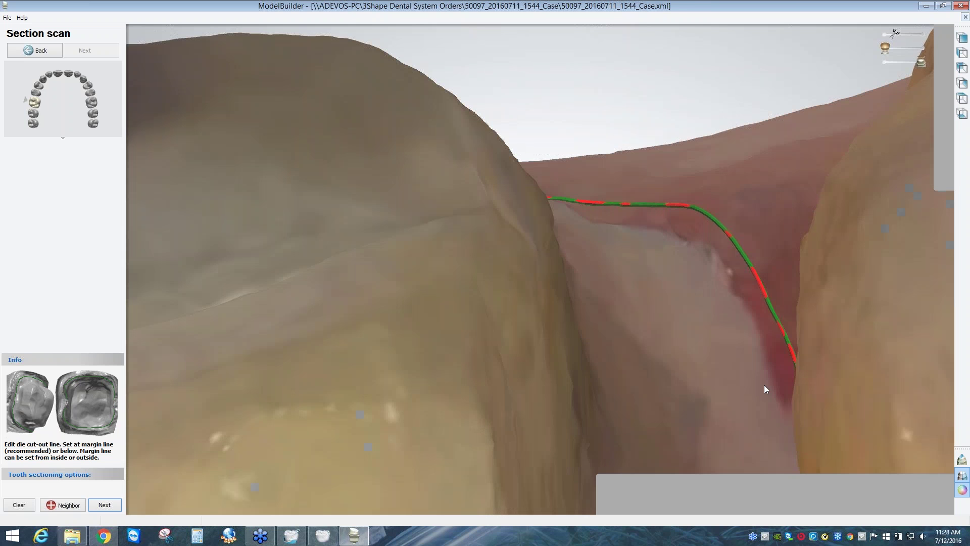
pyautogui.moveTo(764, 384); pyautogui.dragTo(677, 79, button='right')
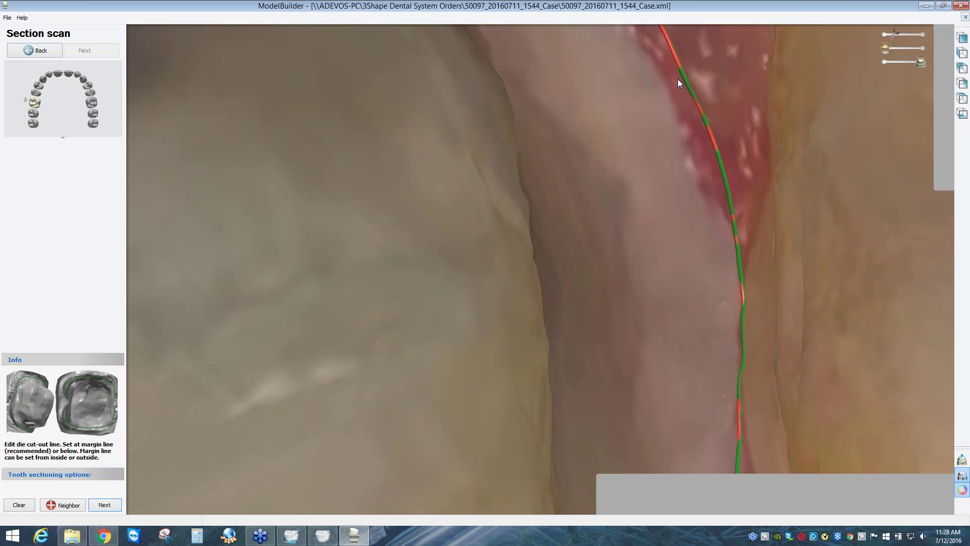
pyautogui.moveTo(676, 187); pyautogui.dragTo(679, 260, button='right')
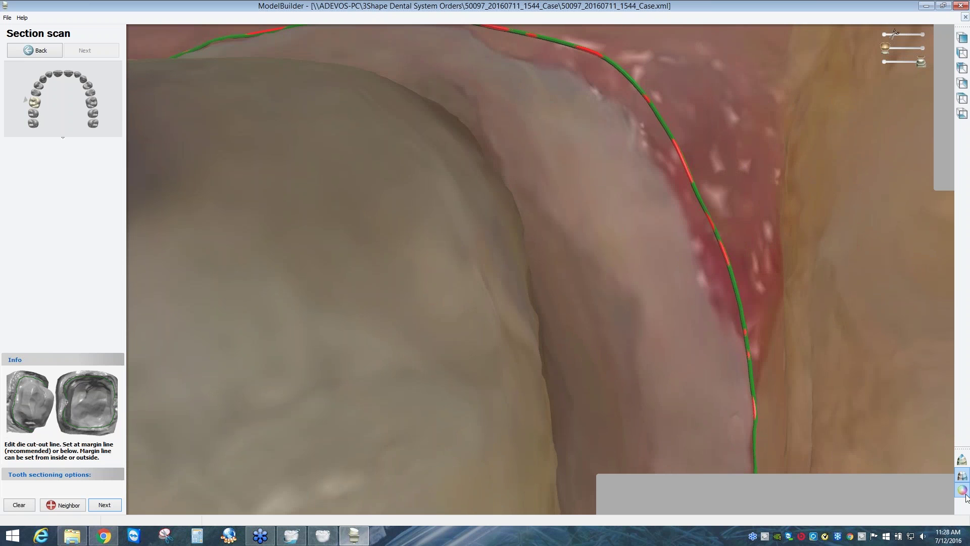
pyautogui.hotkey('shift', 't')
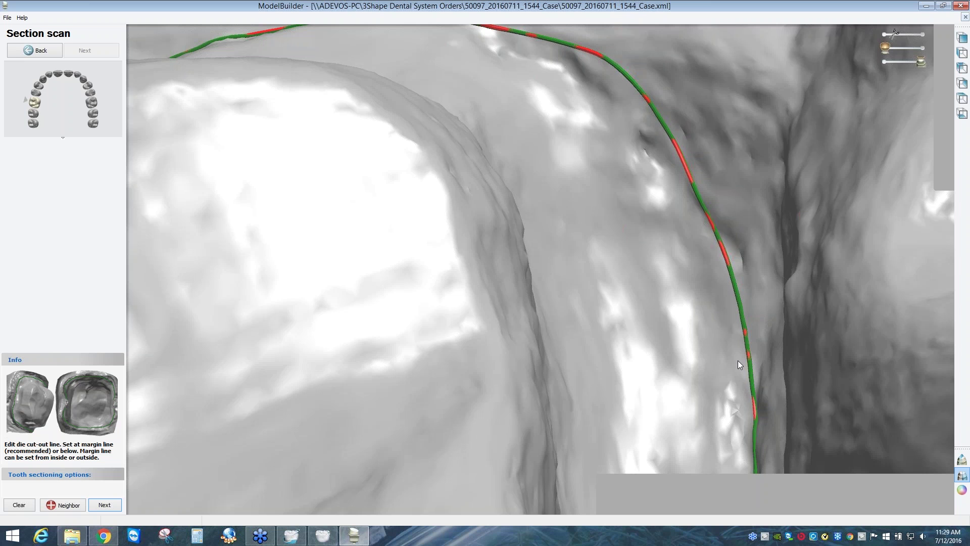
pyautogui.moveTo(738, 360); pyautogui.dragTo(906, 470, button='right')
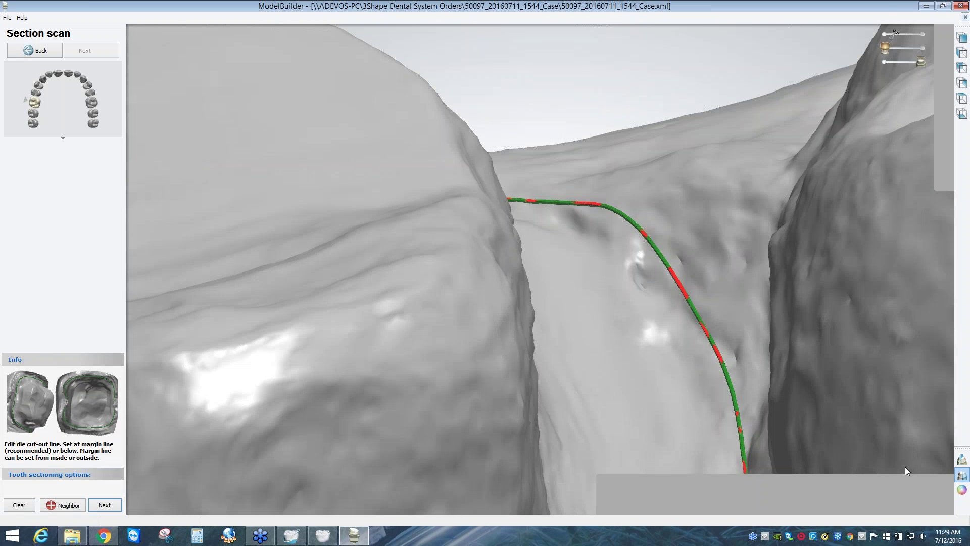
pyautogui.click(963, 491)
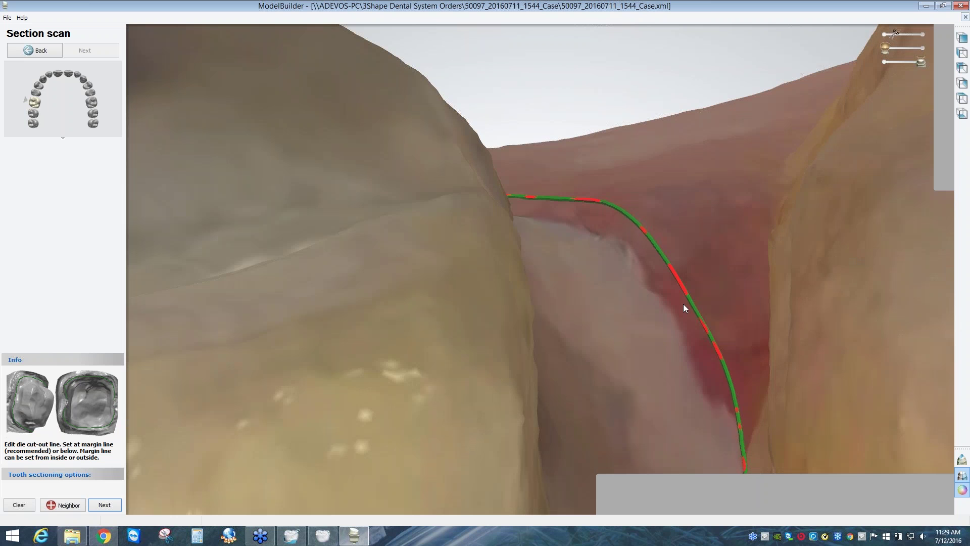
pyautogui.moveTo(683, 304); pyautogui.dragTo(596, 137, button='right')
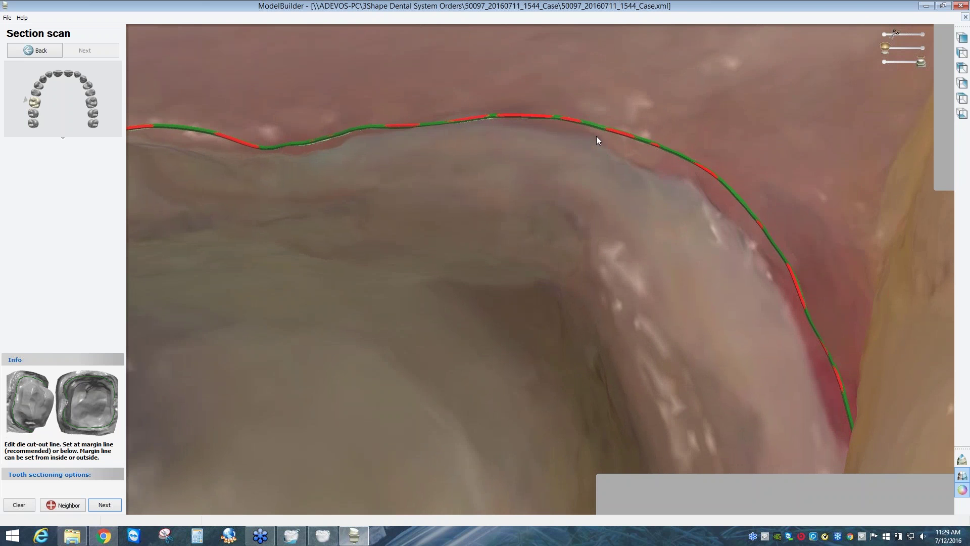
# Redraw the cut-out line closer to the preparation at the tongue-side rear corner and along the tongue side.
pyautogui.click(737, 222)
pyautogui.moveTo(568, 169); pyautogui.dragTo(476, 216, button='right')
pyautogui.click(475, 215)
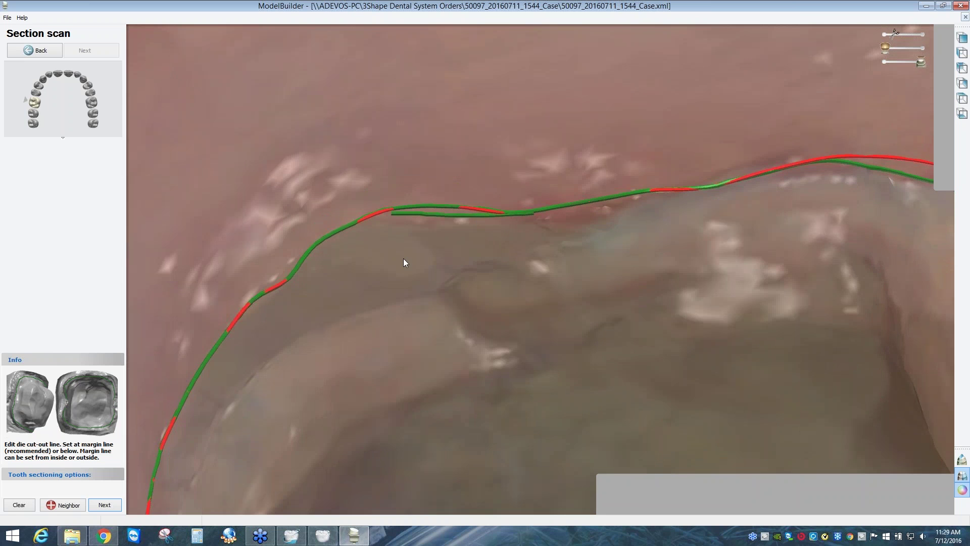
pyautogui.moveTo(403, 259)
pyautogui.mouseDown(button='right')
pyautogui.moveTo(443, 297)
pyautogui.moveTo(376, 247)
pyautogui.moveTo(387, 253)
pyautogui.mouseUp(button='right')
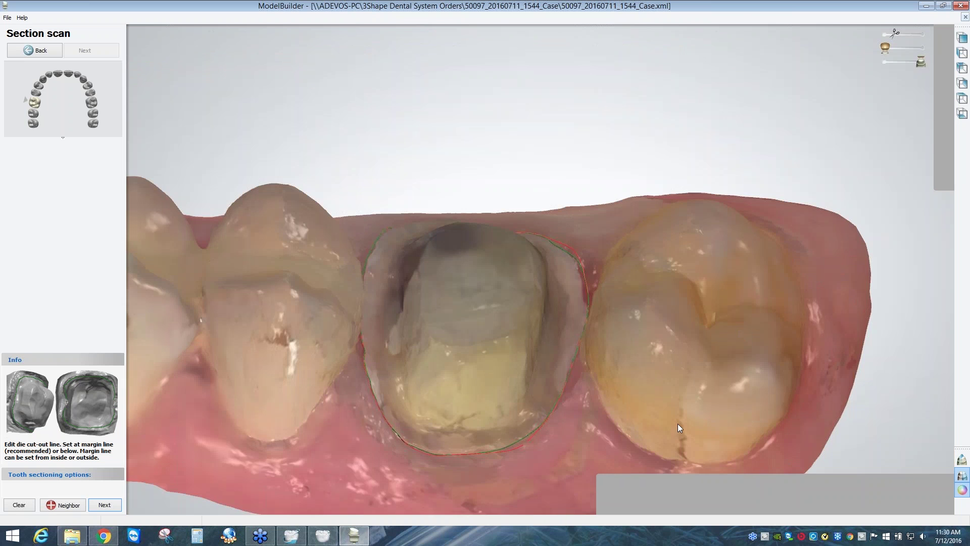
# Hide the scan texture, check the complete cut-out line around the prepared molar and accept it.
pyautogui.moveTo(677, 424); pyautogui.dragTo(679, 395, button='right')
pyautogui.click(961, 490)
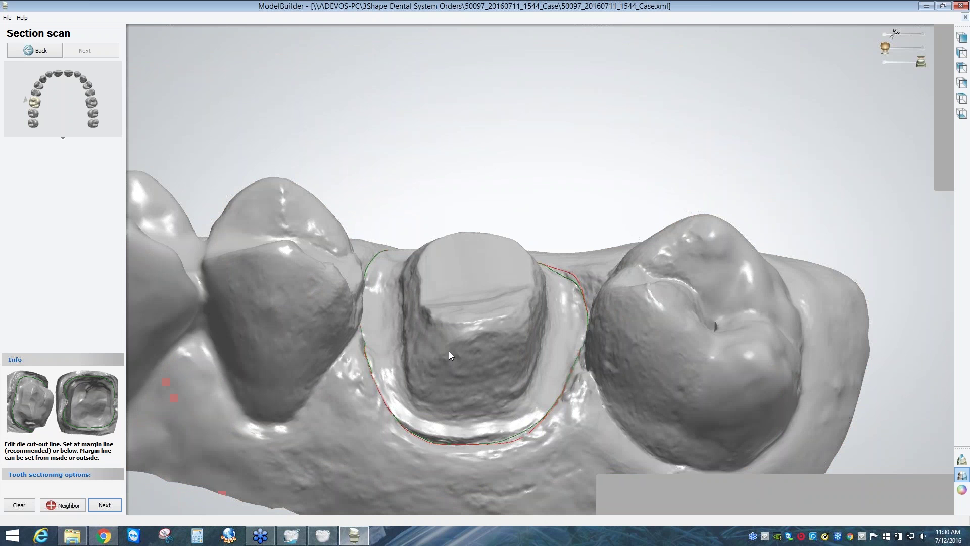
pyautogui.moveTo(448, 352); pyautogui.dragTo(334, 397, button='right')
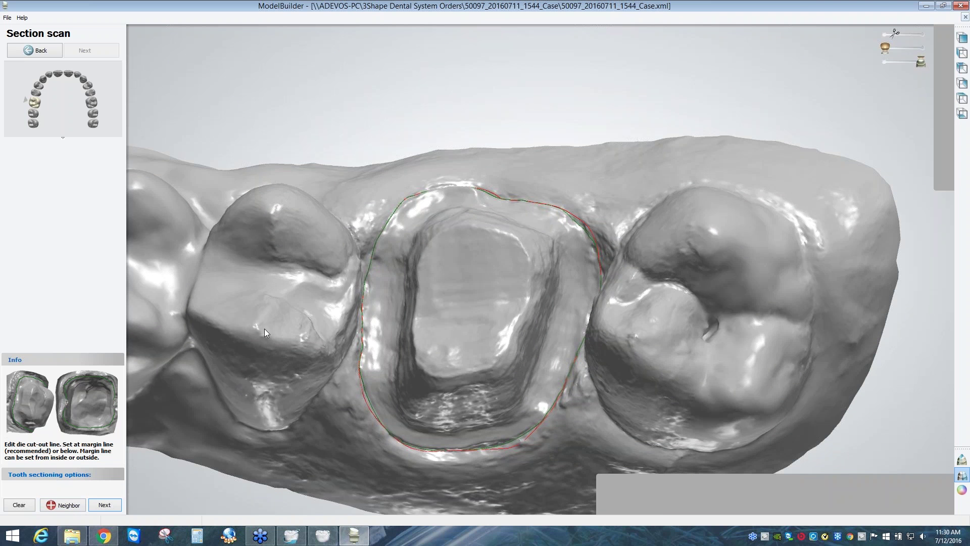
pyautogui.moveTo(264, 332); pyautogui.dragTo(352, 243, button='right')
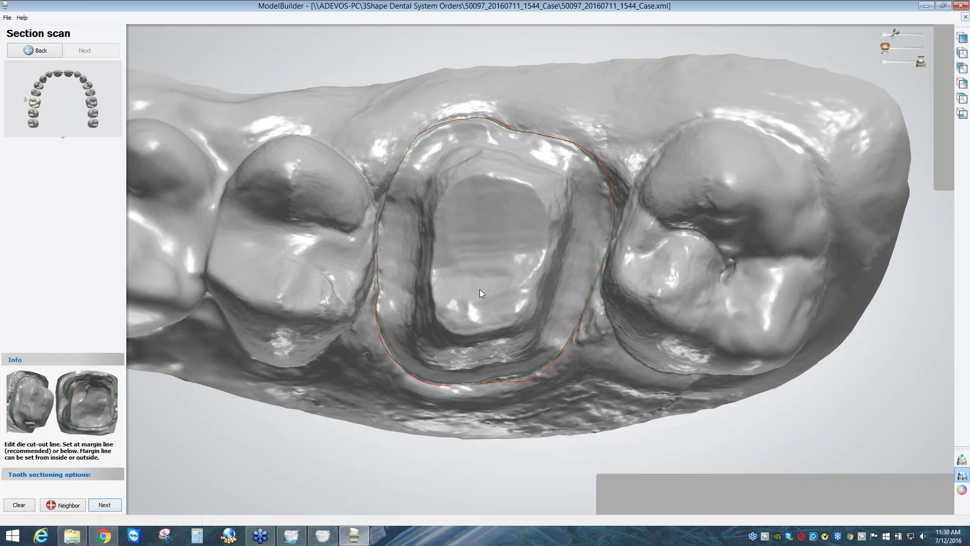
pyautogui.moveTo(480, 289); pyautogui.dragTo(295, 258, button='right')
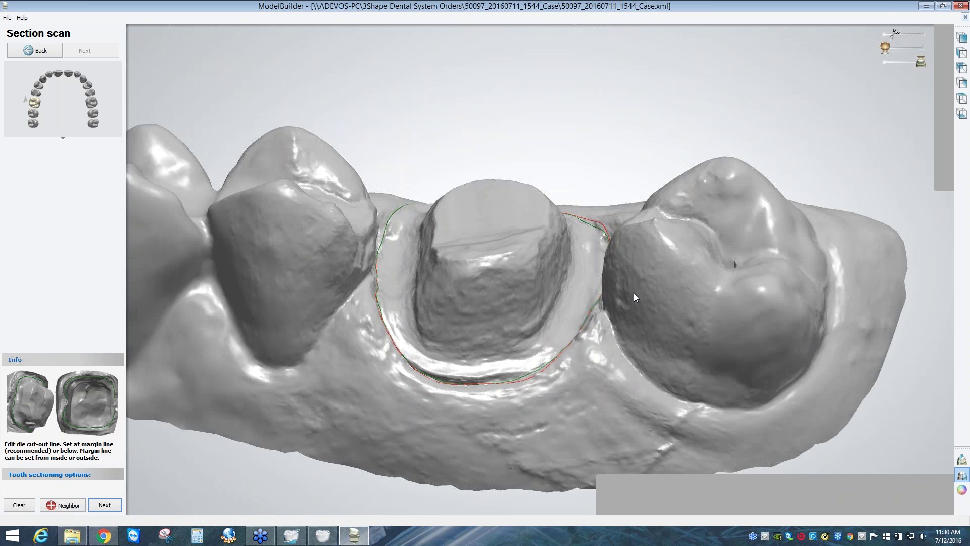
pyautogui.moveTo(634, 295); pyautogui.dragTo(554, 329, button='right')
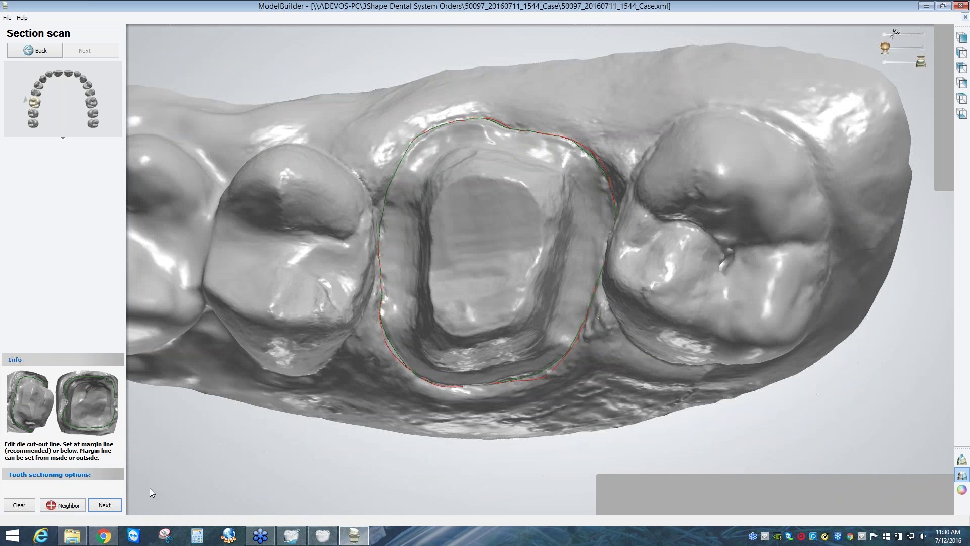
pyautogui.click(105, 505)
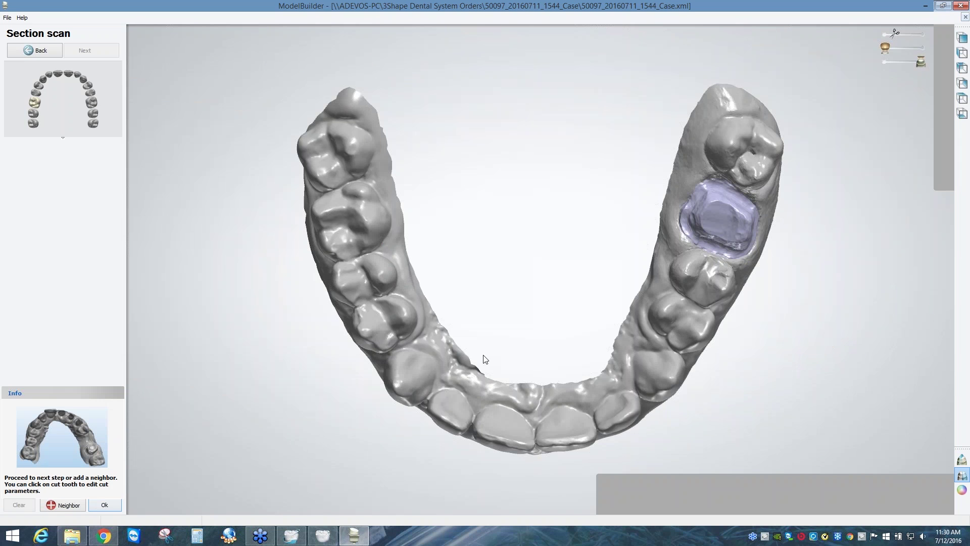
# Confirm the sectioning, continue to die generation and check the prepared molar's die and its insertion direction.
pyautogui.moveTo(485, 359); pyautogui.dragTo(428, 387, button='right')
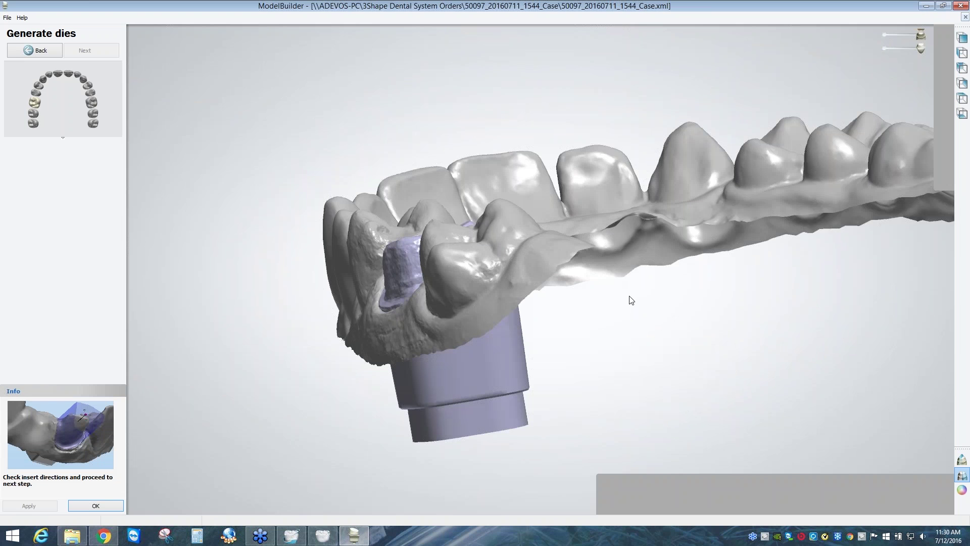
pyautogui.moveTo(632, 300); pyautogui.dragTo(552, 408, button='right')
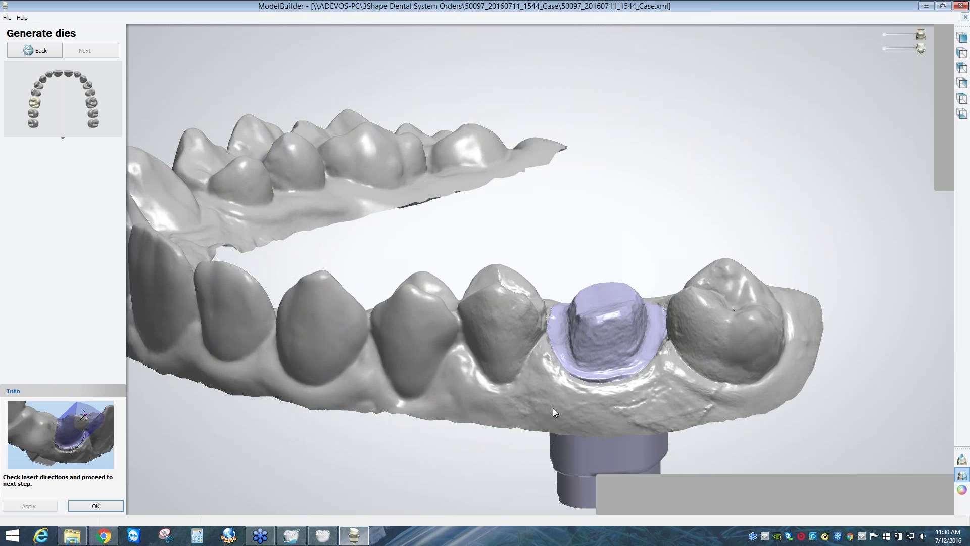
# Select the tooth 16 die, inspect it beside its neighbouring teeth and tilt its insertion direction slightly from the biting-surface view.
pyautogui.click(600, 291)
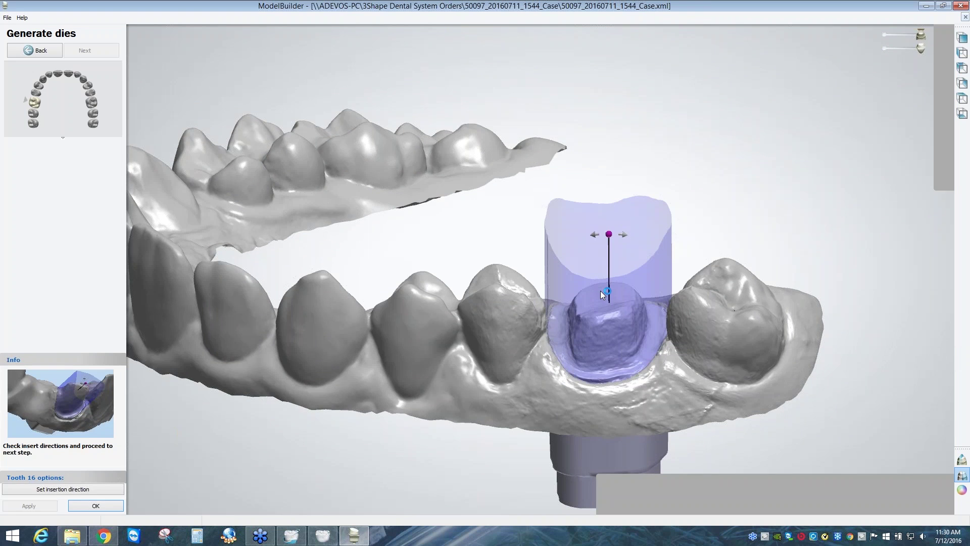
pyautogui.moveTo(510, 234); pyautogui.dragTo(483, 298, button='right')
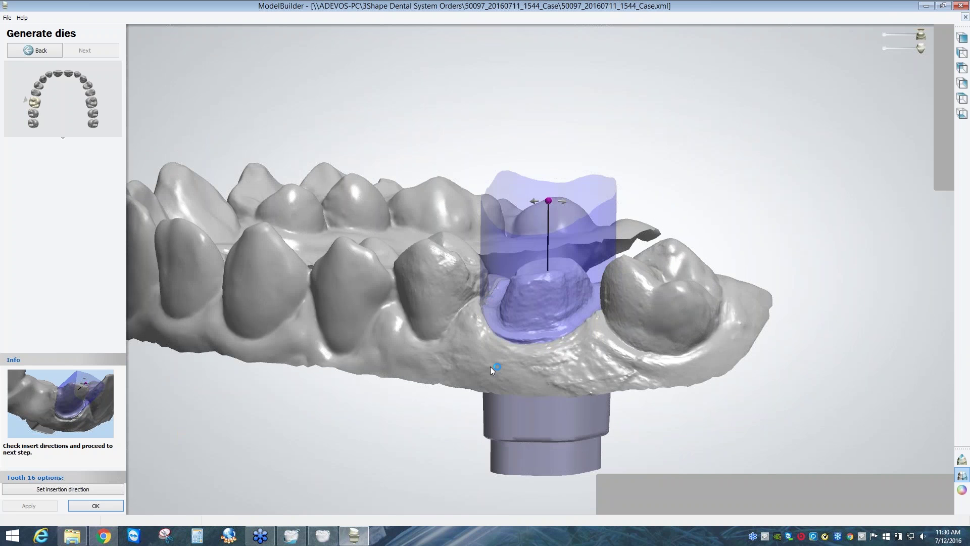
pyautogui.moveTo(490, 366); pyautogui.dragTo(705, 323, button='right')
pyautogui.scroll(2, 652, 350)
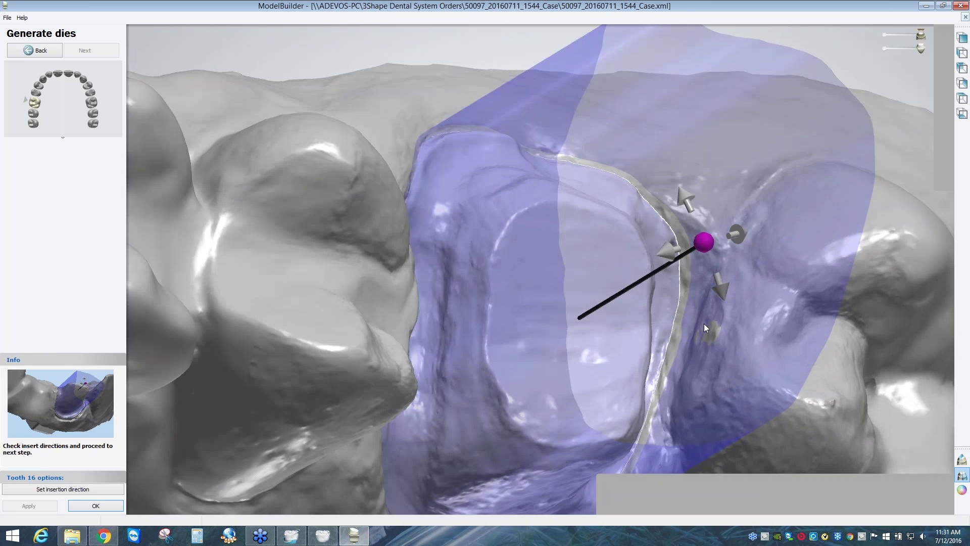
pyautogui.scroll(3, 705, 327)
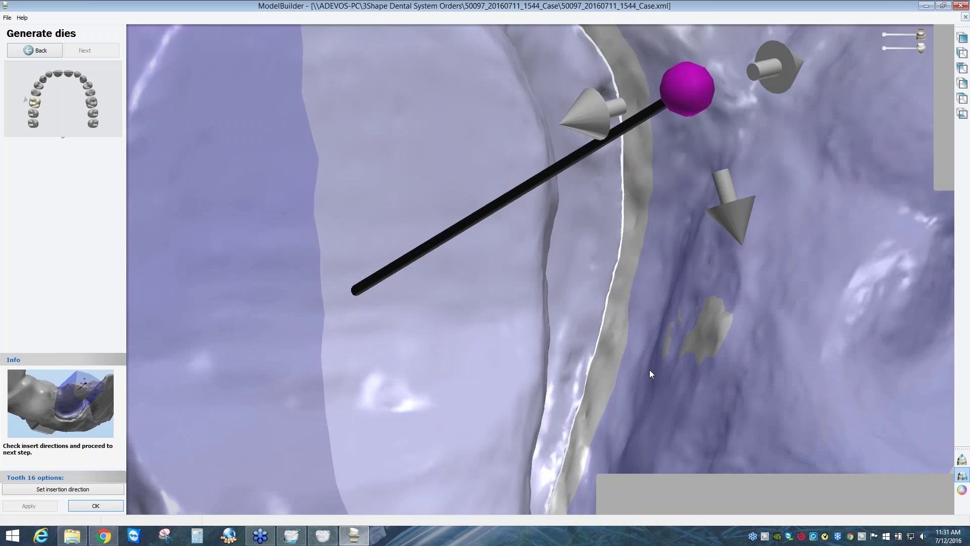
pyautogui.moveTo(650, 369); pyautogui.dragTo(618, 223, button='right')
pyautogui.scroll(-3, 610, 374)
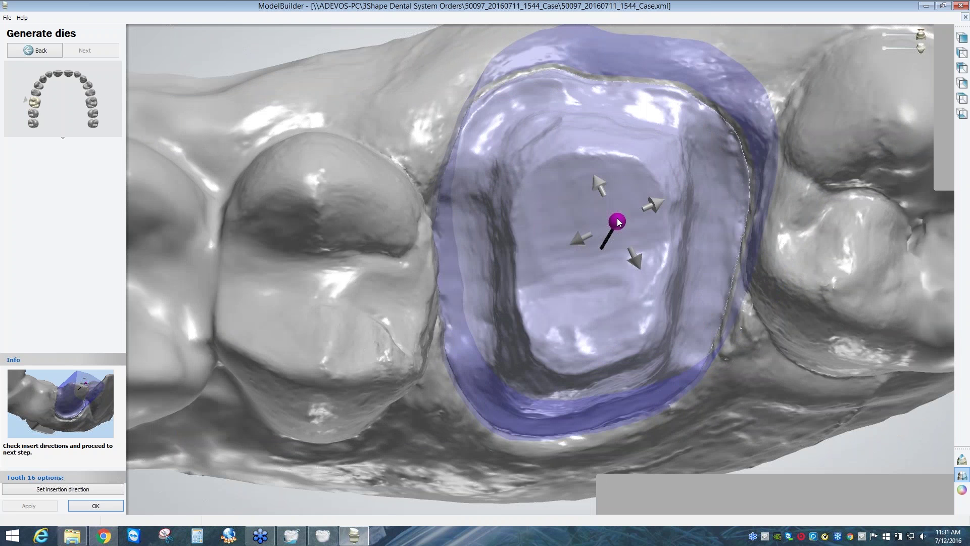
pyautogui.moveTo(618, 222); pyautogui.dragTo(611, 233)
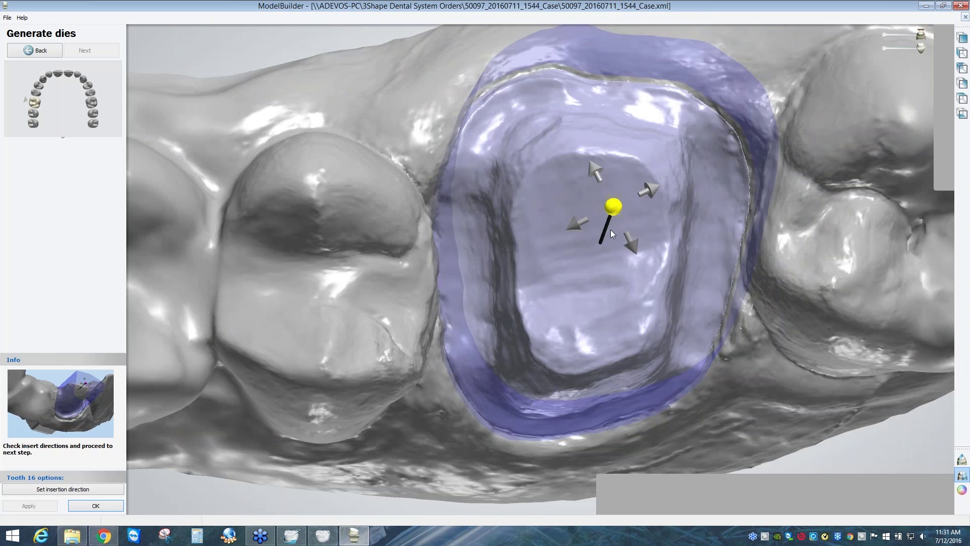
pyautogui.moveTo(610, 229); pyautogui.dragTo(580, 310, button='right')
pyautogui.scroll(-4, 579, 310)
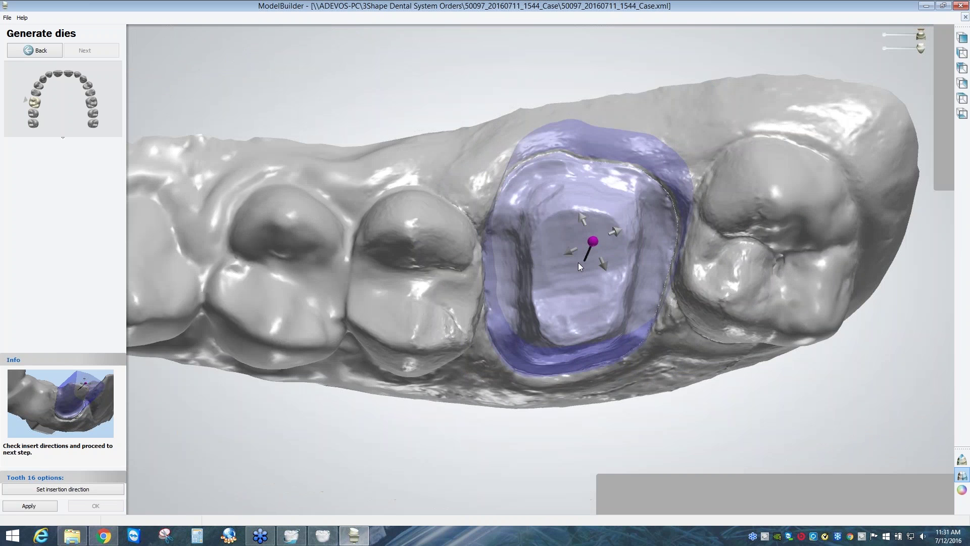
pyautogui.moveTo(578, 262); pyautogui.dragTo(574, 368, button='right')
pyautogui.moveTo(574, 368); pyautogui.dragTo(483, 383, button='middle')
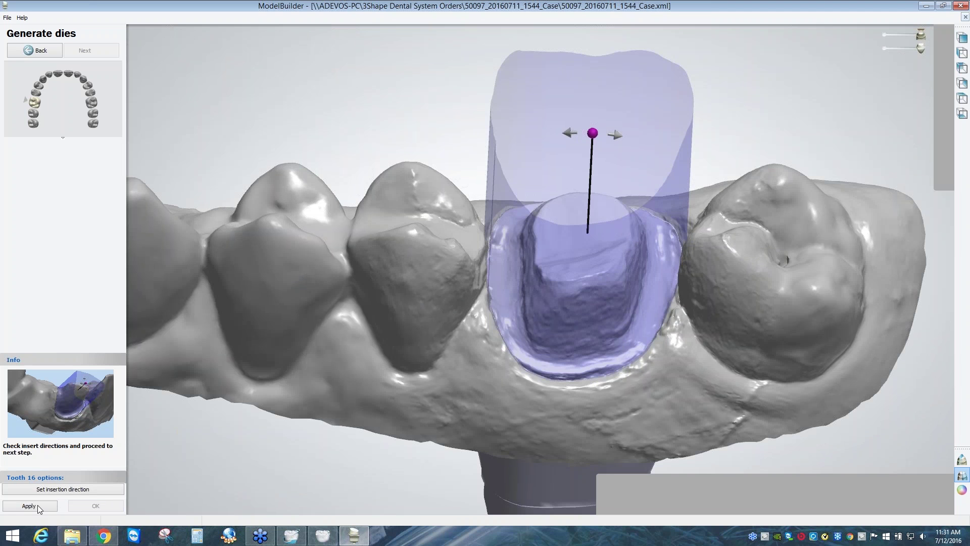
# Return to scan sectioning and add the premolar directly in front of the prepared molar as a sectioned neighbor.
pyautogui.click(43, 53)
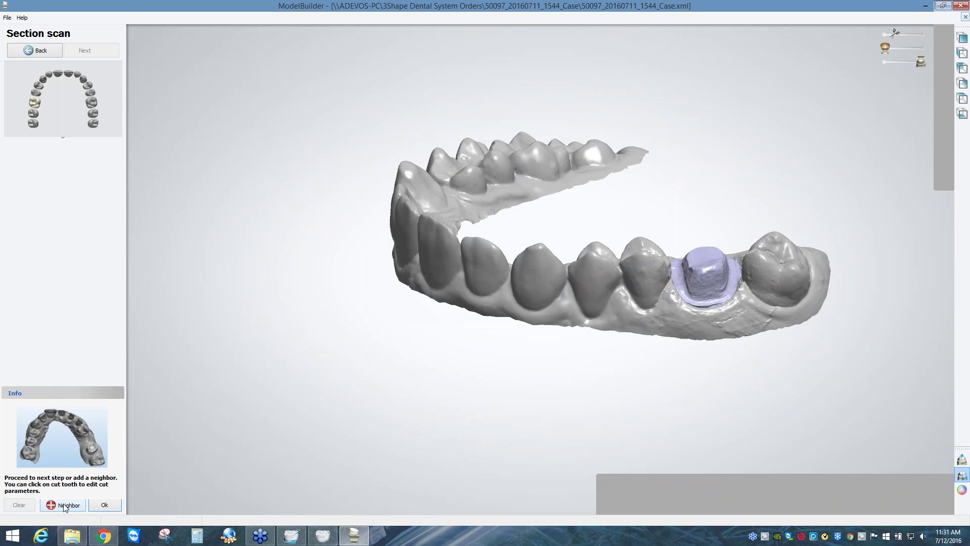
pyautogui.click(65, 505)
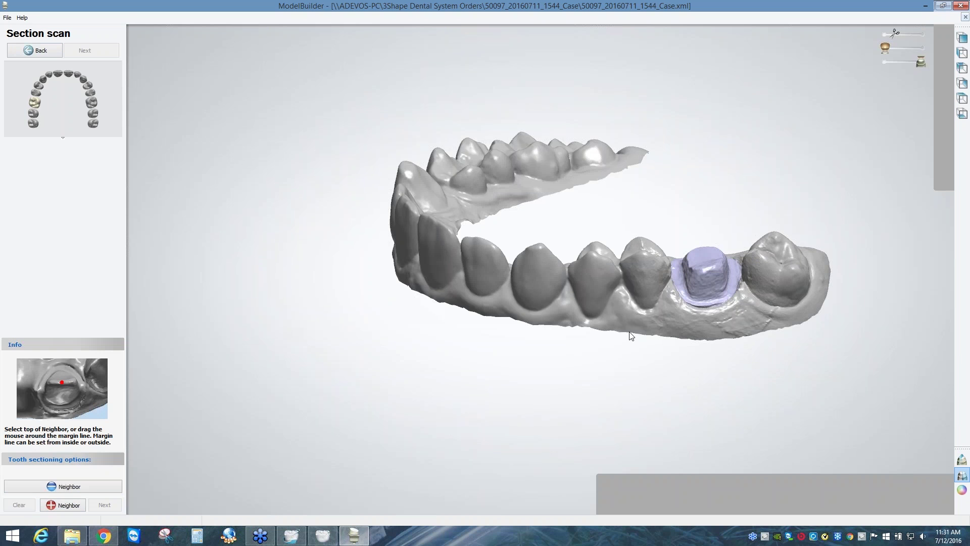
pyautogui.moveTo(631, 336); pyautogui.dragTo(637, 326, button='right')
pyautogui.scroll(5, 637, 326)
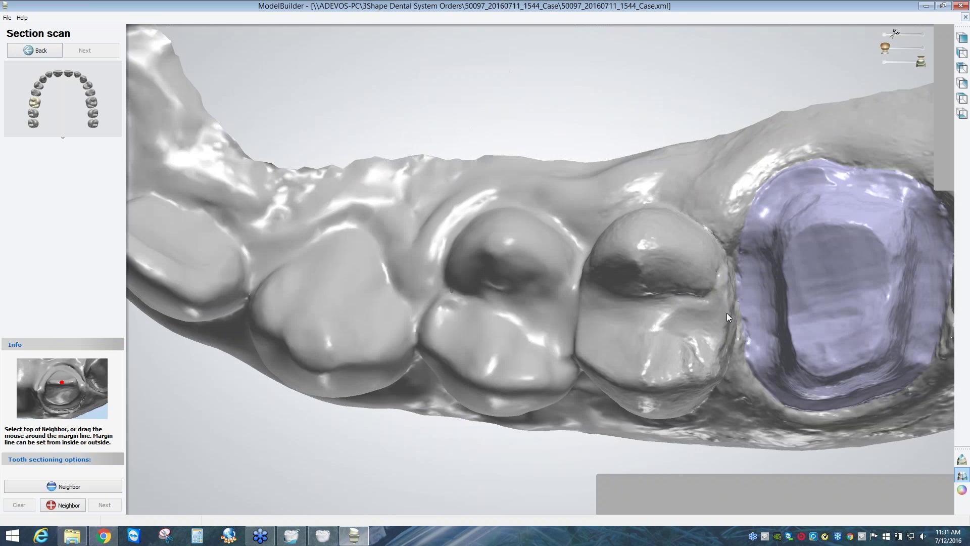
pyautogui.scroll(2, 643, 367)
pyautogui.moveTo(644, 367); pyautogui.dragTo(519, 328, button='middle')
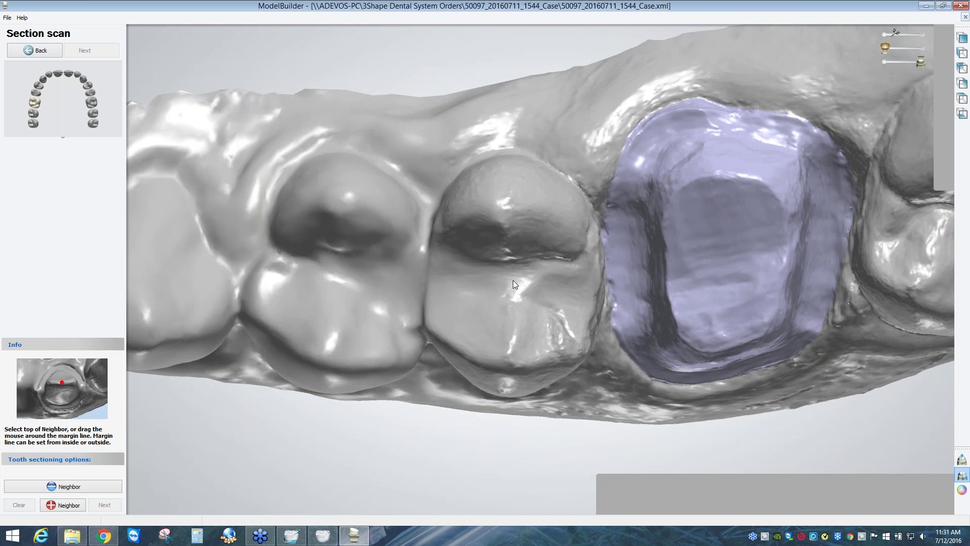
pyautogui.click(513, 280)
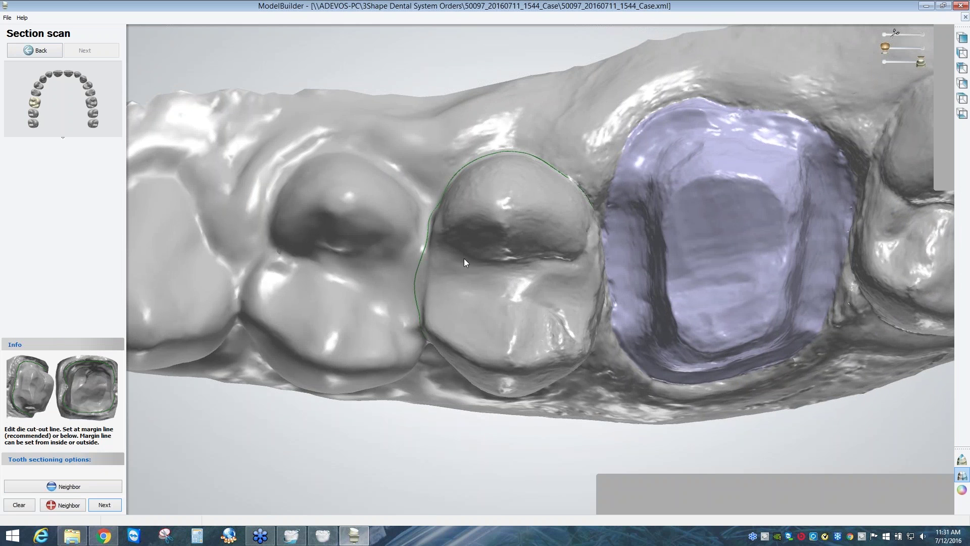
# Check the neighbor premolar's cut-out line, redraw it on the side facing the prepared molar and accept it.
pyautogui.moveTo(464, 258); pyautogui.dragTo(456, 268, button='right')
pyautogui.scroll(3, 435, 229)
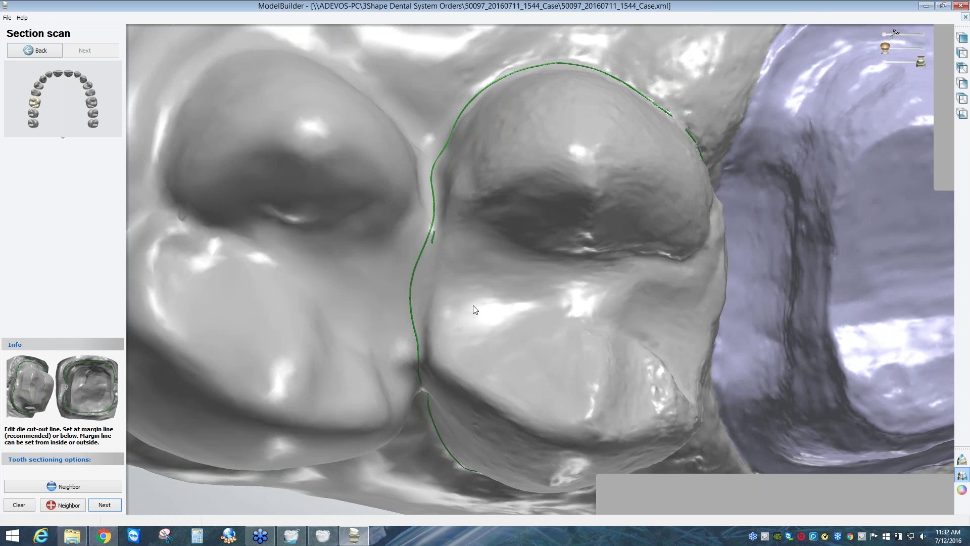
pyautogui.moveTo(473, 305); pyautogui.dragTo(560, 360, button='right')
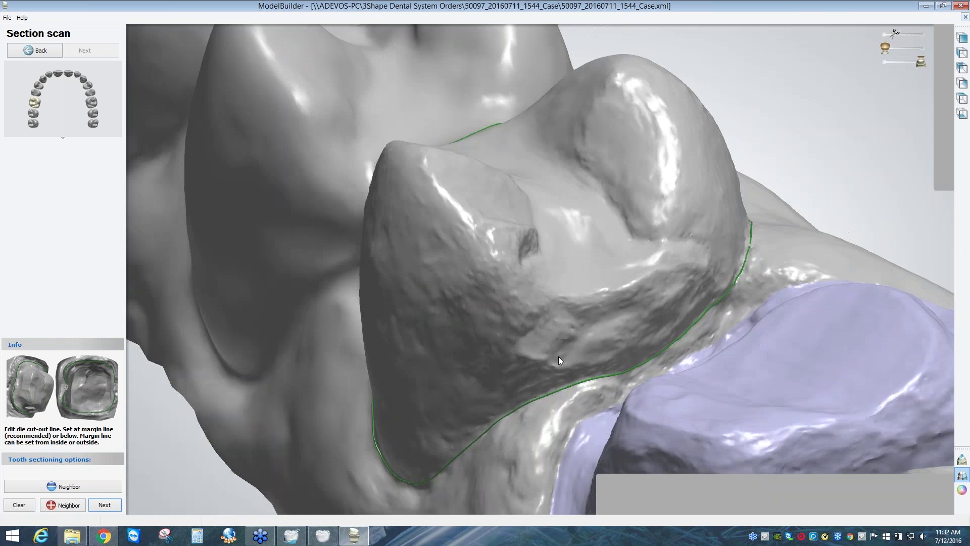
pyautogui.scroll(2, 558, 356)
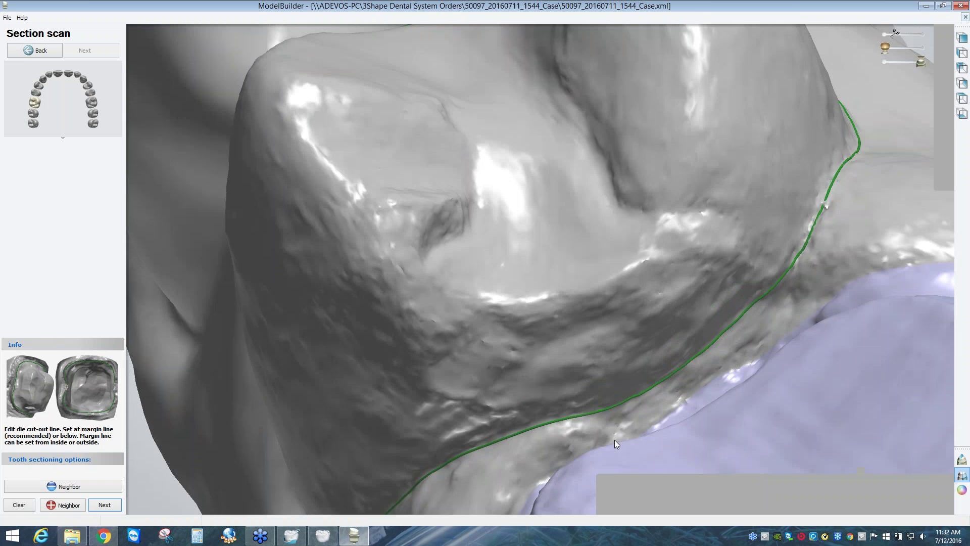
pyautogui.moveTo(614, 440); pyautogui.dragTo(615, 431, button='right')
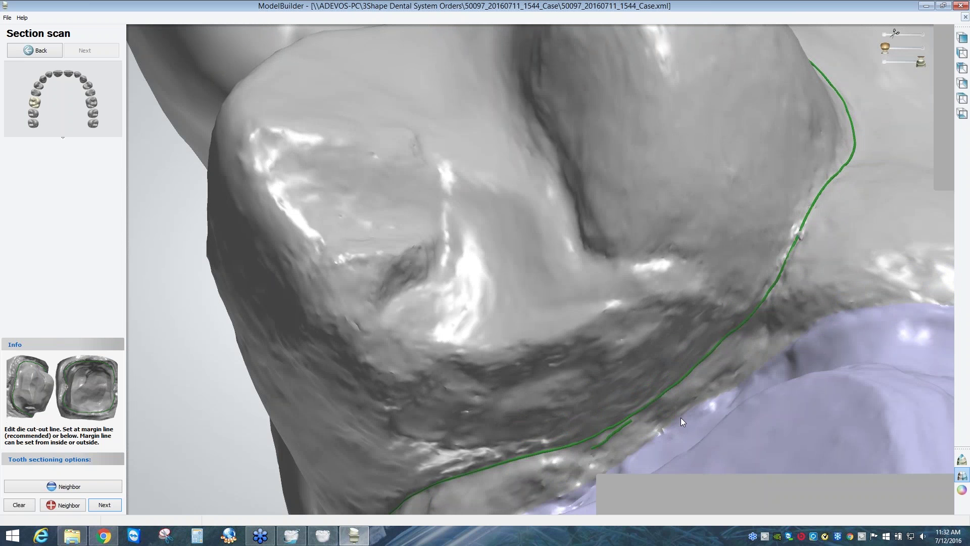
pyautogui.scroll(-2, 681, 417)
pyautogui.moveTo(674, 390); pyautogui.dragTo(671, 247, button='right')
pyautogui.scroll(-2, 693, 386)
pyautogui.scroll(-2, 671, 251)
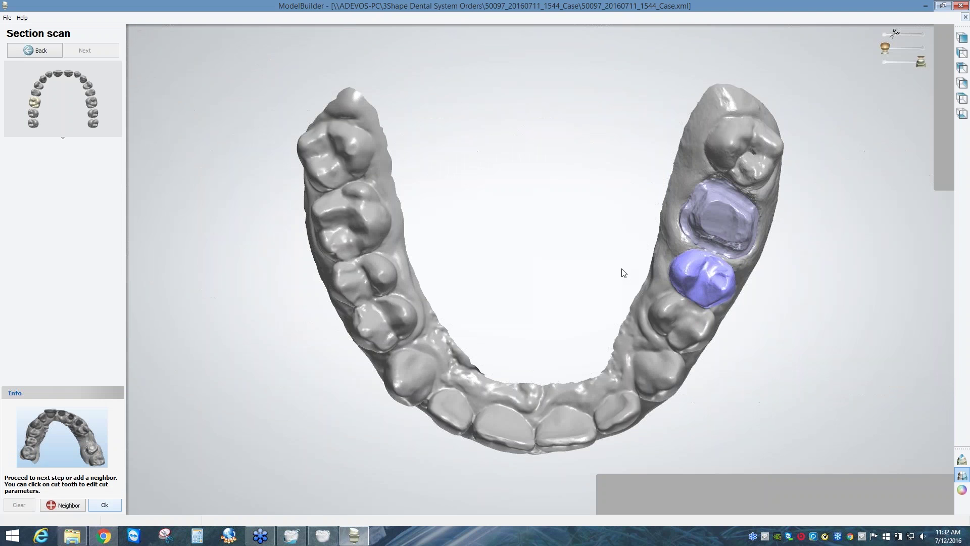
# Confirm the sectioning with the added premolar, continue to die generation and check both dies from the cheek side.
pyautogui.moveTo(622, 269); pyautogui.dragTo(511, 218, button='right')
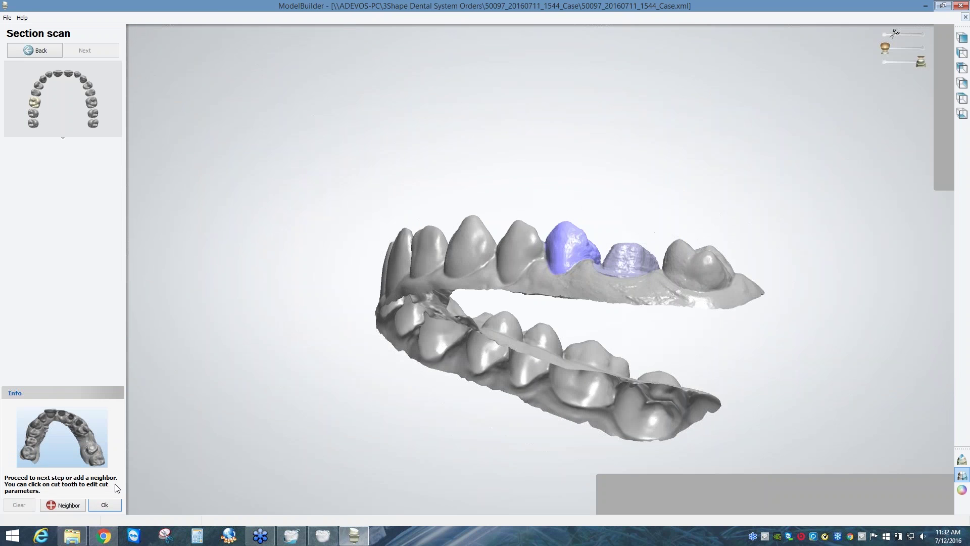
pyautogui.click(111, 504)
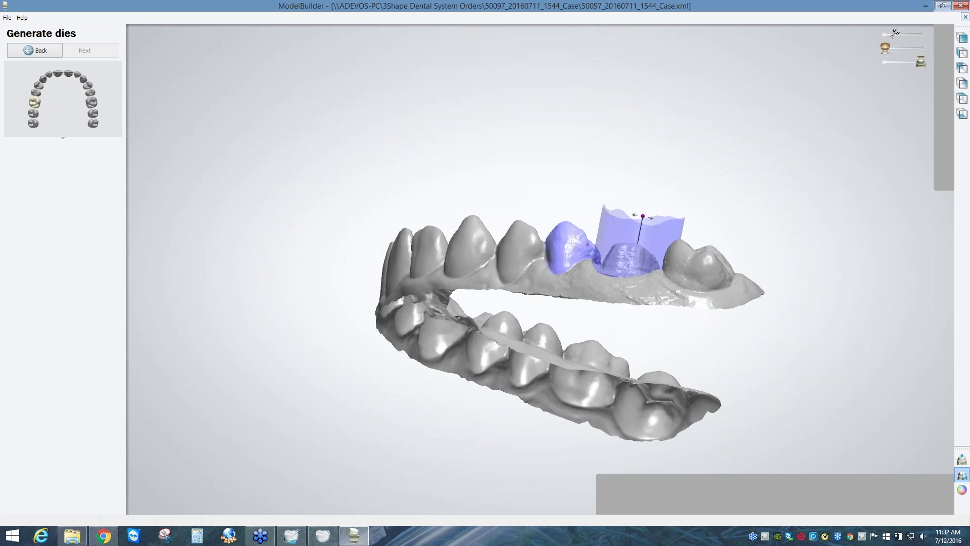
pyautogui.moveTo(539, 359); pyautogui.dragTo(651, 294, button='right')
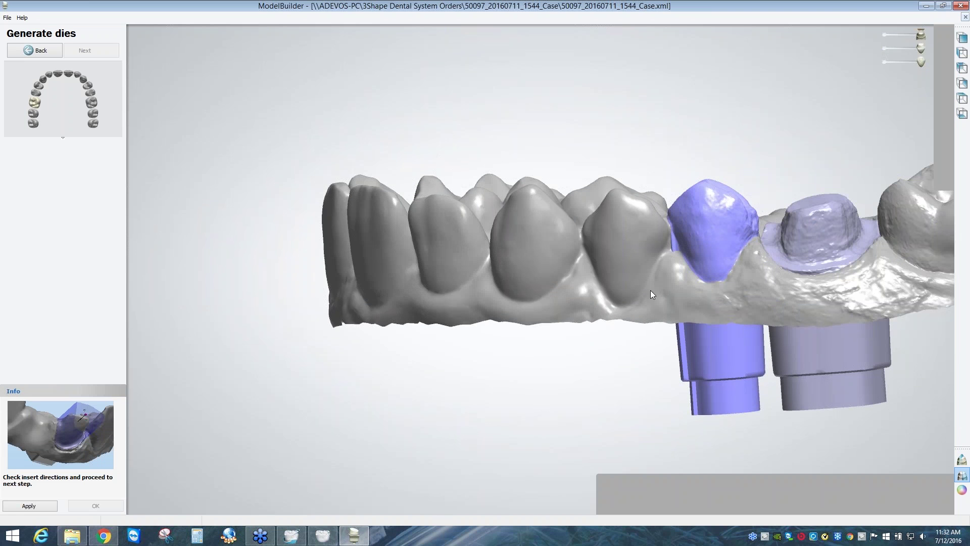
pyautogui.moveTo(650, 290); pyautogui.dragTo(647, 290, button='middle')
pyautogui.moveTo(420, 296); pyautogui.dragTo(246, 302, button='middle')
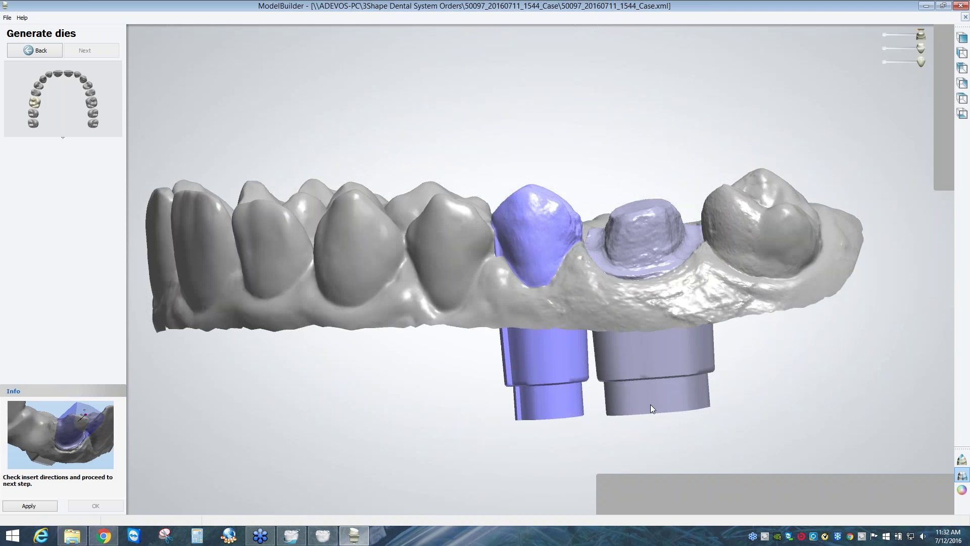
pyautogui.moveTo(650, 408); pyautogui.dragTo(653, 392, button='right')
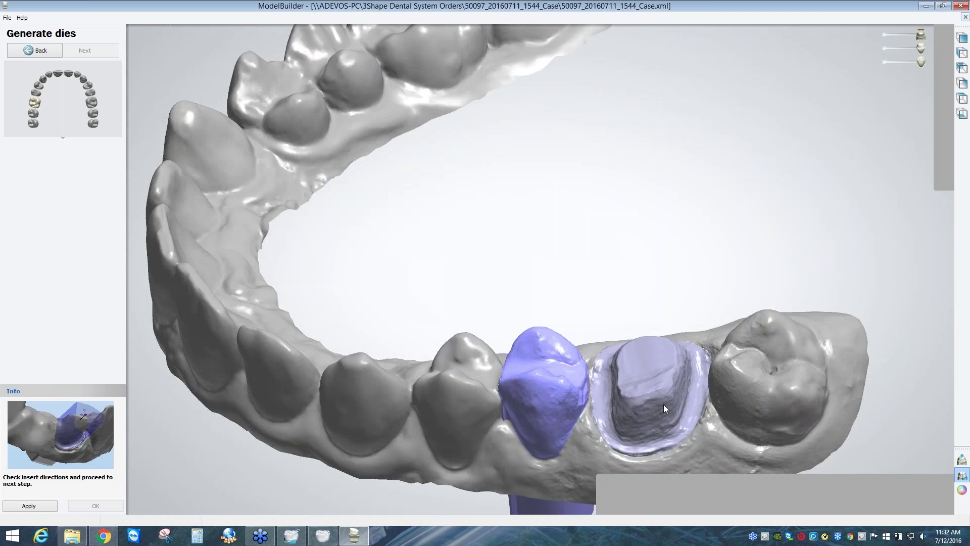
# Select the tooth 16 die, tilt its insertion direction to be more upright over the preparation and check its path beside the neighbors.
pyautogui.click(662, 404)
pyautogui.moveTo(709, 379); pyautogui.dragTo(642, 328, button='right')
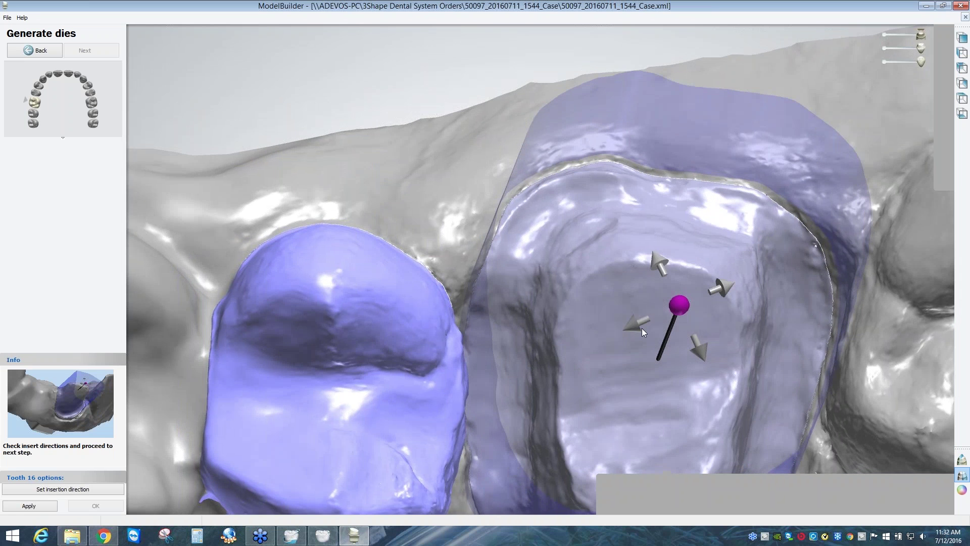
pyautogui.moveTo(674, 316); pyautogui.dragTo(612, 378)
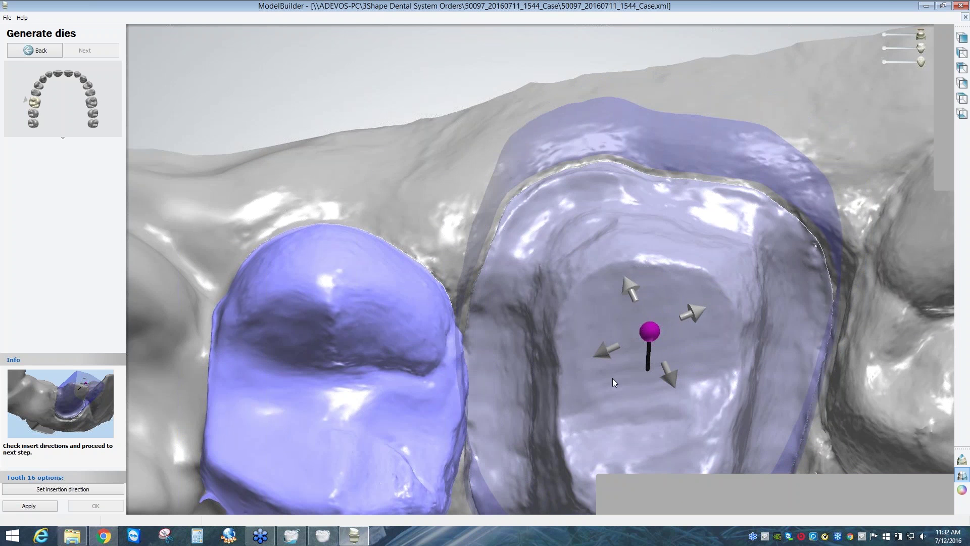
pyautogui.moveTo(612, 378); pyautogui.dragTo(599, 266, button='right')
pyautogui.scroll(-4, 600, 265)
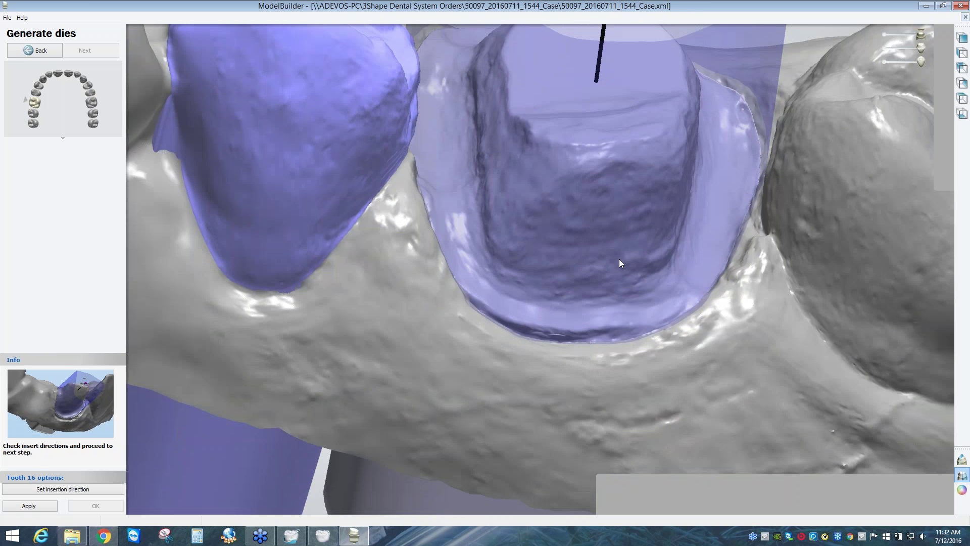
pyautogui.scroll(-3, 631, 275)
pyautogui.moveTo(639, 288); pyautogui.dragTo(387, 177, button='right')
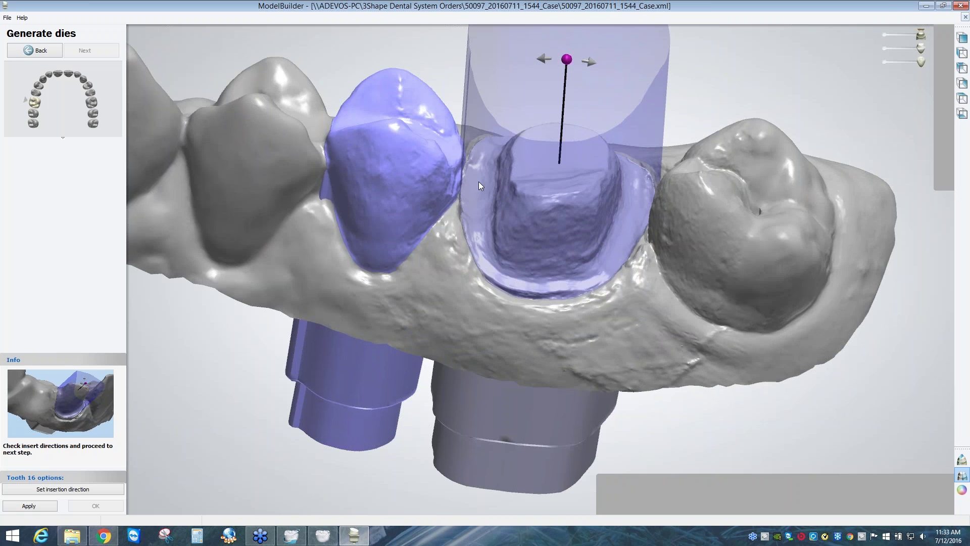
# Select the neighbor premolar's die and adjust its insertion direction from the biting-surface view.
pyautogui.click(341, 349)
pyautogui.moveTo(339, 346); pyautogui.dragTo(319, 361, button='right')
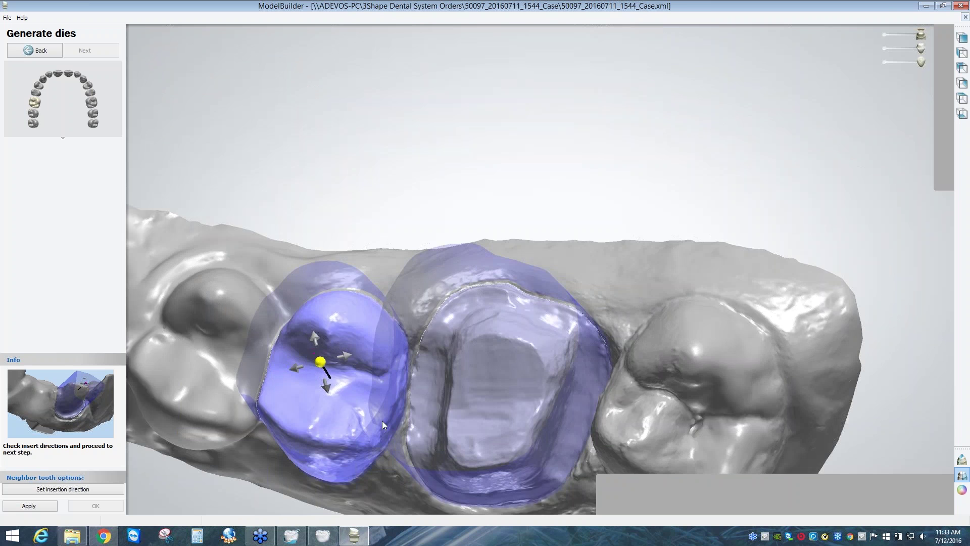
# Adjust and apply the insertion direction of the neighbor tooth beside the prepared tooth, and accept the dies.
pyautogui.moveTo(381, 420); pyautogui.dragTo(409, 392, button='right')
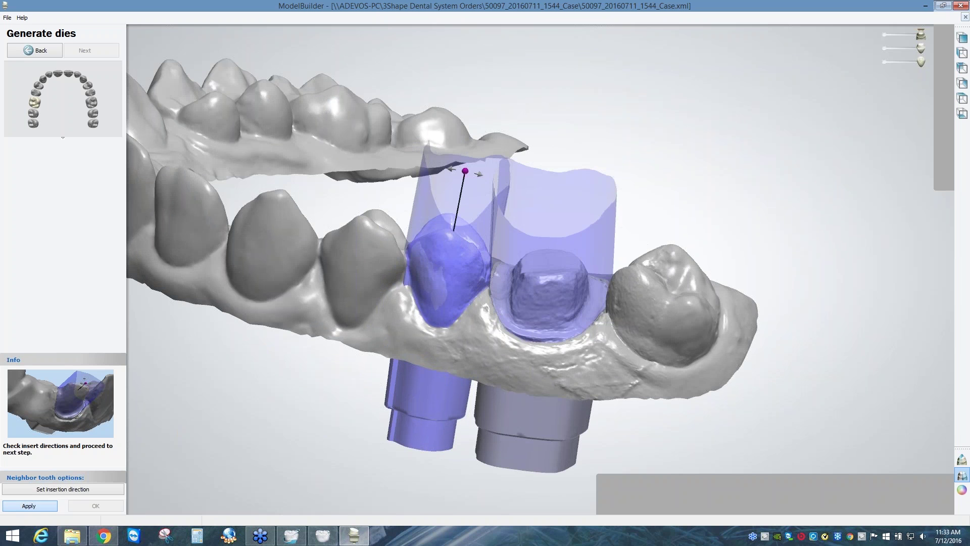
pyautogui.moveTo(546, 323); pyautogui.dragTo(371, 387, button='right')
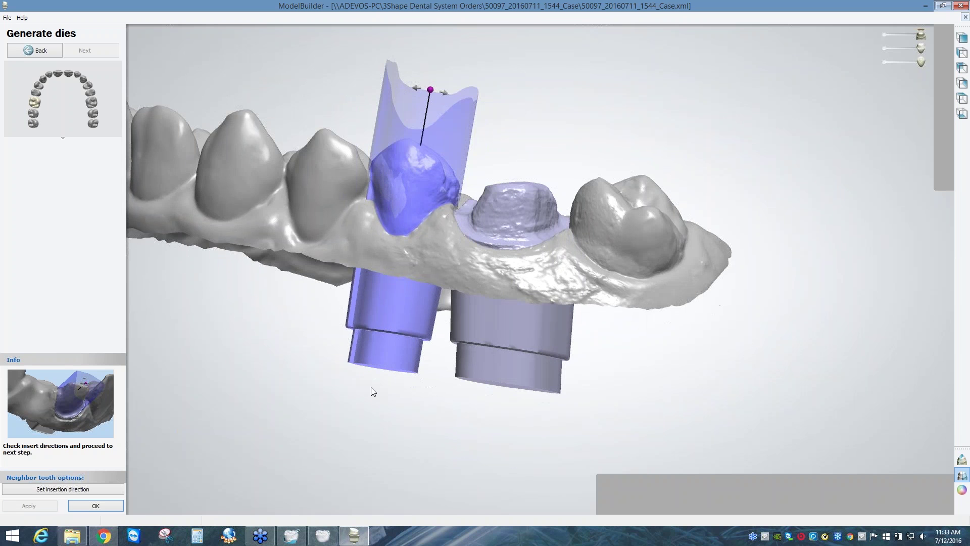
pyautogui.click(89, 505)
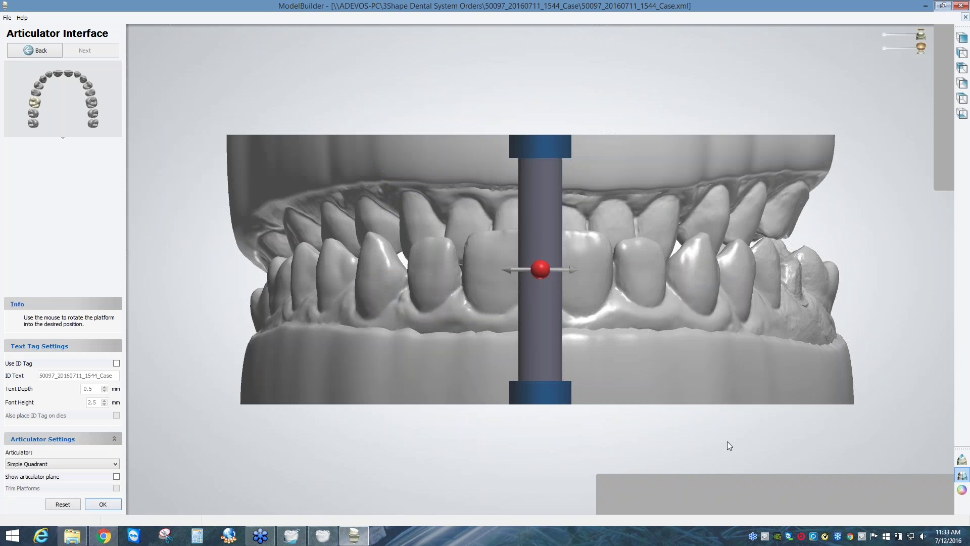
# Switch the articulator from the quadrant type to Simple Full Arch v2.3.
pyautogui.moveTo(727, 441); pyautogui.dragTo(675, 442, button='right')
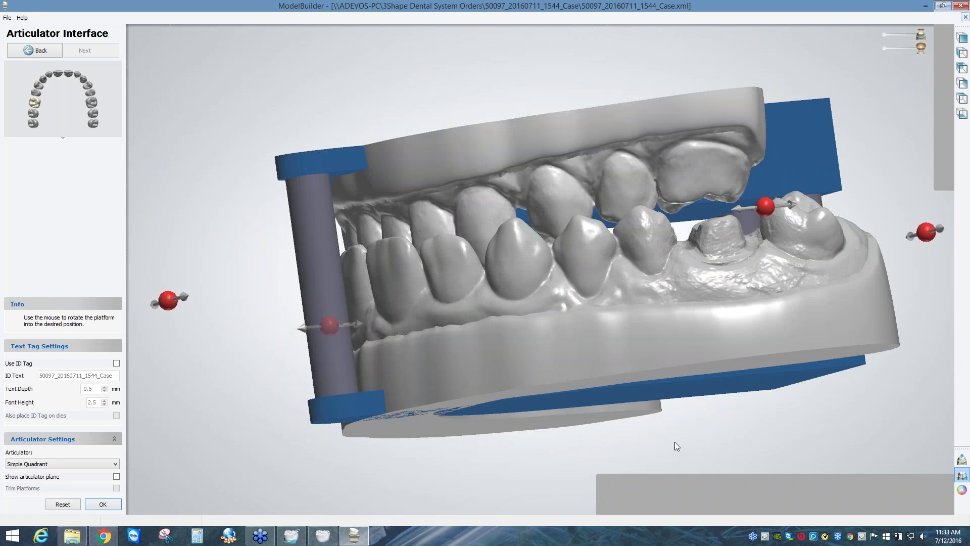
pyautogui.scroll(-3, 447, 435)
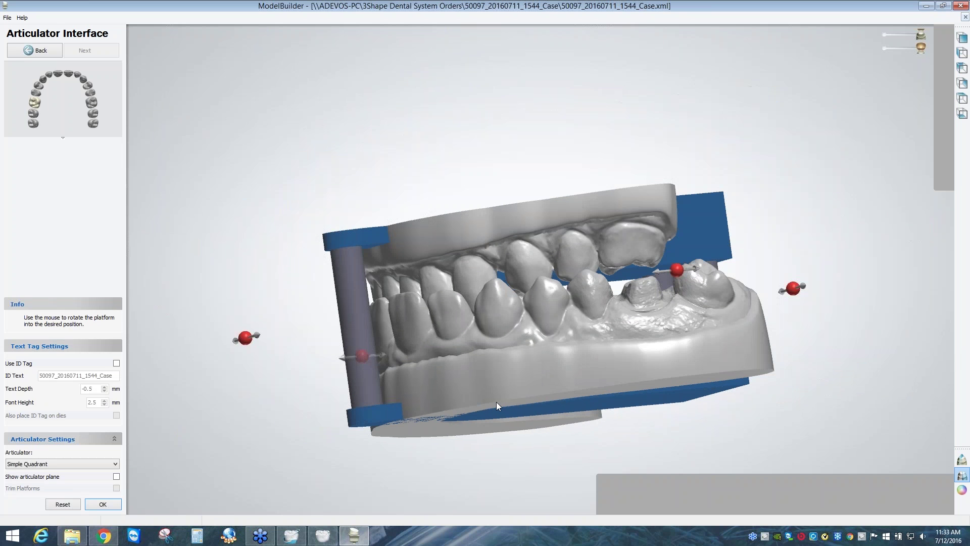
pyautogui.moveTo(496, 402); pyautogui.dragTo(535, 329, button='right')
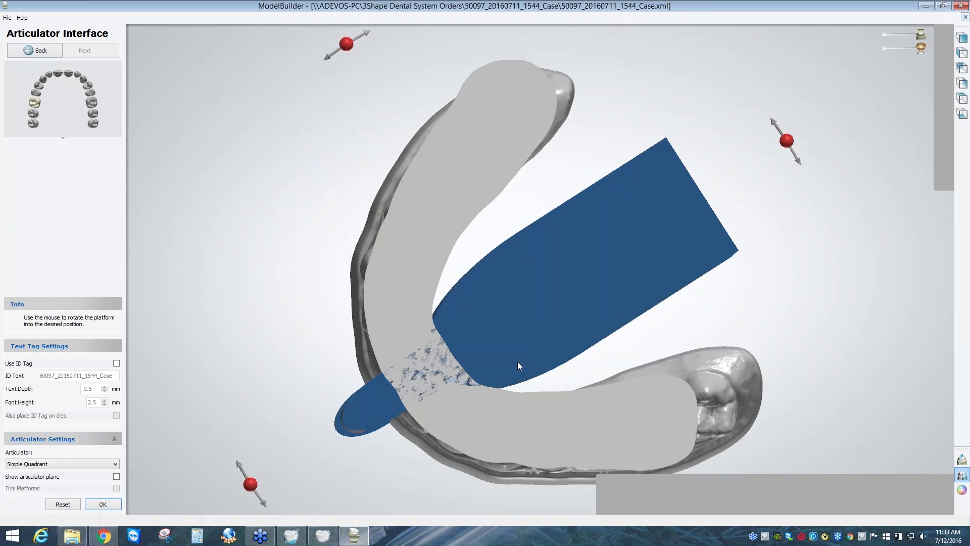
pyautogui.moveTo(517, 362); pyautogui.dragTo(497, 371, button='right')
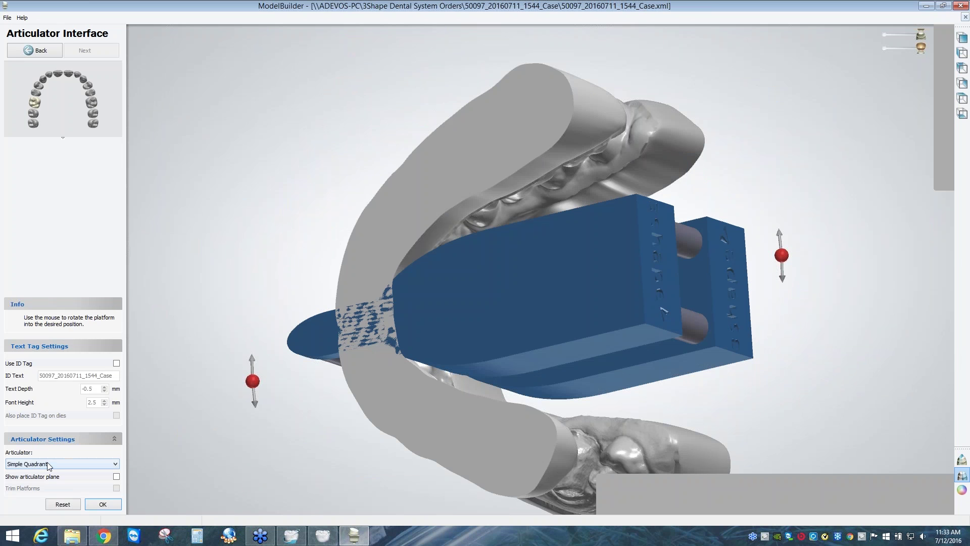
pyautogui.click(113, 466)
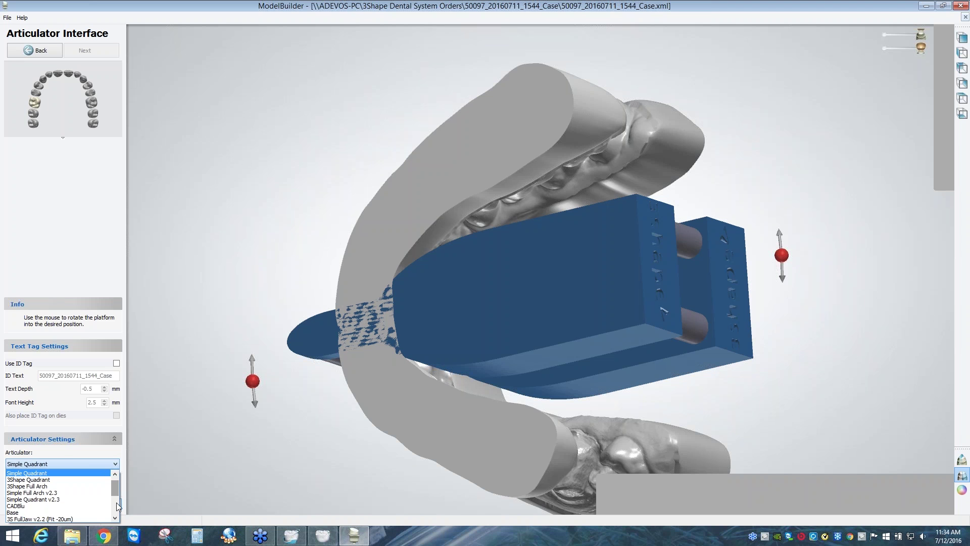
pyautogui.scroll(-2, 116, 502)
pyautogui.scroll(2, 116, 485)
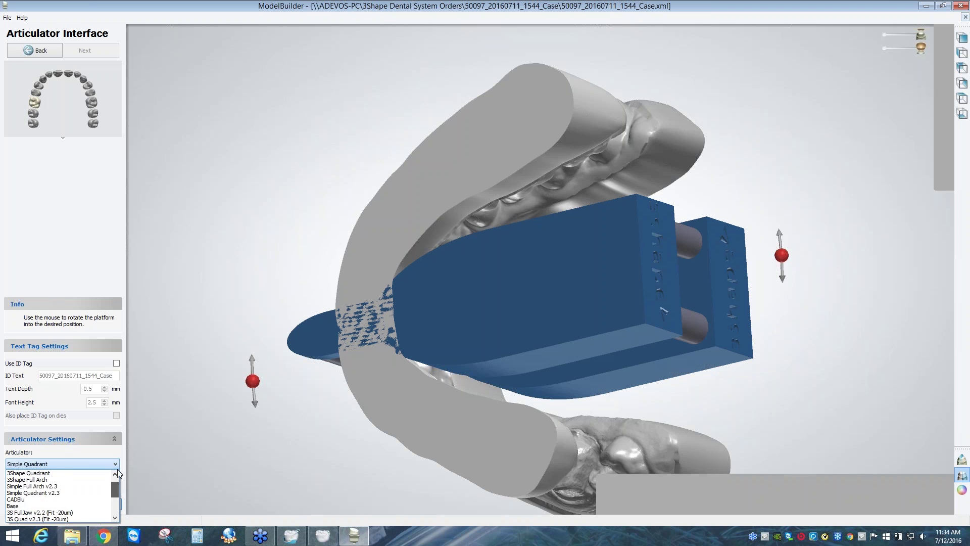
pyautogui.scroll(1, 114, 465)
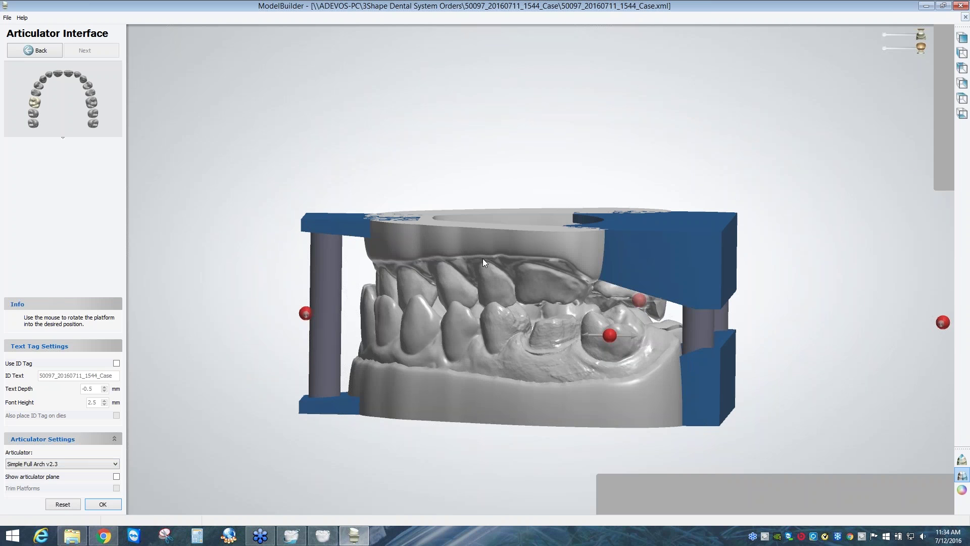
# Fade the lower and upper models in turn to examine the full-arch articulator plates and pins, and restore full opacity.
pyautogui.moveTo(644, 330); pyautogui.dragTo(888, 98, button='right')
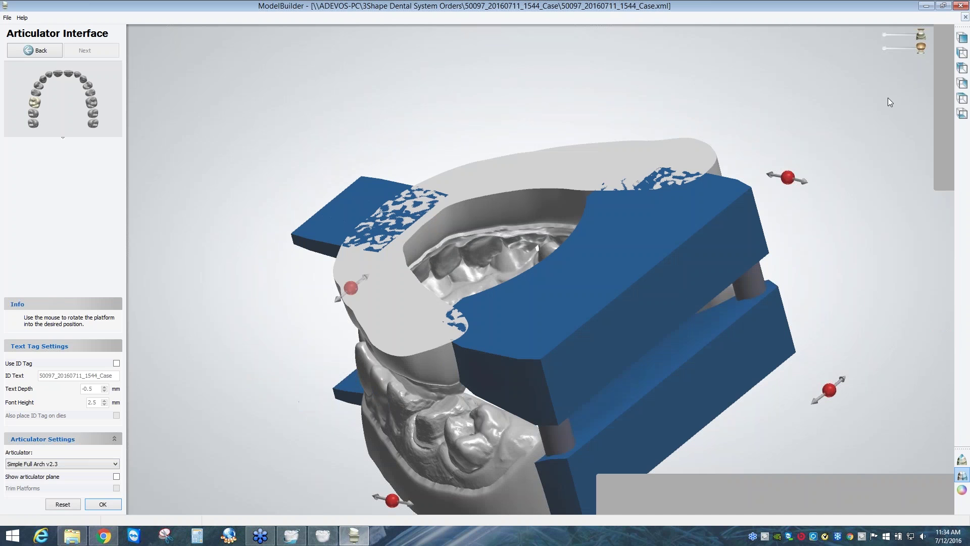
pyautogui.click(903, 35)
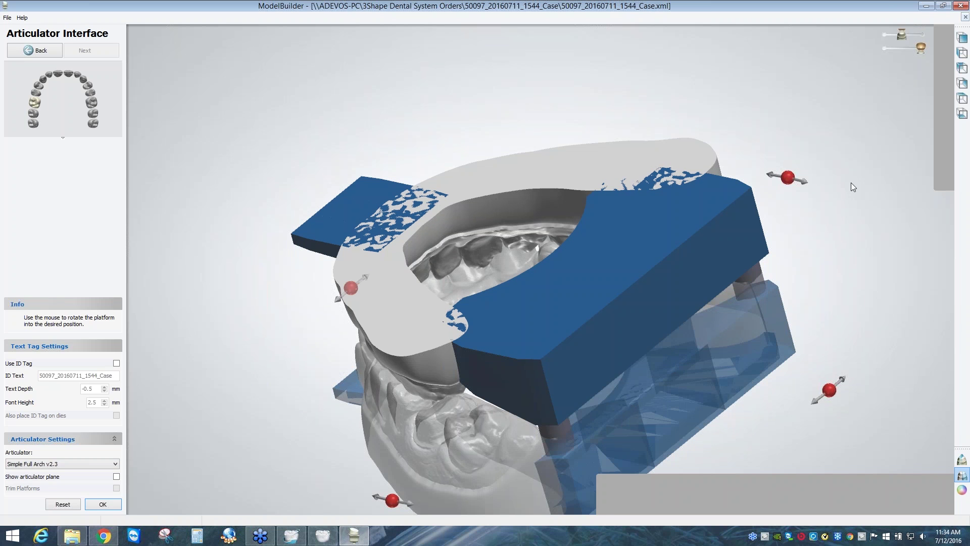
pyautogui.moveTo(850, 183); pyautogui.dragTo(476, 70, button='right')
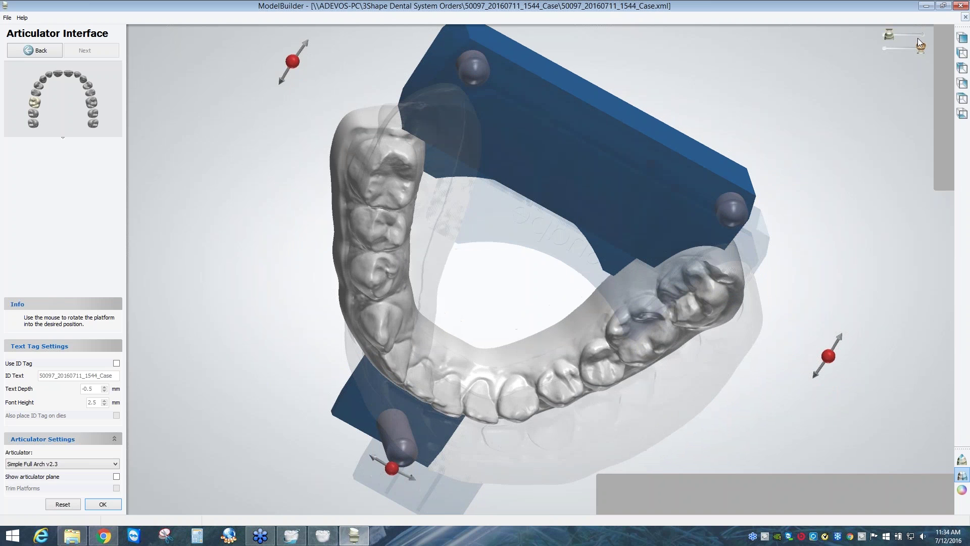
pyautogui.click(917, 36)
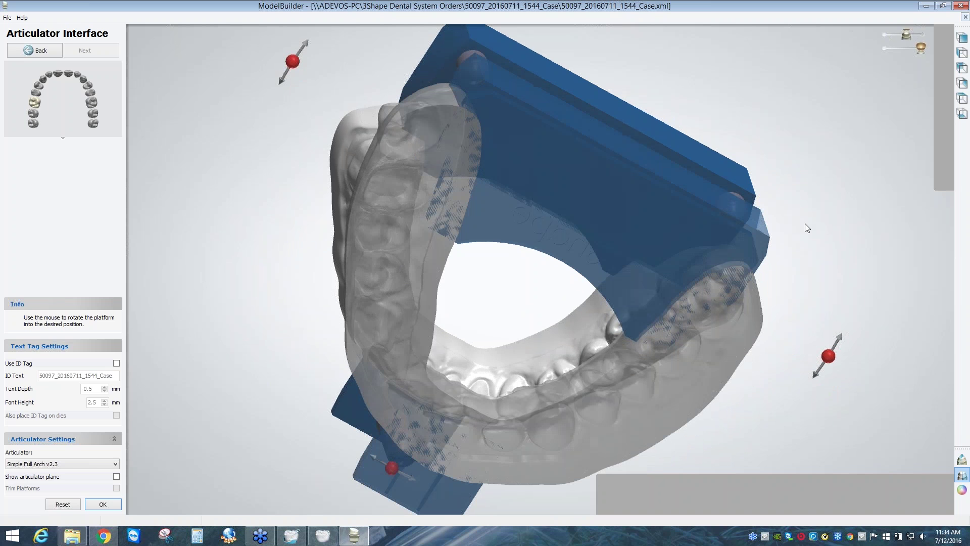
pyautogui.moveTo(804, 224); pyautogui.dragTo(484, 198, button='right')
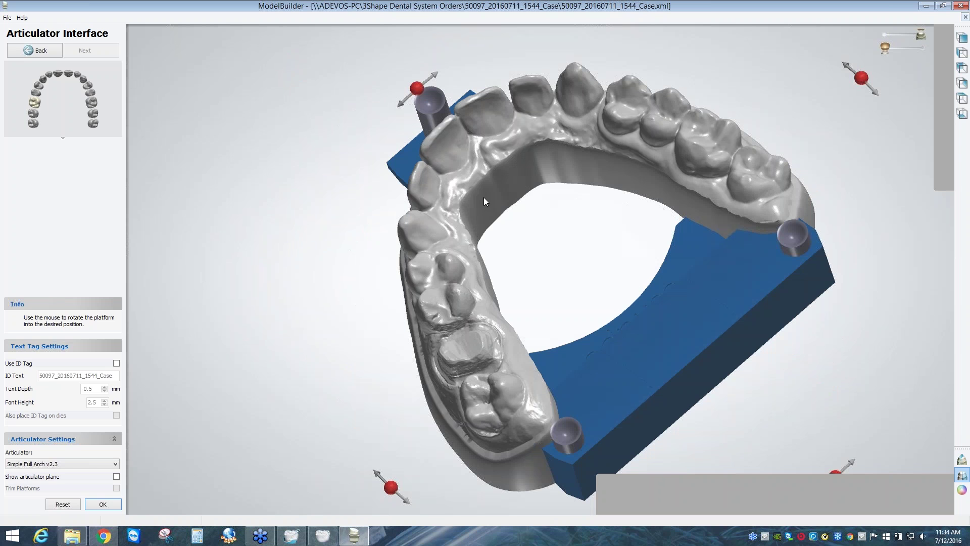
pyautogui.moveTo(598, 271); pyautogui.dragTo(935, 51, button='right')
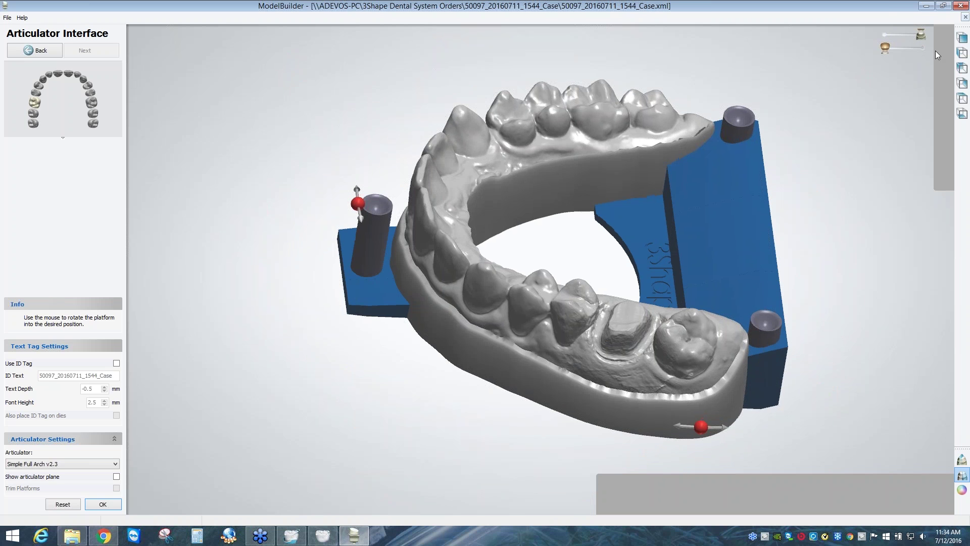
pyautogui.click(920, 48)
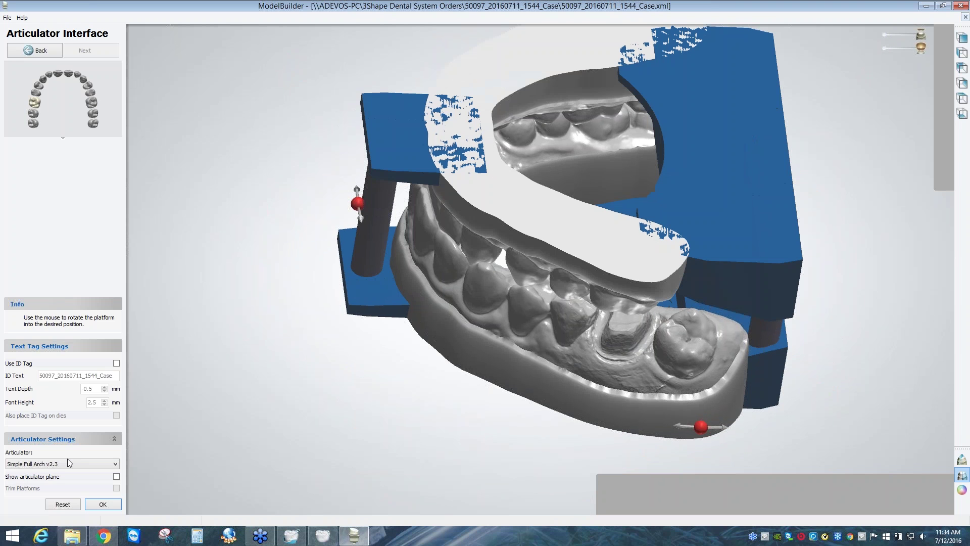
# Set the articulator to 3S FullJaw v2.3 (Fit -40um) and dismiss the placement warning.
pyautogui.click(65, 464)
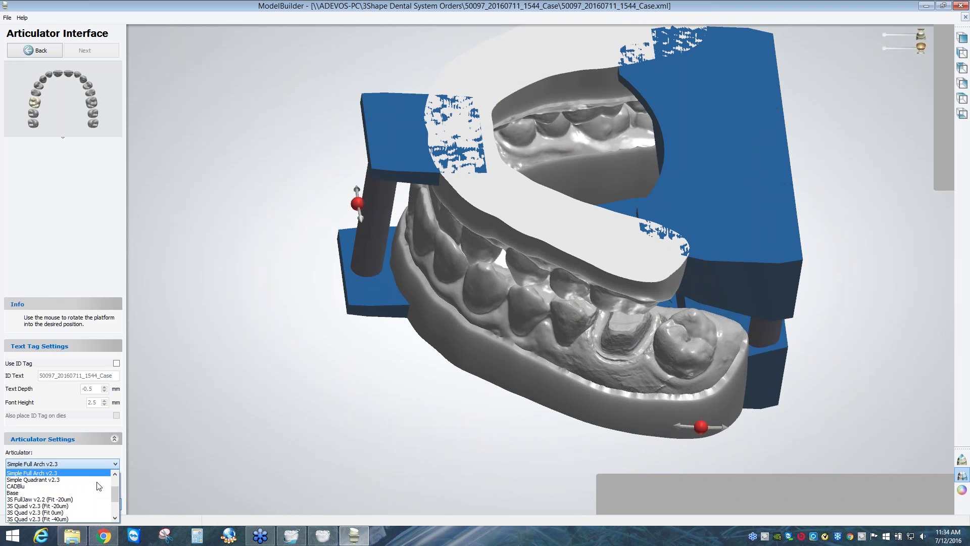
pyautogui.scroll(-2, 97, 482)
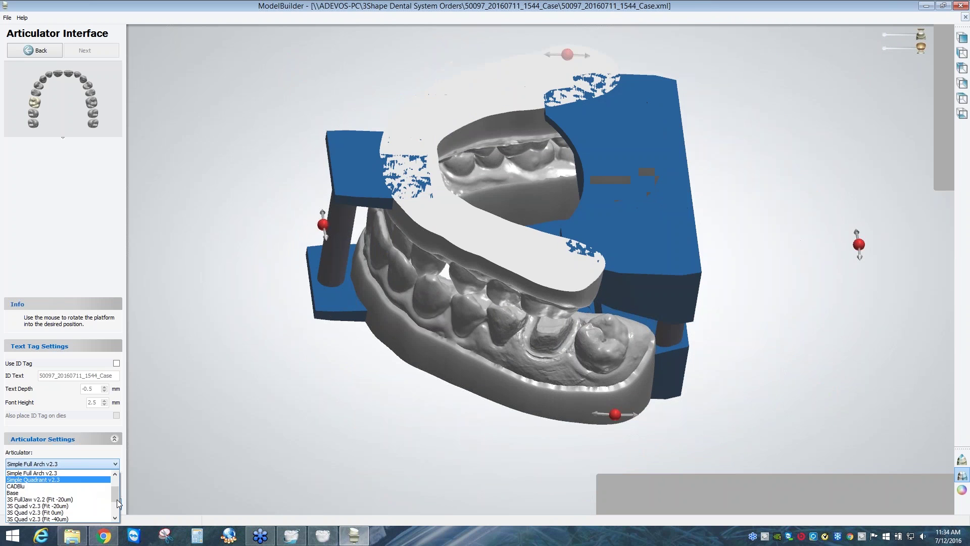
pyautogui.moveTo(117, 499); pyautogui.dragTo(59, 510)
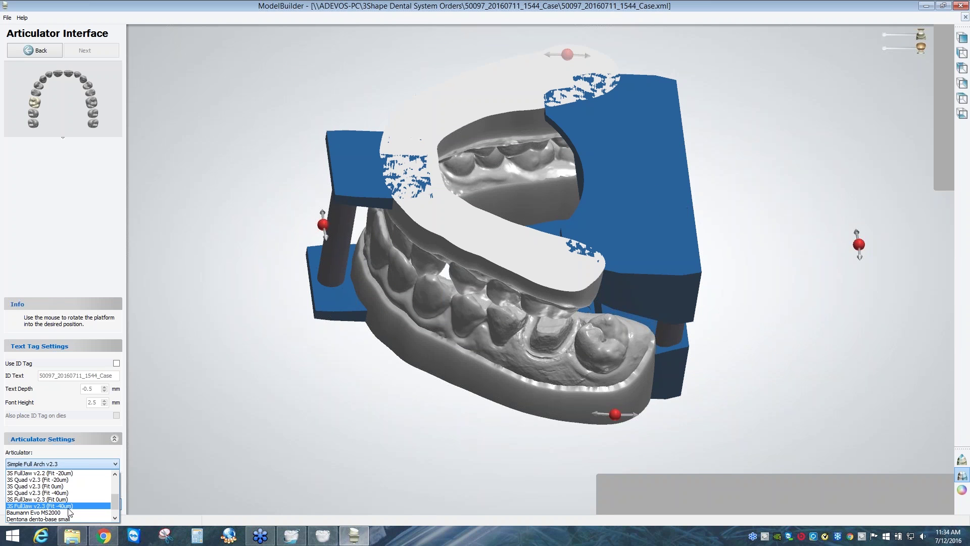
pyautogui.click(154, 508)
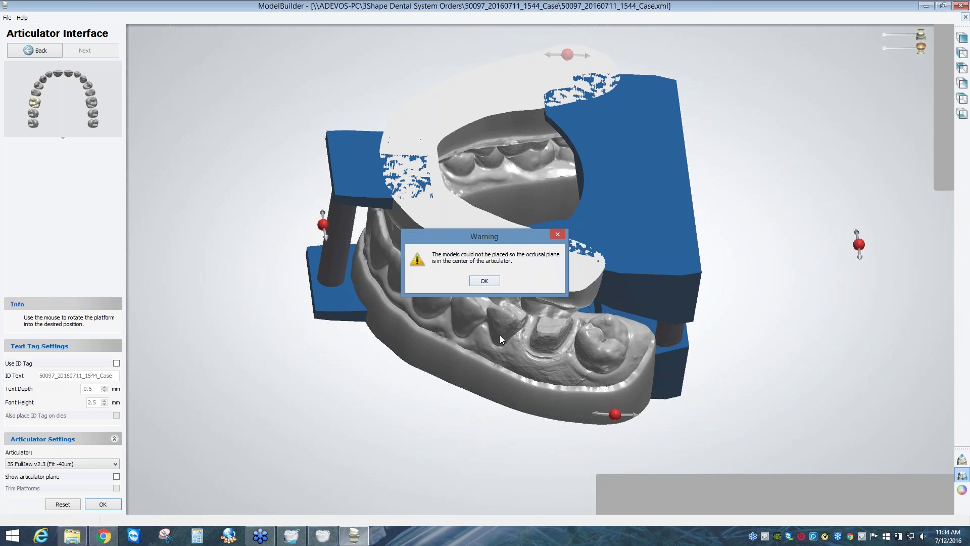
pyautogui.click(481, 281)
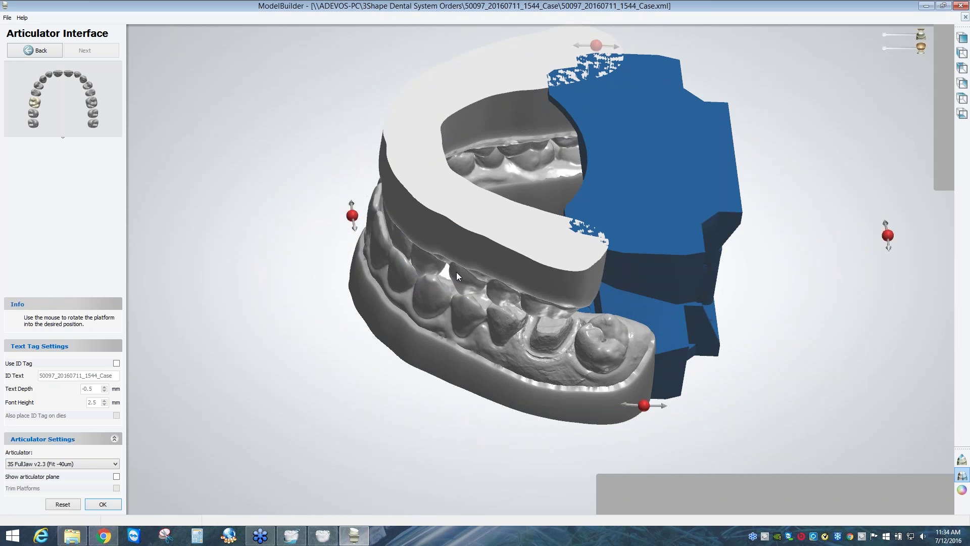
# Rotate the articulator platform about the vertical axis to align it centrally behind the two arches.
pyautogui.moveTo(456, 272); pyautogui.dragTo(523, 278, button='right')
pyautogui.scroll(3, 523, 281)
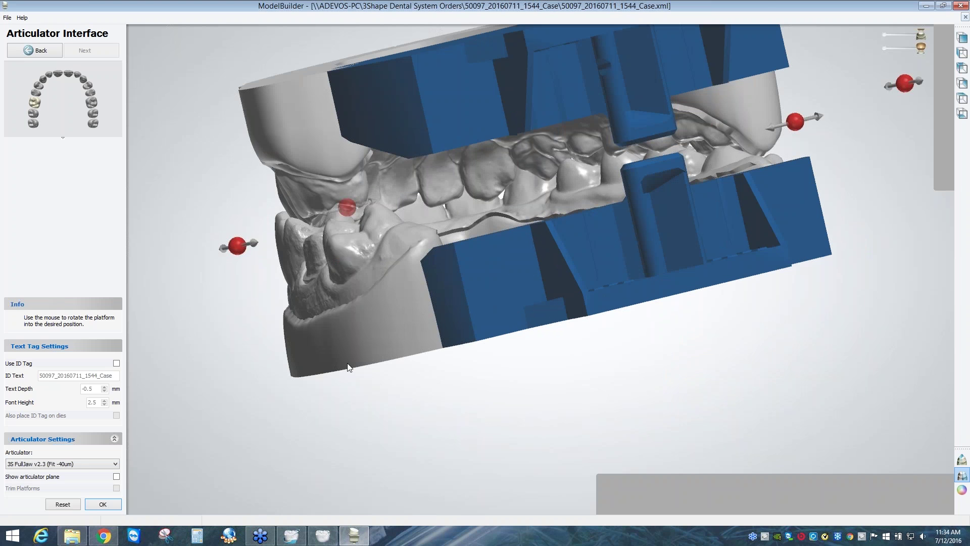
pyautogui.moveTo(347, 364); pyautogui.dragTo(417, 383, button='middle')
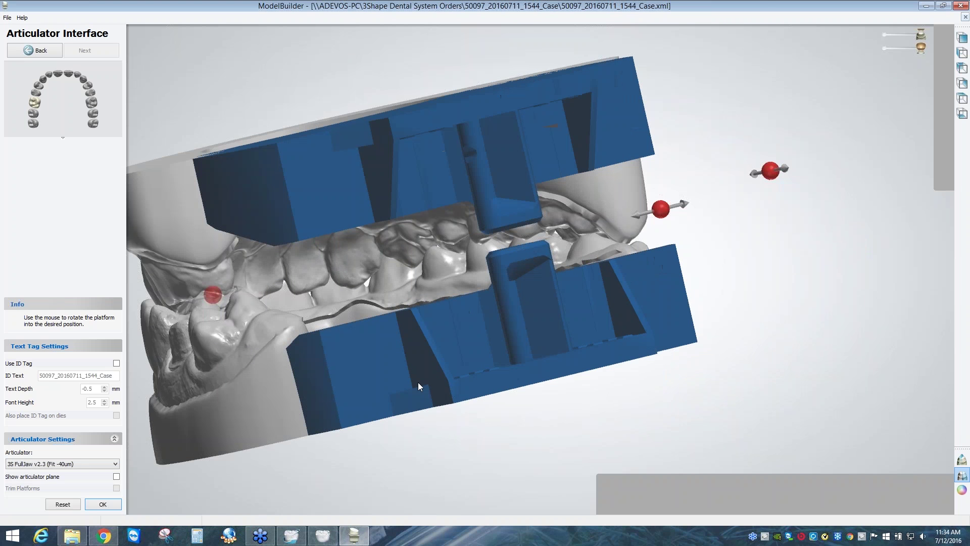
pyautogui.moveTo(418, 382); pyautogui.dragTo(396, 346, button='right')
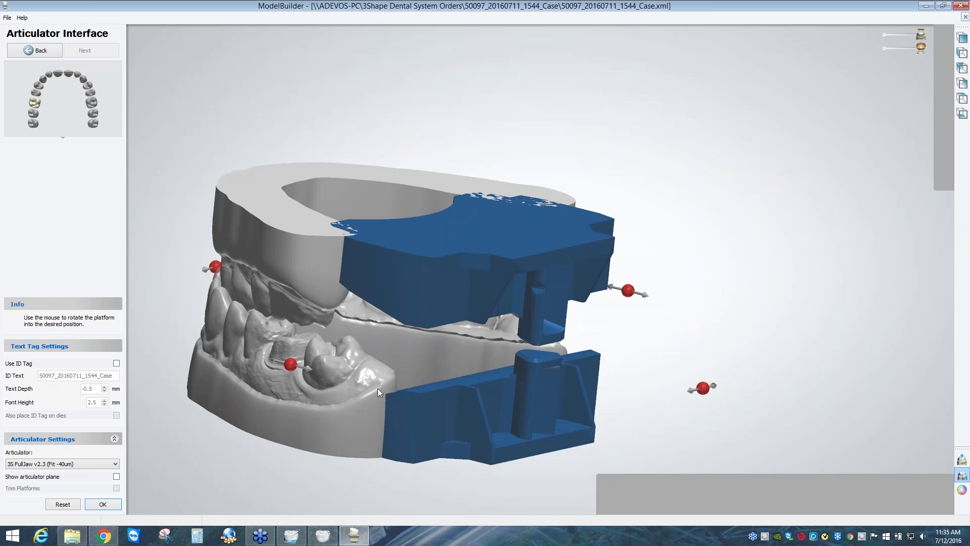
pyautogui.moveTo(377, 387); pyautogui.dragTo(480, 232, button='right')
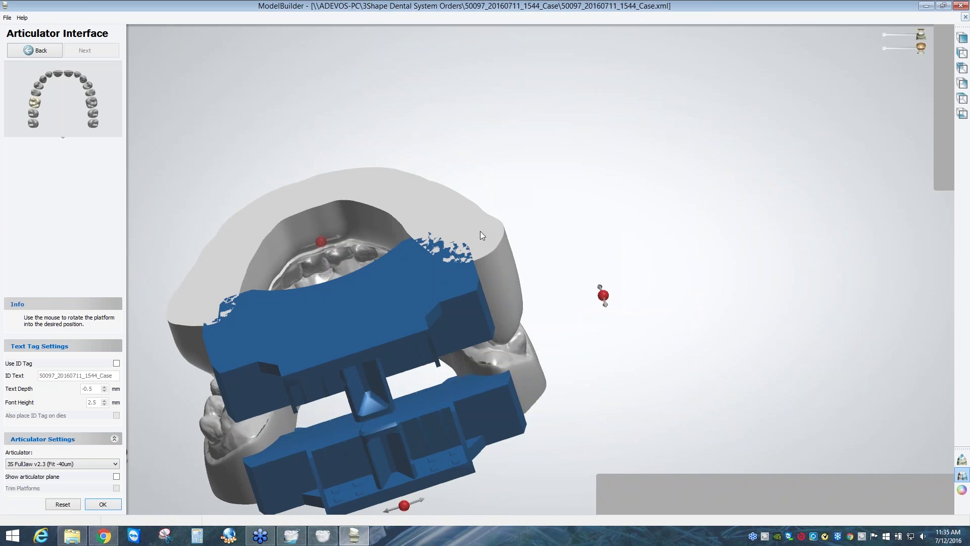
pyautogui.moveTo(479, 232); pyautogui.dragTo(488, 323, button='right')
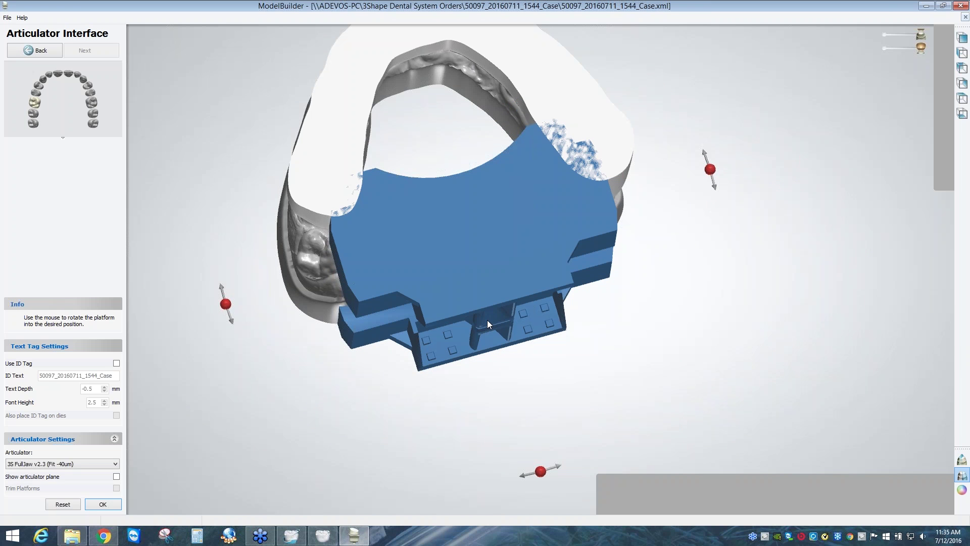
pyautogui.moveTo(487, 320); pyautogui.dragTo(484, 387, button='middle')
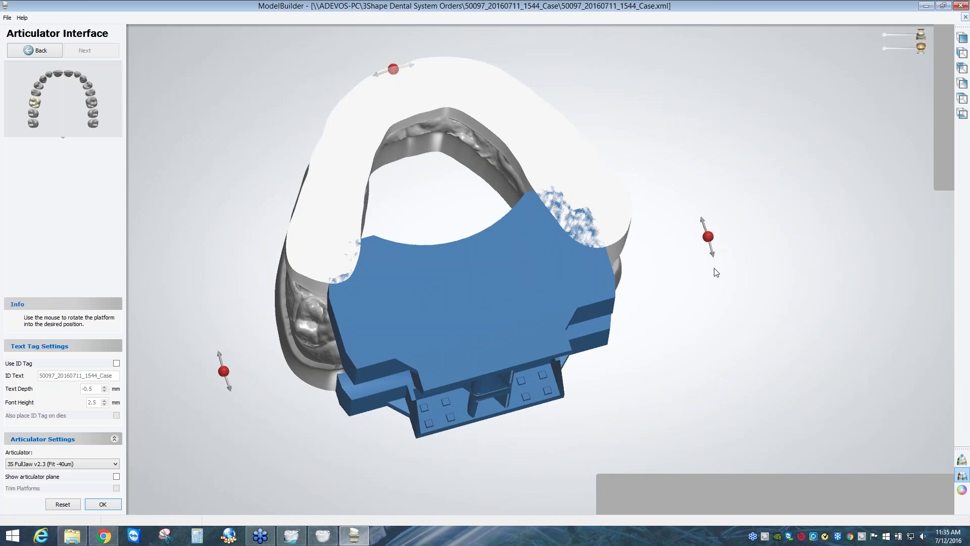
pyautogui.moveTo(708, 235); pyautogui.dragTo(714, 253)
pyautogui.moveTo(602, 307); pyautogui.dragTo(495, 357)
pyautogui.moveTo(495, 356); pyautogui.dragTo(470, 260, button='right')
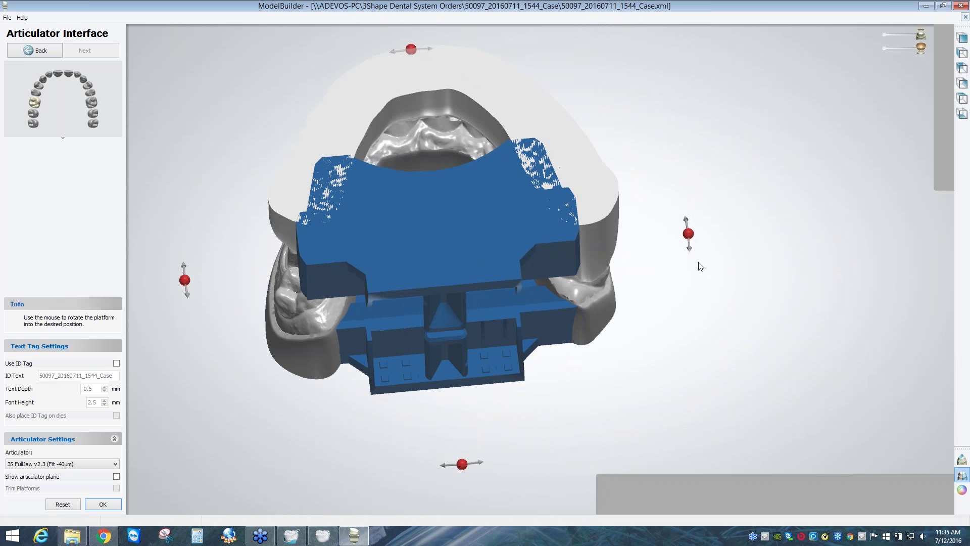
pyautogui.moveTo(689, 226); pyautogui.dragTo(690, 232)
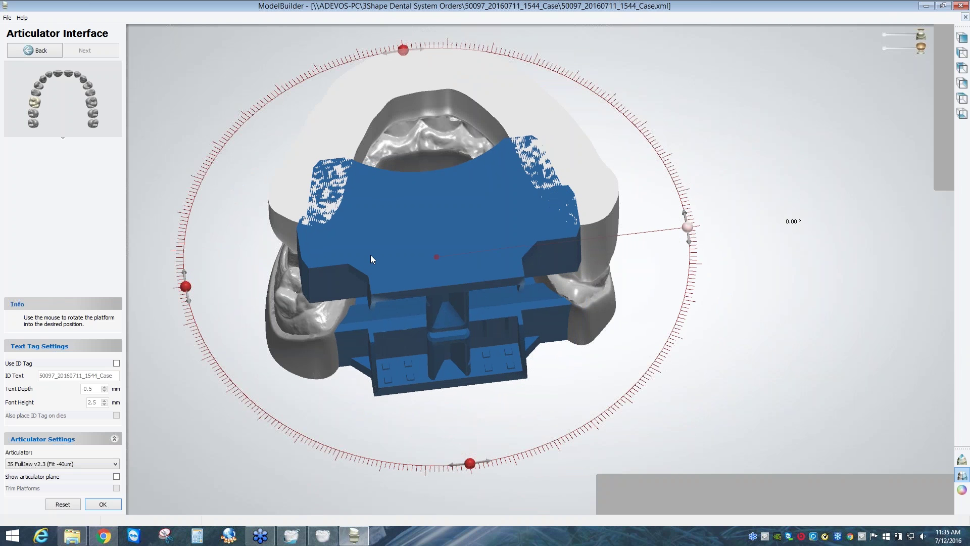
# Enable the ID tag on the models and set its text to "Modelbuilder Webinar".
pyautogui.moveTo(371, 255); pyautogui.dragTo(352, 377, button='right')
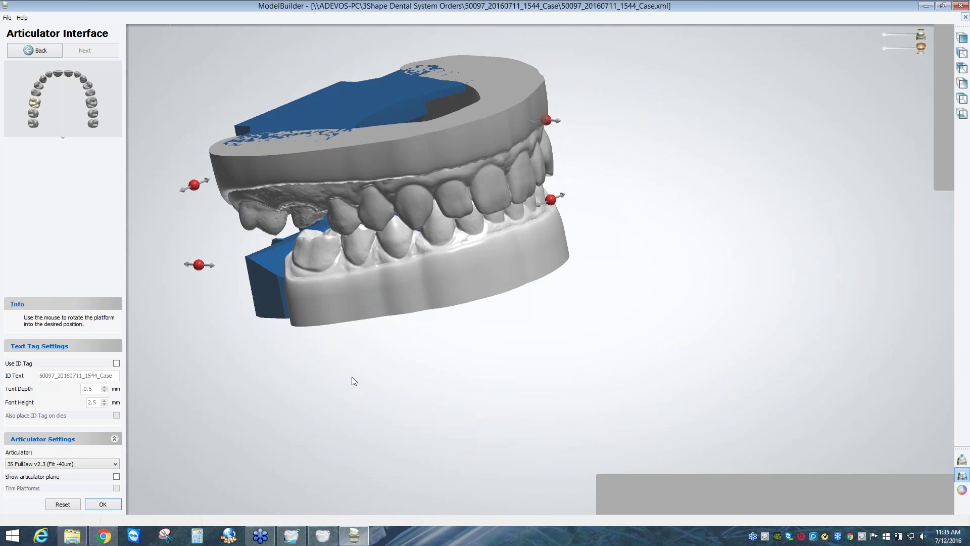
pyautogui.click(117, 363)
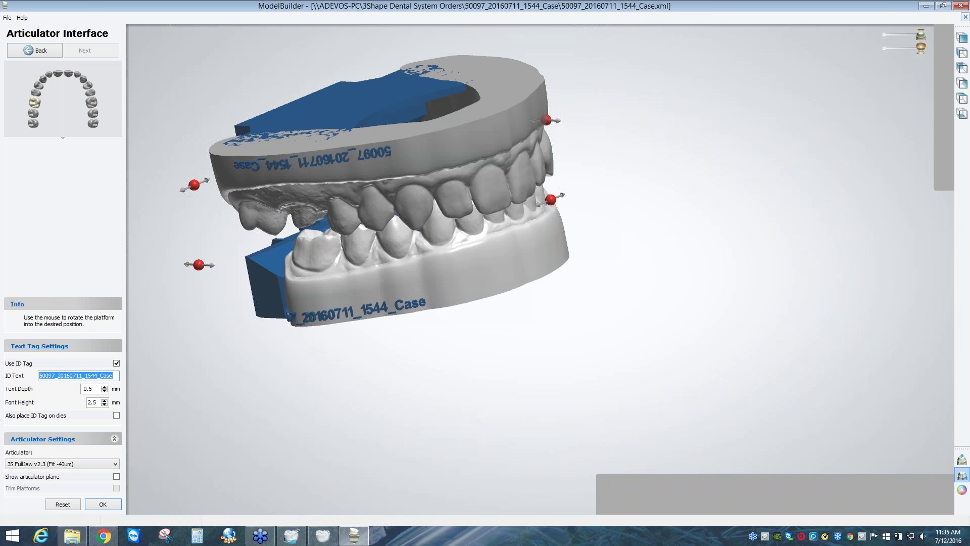
pyautogui.write('Model')
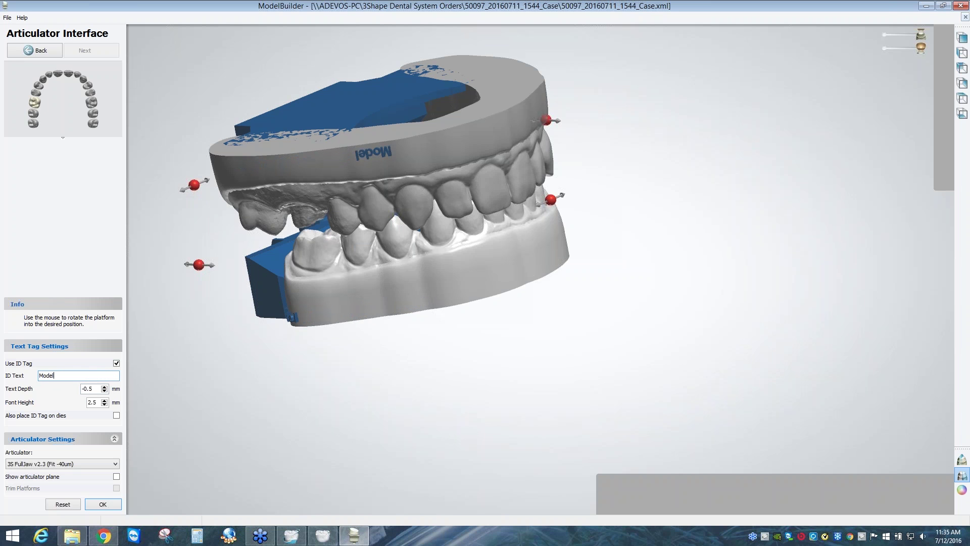
pyautogui.write('builder W')
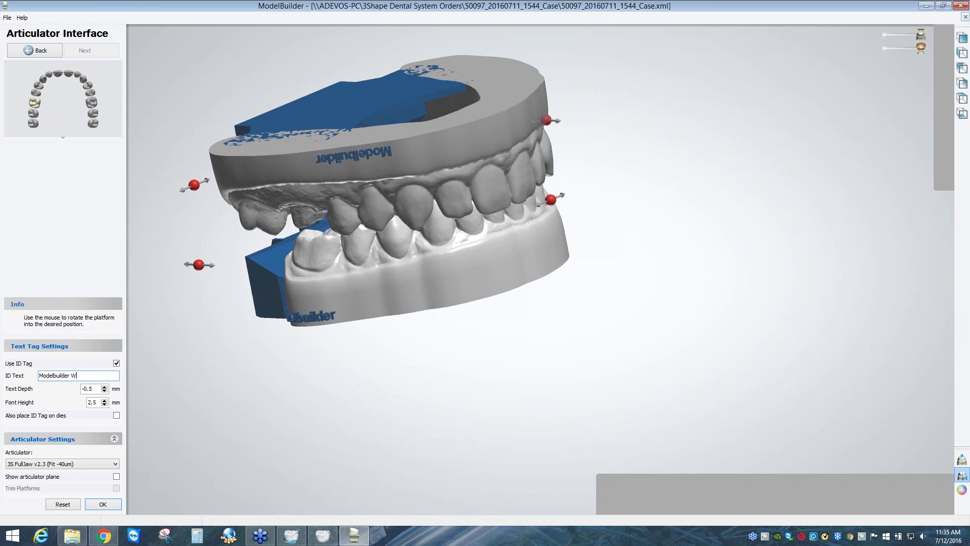
pyautogui.write('ebinar')
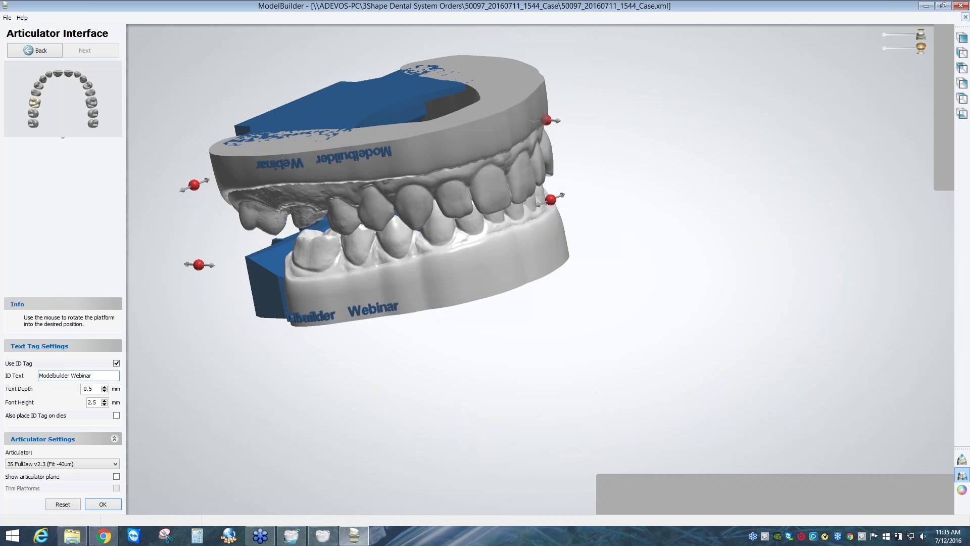
# Reposition the "Modelbuilder Webinar" tag farther forward along the side of the lower model base and likewise on the upper base.
pyautogui.moveTo(347, 344); pyautogui.dragTo(352, 315, button='right')
pyautogui.scroll(3, 353, 314)
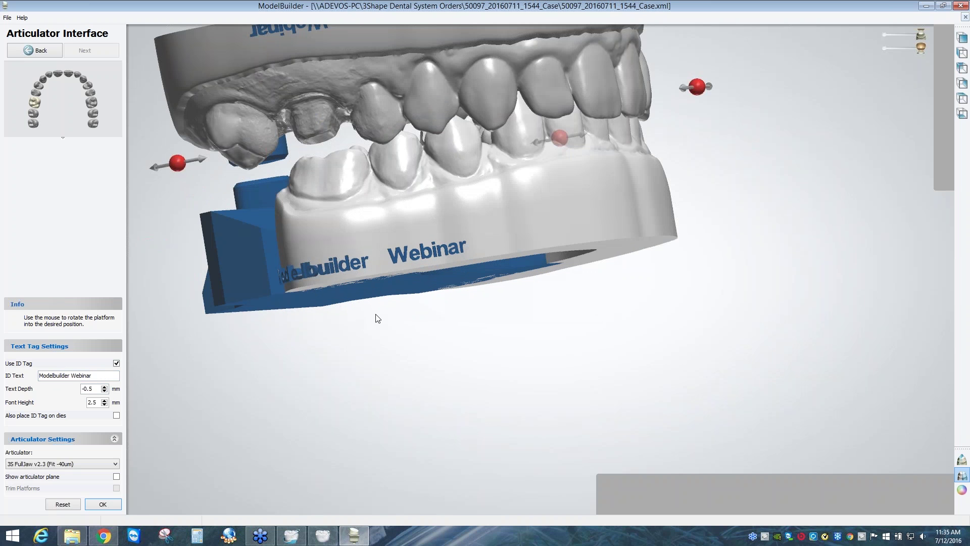
pyautogui.moveTo(375, 314); pyautogui.dragTo(371, 404, button='middle')
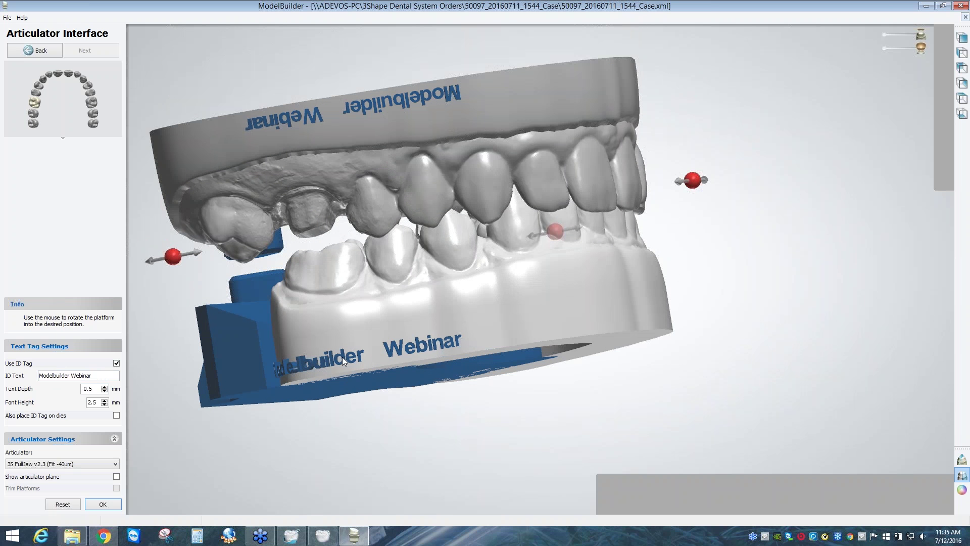
pyautogui.click(402, 350)
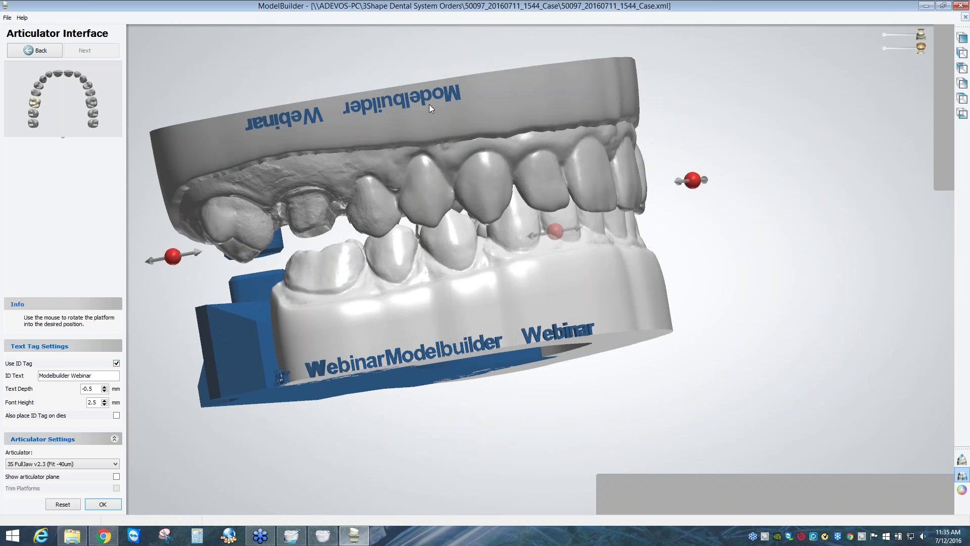
pyautogui.click(466, 95)
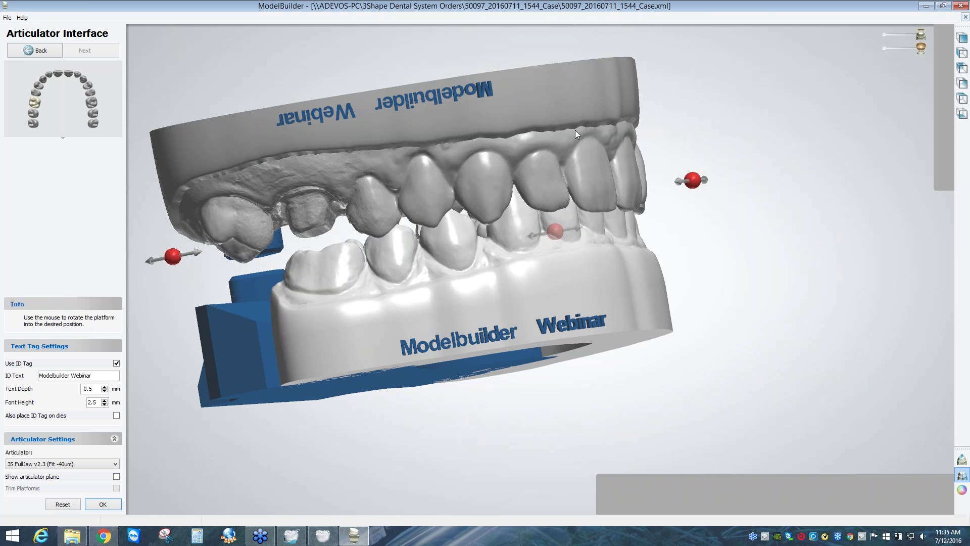
# Check the tag placement from the side and accept the articulator interface and ID tag to generate the virtual models.
pyautogui.moveTo(574, 129); pyautogui.dragTo(417, 214, button='right')
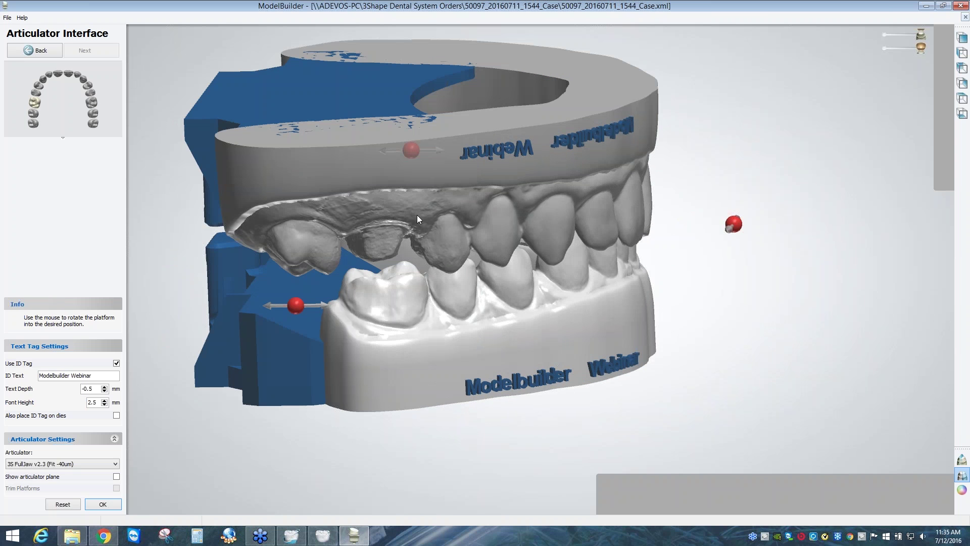
pyautogui.scroll(5, 411, 114)
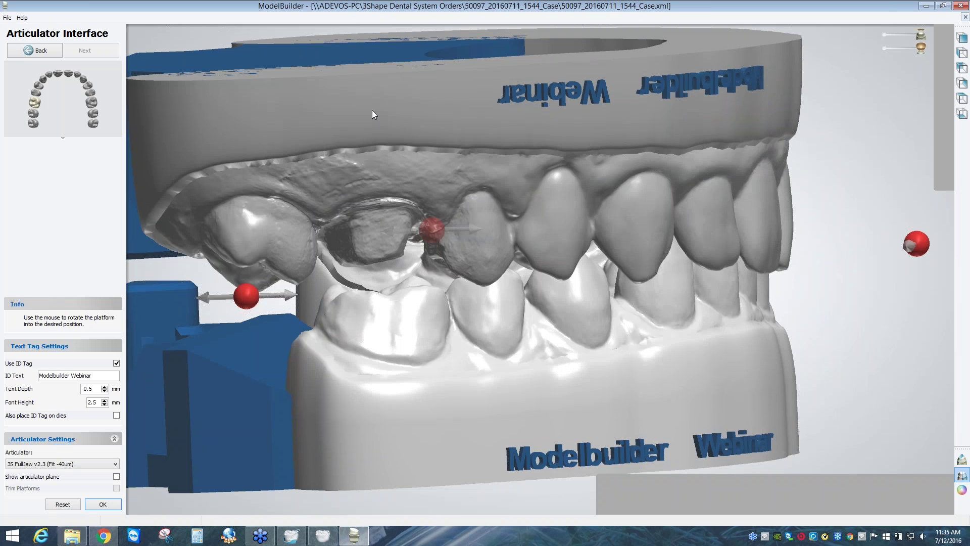
pyautogui.moveTo(372, 111); pyautogui.dragTo(344, 82, button='right')
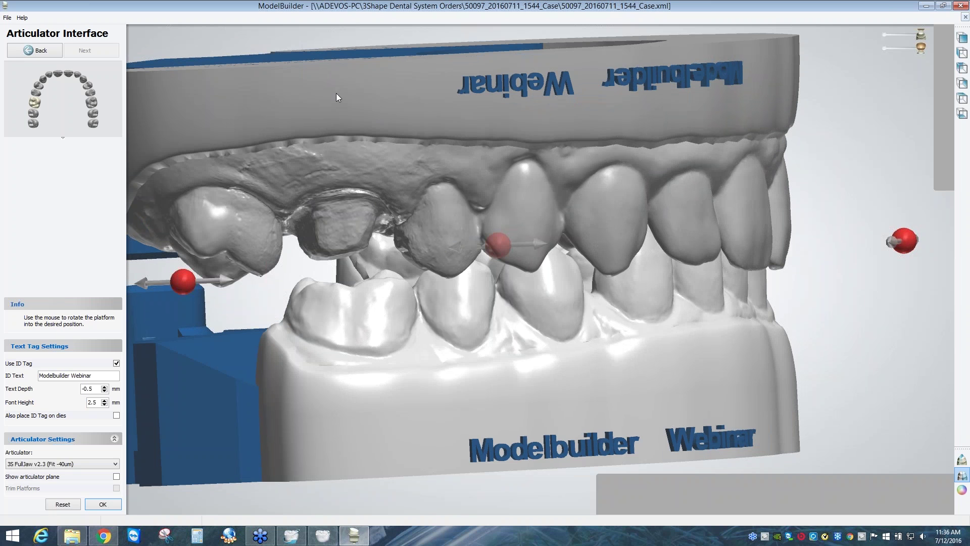
pyautogui.scroll(-3, 405, 217)
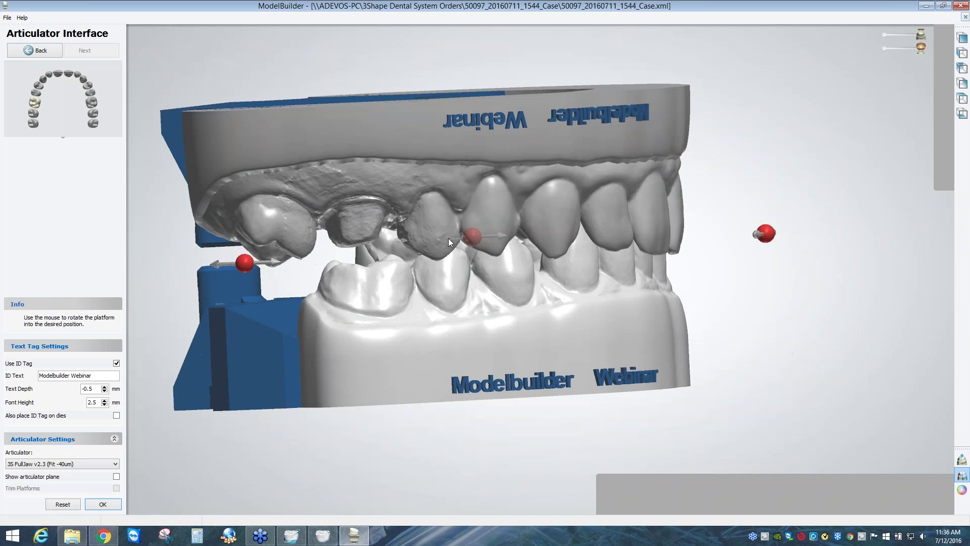
pyautogui.moveTo(448, 238); pyautogui.dragTo(499, 324, button='right')
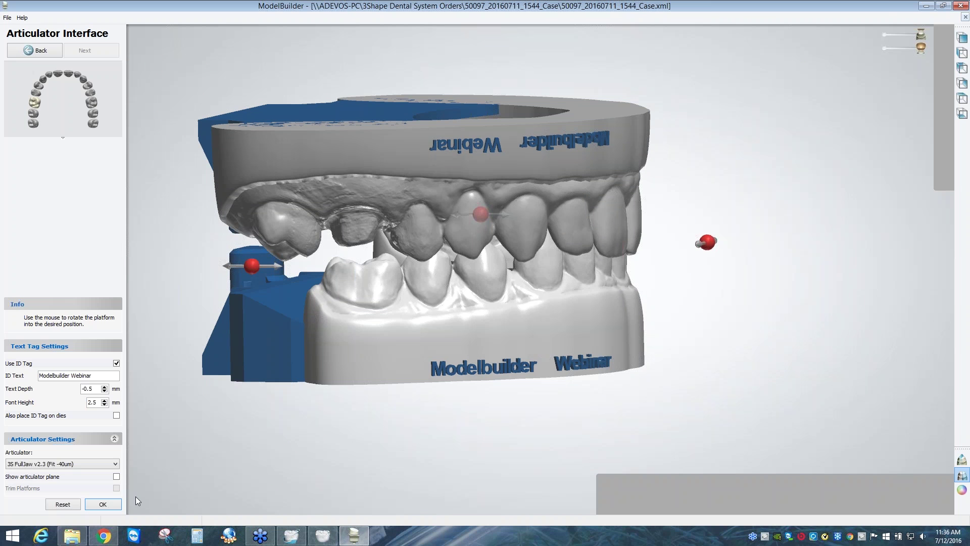
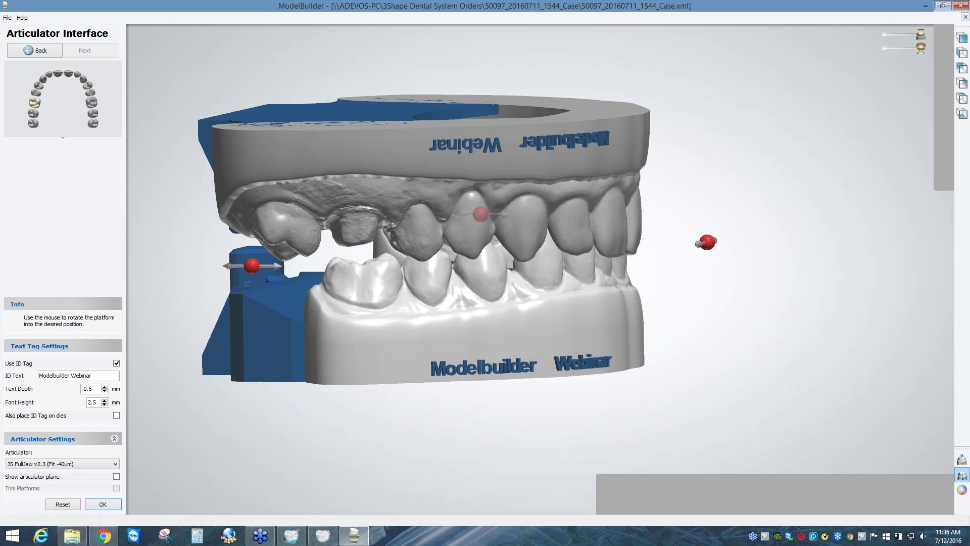
pyautogui.click(103, 504)
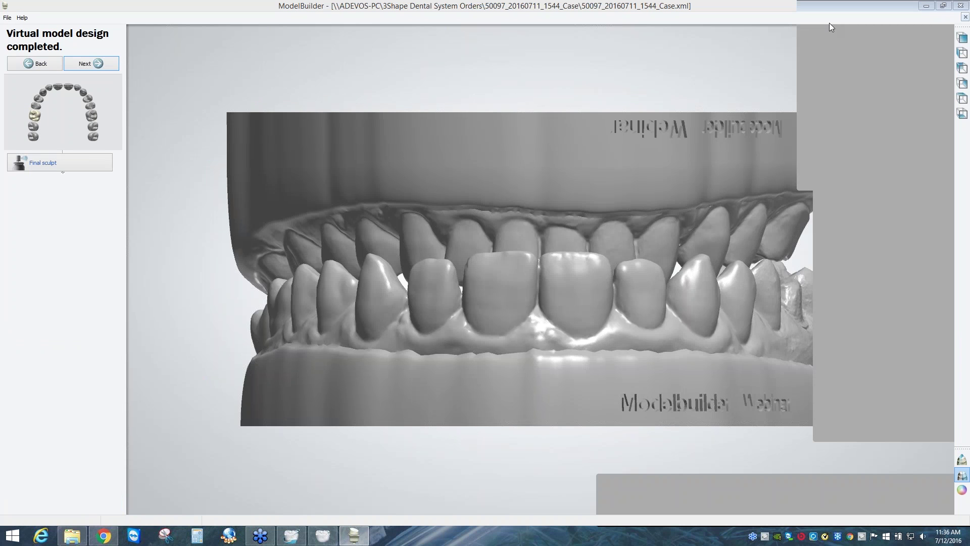
# Inspect the completed models with their articulator plates and engraved tags from several sides, and save all models.
pyautogui.moveTo(707, 151); pyautogui.dragTo(707, 242, button='right')
pyautogui.moveTo(505, 283)
pyautogui.mouseDown(button='right')
pyautogui.moveTo(486, 175)
pyautogui.moveTo(508, 164)
pyautogui.moveTo(505, 401)
pyautogui.moveTo(638, 427)
pyautogui.moveTo(623, 440)
pyautogui.moveTo(566, 442)
pyautogui.mouseUp(button='right')
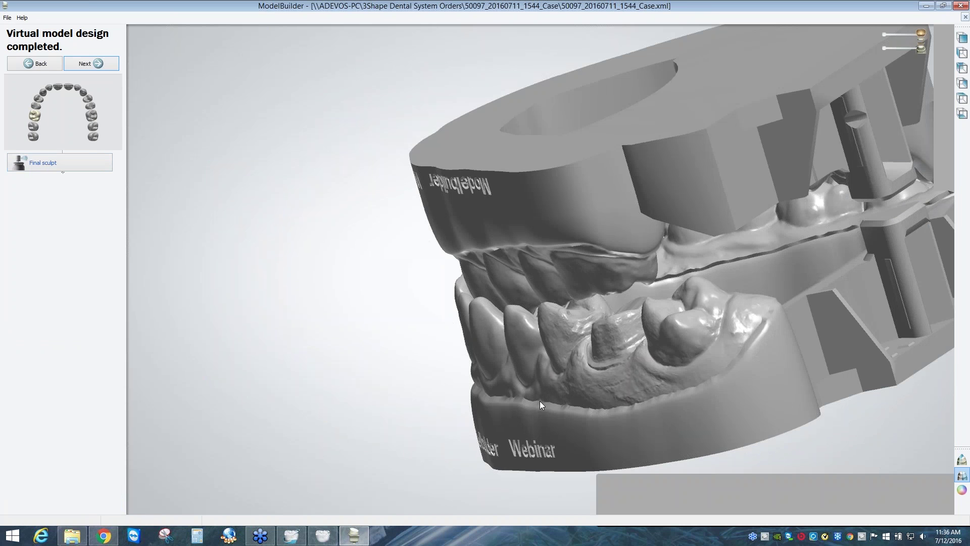
pyautogui.moveTo(539, 404); pyautogui.dragTo(277, 249, button='right')
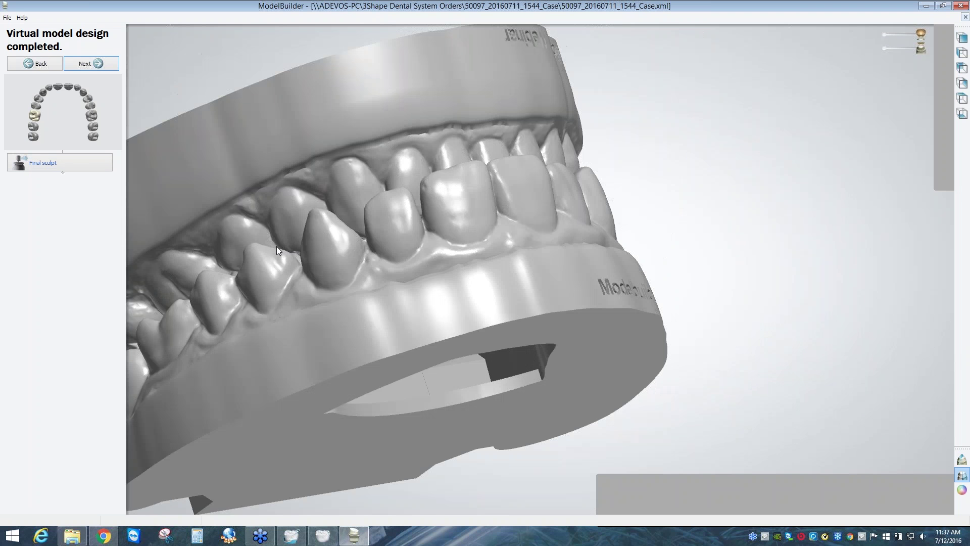
pyautogui.click(99, 63)
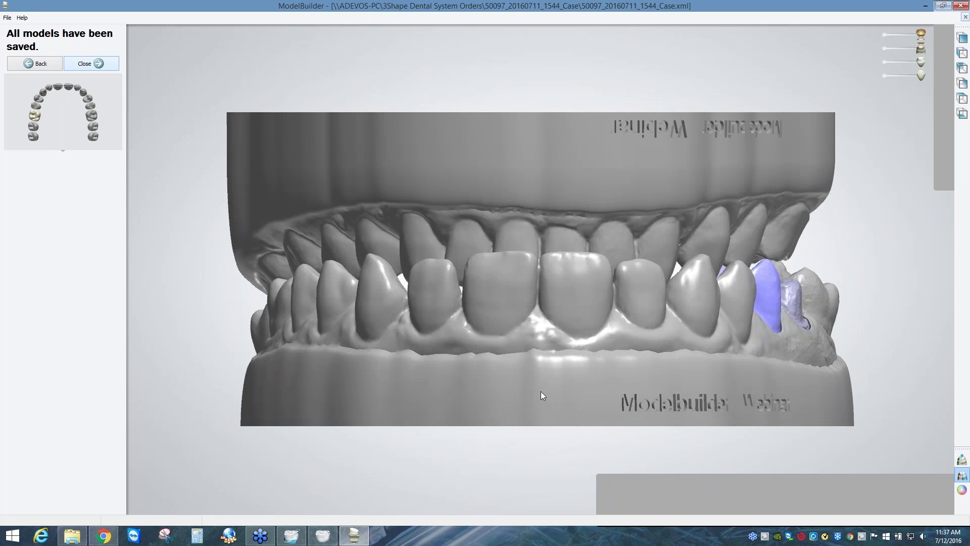
# Make the sectioned upper model semi-transparent and examine how the two removable dies seat inside it.
pyautogui.moveTo(541, 392); pyautogui.dragTo(912, 56, button='right')
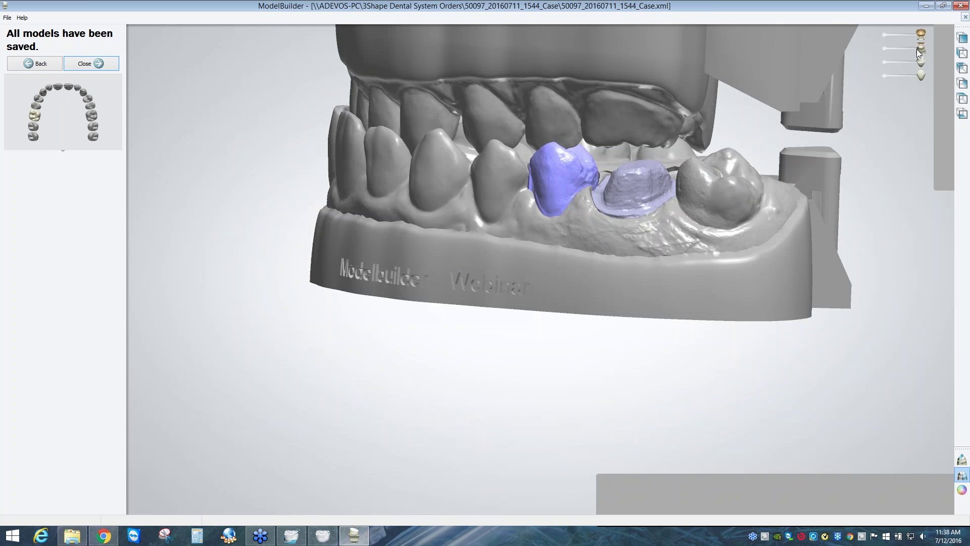
pyautogui.click(916, 49)
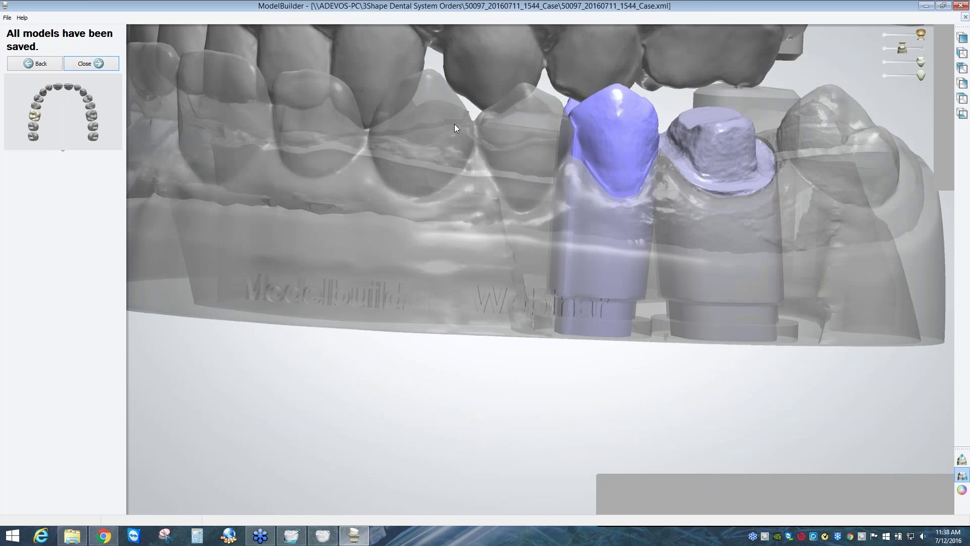
pyautogui.scroll(5, 498, 258)
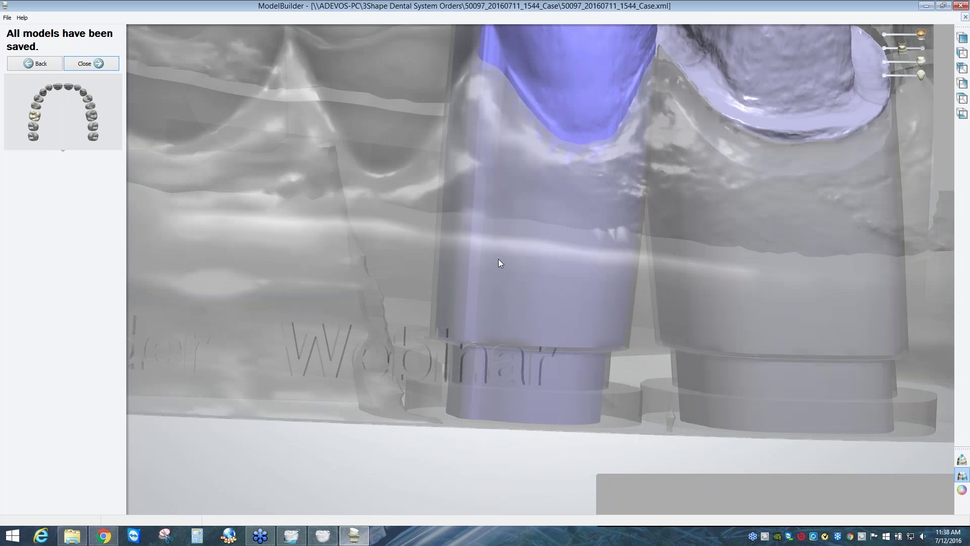
pyautogui.moveTo(498, 259); pyautogui.dragTo(520, 210, button='right')
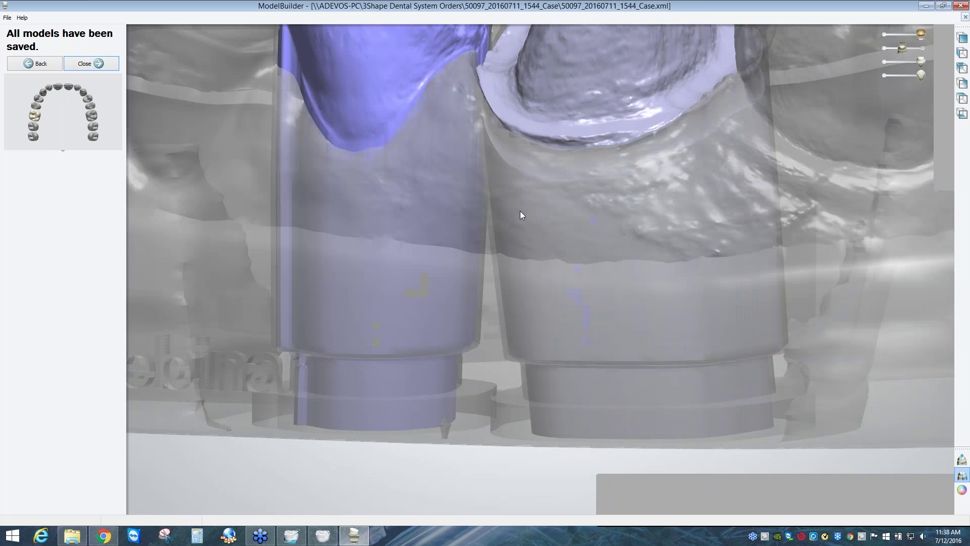
pyautogui.scroll(-6, 532, 256)
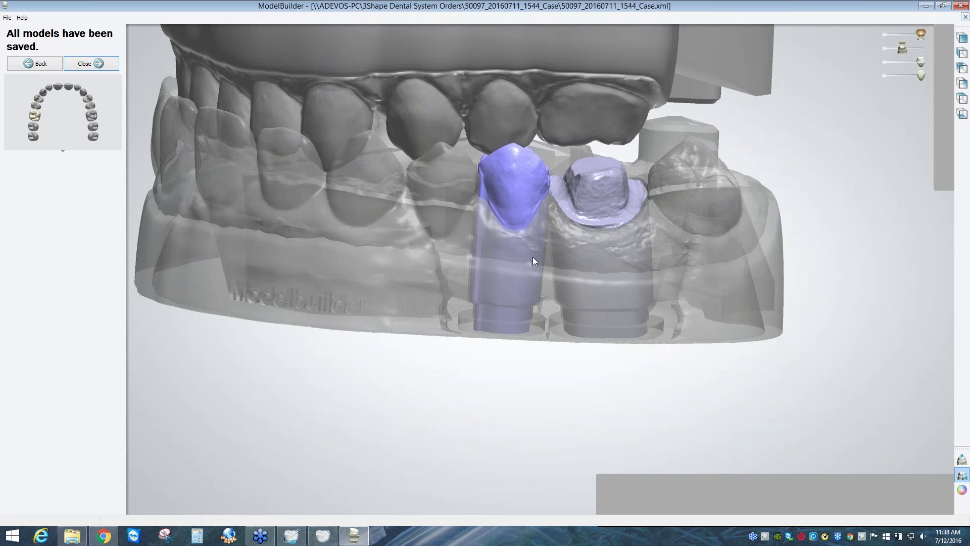
pyautogui.moveTo(533, 256); pyautogui.dragTo(144, 78, button='right')
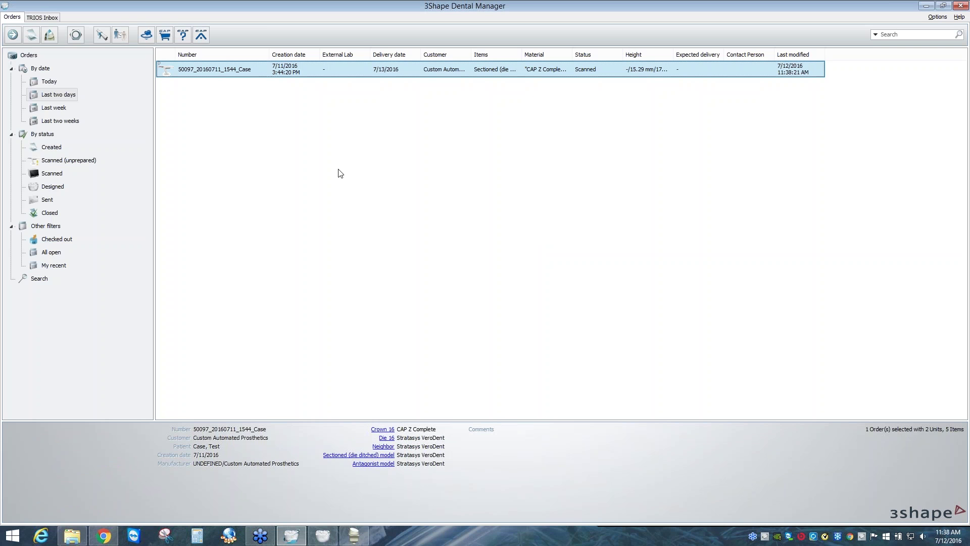
# Generate the CAM output for the scanned case in 3Shape Dental Manager.
pyautogui.press('XF86AudioLowerVolume')
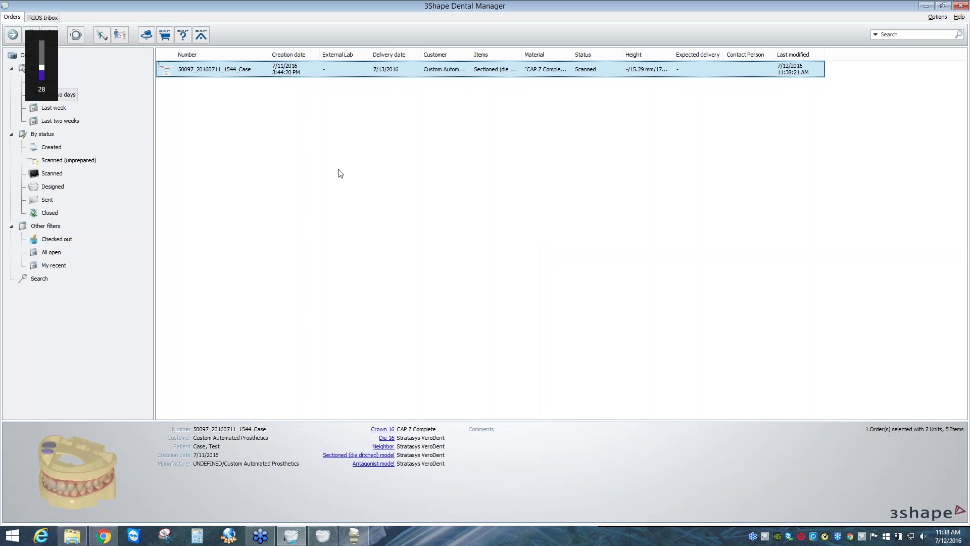
pyautogui.click(302, 124)
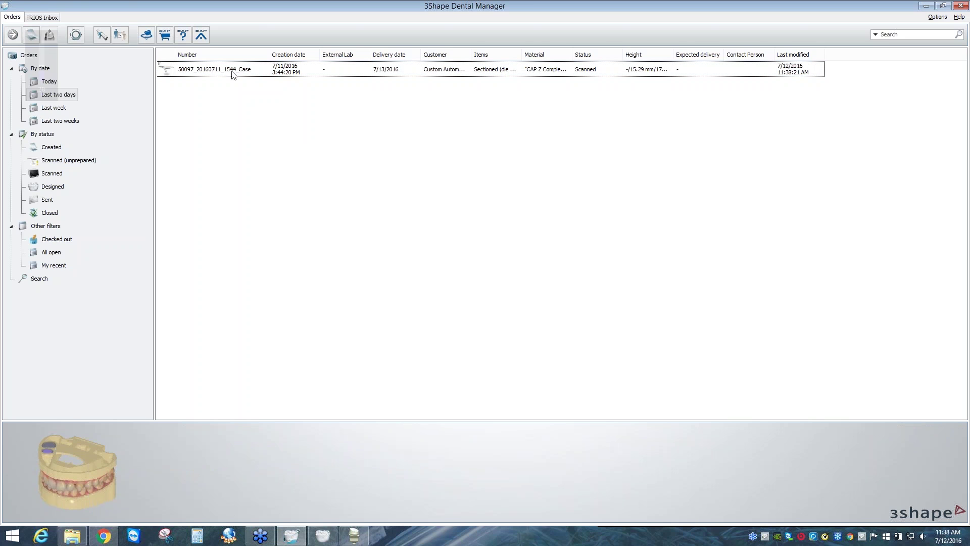
pyautogui.click(233, 71)
pyautogui.rightClick(262, 205)
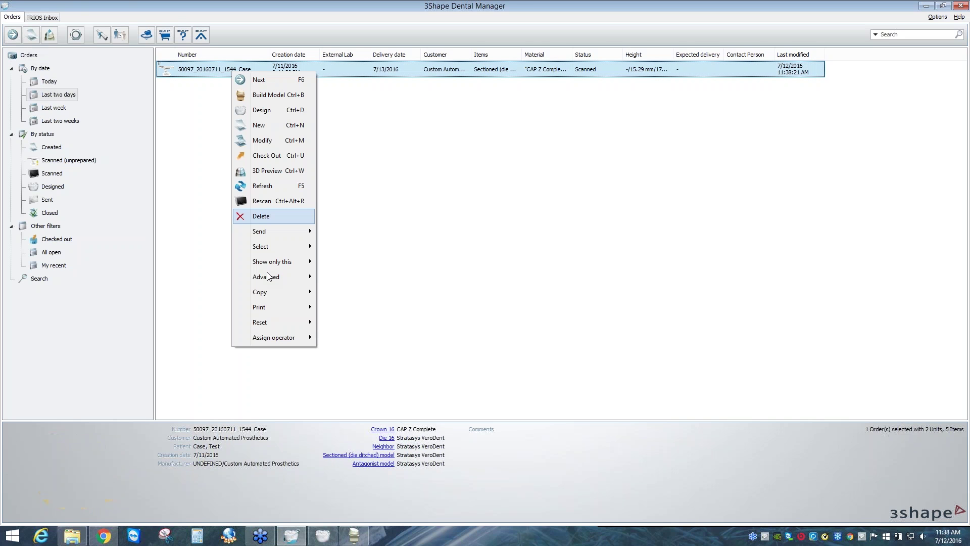
pyautogui.moveTo(269, 277)
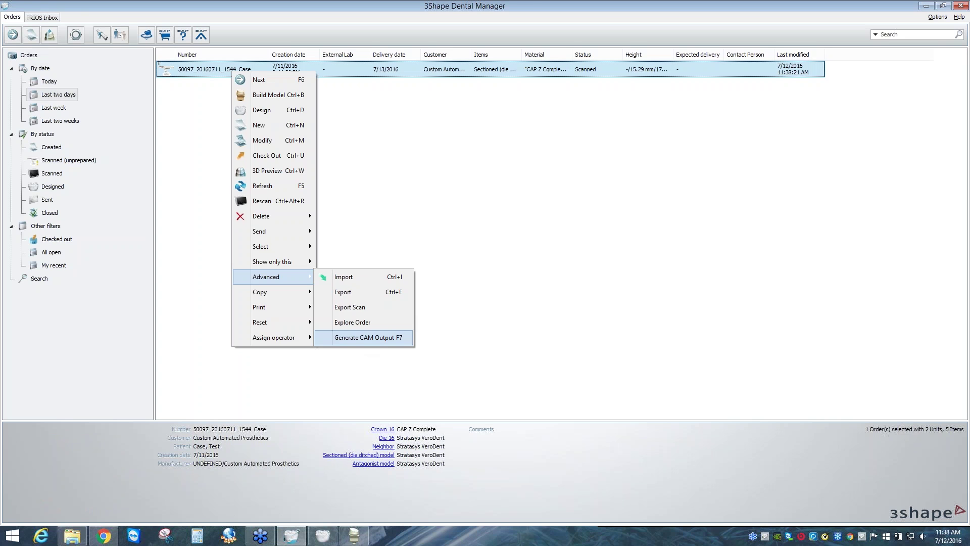
pyautogui.click(368, 337)
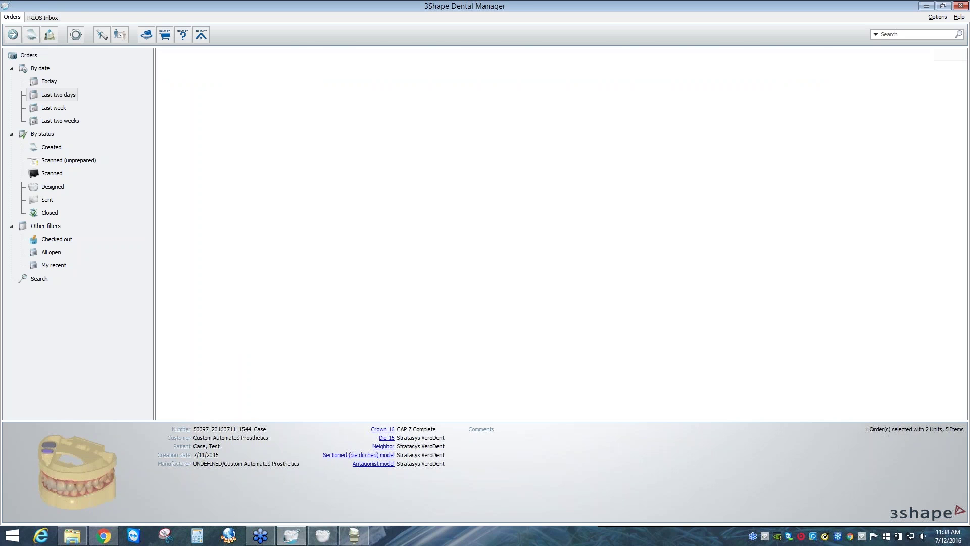
# Open the case's CAM output folder to review the exported STL files for the models and dies, and close it.
pyautogui.rightClick(250, 70)
pyautogui.moveTo(329, 281)
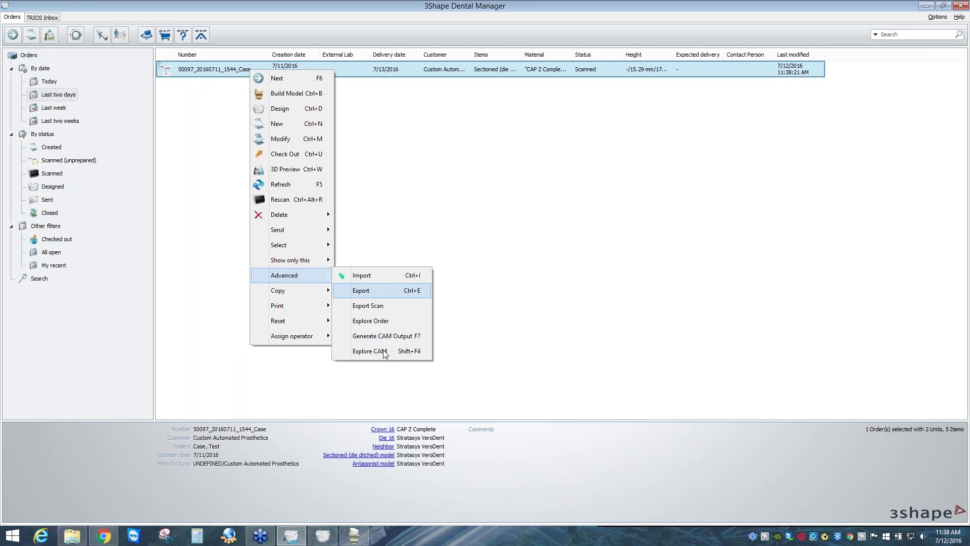
pyautogui.click(384, 351)
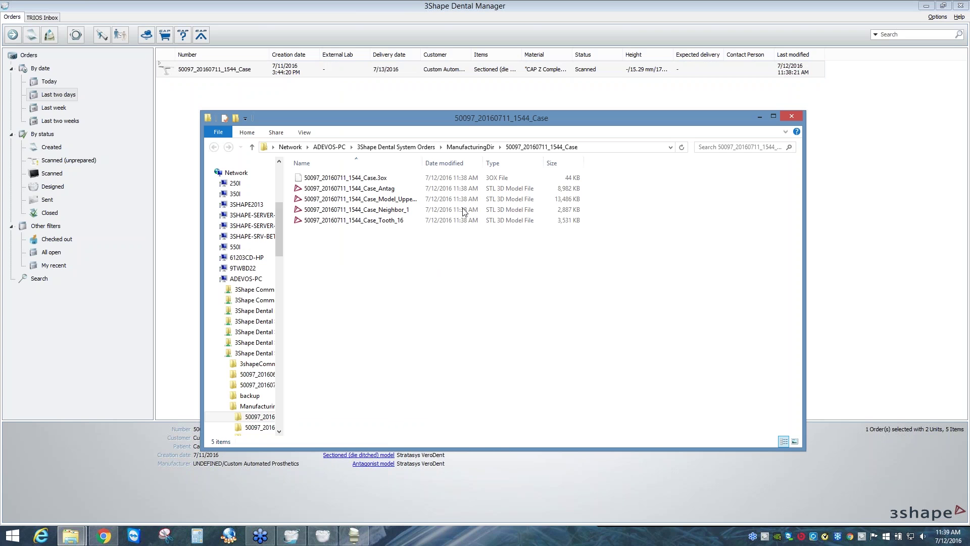
pyautogui.click(452, 221)
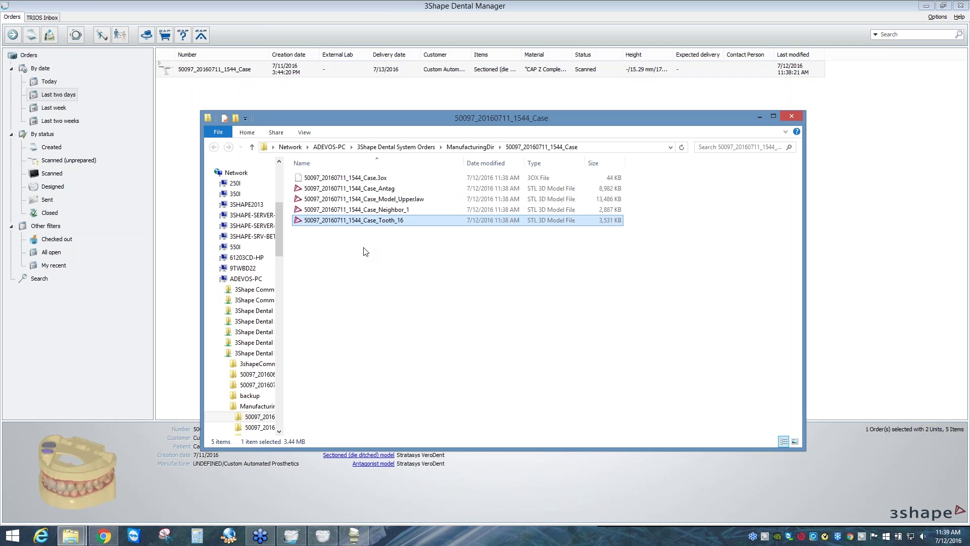
pyautogui.click(792, 117)
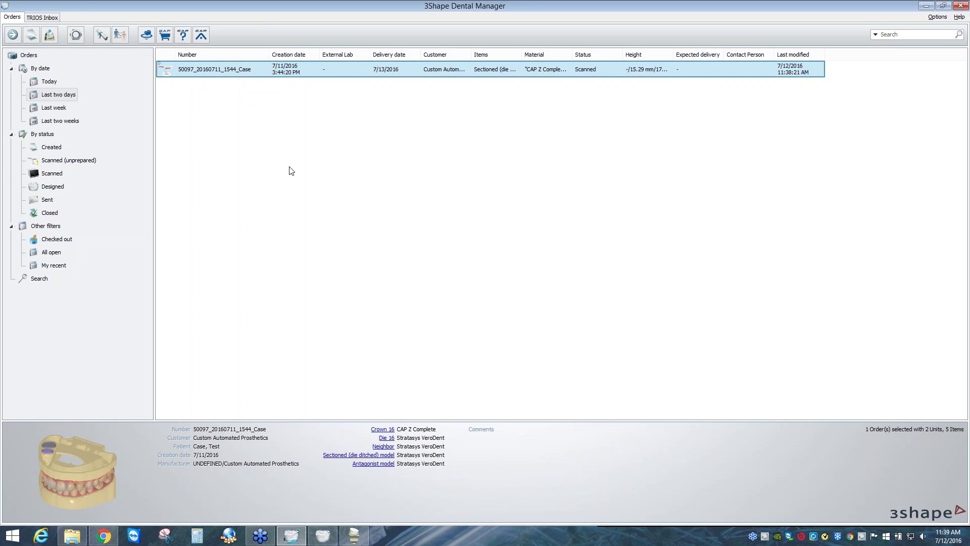
# Start a new order with "test" as the patient's last name and "2" as the first name.
pyautogui.click(33, 34)
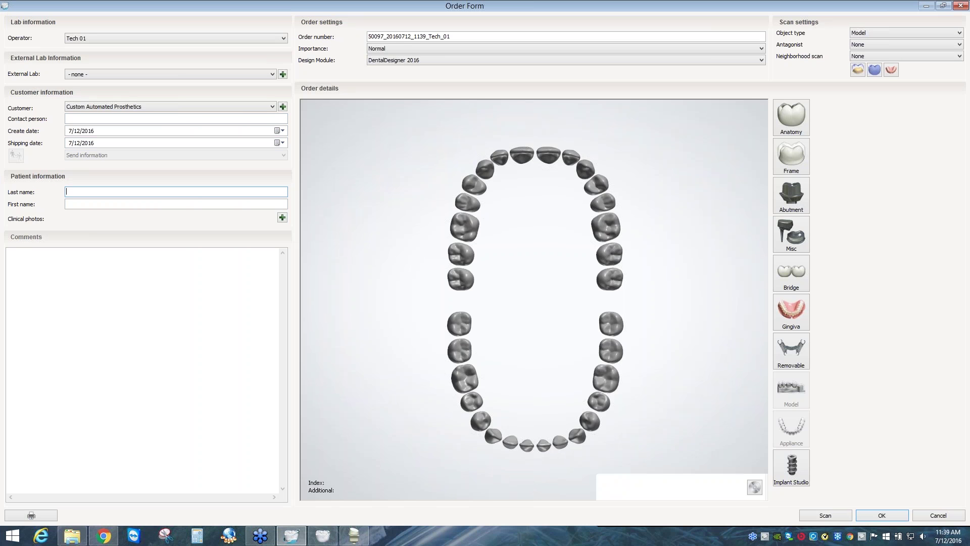
pyautogui.write('test')
pyautogui.press('Tab')
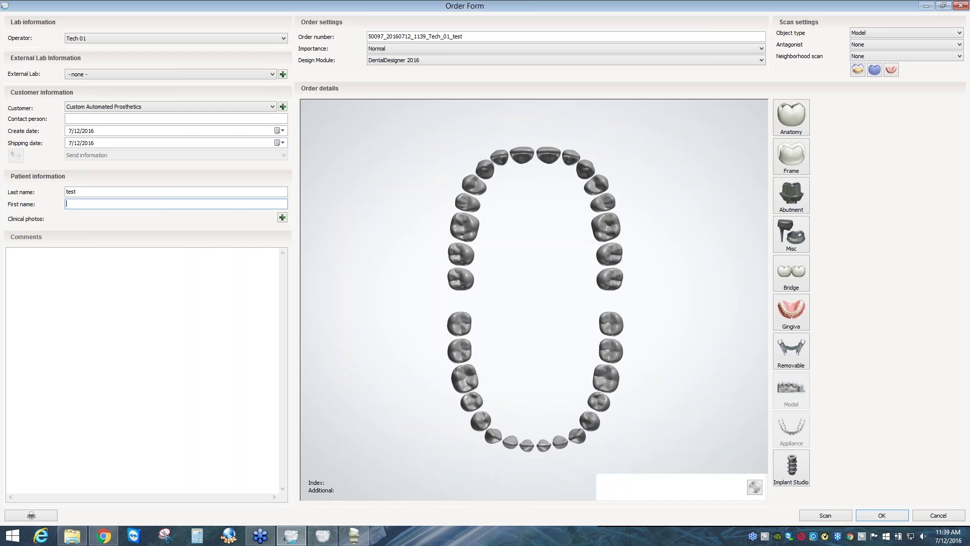
pyautogui.write('2')
# Set the new order's scan object type to Digital impression and its antagonist scan to Antagonist.
pyautogui.click(881, 33)
pyautogui.click(882, 43)
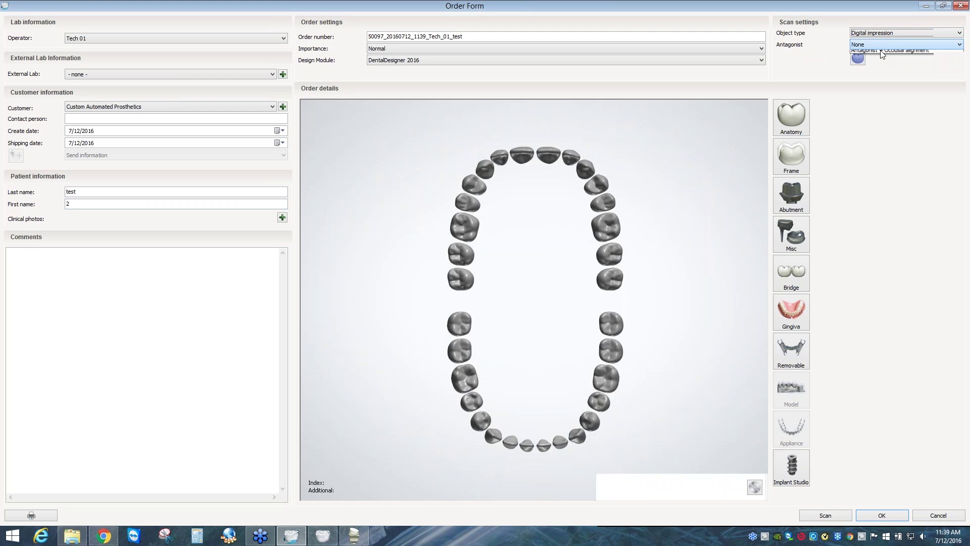
pyautogui.click(882, 44)
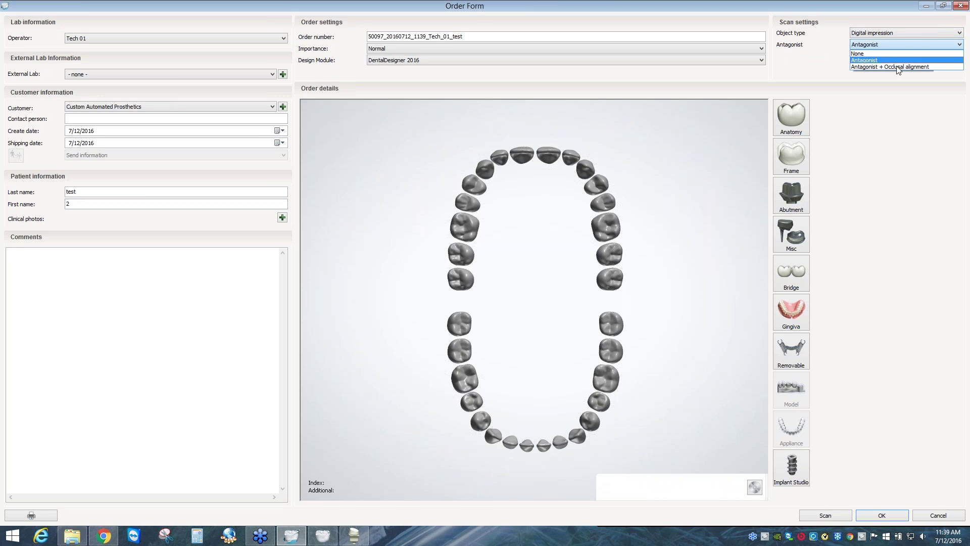
pyautogui.click(867, 62)
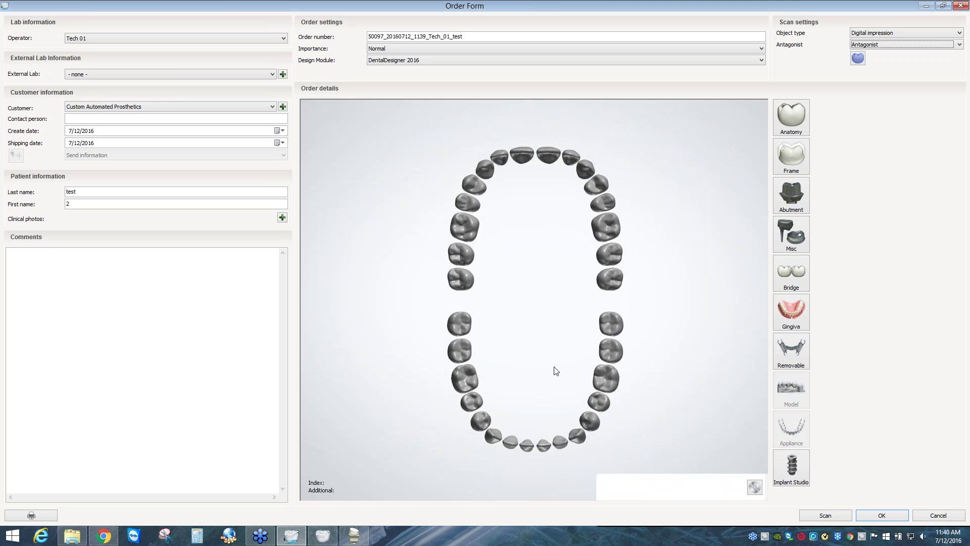
# Add an abutment on tooth 36 using the CAP nt Nobel-Active(F) system and the RP(4.3/5.0) Ti Custom Abutment kit.
pyautogui.click(608, 382)
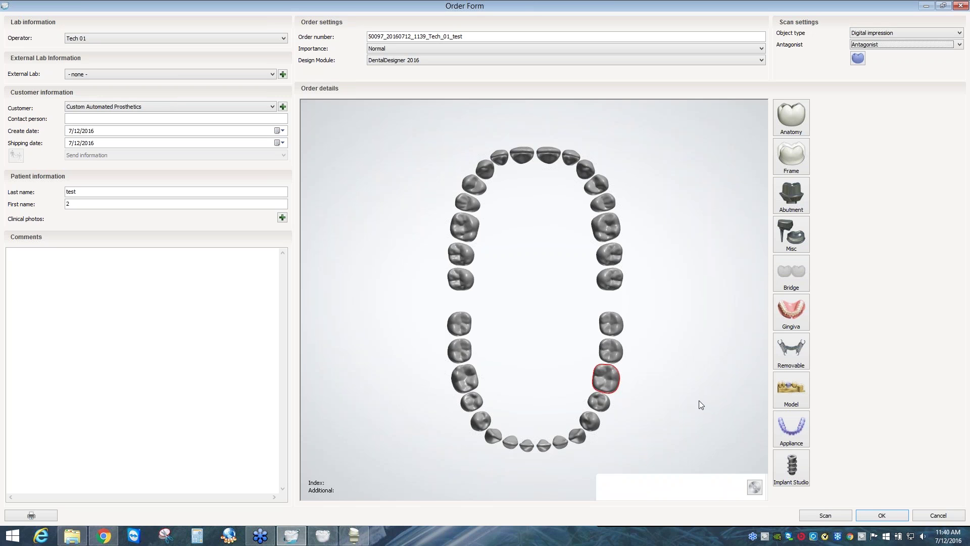
pyautogui.click(792, 201)
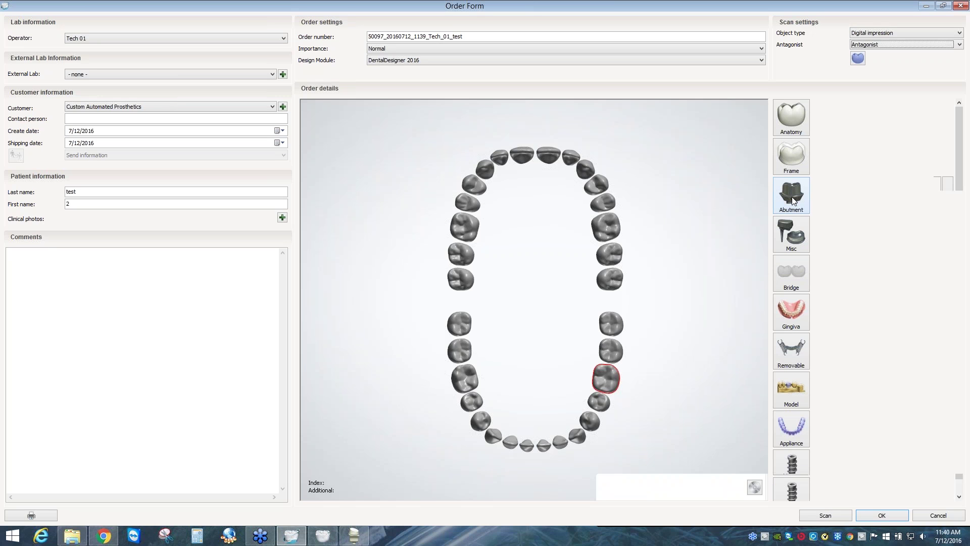
pyautogui.click(792, 201)
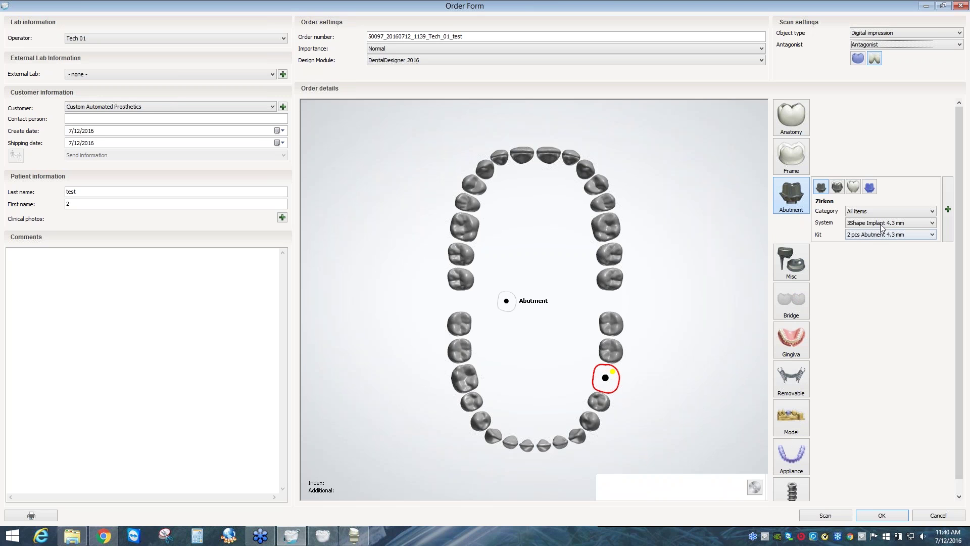
pyautogui.click(880, 223)
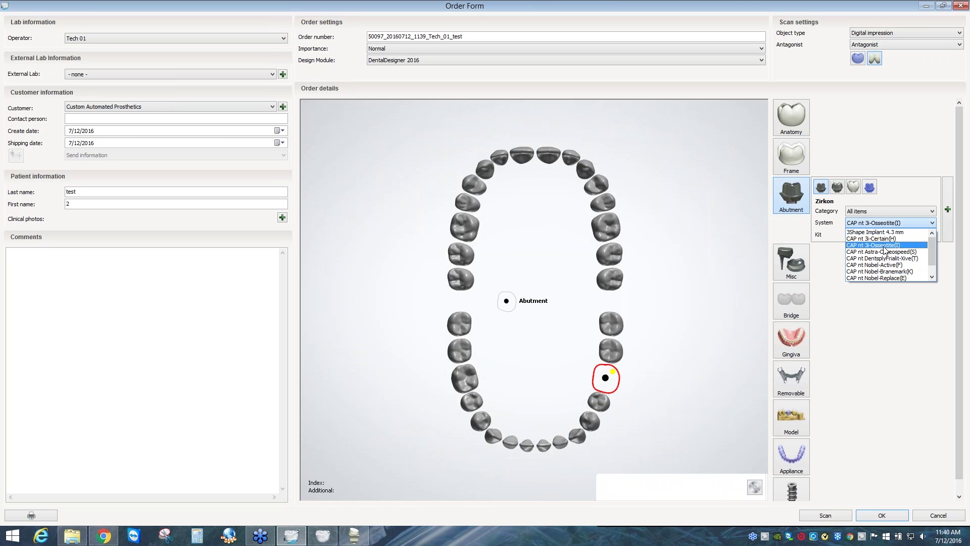
pyautogui.click(879, 265)
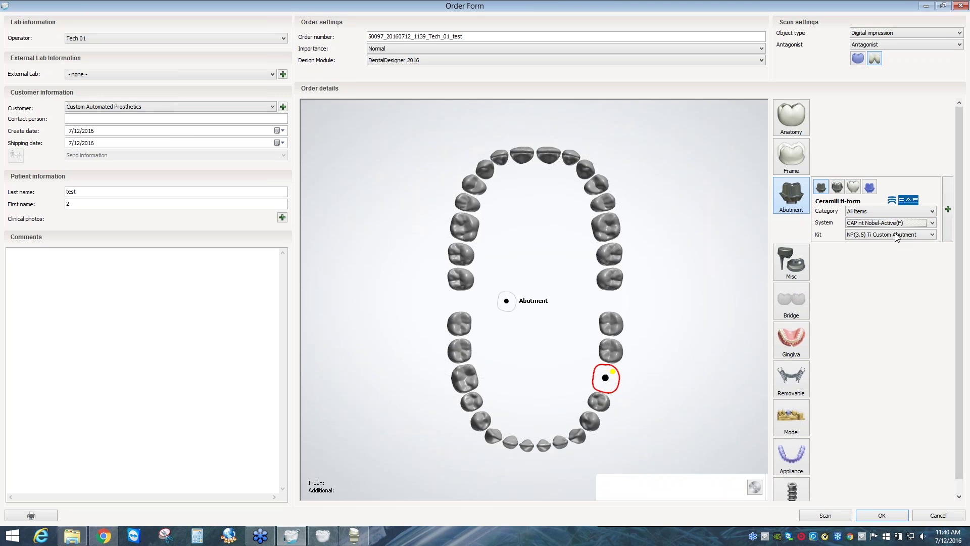
pyautogui.click(897, 236)
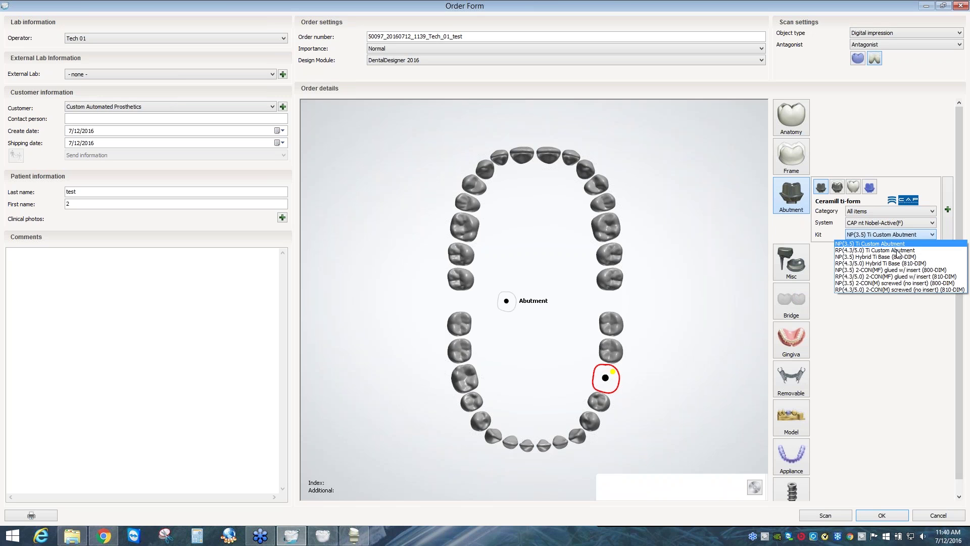
pyautogui.click(897, 251)
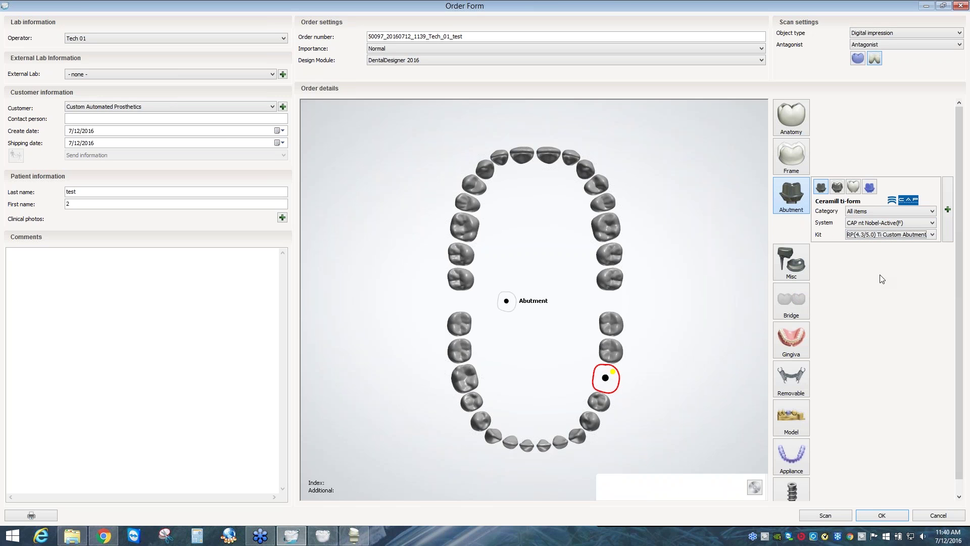
# Add the CAP Stratasys Model Quad in Stratasys VeroDent to the order, review the scan settings and save the order.
pyautogui.click(790, 417)
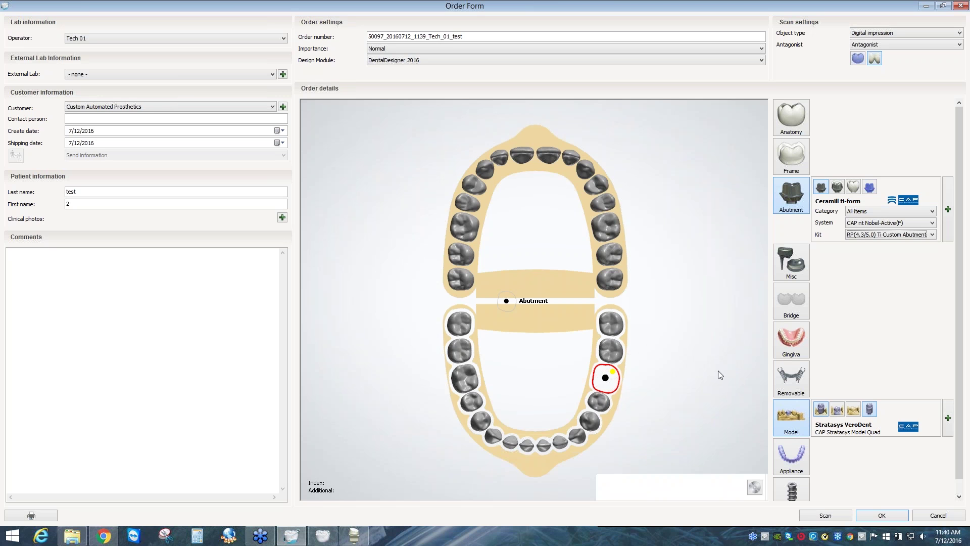
pyautogui.click(874, 57)
pyautogui.click(877, 59)
pyautogui.press('Return')
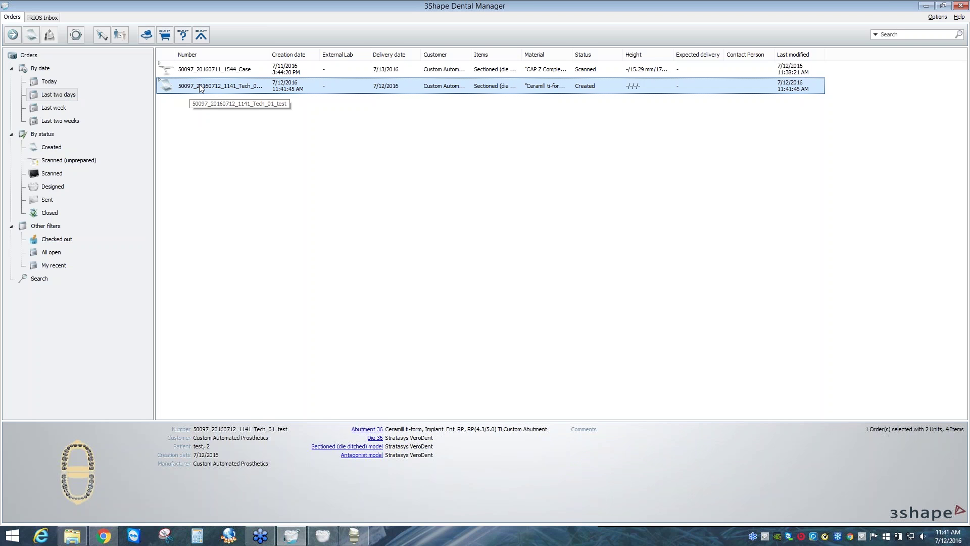
# Start importing scans into the new order and load Raw Preparation scan from the Scans Lower folder as the gingival scan.
pyautogui.rightClick(201, 89)
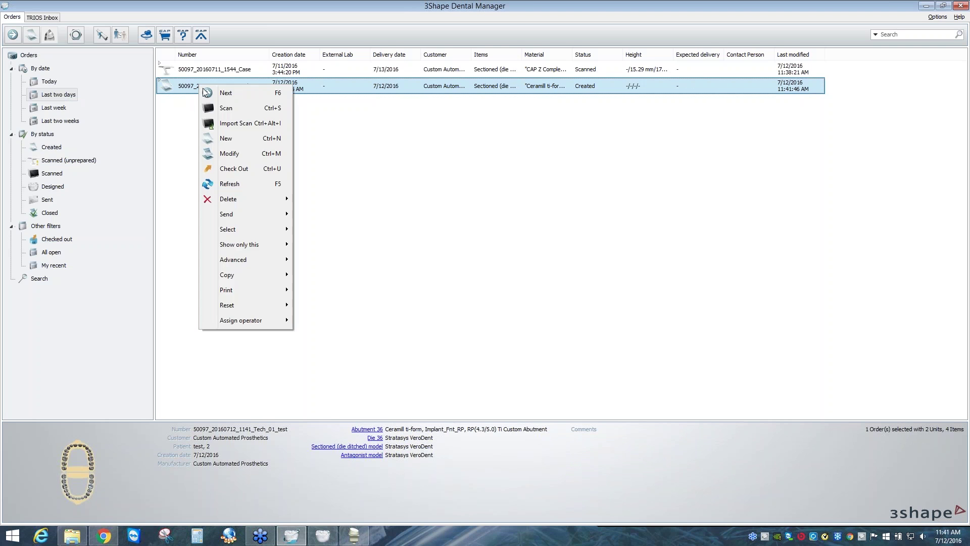
pyautogui.click(229, 125)
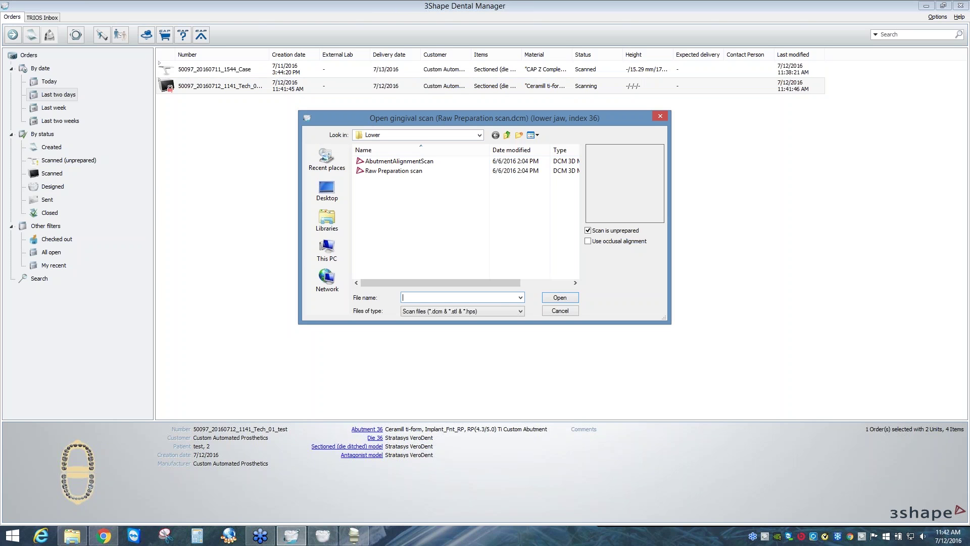
pyautogui.click(327, 190)
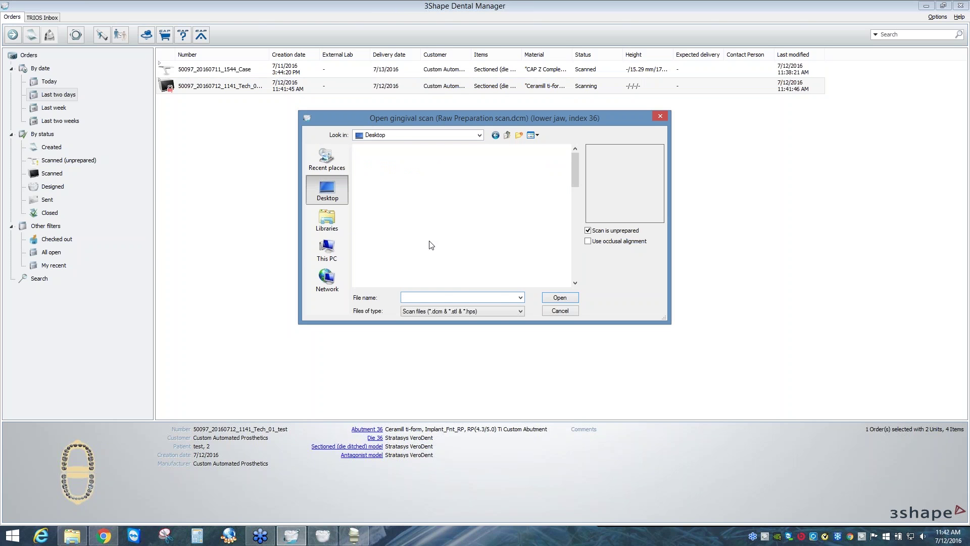
pyautogui.doubleClick(396, 274)
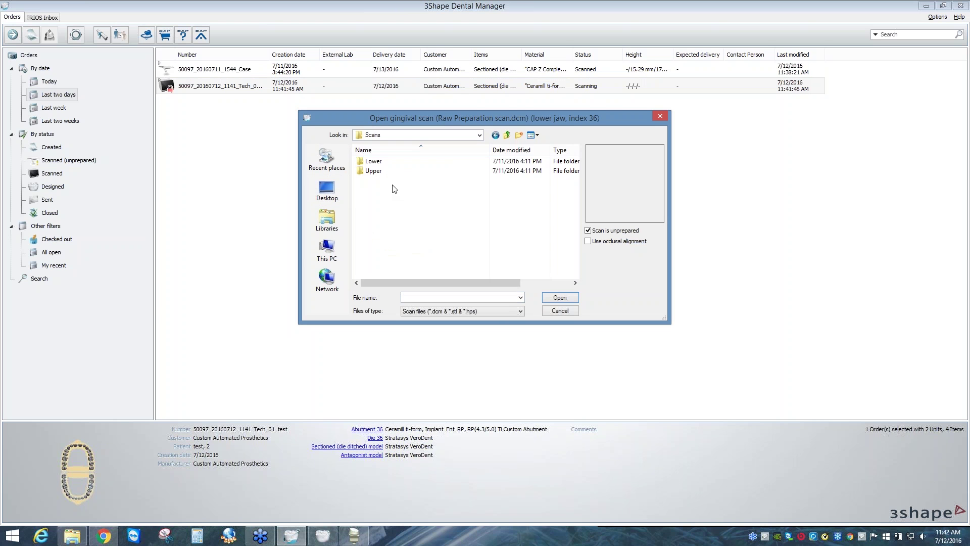
pyautogui.doubleClick(379, 163)
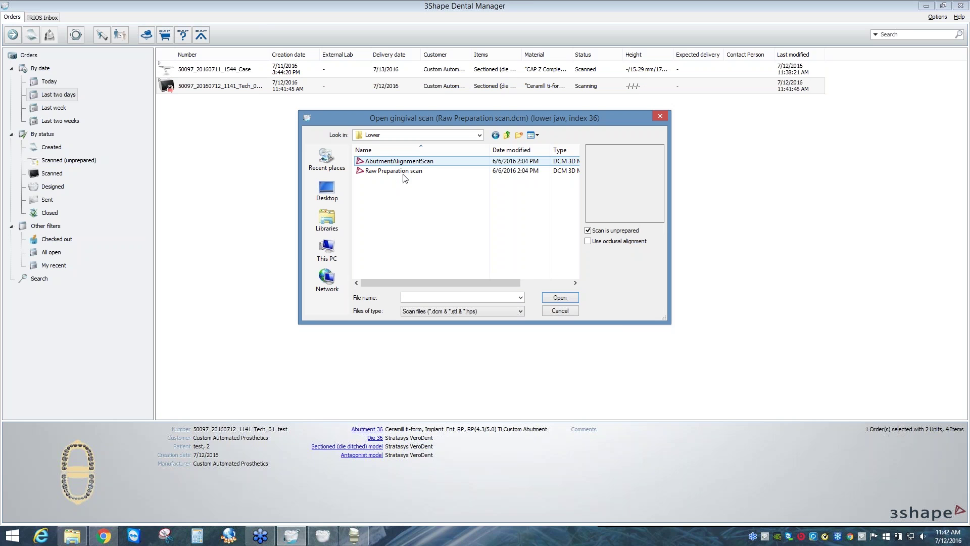
pyautogui.click(400, 172)
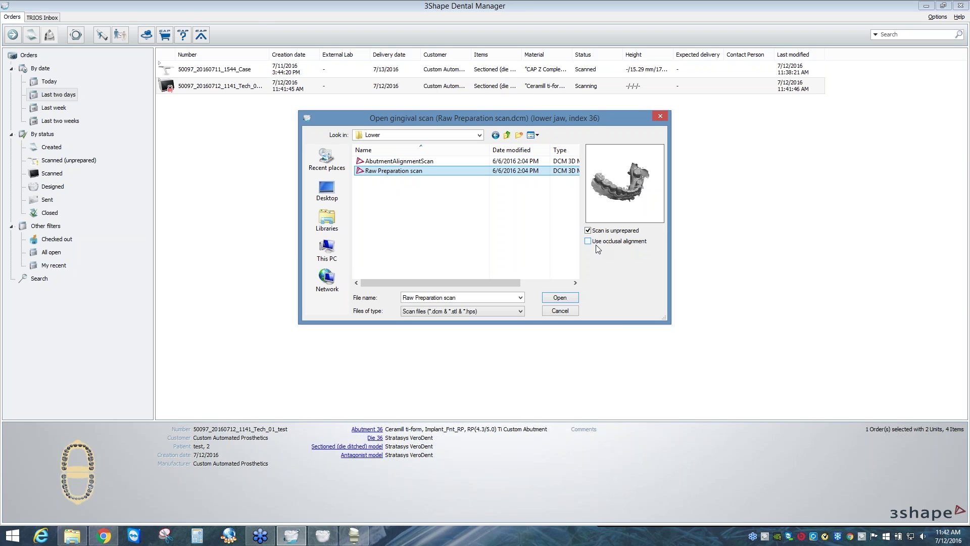
pyautogui.click(560, 299)
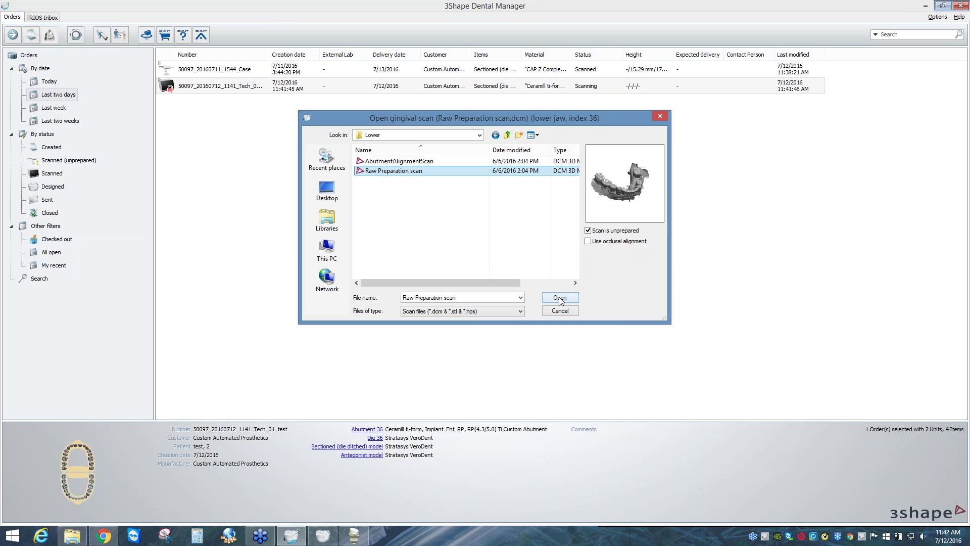
# Load Raw Antagonist scan from the Upper folder as the antagonist scan.
pyautogui.click(507, 136)
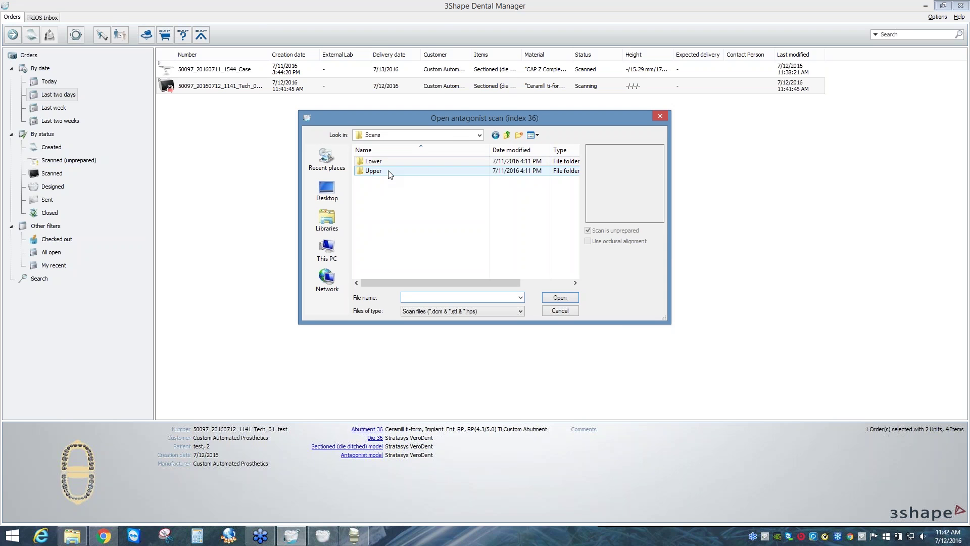
pyautogui.doubleClick(404, 170)
pyautogui.click(406, 163)
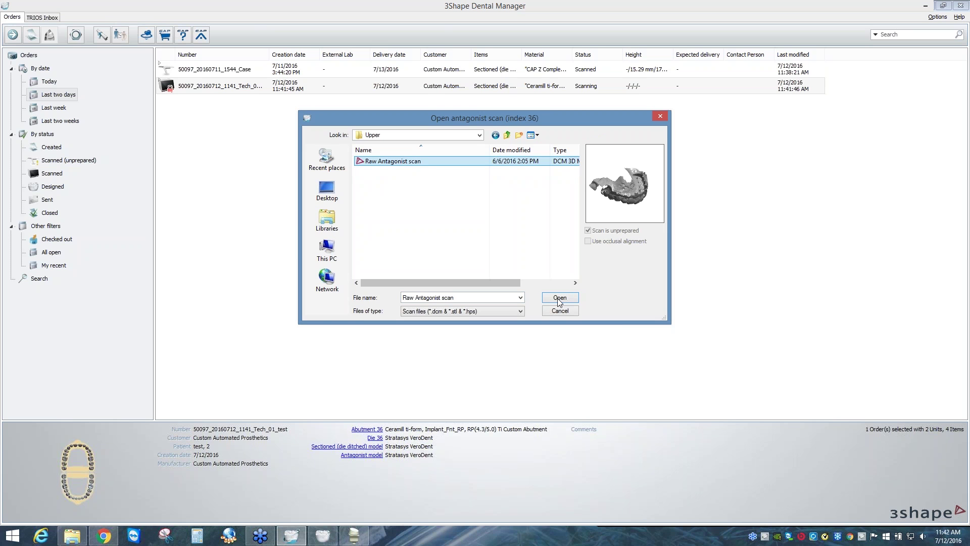
pyautogui.click(560, 299)
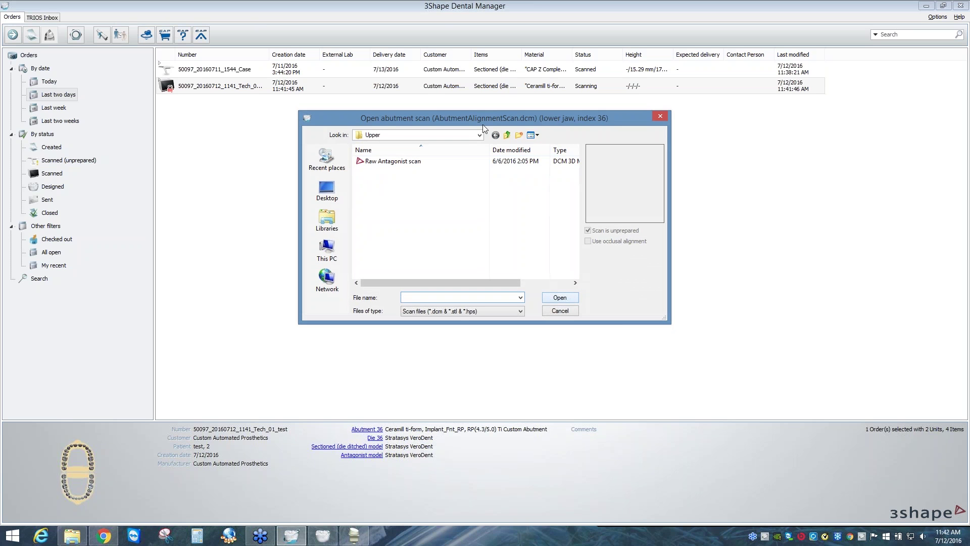
# Load AbutmentAlignmentScan from the Lower folder as the lower jaw's abutment scan.
pyautogui.click(507, 136)
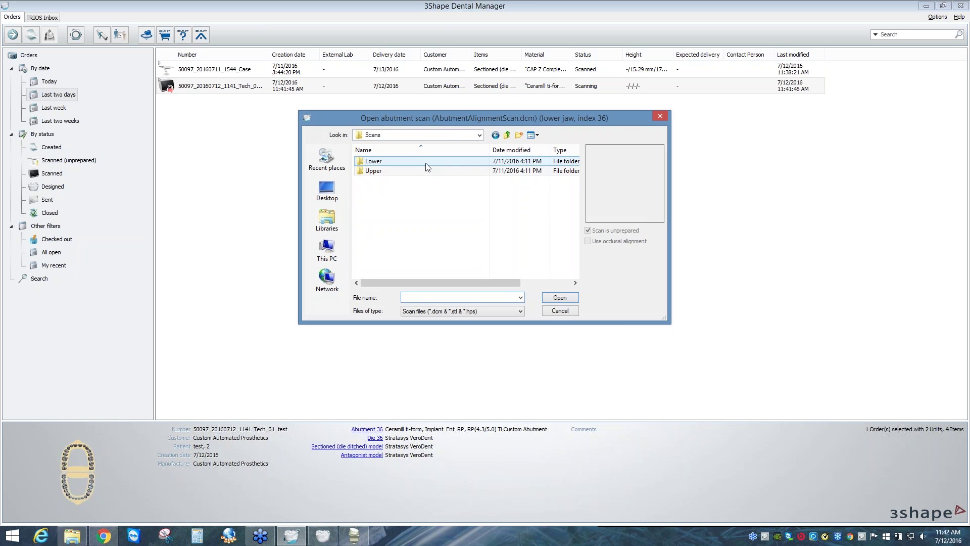
pyautogui.doubleClick(426, 163)
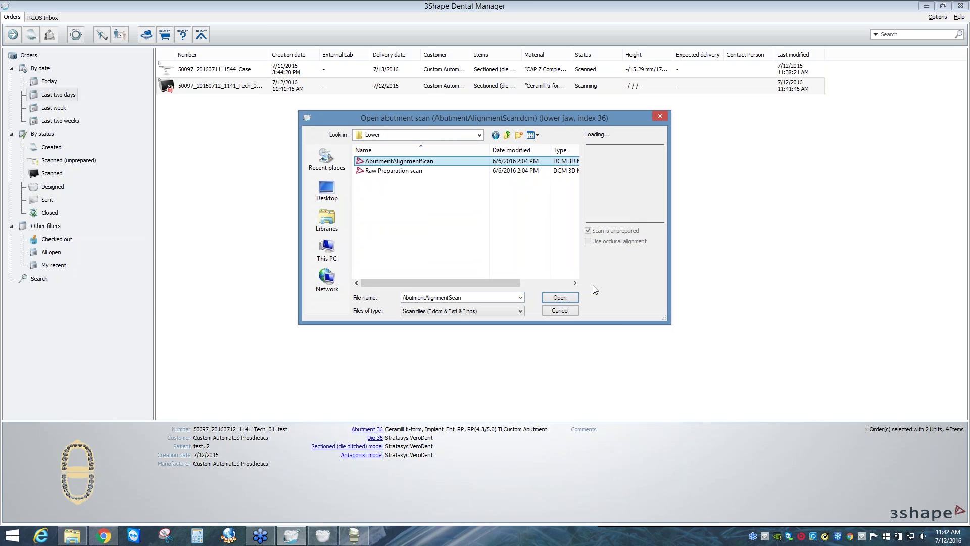
pyautogui.click(561, 298)
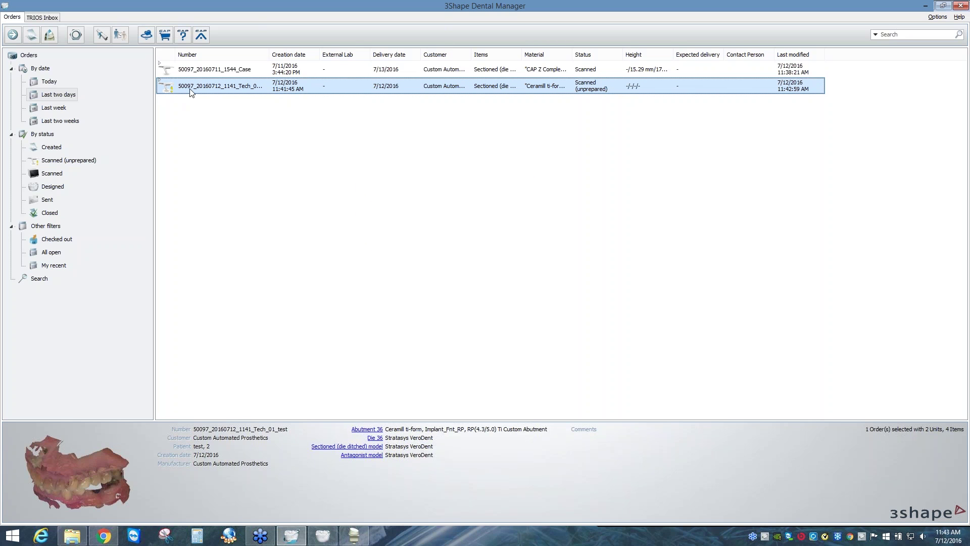
# Open the imported order for design and clear the existing trim line around the lower jaw scan.
pyautogui.rightClick(217, 86)
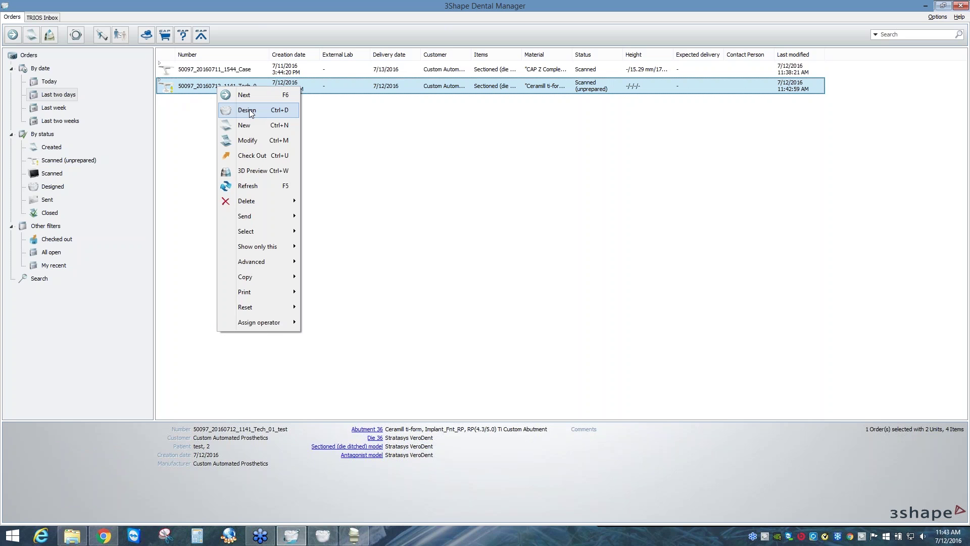
pyautogui.click(247, 110)
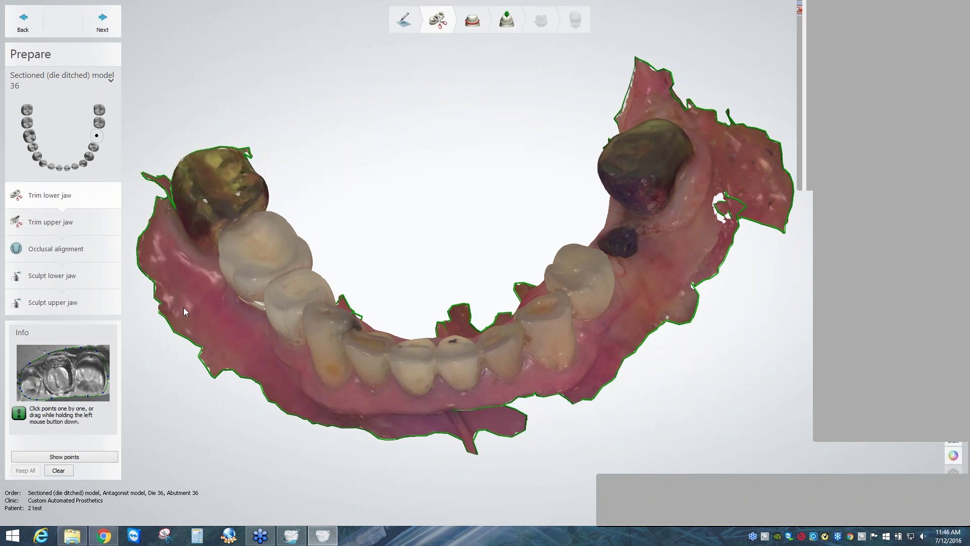
pyautogui.moveTo(184, 307); pyautogui.dragTo(174, 357, button='right')
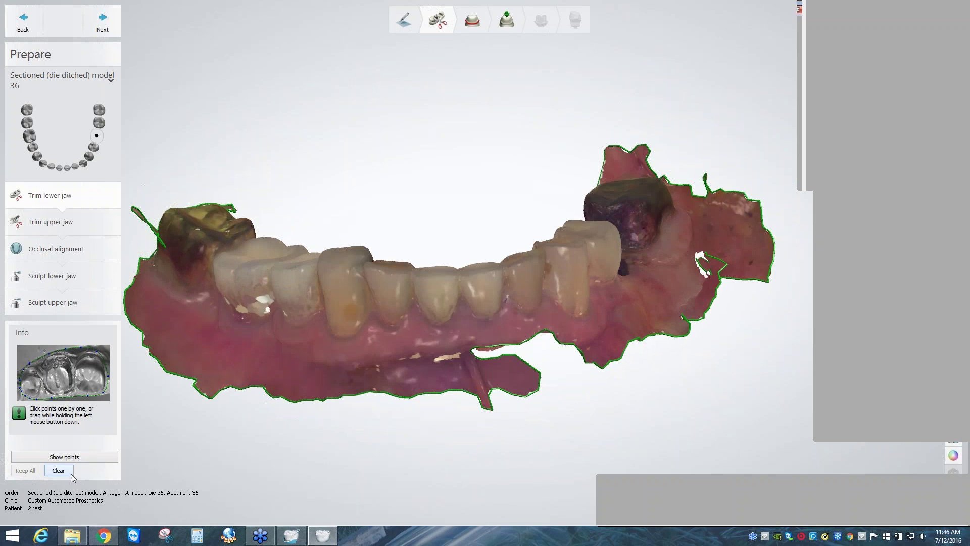
pyautogui.click(69, 472)
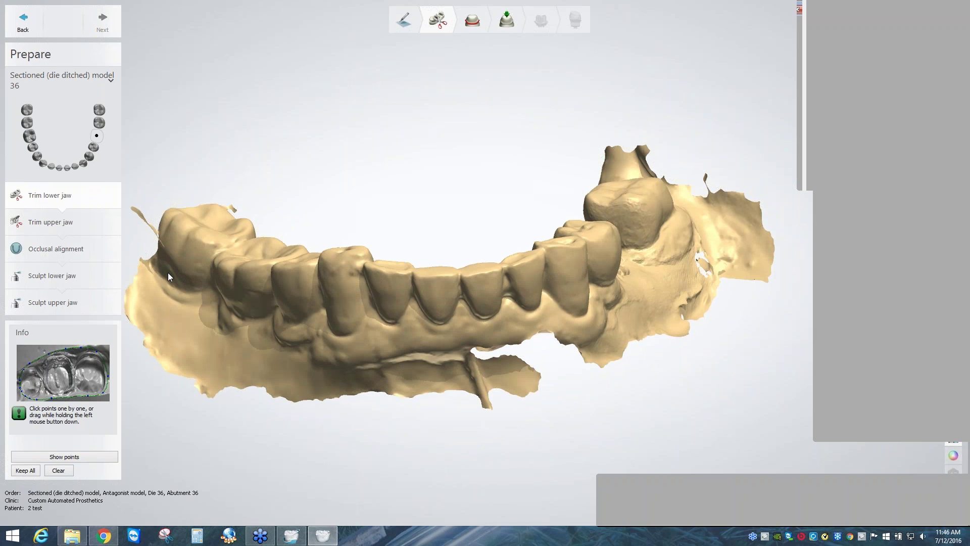
# Draw the lower jaw's trim line along the outer gum below the teeth and around the last molar behind the implant site.
pyautogui.click(166, 286)
pyautogui.click(178, 237)
pyautogui.click(686, 215)
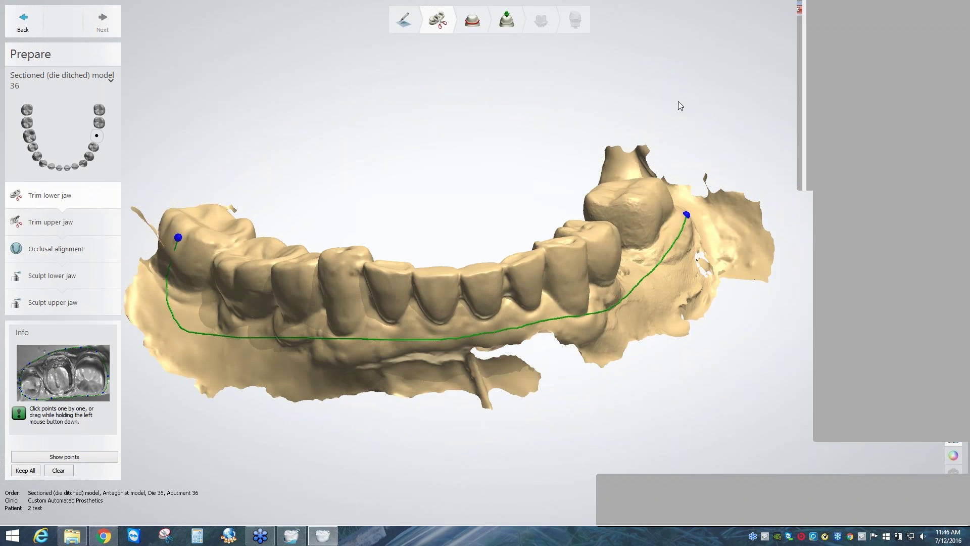
pyautogui.moveTo(678, 101); pyautogui.dragTo(480, 87, button='right')
pyautogui.scroll(3, 480, 87)
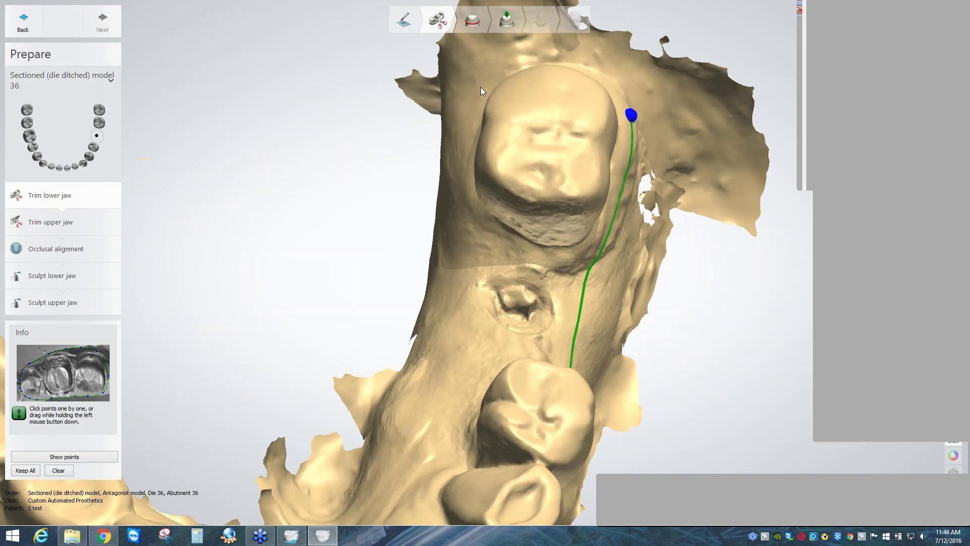
pyautogui.click(478, 91)
# Continue the trim line along the inner gum of the lower jaw toward the last molar on the opposite side.
pyautogui.moveTo(371, 151); pyautogui.dragTo(340, 289, button='right')
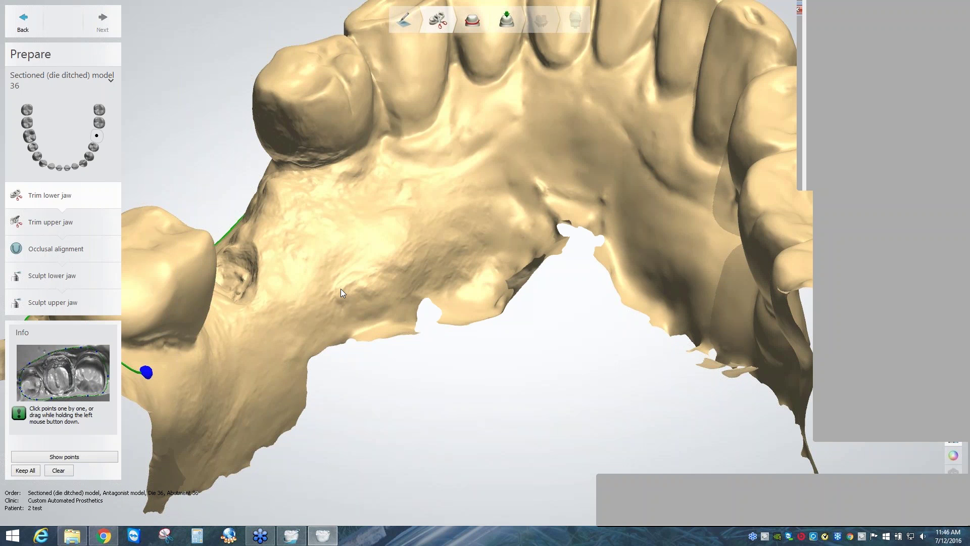
pyautogui.click(365, 263)
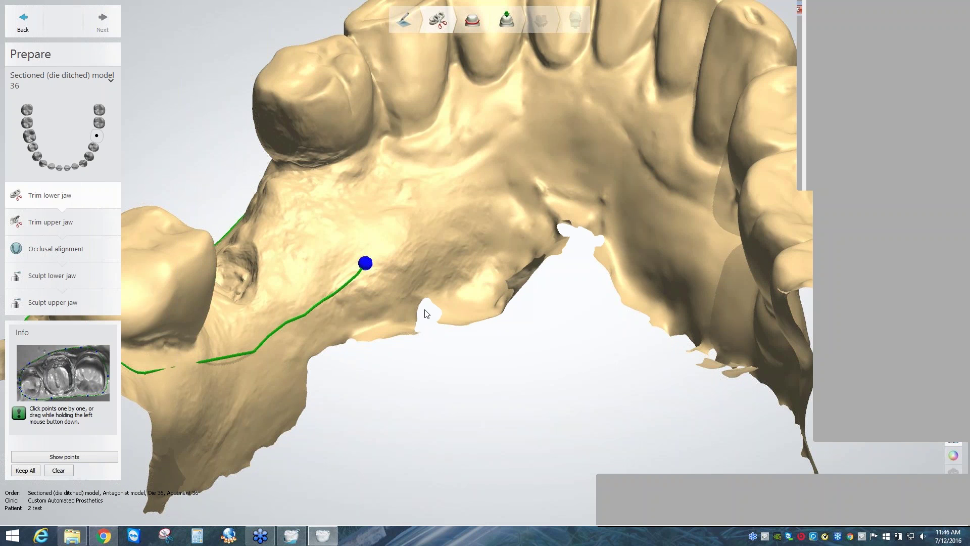
pyautogui.moveTo(426, 314); pyautogui.dragTo(641, 436, button='right')
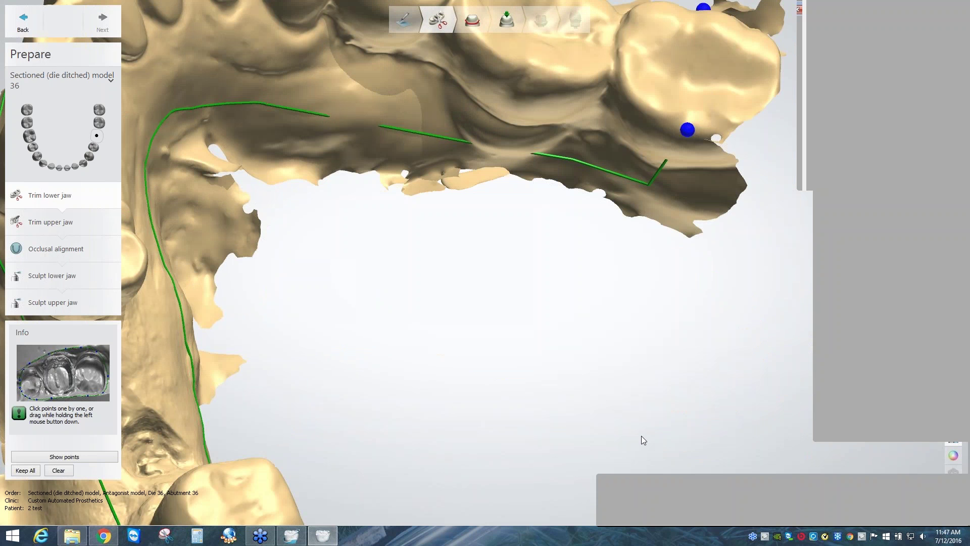
# Close the trim line across the last molar opposite the implant side and check its course around the lower arch.
pyautogui.moveTo(686, 176); pyautogui.dragTo(641, 390, button='middle')
pyautogui.moveTo(641, 390); pyautogui.dragTo(591, 251, button='right')
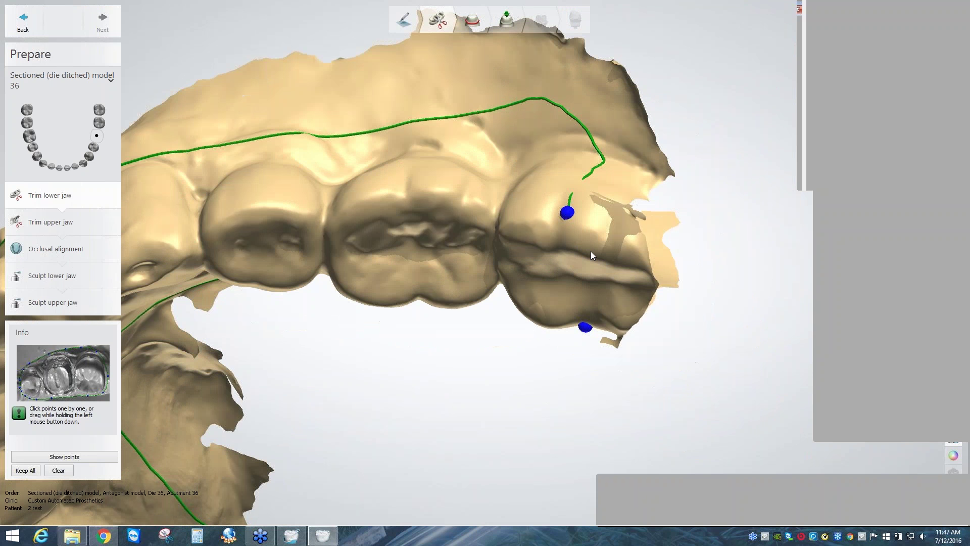
pyautogui.click(590, 251)
pyautogui.click(592, 173)
pyautogui.click(591, 171)
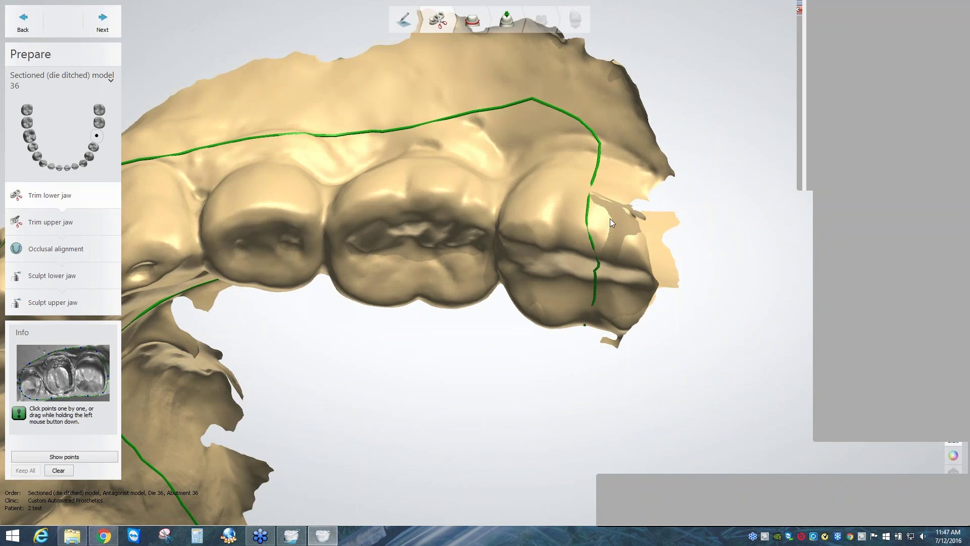
pyautogui.moveTo(610, 218); pyautogui.dragTo(596, 281, button='right')
pyautogui.click(596, 281)
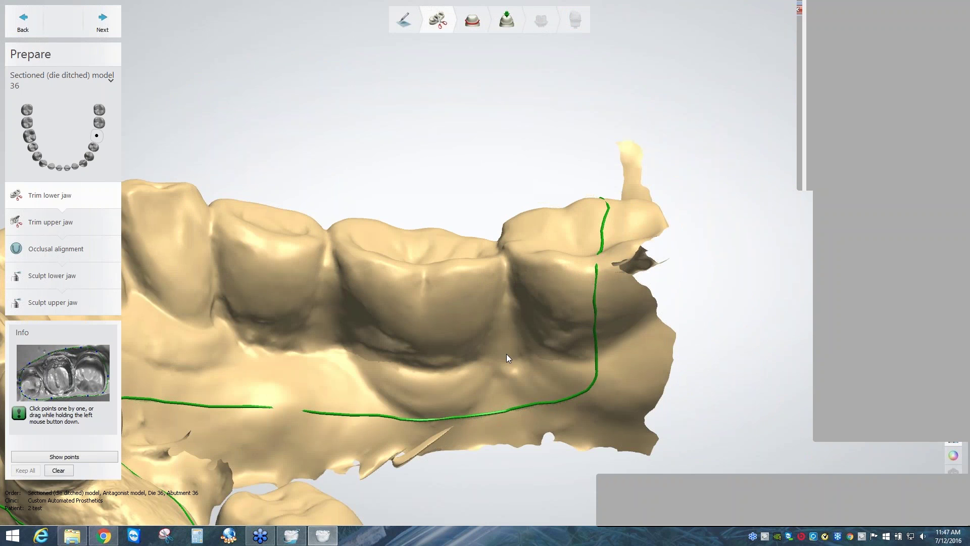
pyautogui.moveTo(506, 354); pyautogui.dragTo(555, 399, button='right')
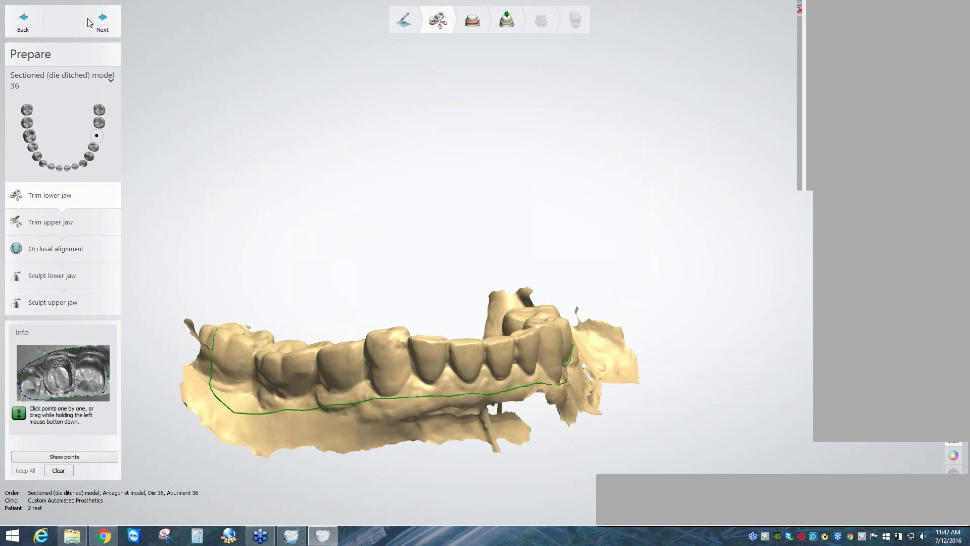
# Accept the lower jaw trim, clear the upper jaw's existing trim line and start a new one on the outer gum beside the last molar.
pyautogui.click(101, 21)
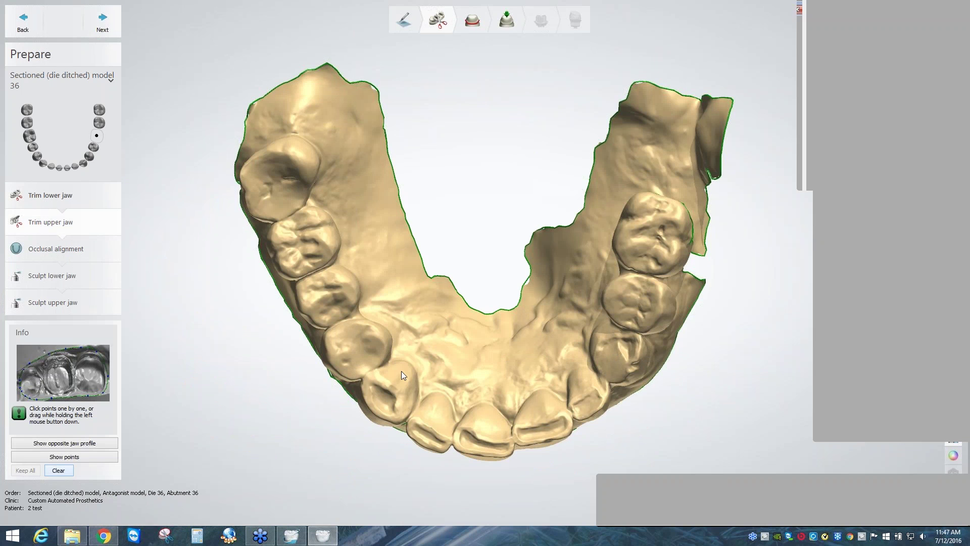
pyautogui.click(59, 470)
pyautogui.moveTo(212, 212); pyautogui.dragTo(234, 228, button='right')
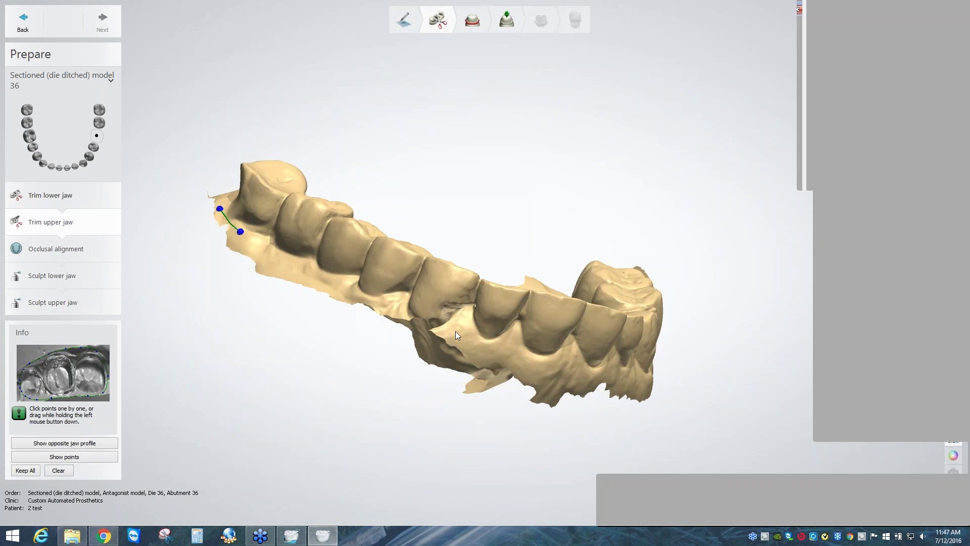
# Continue the upper jaw's trim line along the outer gum and over the scan gap between the canine and the neighbouring incisor.
pyautogui.moveTo(456, 333); pyautogui.dragTo(454, 362, button='right')
pyautogui.scroll(5, 454, 360)
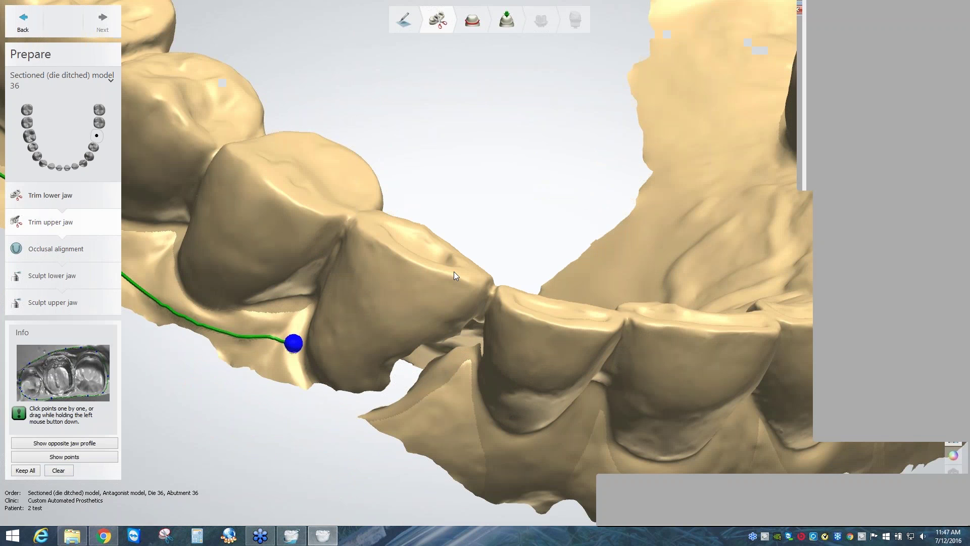
pyautogui.moveTo(454, 272); pyautogui.dragTo(356, 298, button='right')
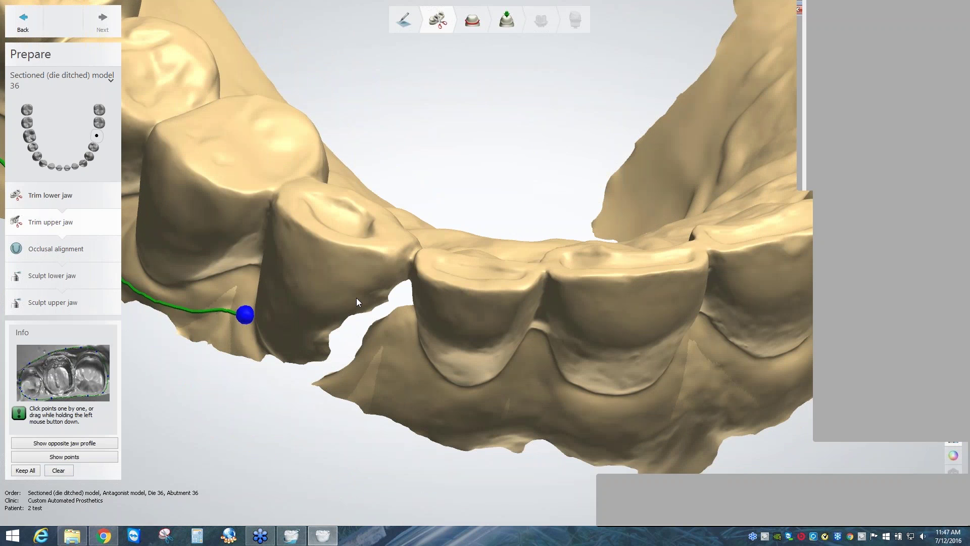
pyautogui.click(372, 289)
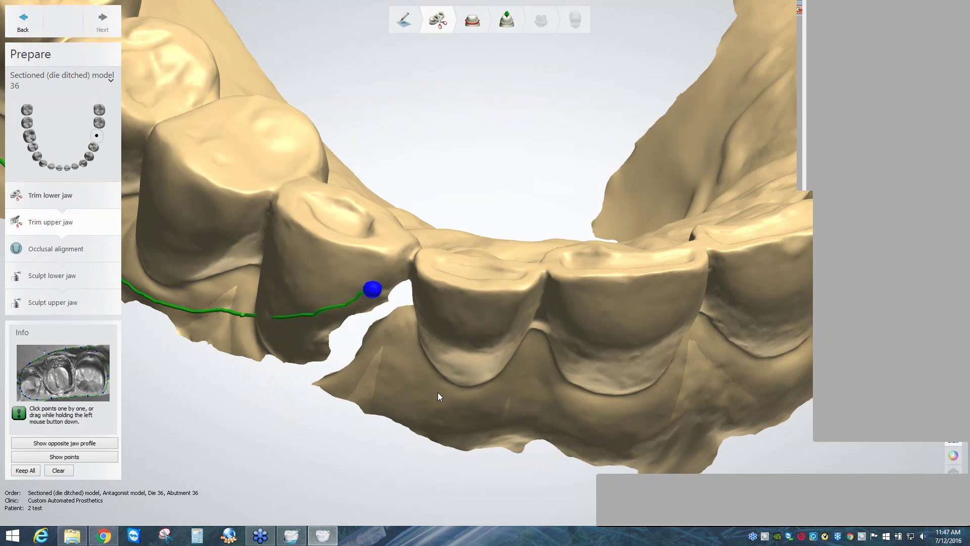
pyautogui.click(417, 335)
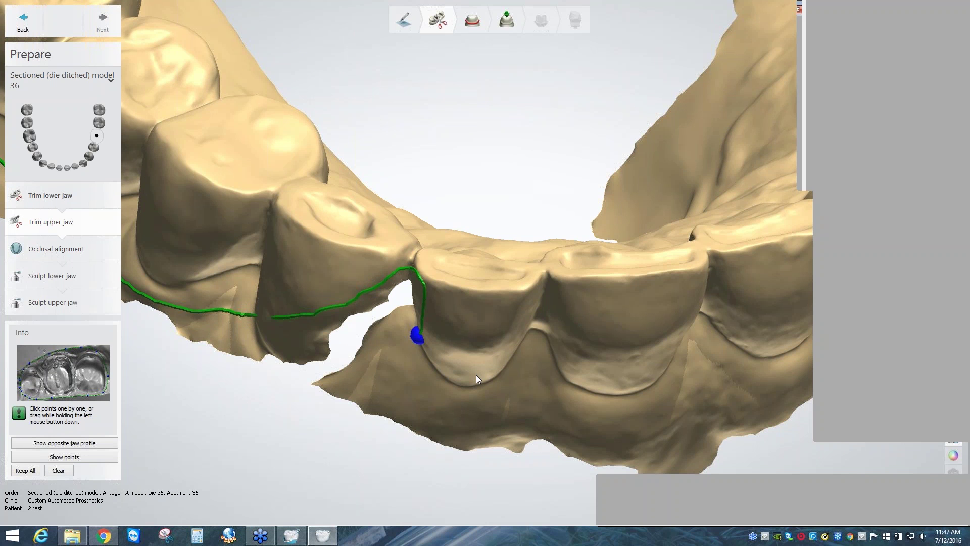
# Extend the upper trim line along the outer gum below the front teeth and around the last molar on the opposite side.
pyautogui.moveTo(476, 375); pyautogui.dragTo(353, 320, button='right')
pyautogui.click(354, 320)
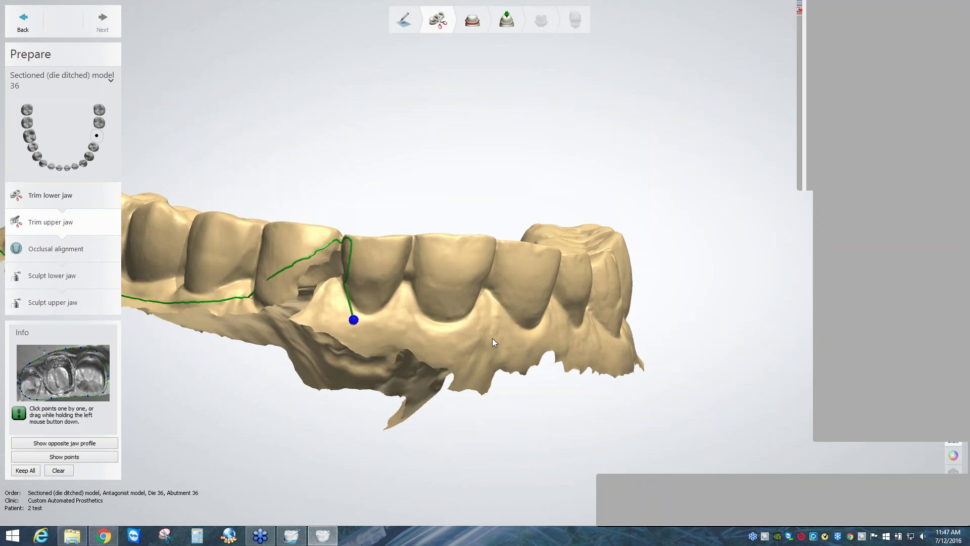
pyautogui.click(428, 331)
pyautogui.click(598, 343)
pyautogui.moveTo(487, 366); pyautogui.dragTo(497, 319, button='right')
pyautogui.click(455, 342)
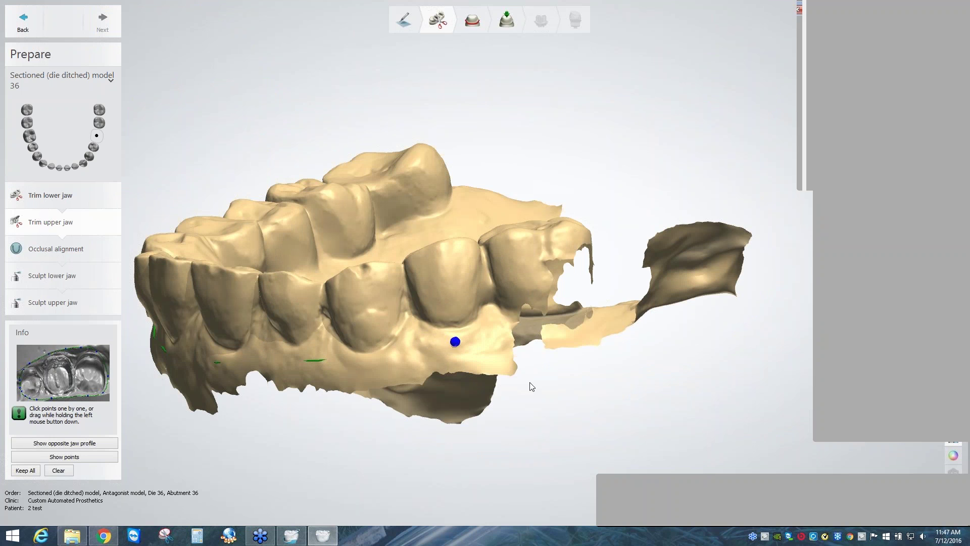
pyautogui.moveTo(532, 386); pyautogui.dragTo(568, 488, button='right')
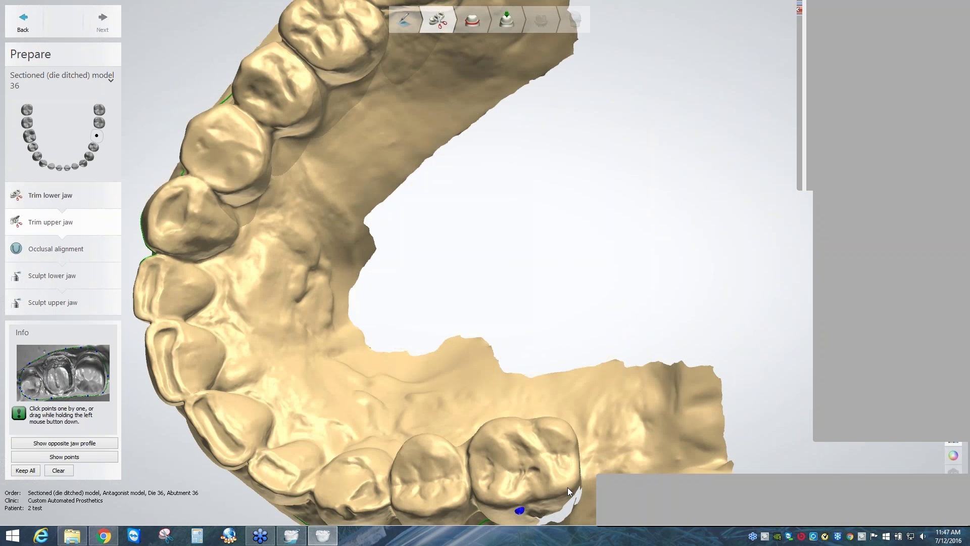
pyautogui.click(547, 486)
# Run the upper trim line along the inner gum, close it behind the starting molar, check its course and accept the trim.
pyautogui.moveTo(467, 471); pyautogui.dragTo(342, 298, button='right')
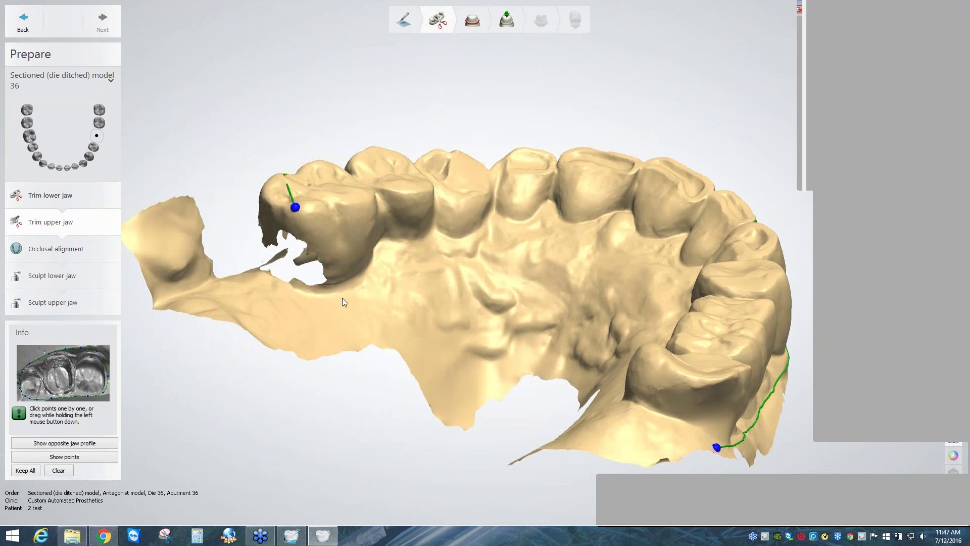
pyautogui.click(342, 298)
pyautogui.moveTo(415, 312); pyautogui.dragTo(417, 302, button='right')
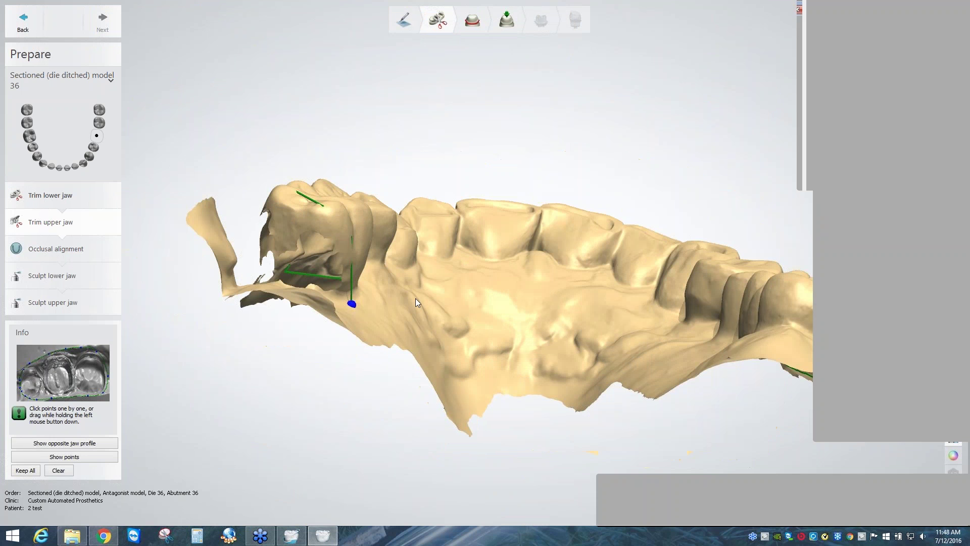
pyautogui.click(422, 296)
pyautogui.moveTo(685, 421); pyautogui.dragTo(613, 418, button='right')
pyautogui.click(608, 411)
pyautogui.click(670, 404)
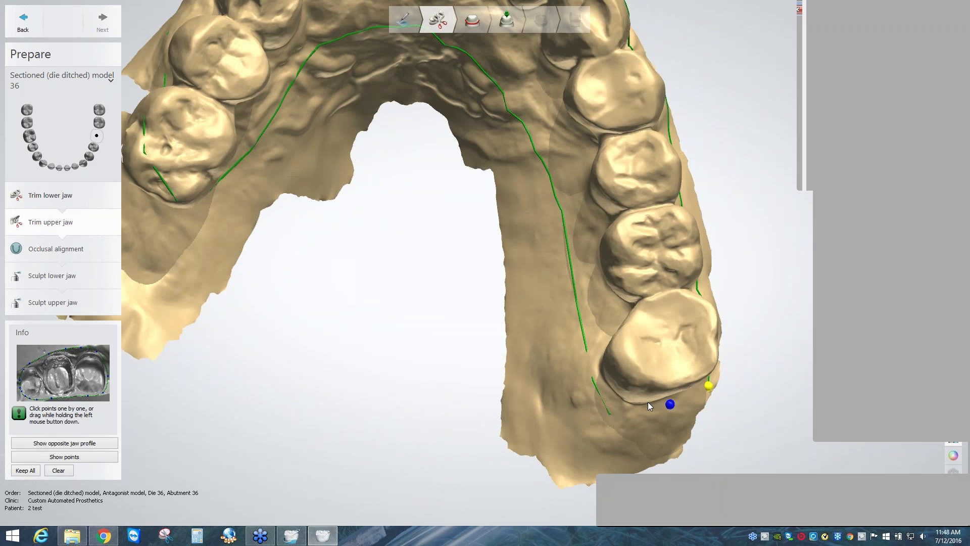
pyautogui.click(647, 402)
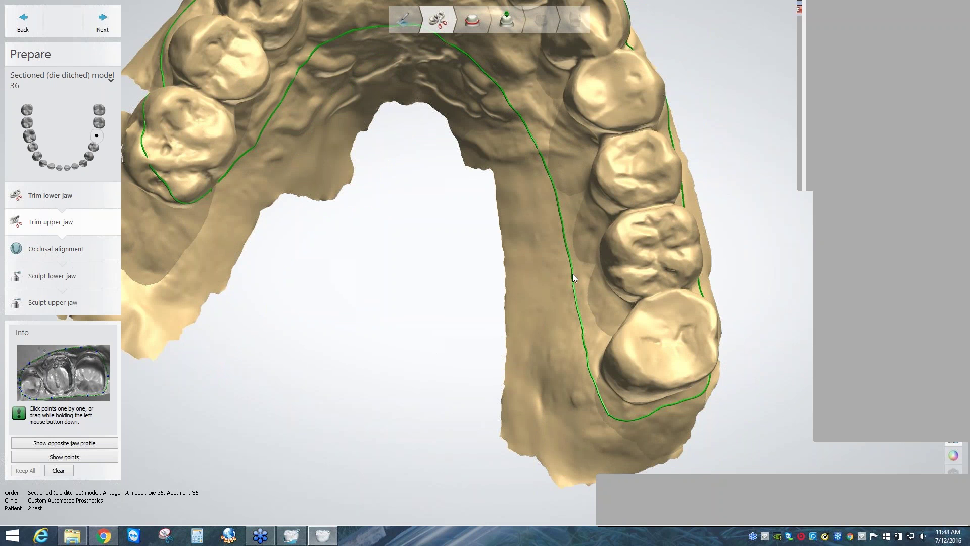
pyautogui.moveTo(573, 274); pyautogui.dragTo(109, 28, button='right')
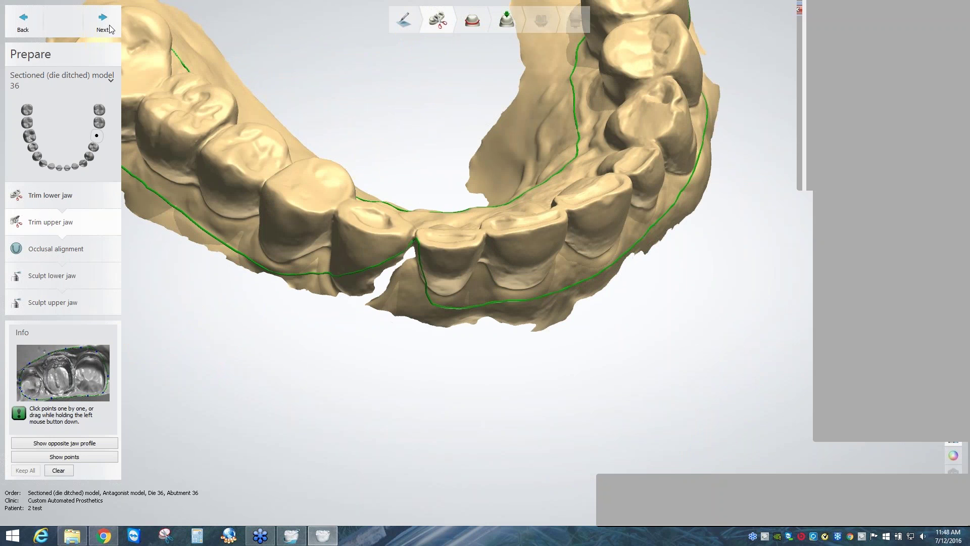
pyautogui.click(104, 25)
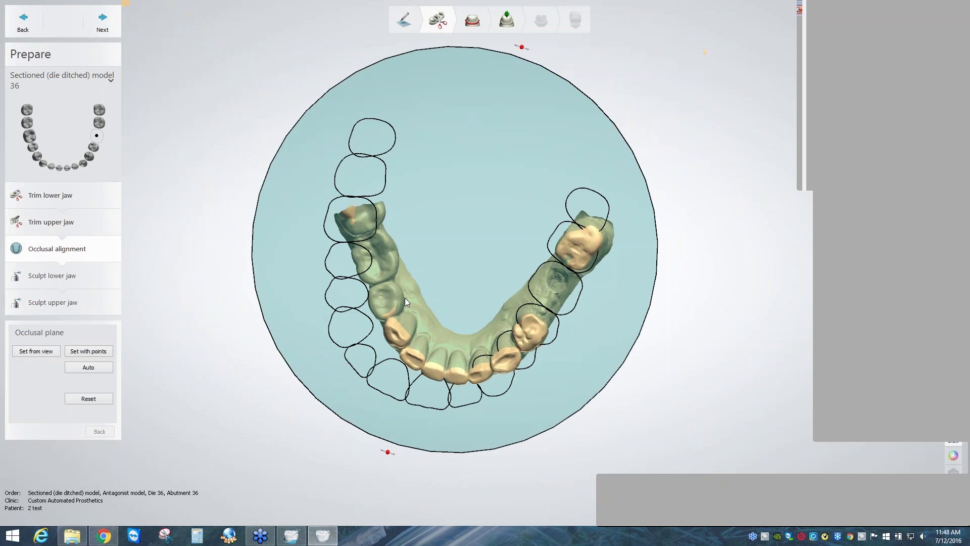
# Set the occlusal plane from the current view, then move and rotate its arch outline to match the lower teeth.
pyautogui.scroll(2, 439, 332)
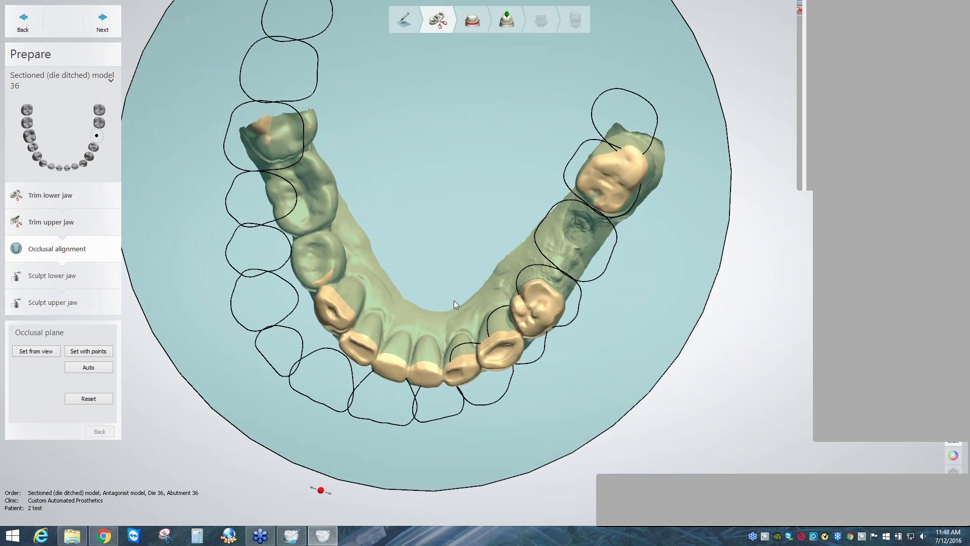
pyautogui.moveTo(453, 300); pyautogui.dragTo(458, 326, button='middle')
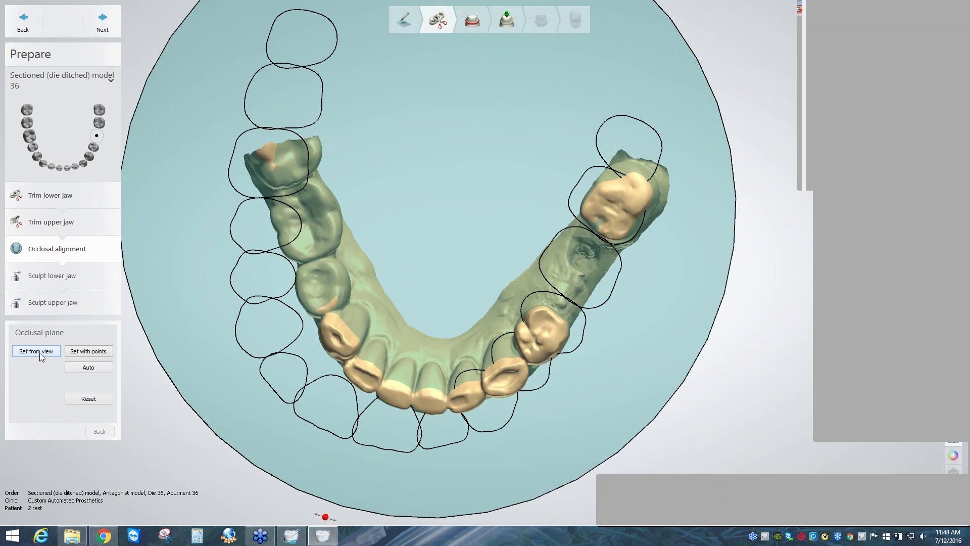
pyautogui.click(39, 353)
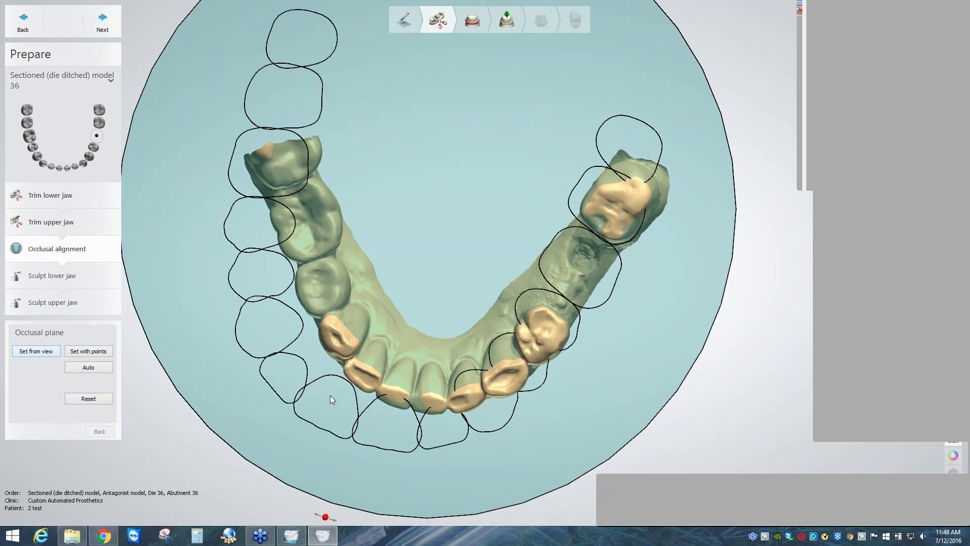
pyautogui.moveTo(329, 395); pyautogui.dragTo(364, 391)
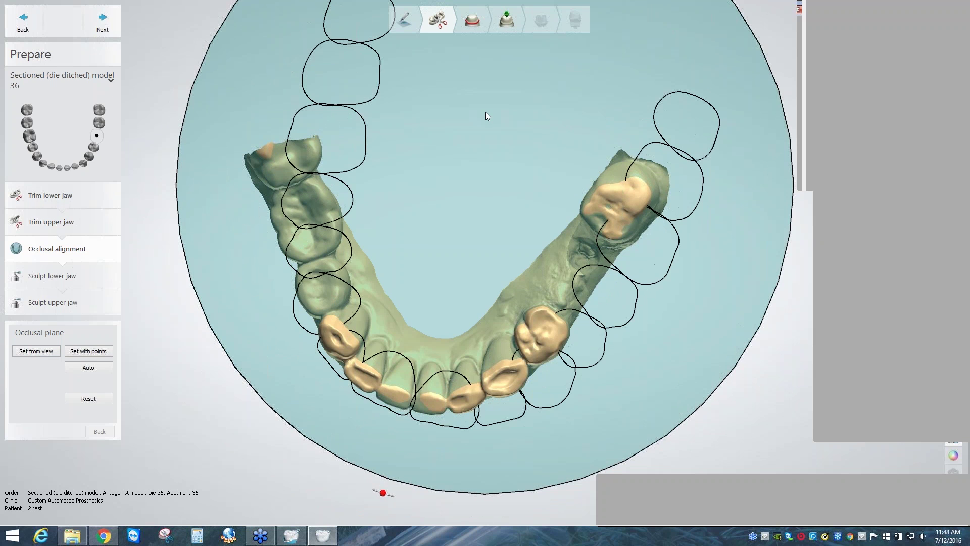
pyautogui.scroll(-3, 485, 111)
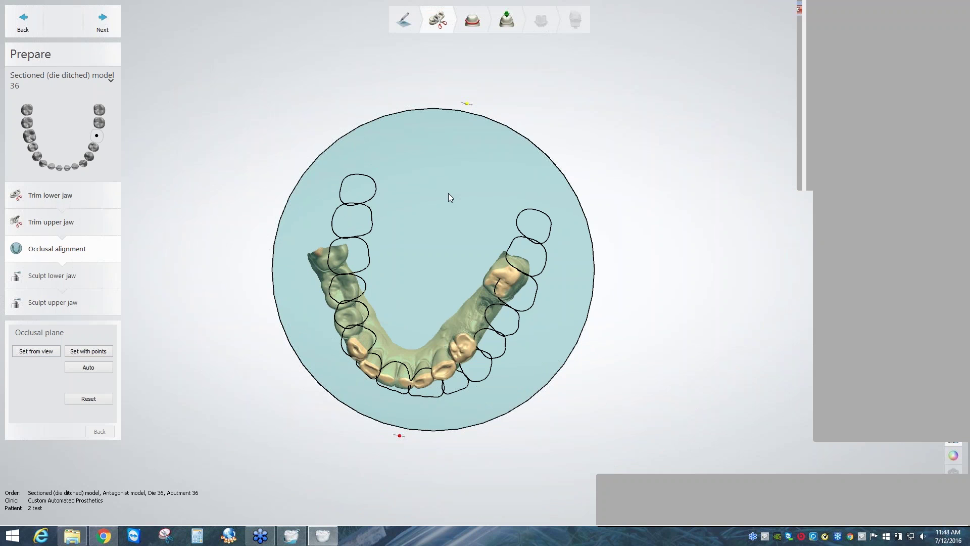
pyautogui.moveTo(447, 193); pyautogui.dragTo(435, 189)
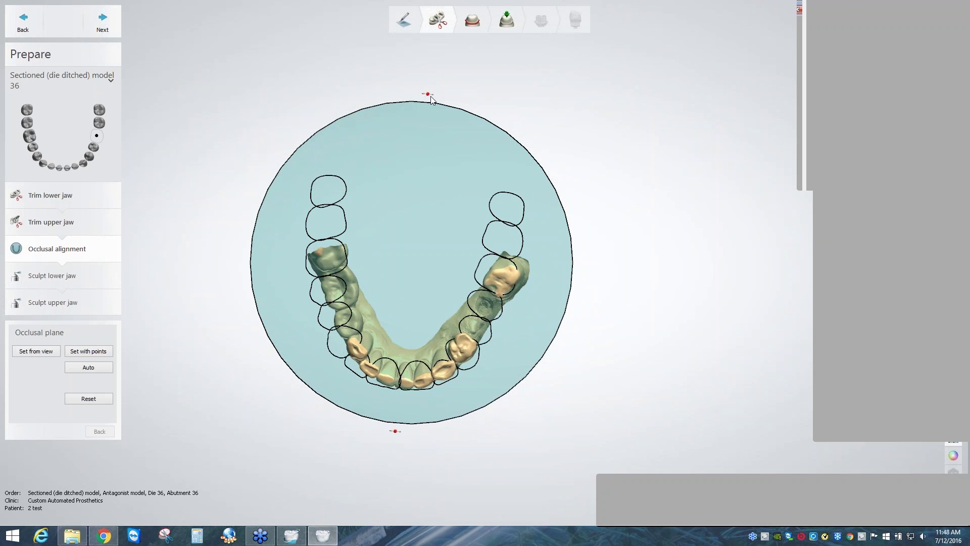
pyautogui.moveTo(430, 96); pyautogui.dragTo(433, 96)
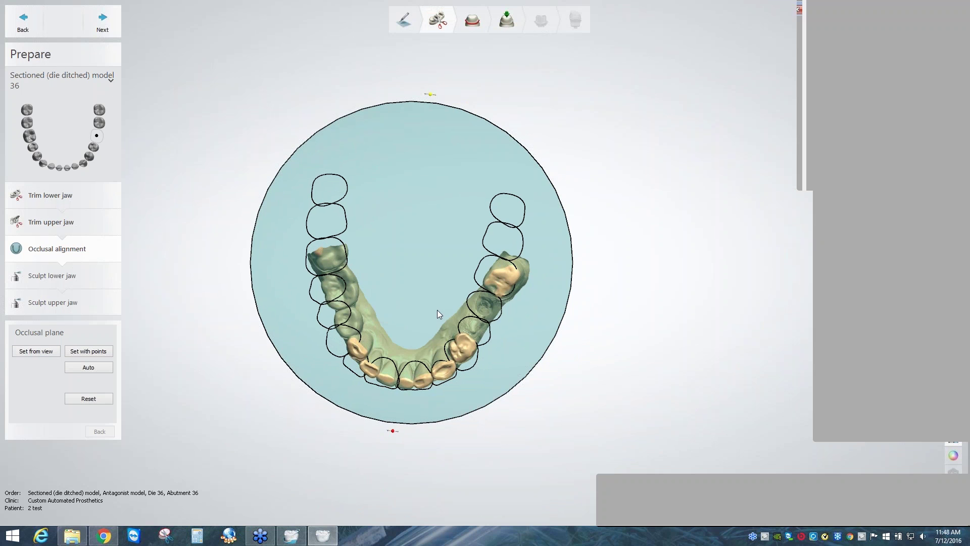
# Check the occlusal plane's tilt against the lower teeth from the front and side, and accept it.
pyautogui.moveTo(438, 310); pyautogui.dragTo(446, 219, button='right')
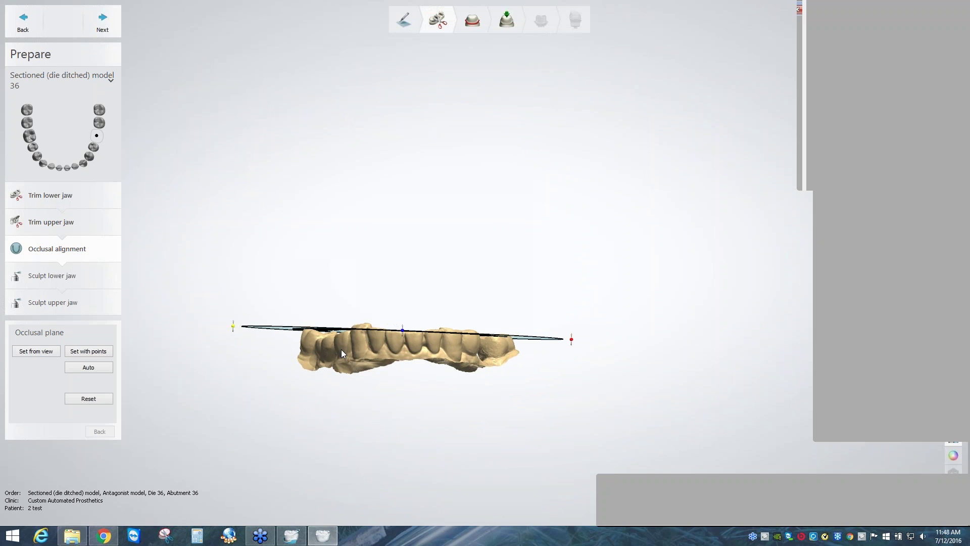
pyautogui.moveTo(342, 350); pyautogui.dragTo(584, 350, button='right')
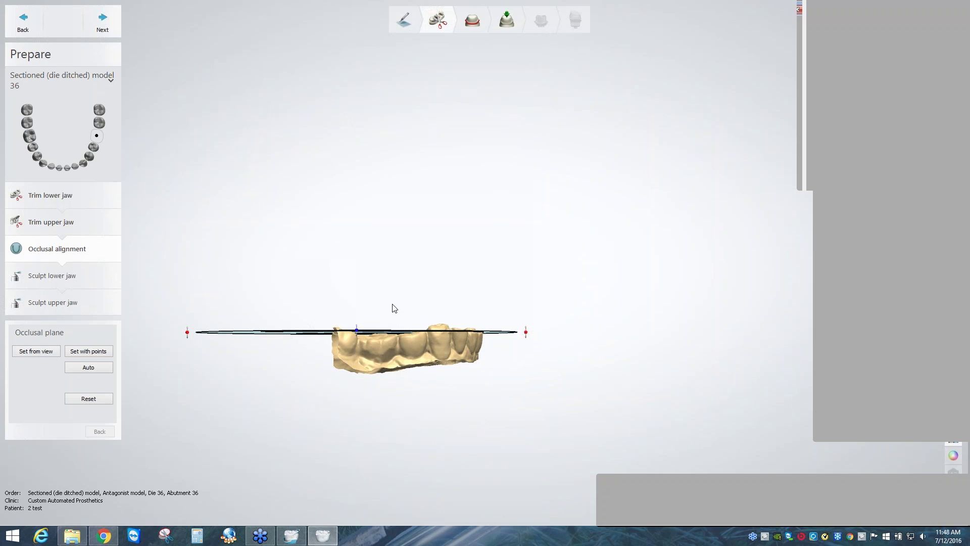
pyautogui.moveTo(392, 304); pyautogui.dragTo(323, 349, button='right')
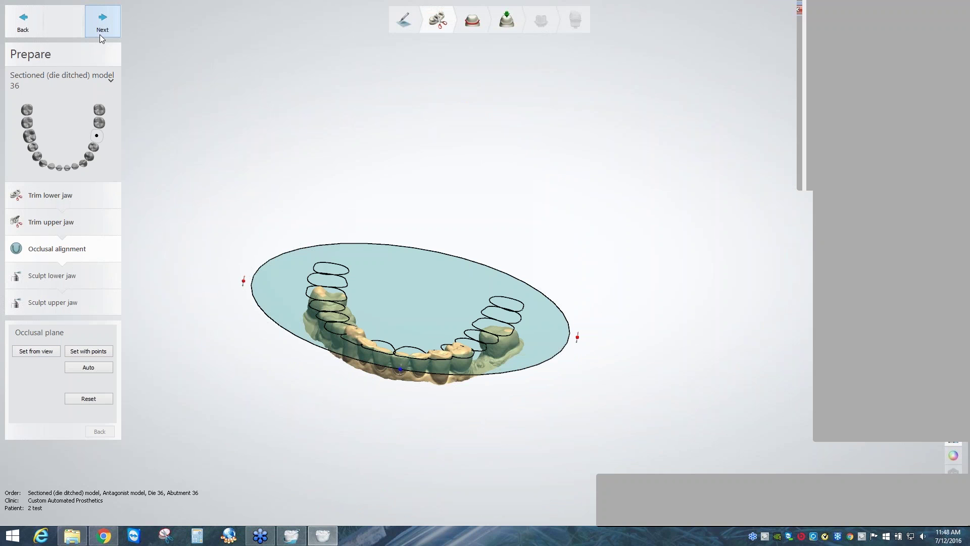
pyautogui.click(100, 34)
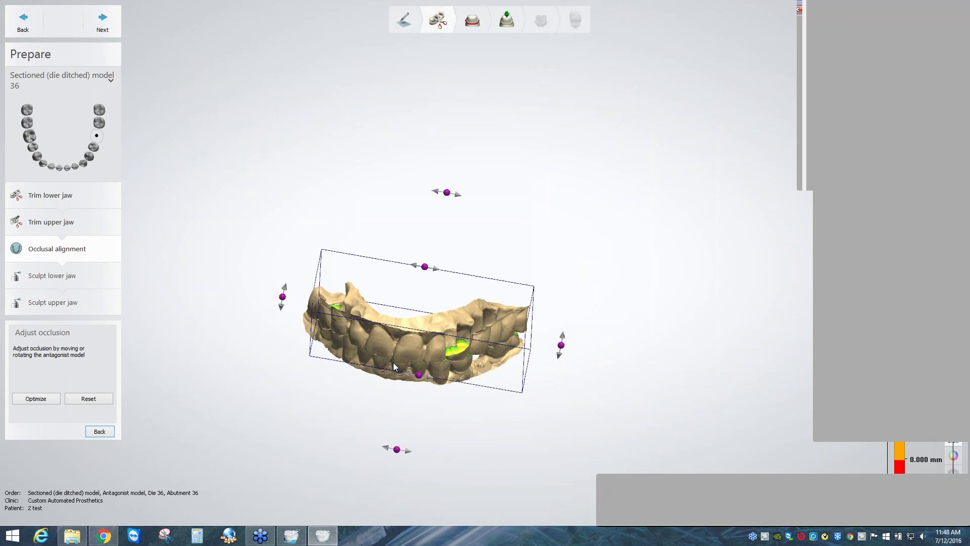
# Inspect the bite contacts between the jaws, accept the occlusion and go on to the margin line stage without sculpting.
pyautogui.moveTo(393, 362); pyautogui.dragTo(313, 354, button='right')
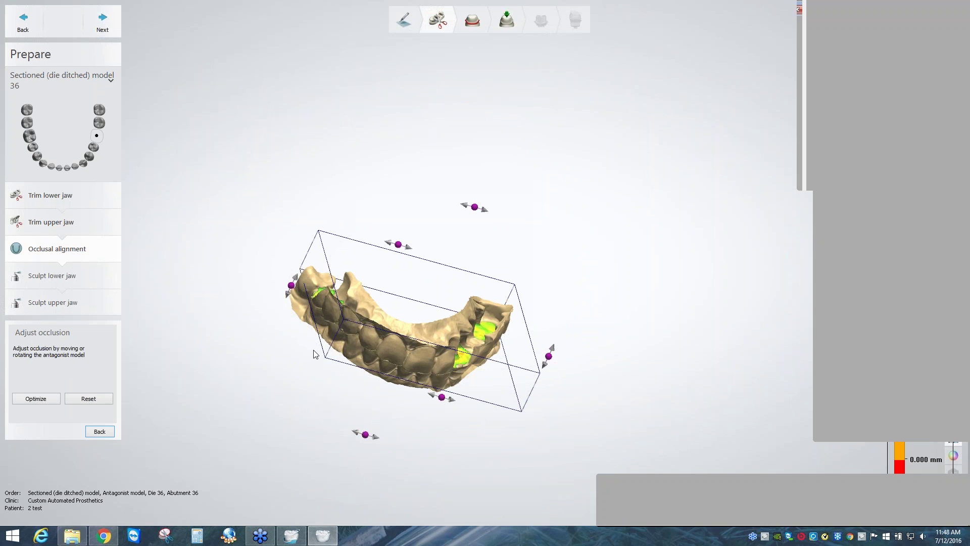
pyautogui.moveTo(313, 354); pyautogui.dragTo(249, 325, button='right')
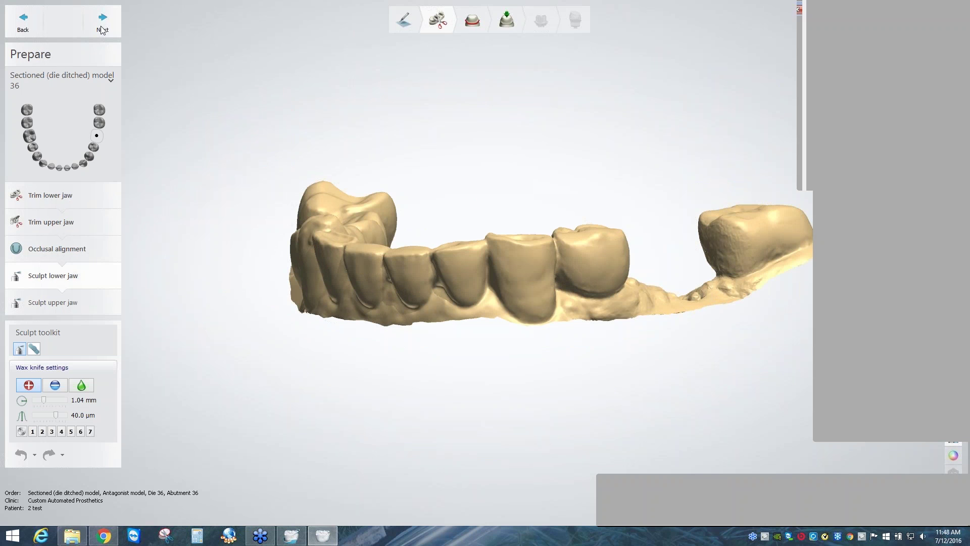
pyautogui.click(102, 29)
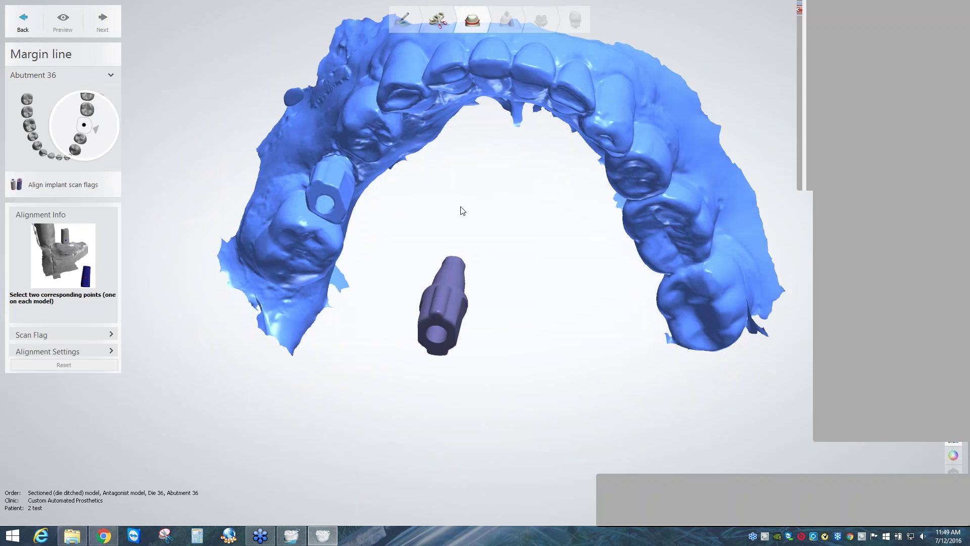
# Enable 3-point alignment for the implant scan flag of abutment 36.
pyautogui.scroll(2, 462, 211)
pyautogui.moveTo(422, 205); pyautogui.dragTo(219, 286, button='right')
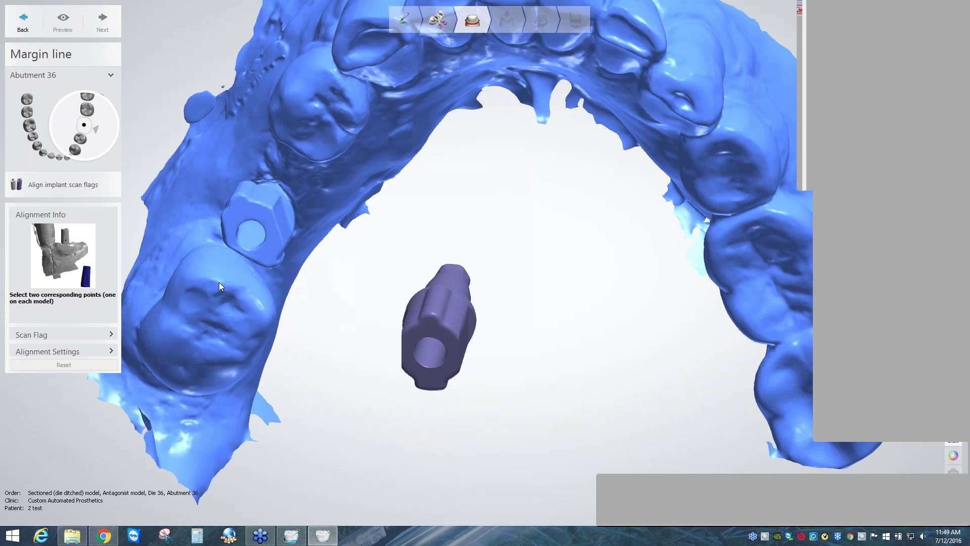
pyautogui.click(95, 353)
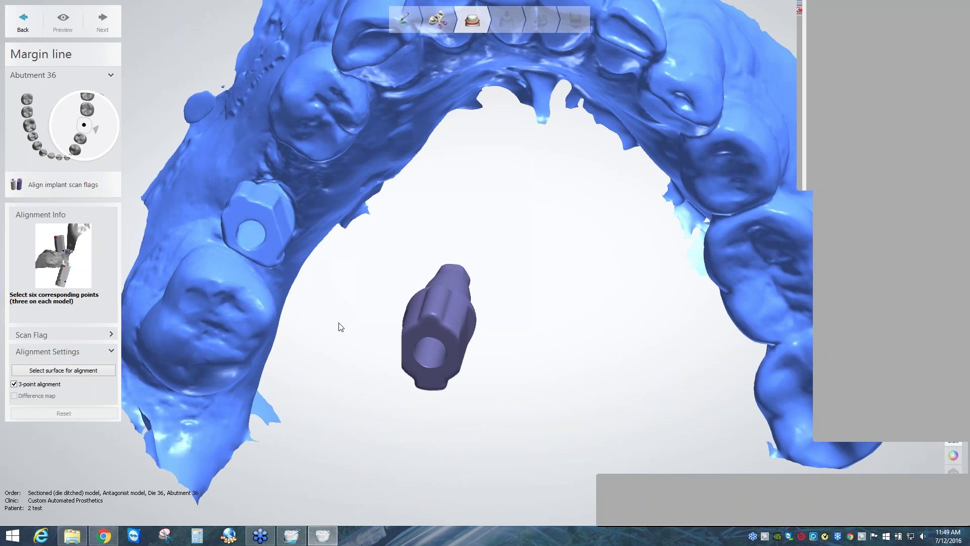
# Align the scan flag with the scanned scan body at tooth 36 using three matching points on each, and check the fit.
pyautogui.moveTo(340, 326); pyautogui.dragTo(349, 261, button='right')
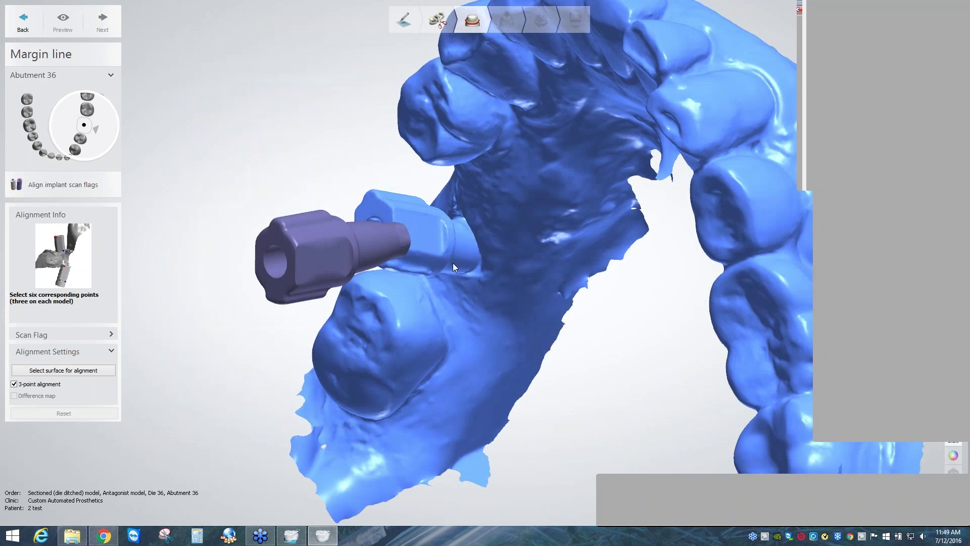
pyautogui.moveTo(453, 263); pyautogui.dragTo(513, 204, button='right')
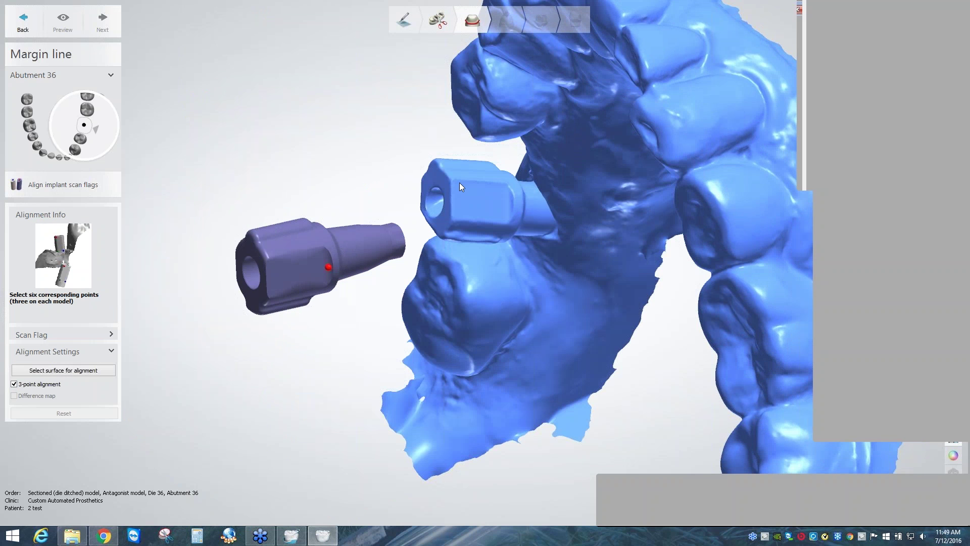
pyautogui.click(512, 204)
pyautogui.click(341, 253)
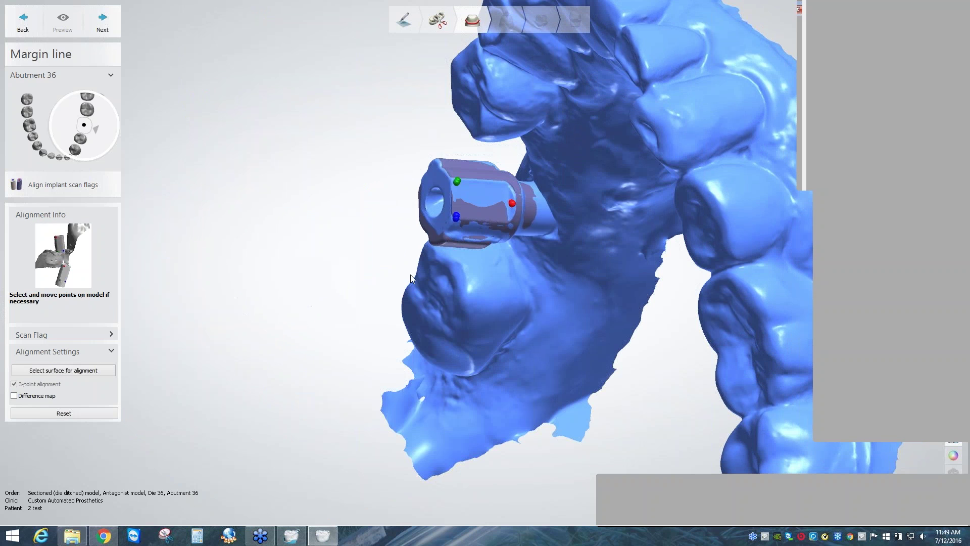
pyautogui.moveTo(410, 274); pyautogui.dragTo(114, 55, button='right')
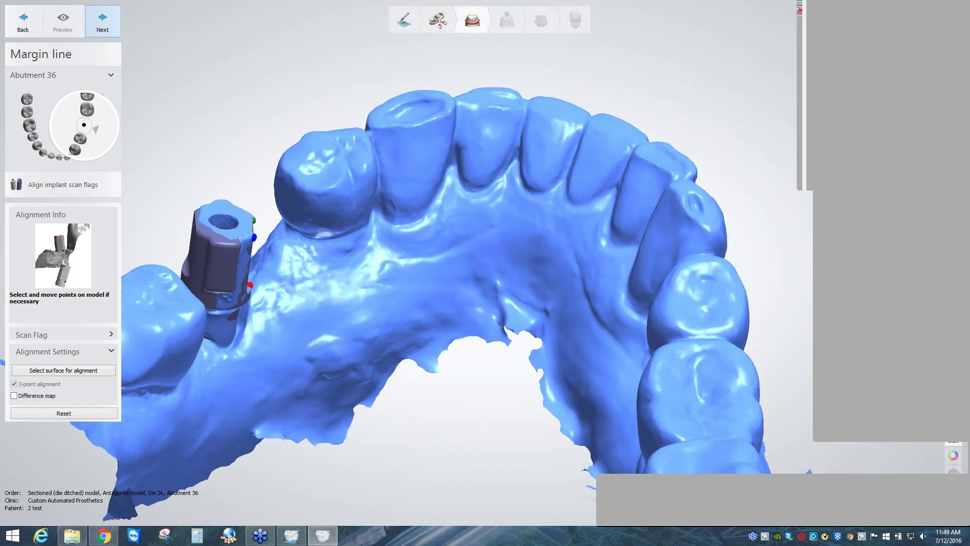
# Accept the scan flag alignment for abutment 36, check its insertion direction against the implant direction, and go on to abutment design.
pyautogui.click(102, 20)
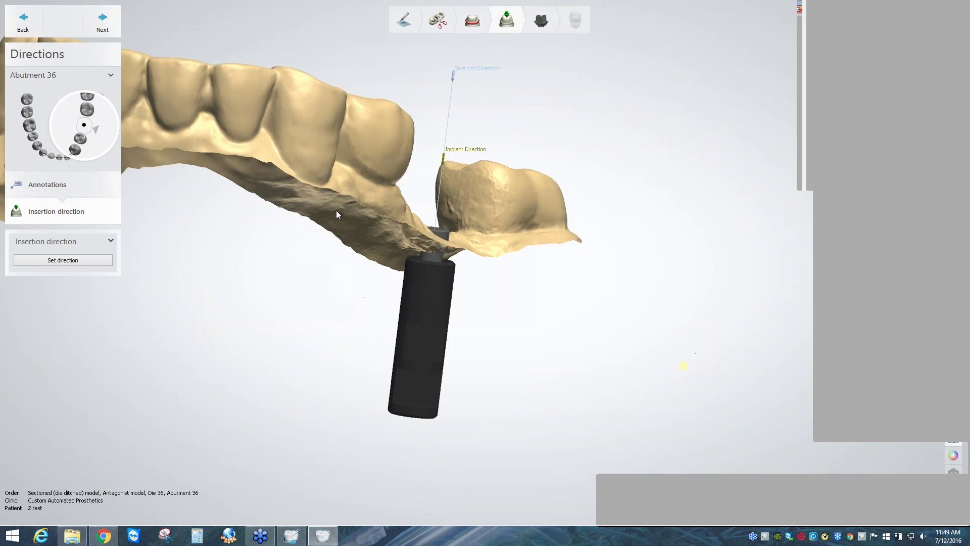
pyautogui.moveTo(336, 211); pyautogui.dragTo(432, 236, button='right')
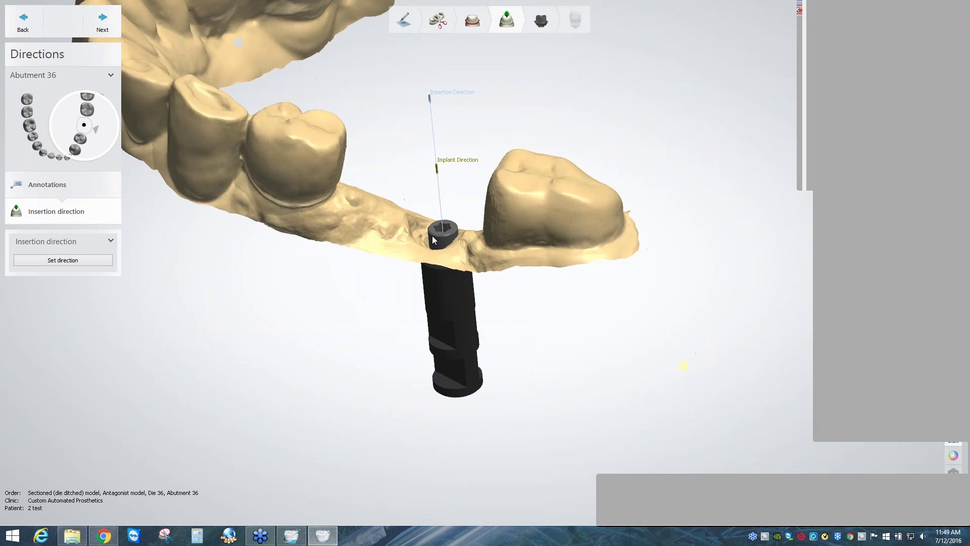
pyautogui.click(112, 29)
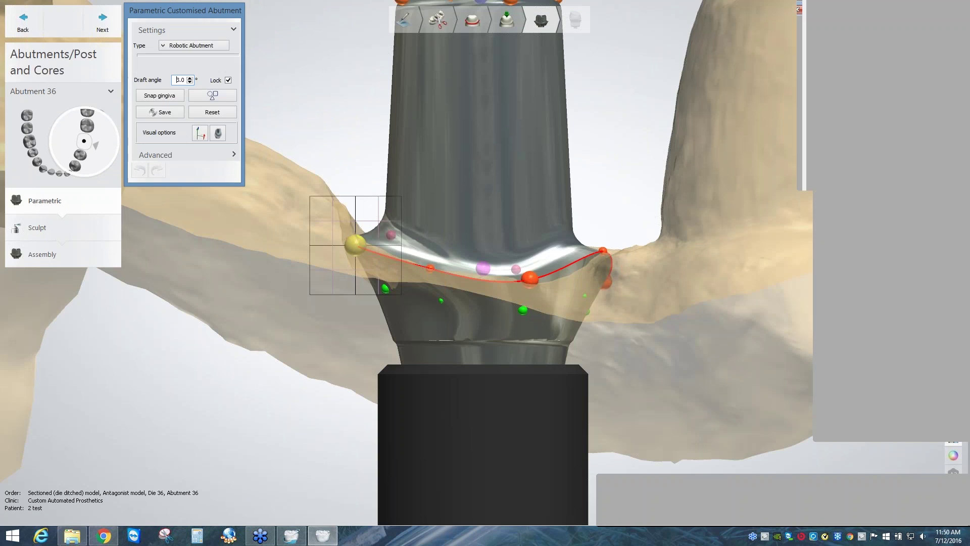
# Widen the margin of abutment 36 outward, moving all its margin control points together.
pyautogui.press('ctrl')
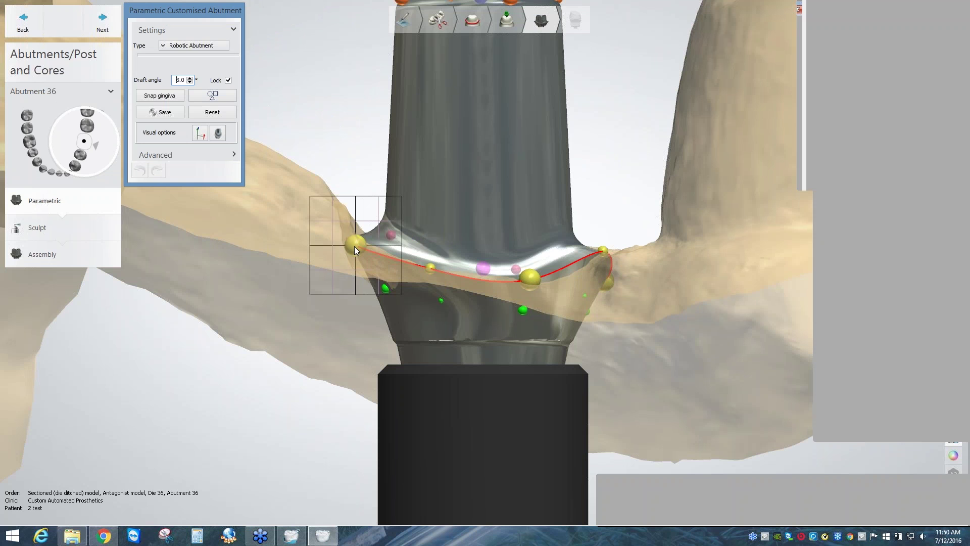
pyautogui.keyDown('ctrl'); pyautogui.moveTo(355, 248); pyautogui.dragTo(328, 258); pyautogui.keyUp('ctrl')
pyautogui.scroll(-3, 439, 280)
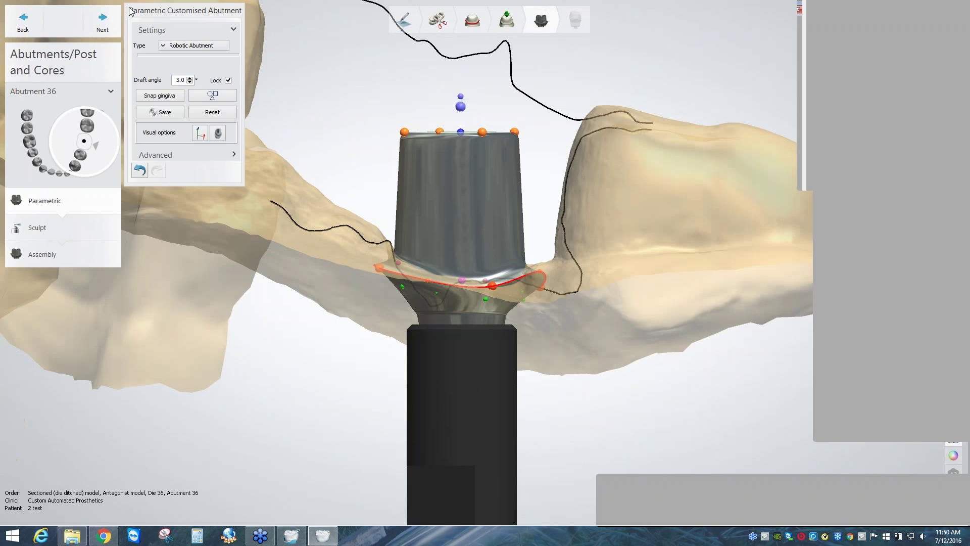
# Accept the parametric abutment design for manufacturing and complete it without sculpting.
pyautogui.click(108, 18)
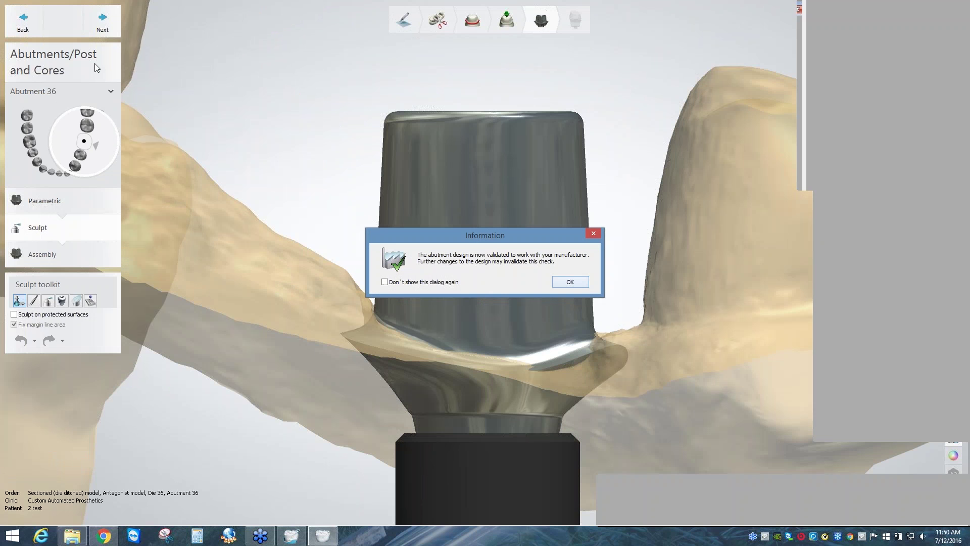
pyautogui.press('Return')
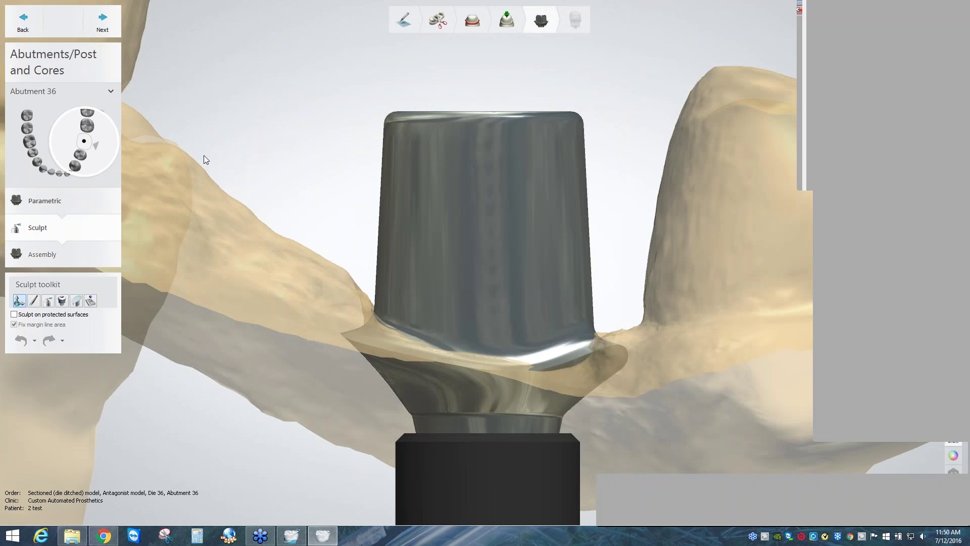
pyautogui.click(103, 22)
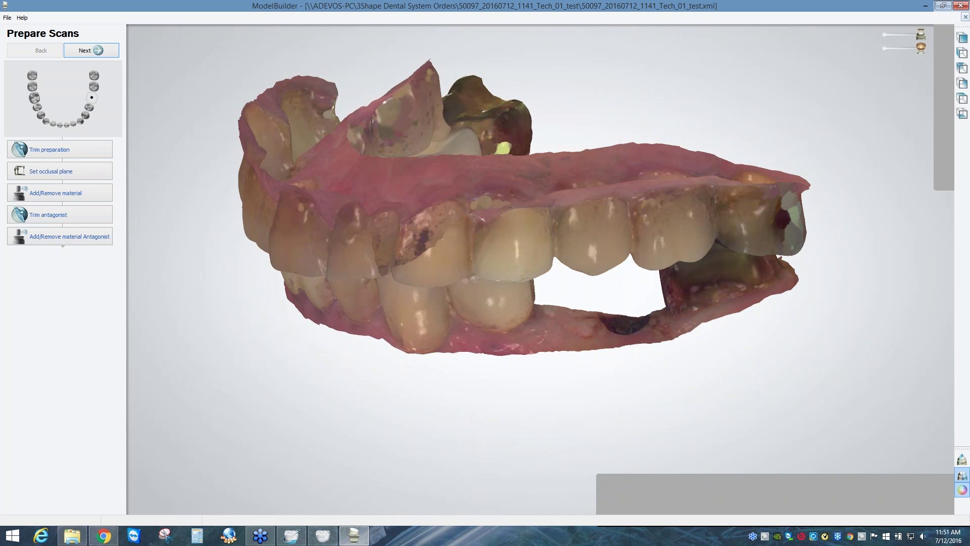
# Go on to scan sectioning in ModelBuilder, inspect the abutment and implant analog at tooth 36, and accept without adding a neighbor.
pyautogui.click(90, 51)
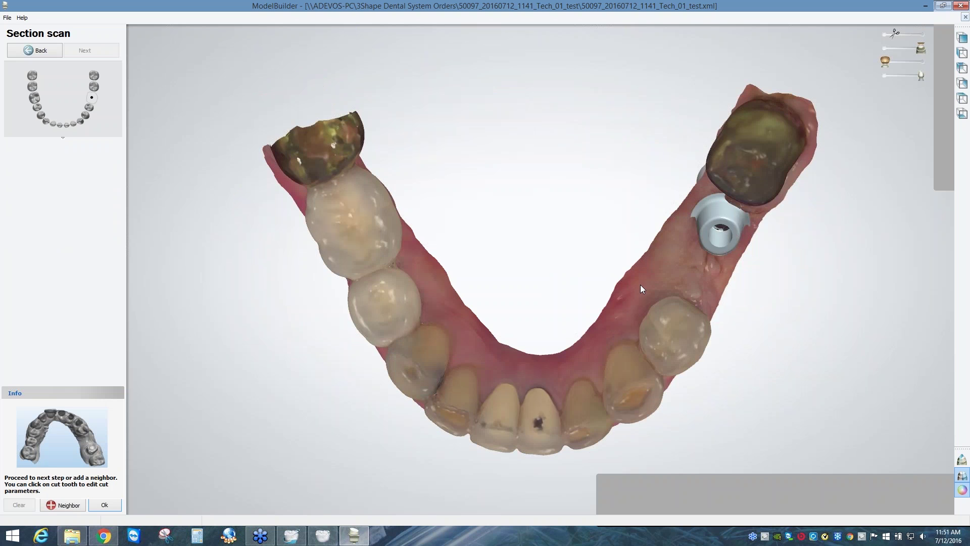
pyautogui.moveTo(641, 284); pyautogui.dragTo(611, 280, button='right')
pyautogui.moveTo(663, 374); pyautogui.dragTo(615, 329, button='middle')
pyautogui.scroll(2, 519, 288)
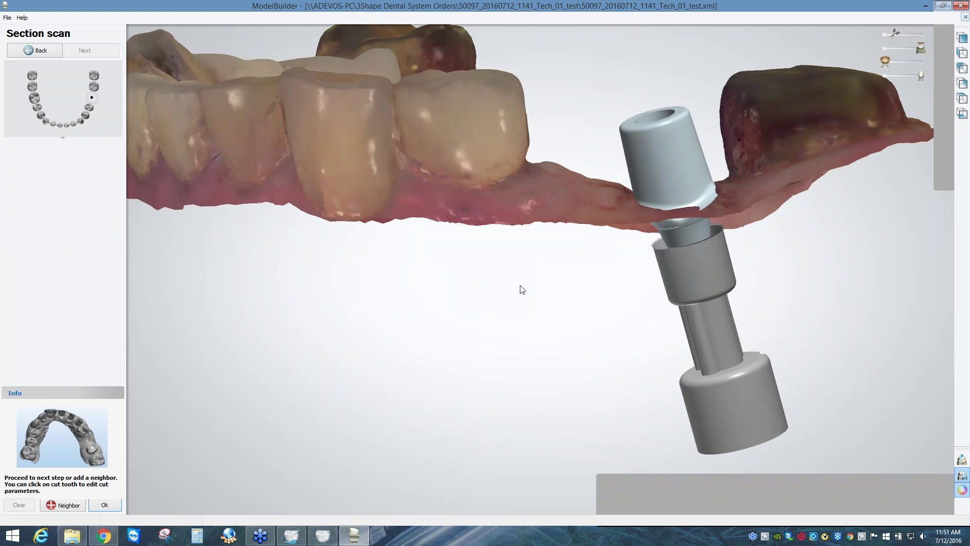
pyautogui.scroll(2, 414, 257)
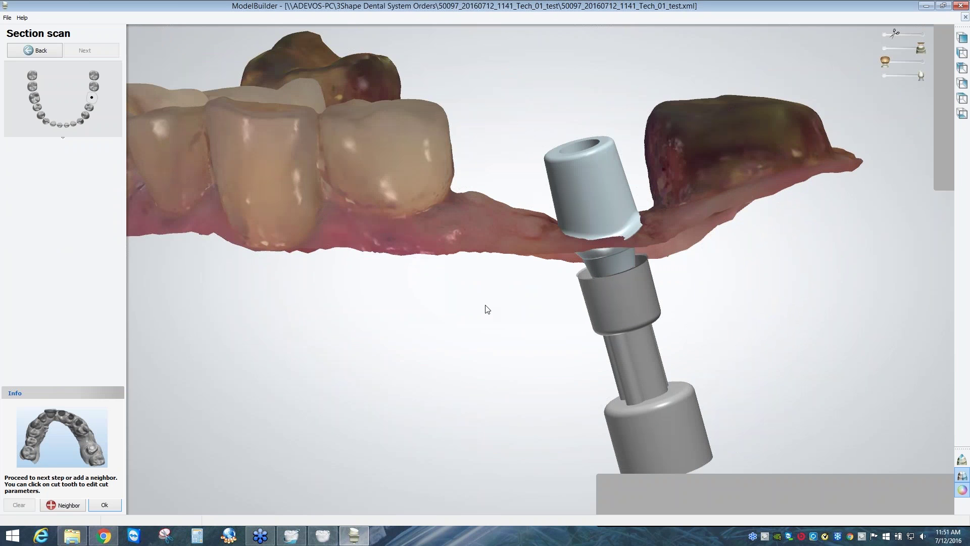
pyautogui.moveTo(486, 305); pyautogui.dragTo(624, 391, button='right')
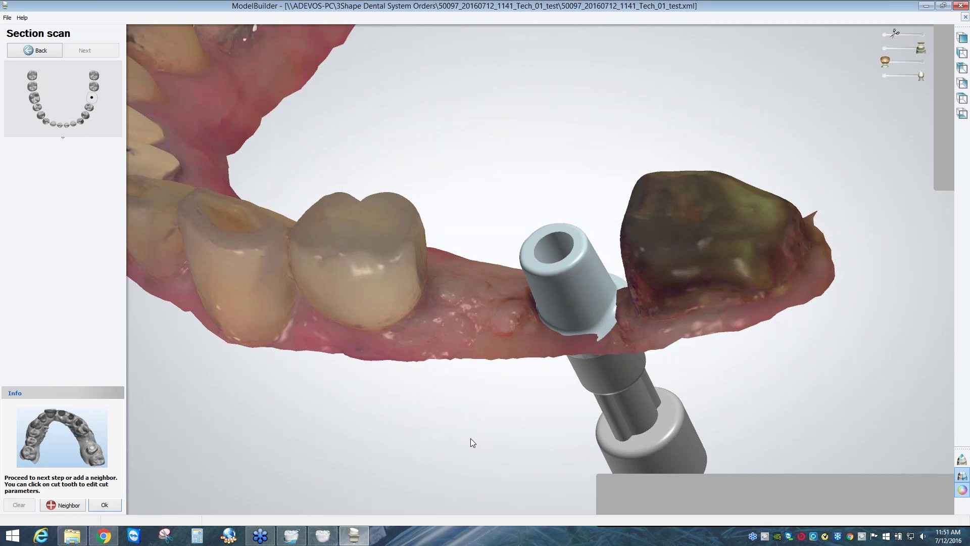
pyautogui.moveTo(487, 385); pyautogui.dragTo(502, 325, button='right')
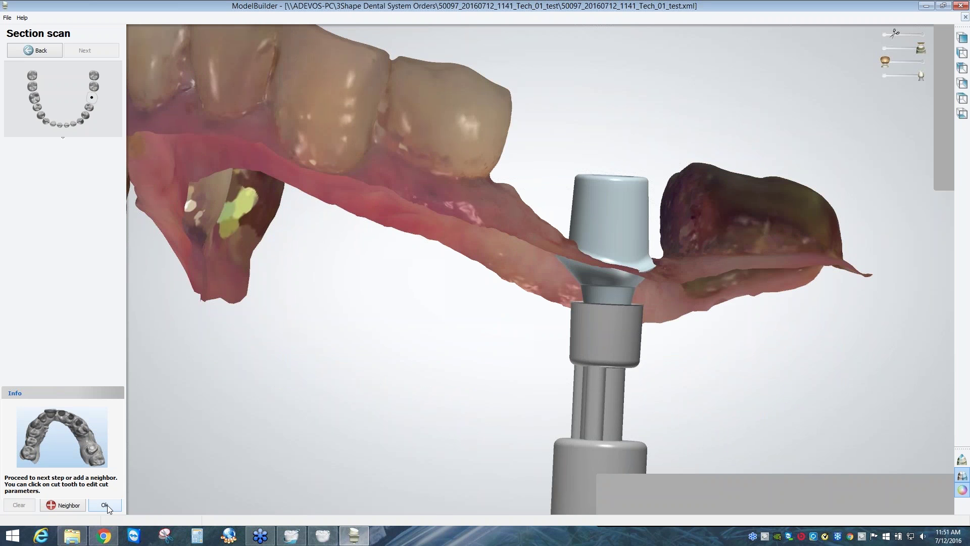
pyautogui.click(105, 504)
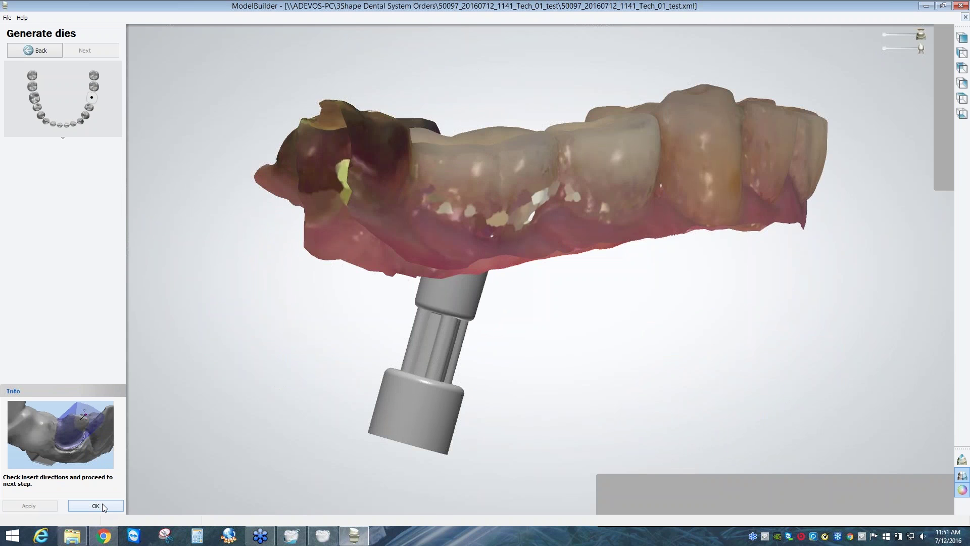
# Try to accept the die insertion directions and build the articulator interface, and return to scan preparation.
pyautogui.click(102, 503)
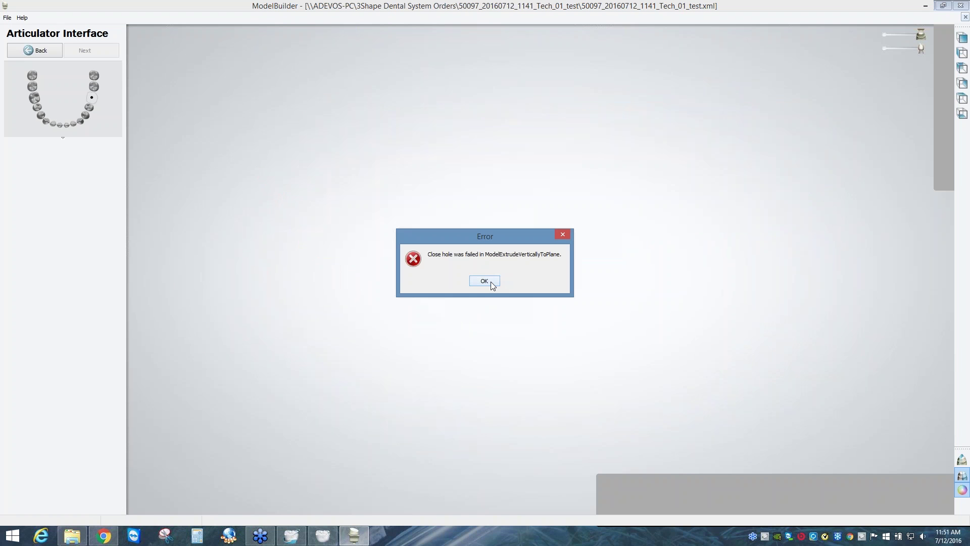
pyautogui.click(490, 281)
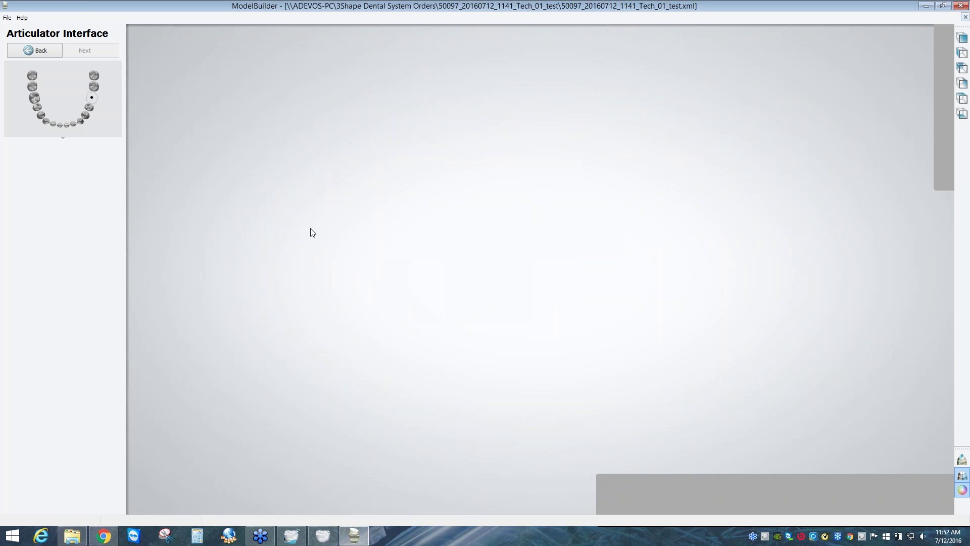
pyautogui.click(38, 51)
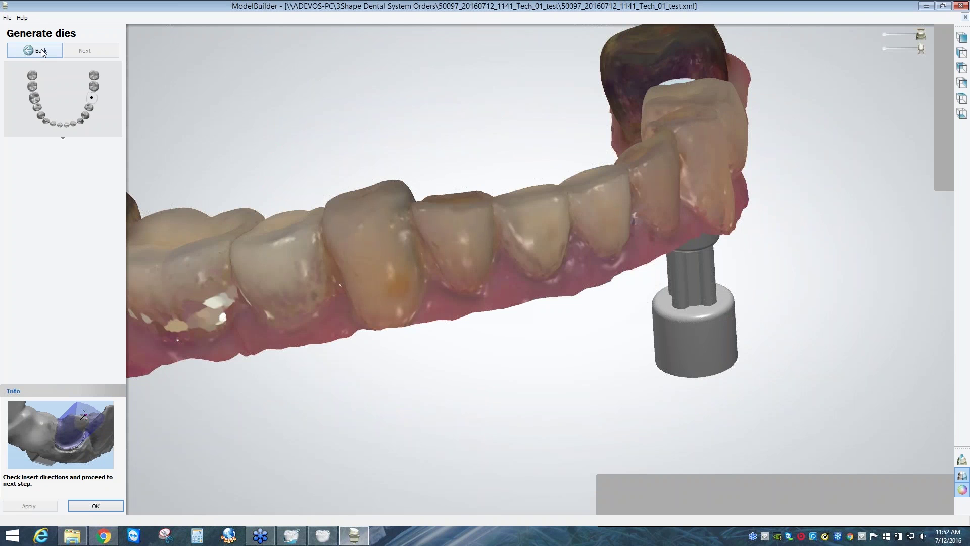
pyautogui.click(51, 55)
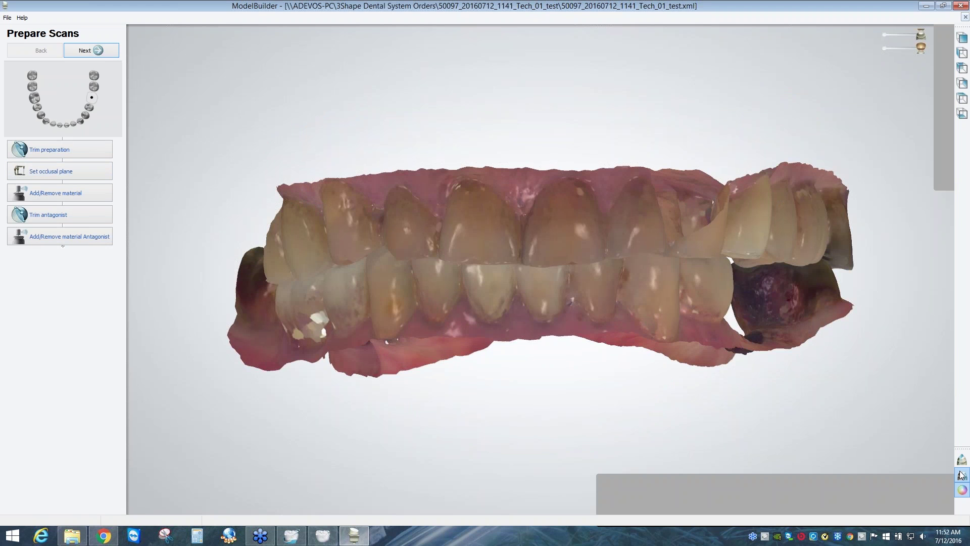
# Turn off the scan texture colors, inspect the preparation scan's trim boundary around the whole arch, and accept it.
pyautogui.click(961, 490)
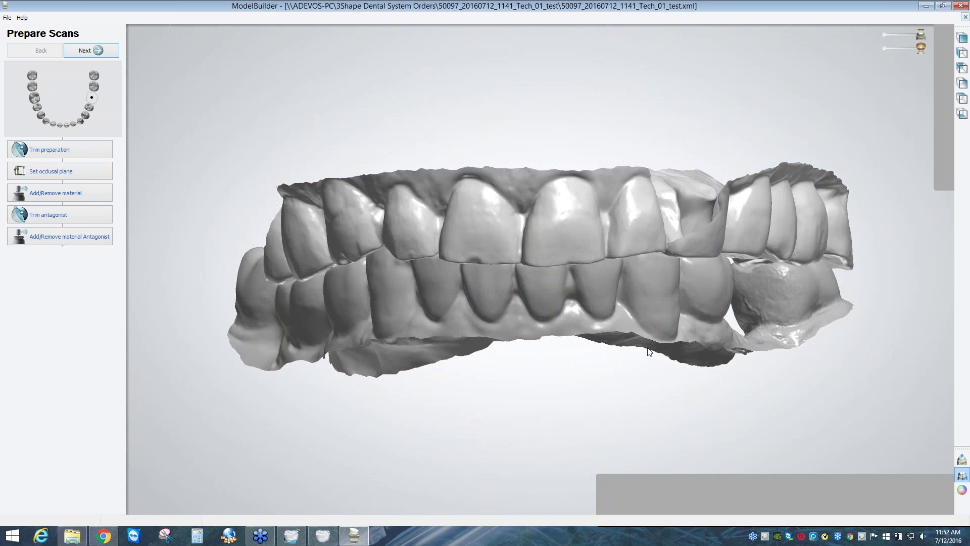
pyautogui.moveTo(649, 352); pyautogui.dragTo(140, 250, button='right')
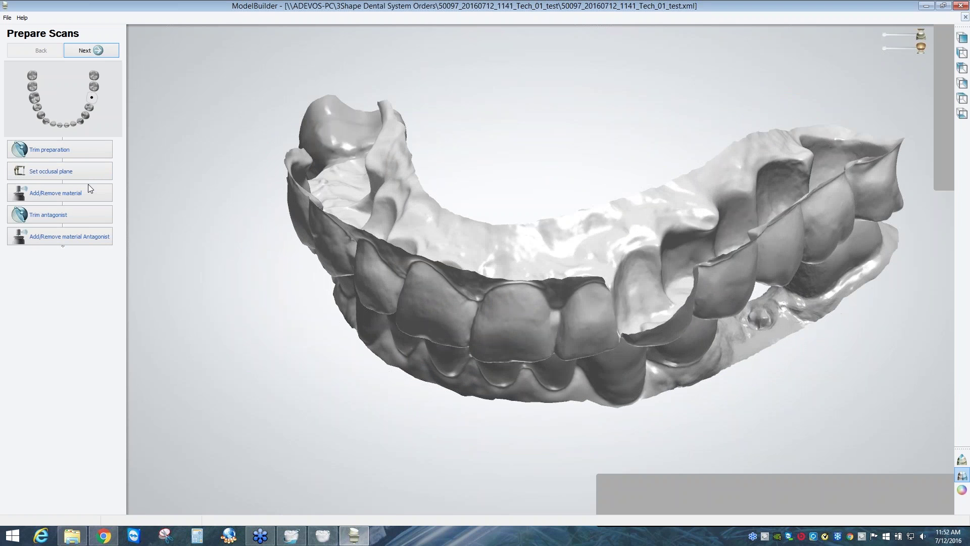
pyautogui.click(60, 153)
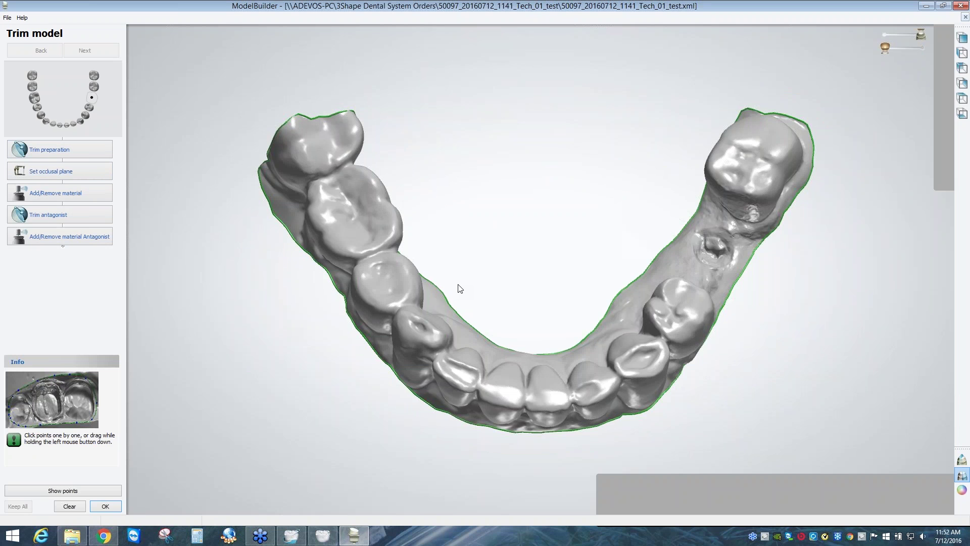
pyautogui.moveTo(460, 288); pyautogui.dragTo(664, 293, button='right')
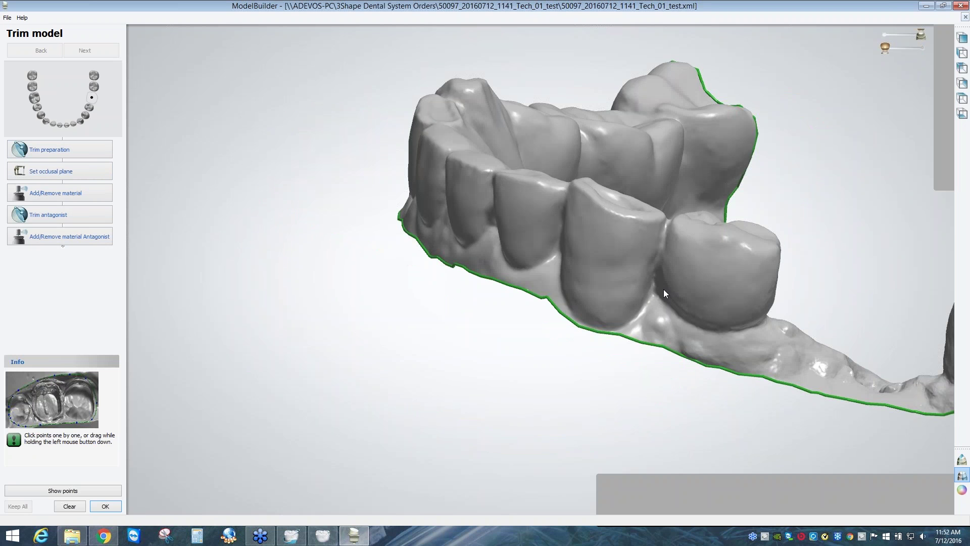
pyautogui.moveTo(664, 290); pyautogui.dragTo(661, 290, button='middle')
pyautogui.moveTo(890, 468); pyautogui.dragTo(785, 483, button='middle')
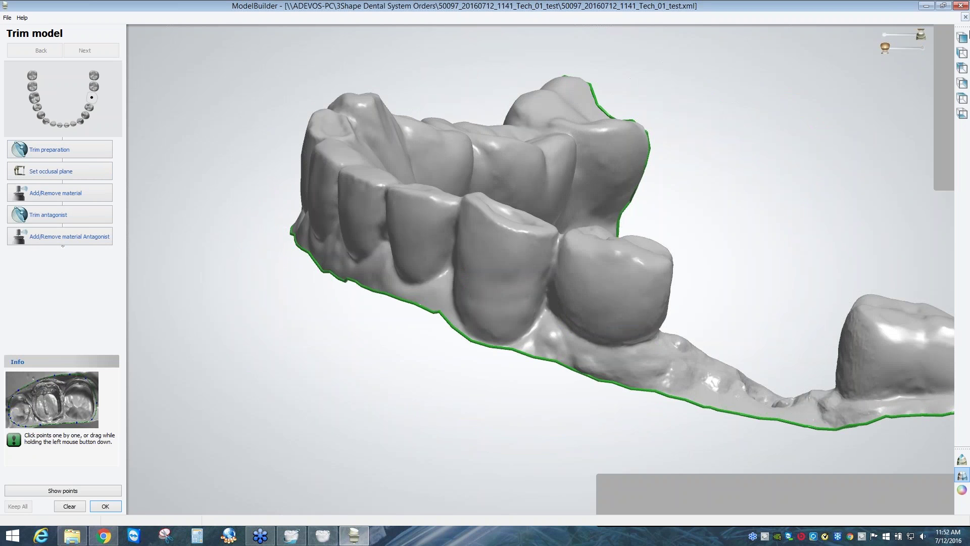
pyautogui.click(940, 59)
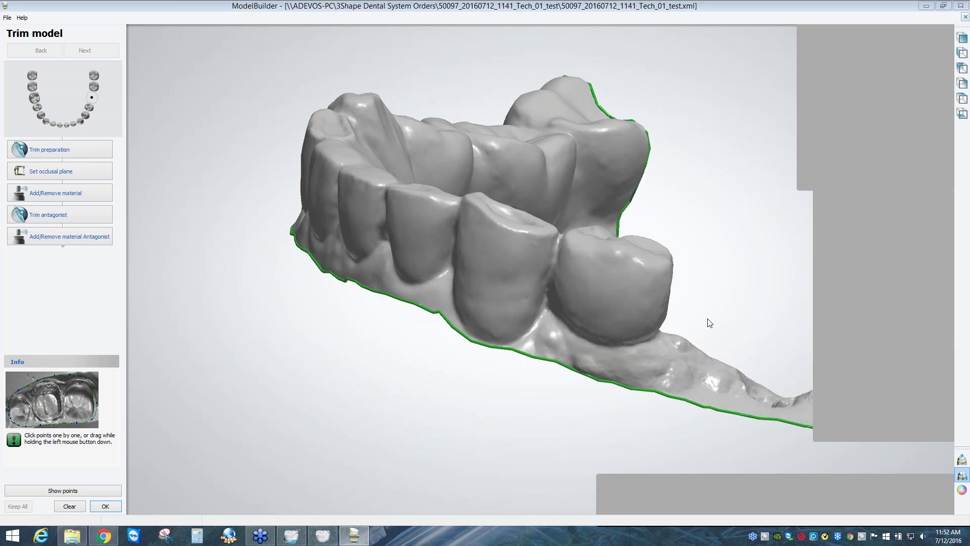
pyautogui.click(707, 319)
pyautogui.moveTo(672, 324); pyautogui.dragTo(155, 172, button='right')
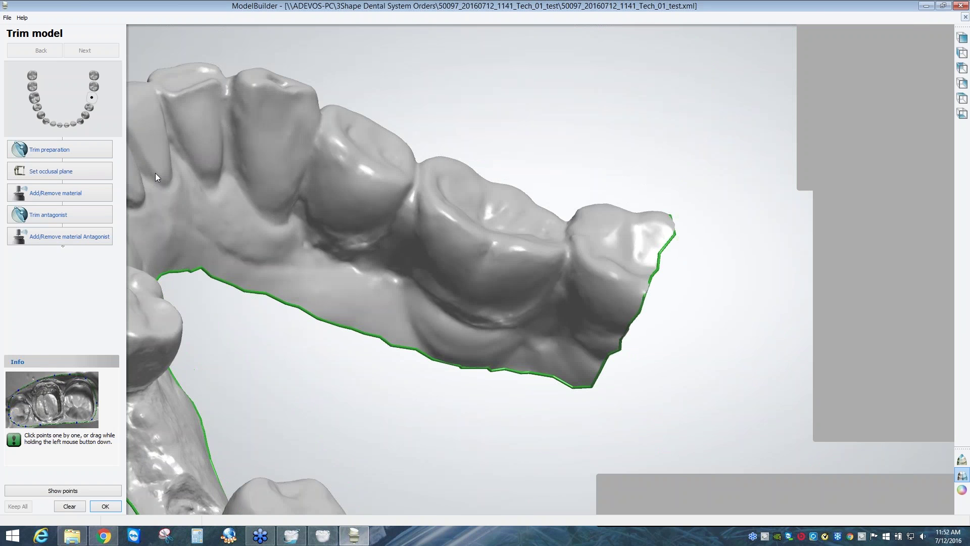
pyautogui.click(105, 505)
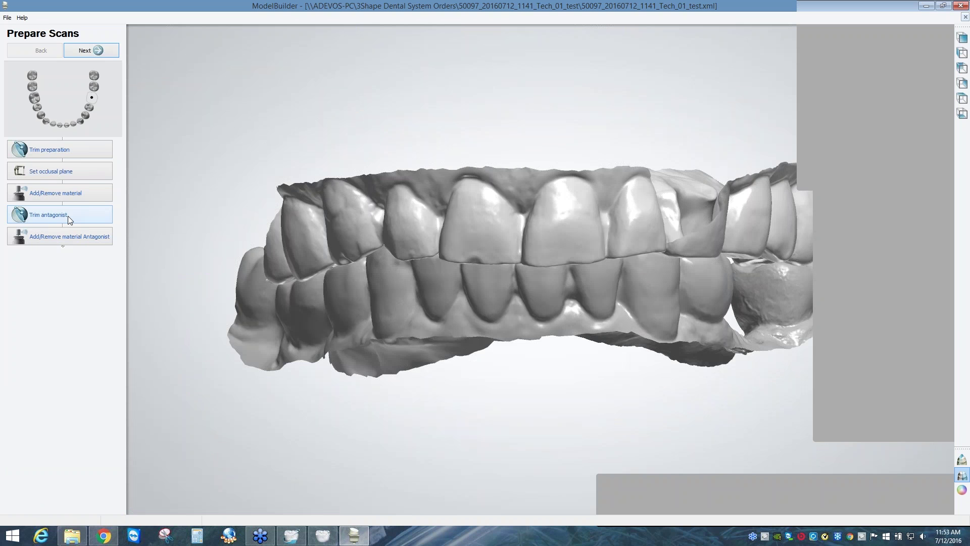
# Start trimming the antagonist scan and draw a cut line across its incomplete last molar from the buccal to the palatal edge.
pyautogui.click(68, 216)
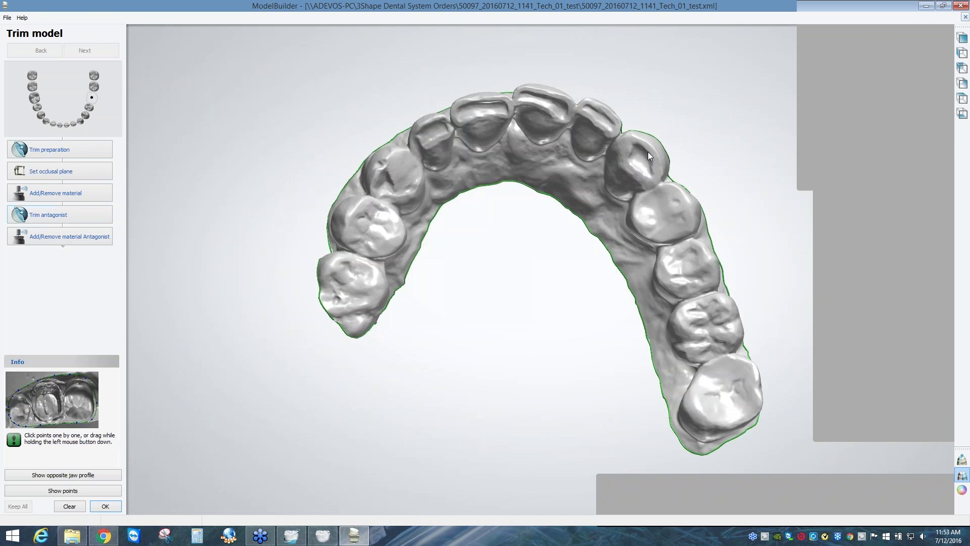
pyautogui.moveTo(648, 154); pyautogui.dragTo(397, 380, button='right')
pyautogui.scroll(4, 528, 348)
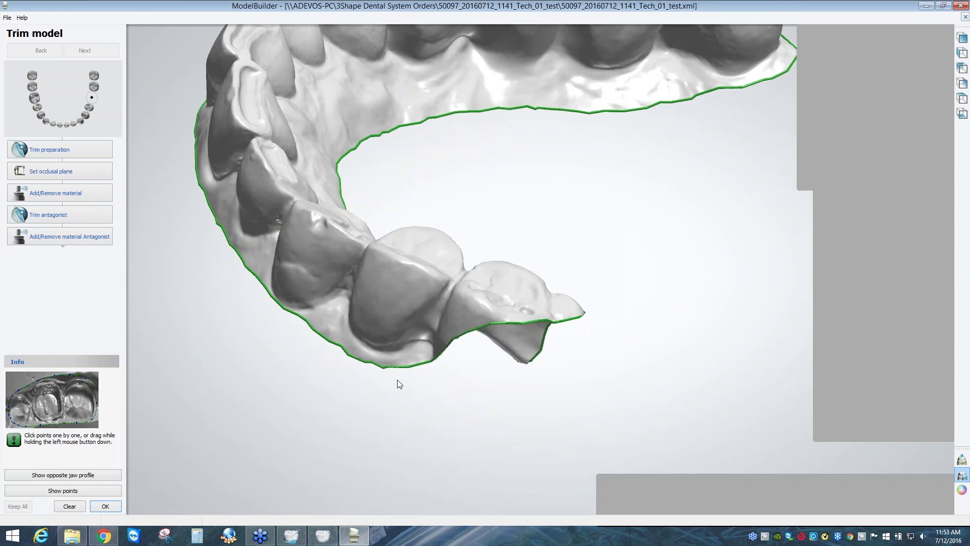
pyautogui.scroll(2, 441, 355)
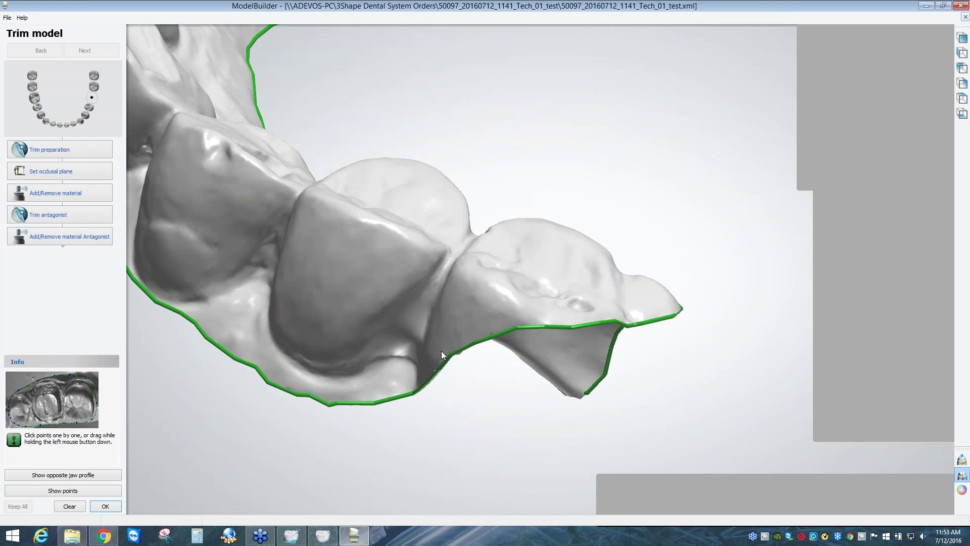
pyautogui.click(441, 351)
pyautogui.click(589, 332)
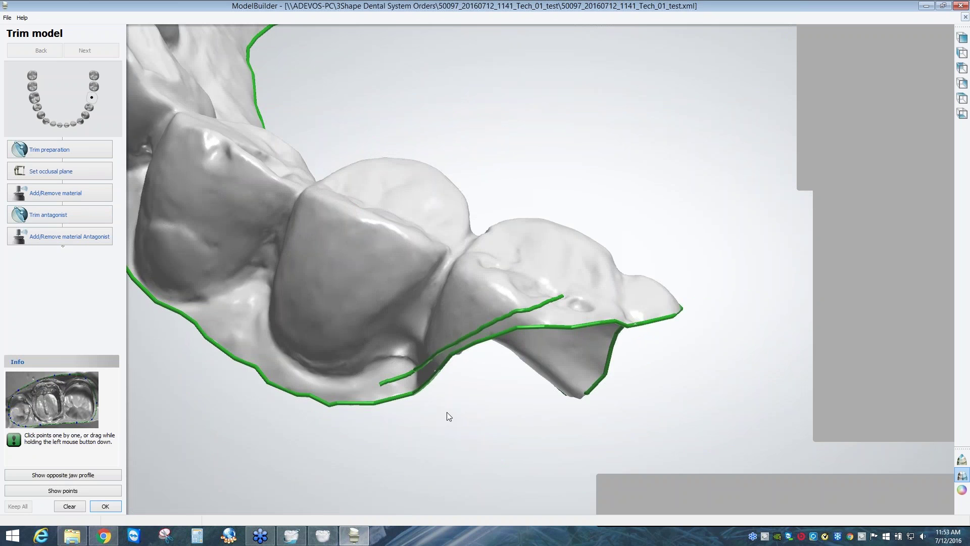
pyautogui.moveTo(447, 412); pyautogui.dragTo(441, 354, button='right')
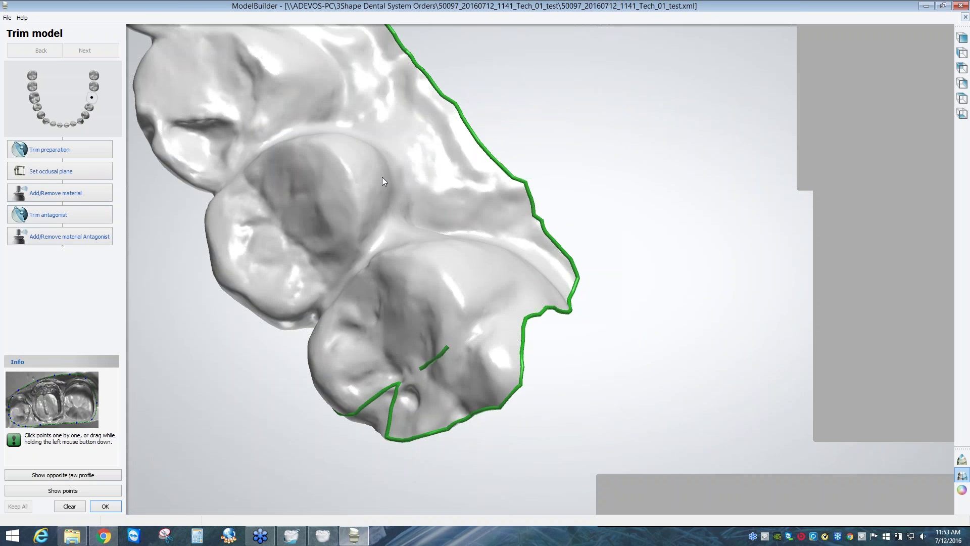
pyautogui.click(554, 257)
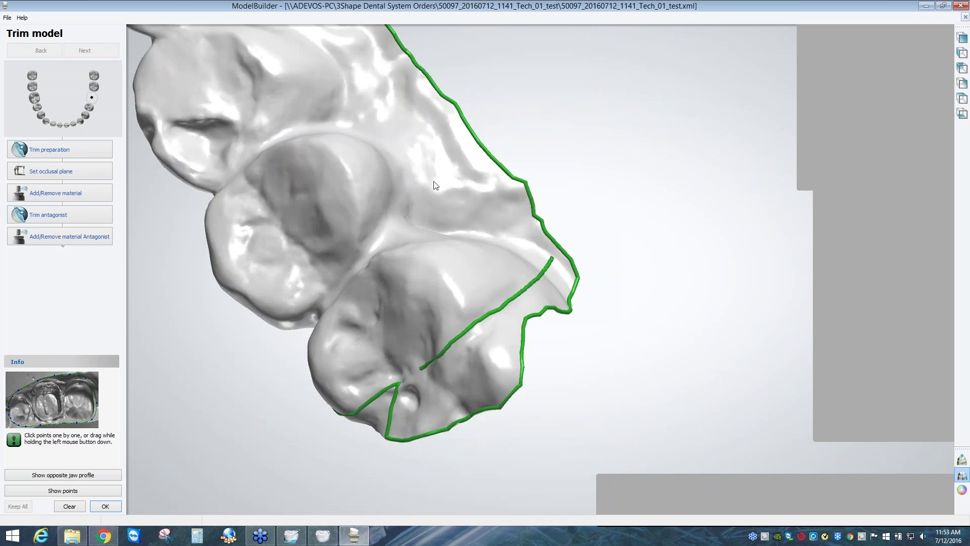
# Redraw the antagonist's trim line farther inward on the facial surface of the incomplete tooth and around its contact with the neighboring tooth.
pyautogui.moveTo(434, 182); pyautogui.dragTo(205, 224, button='right')
pyautogui.moveTo(207, 229); pyautogui.dragTo(188, 153)
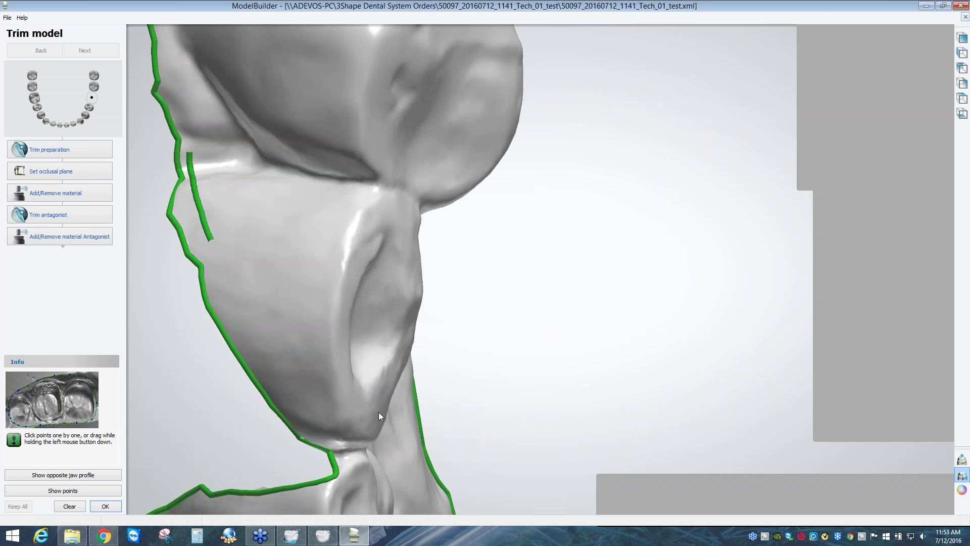
pyautogui.click(379, 412)
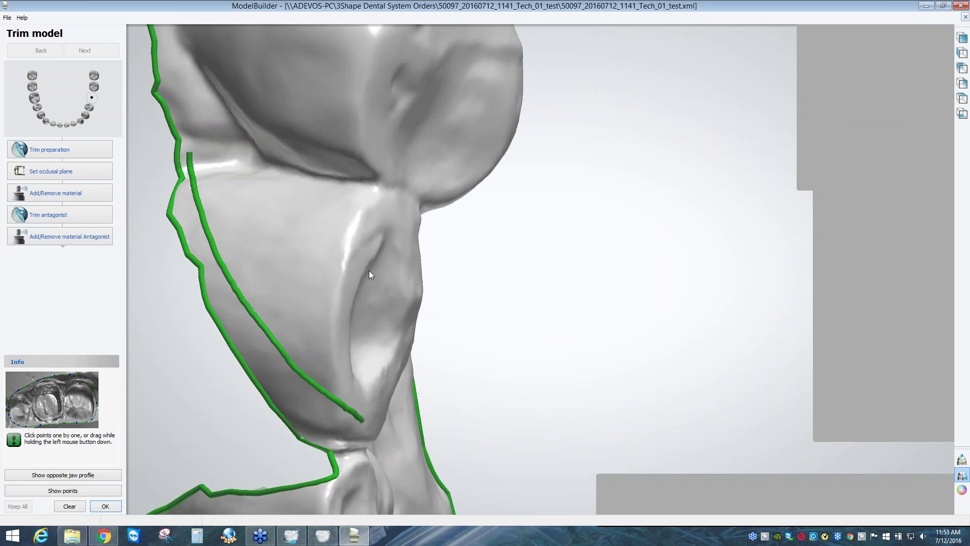
pyautogui.moveTo(369, 271); pyautogui.dragTo(253, 277, button='right')
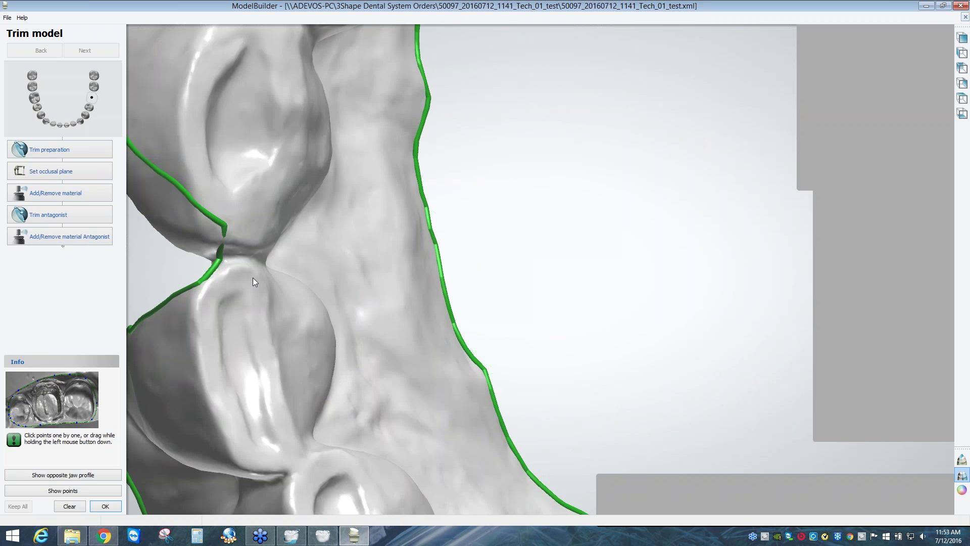
pyautogui.click(252, 279)
pyautogui.click(171, 341)
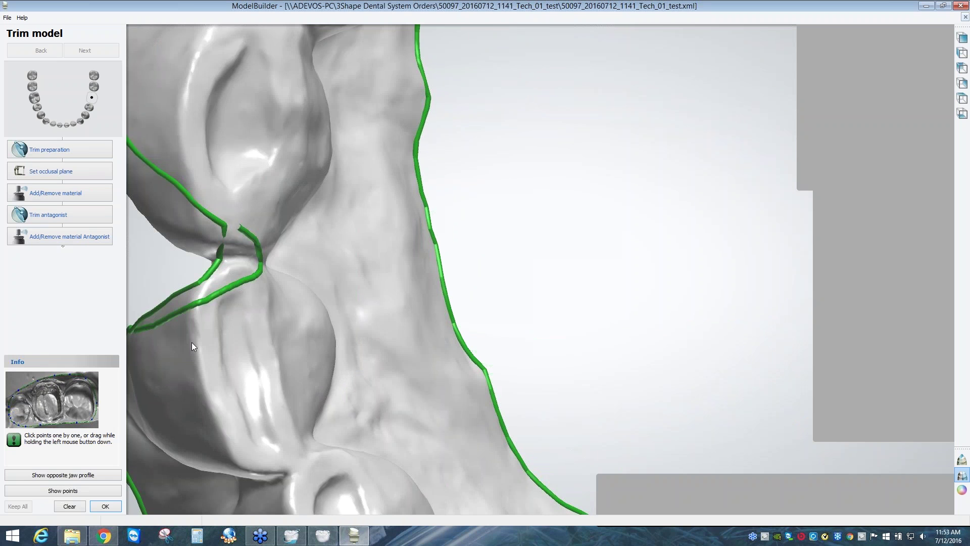
# Continue the antagonist's trim line past the adjacent front tooth, check the boundary around the arch, and accept the trim.
pyautogui.moveTo(192, 341); pyautogui.dragTo(328, 326, button='right')
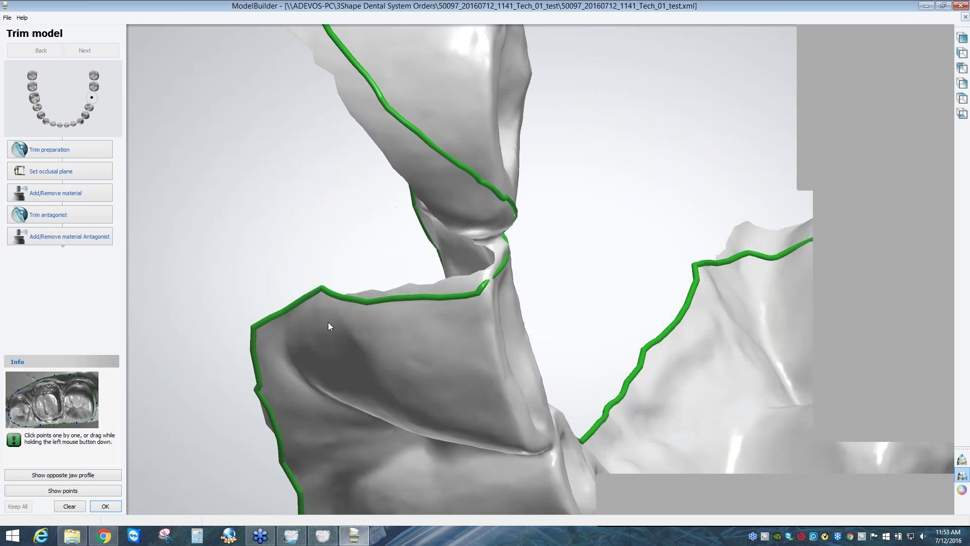
pyautogui.click(400, 414)
pyautogui.scroll(-10, 389, 398)
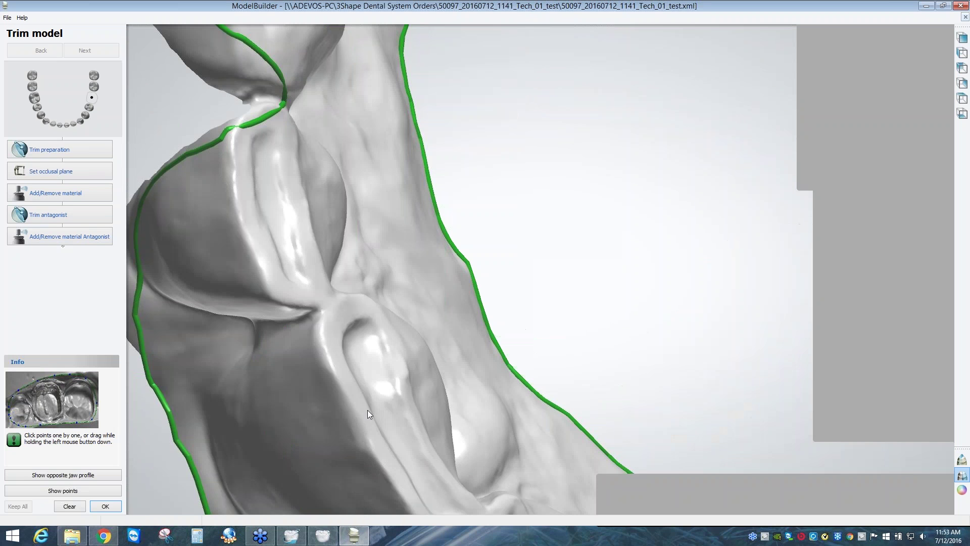
pyautogui.moveTo(379, 356); pyautogui.dragTo(100, 96, button='right')
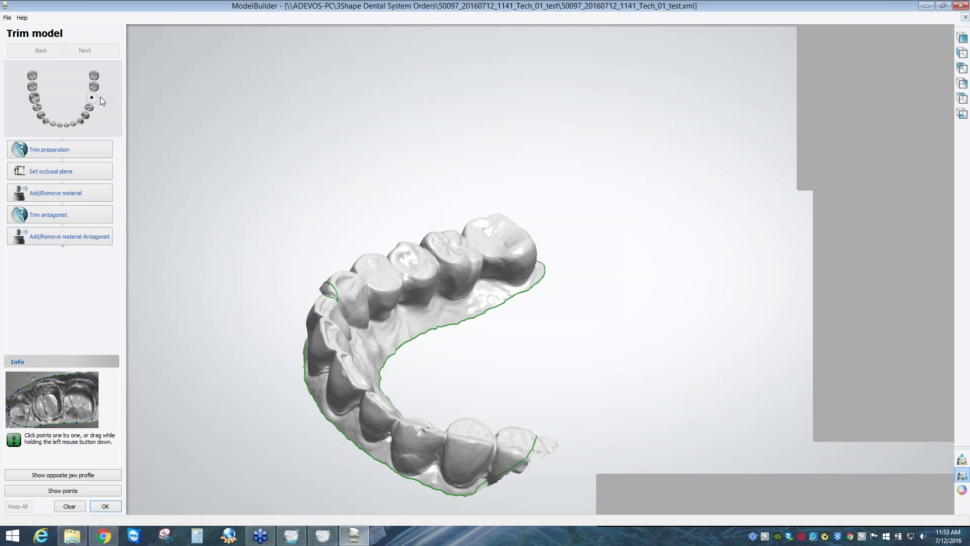
pyautogui.click(105, 506)
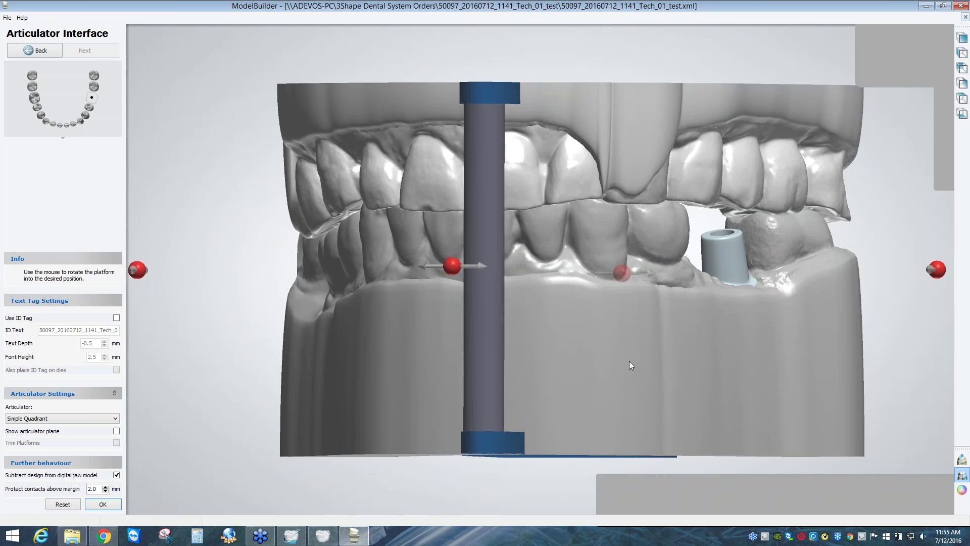
# Examine the occluded jaw models and the Simple Quadrant articulator plates from the front, the side and above.
pyautogui.moveTo(629, 361); pyautogui.dragTo(534, 372, button='right')
pyautogui.scroll(-3, 534, 386)
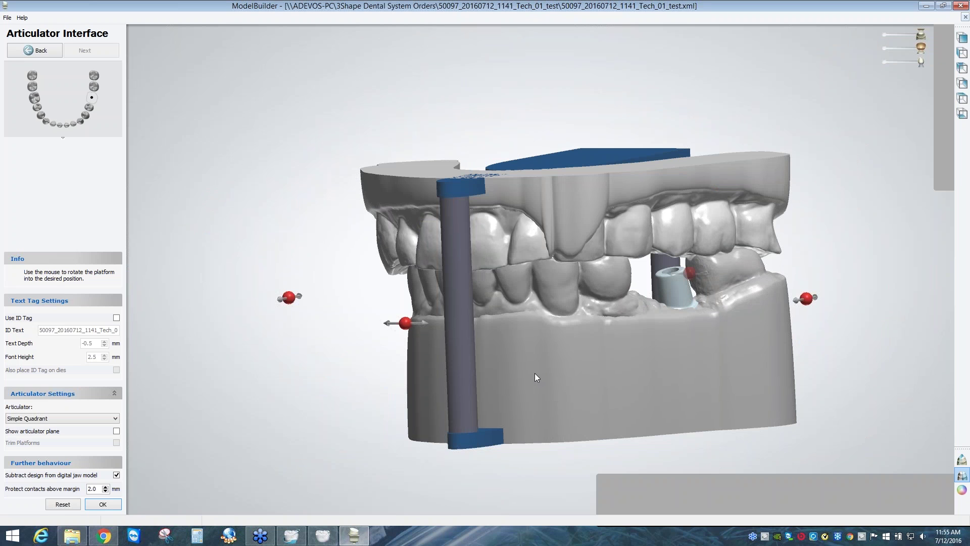
pyautogui.moveTo(675, 373); pyautogui.dragTo(475, 320, button='right')
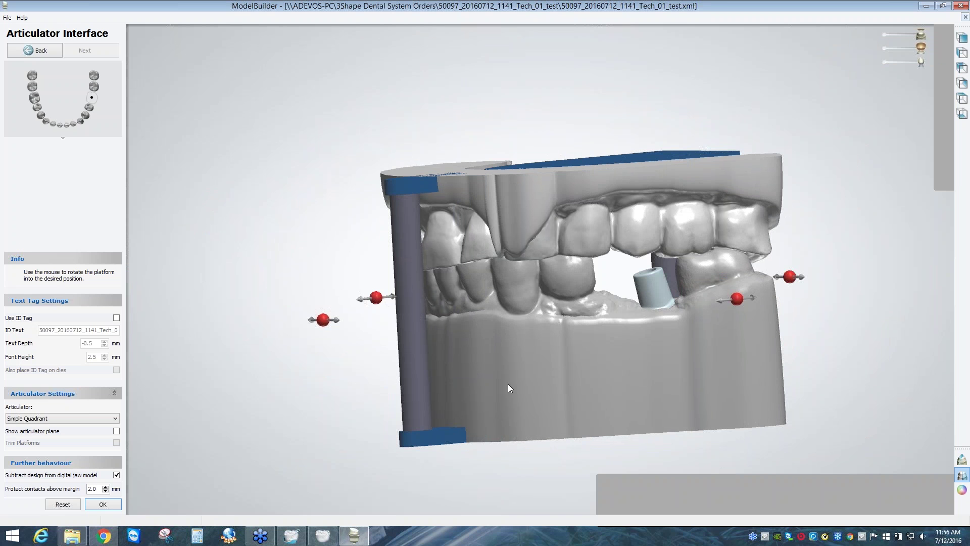
pyautogui.moveTo(508, 385); pyautogui.dragTo(460, 425, button='right')
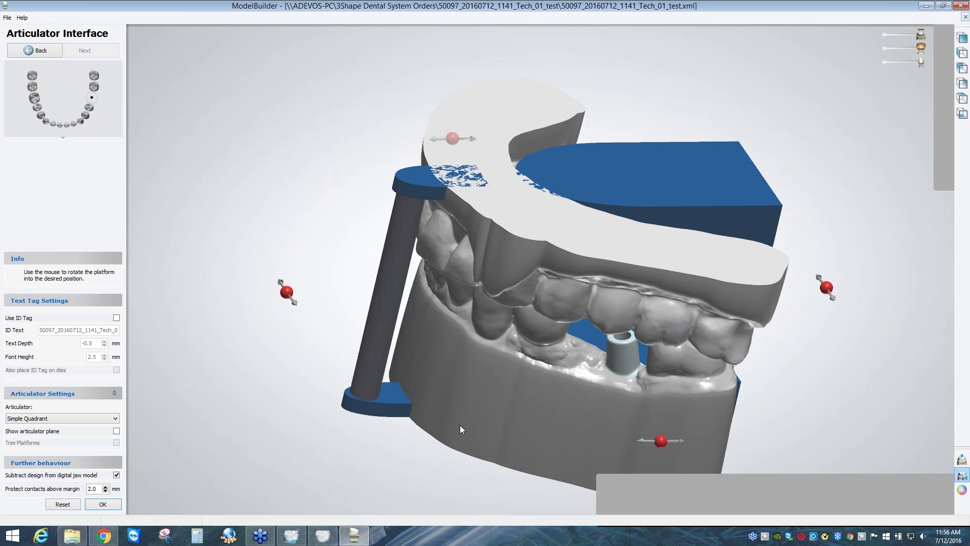
pyautogui.moveTo(440, 374); pyautogui.dragTo(453, 286, button='right')
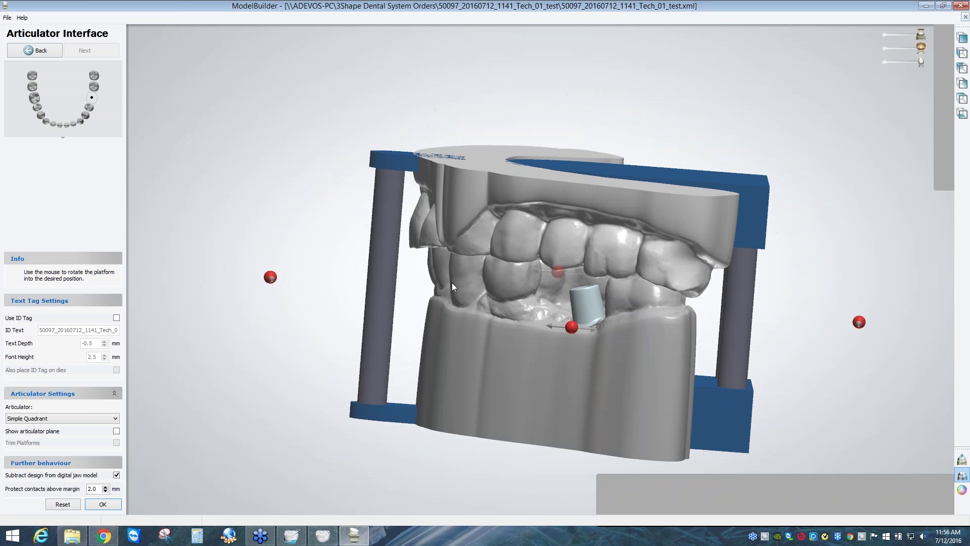
pyautogui.moveTo(502, 393)
pyautogui.mouseDown(button='right')
pyautogui.moveTo(535, 378)
pyautogui.moveTo(566, 343)
pyautogui.mouseUp(button='right')
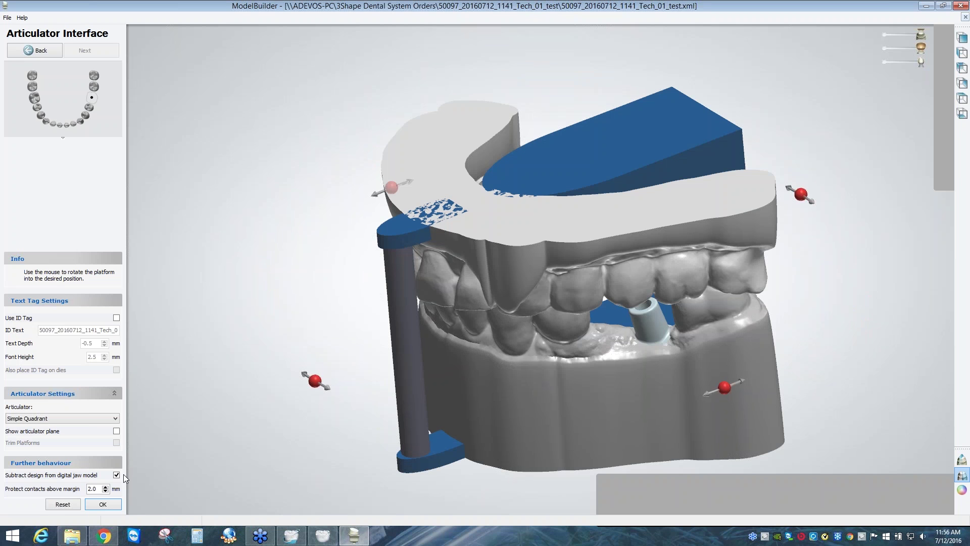
pyautogui.moveTo(354, 417); pyautogui.dragTo(391, 376, button='right')
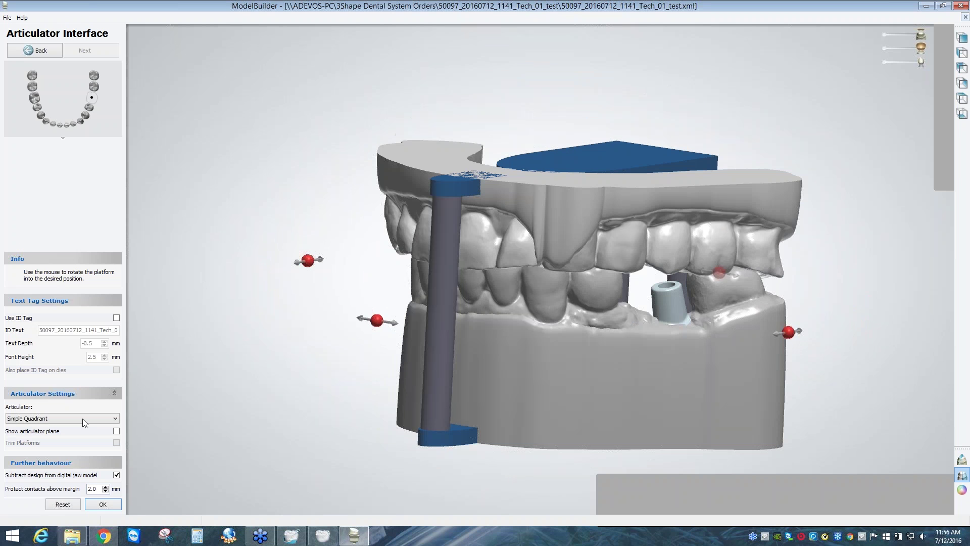
# Set the articulator to Simple Full Arch v2.3 and inspect its plates and posts against both jaw models.
pyautogui.click(83, 418)
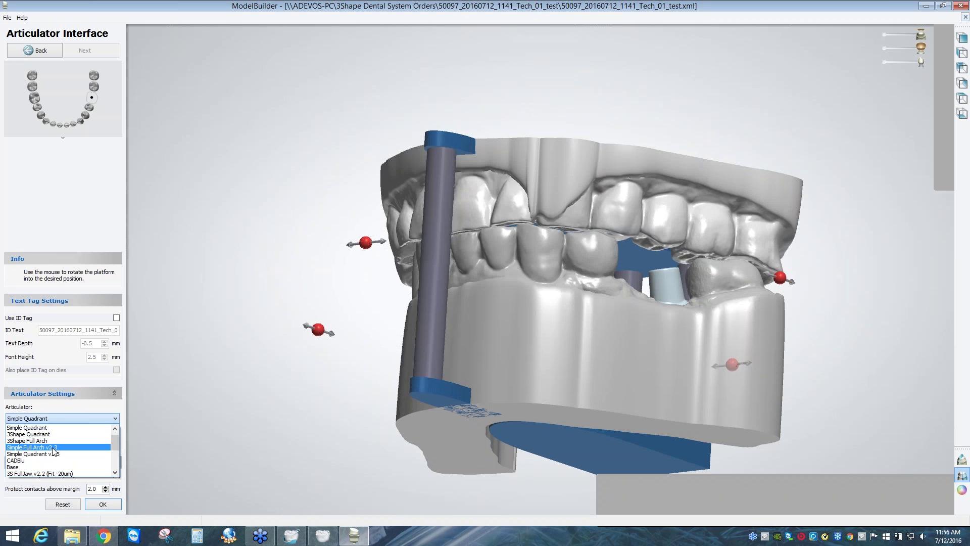
pyautogui.click(298, 433)
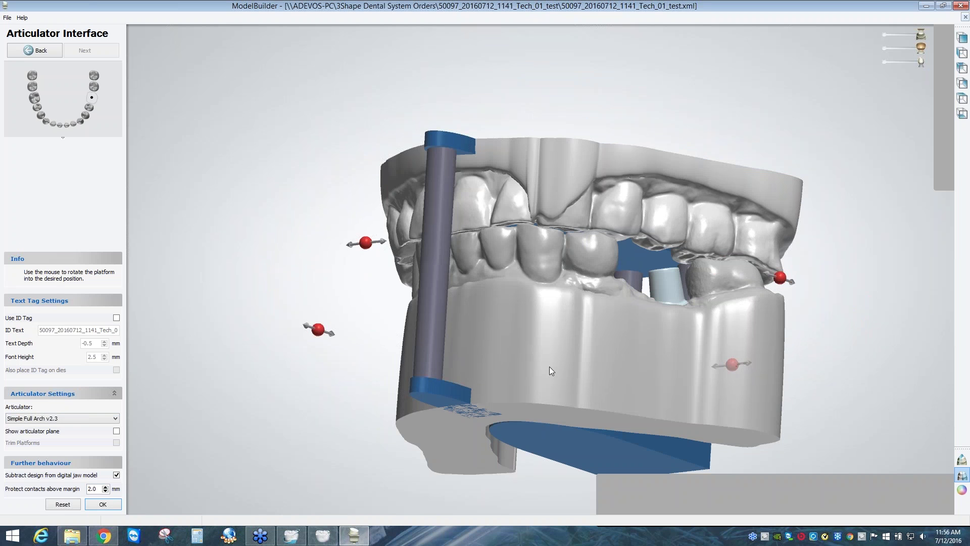
pyautogui.moveTo(549, 366); pyautogui.dragTo(451, 438, button='right')
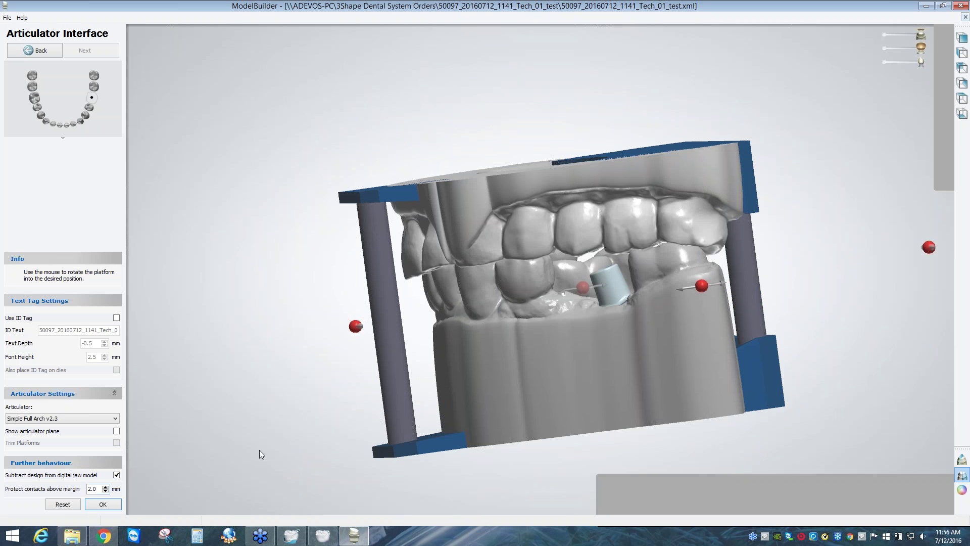
pyautogui.moveTo(259, 449); pyautogui.dragTo(257, 492, button='right')
pyautogui.moveTo(467, 389); pyautogui.dragTo(619, 361, button='right')
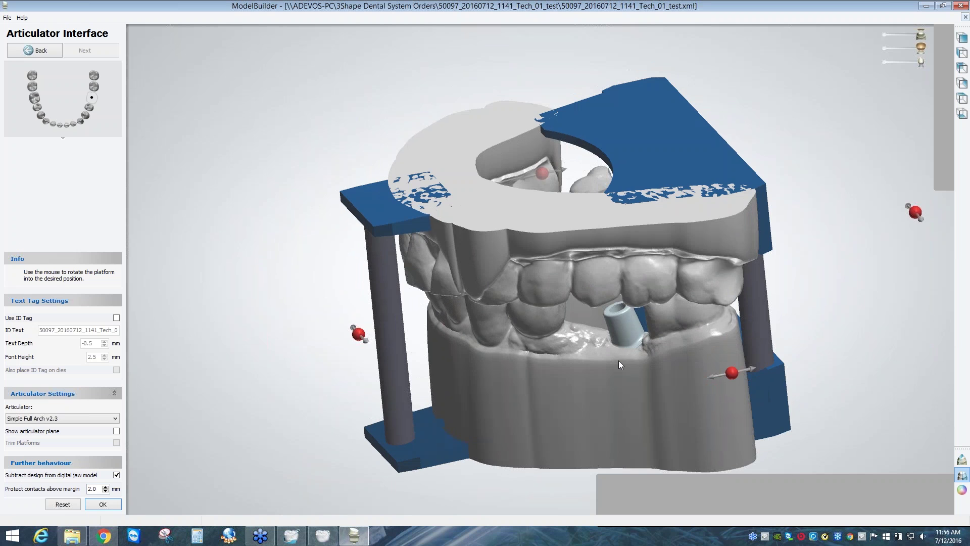
# Inspect the abutment at tooth 36 up close and accept the articulator interface to build the virtual model.
pyautogui.scroll(3, 618, 360)
pyautogui.scroll(3, 618, 359)
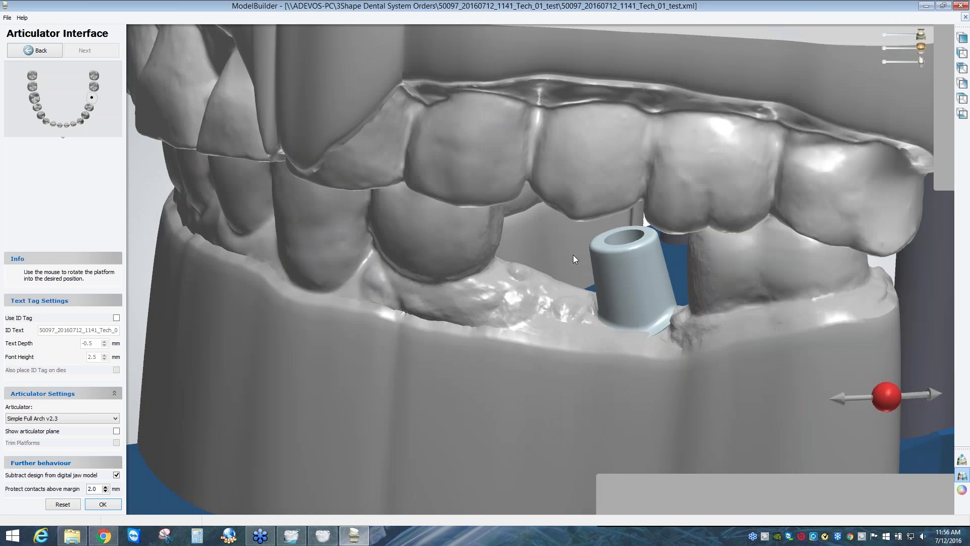
pyautogui.scroll(2, 573, 255)
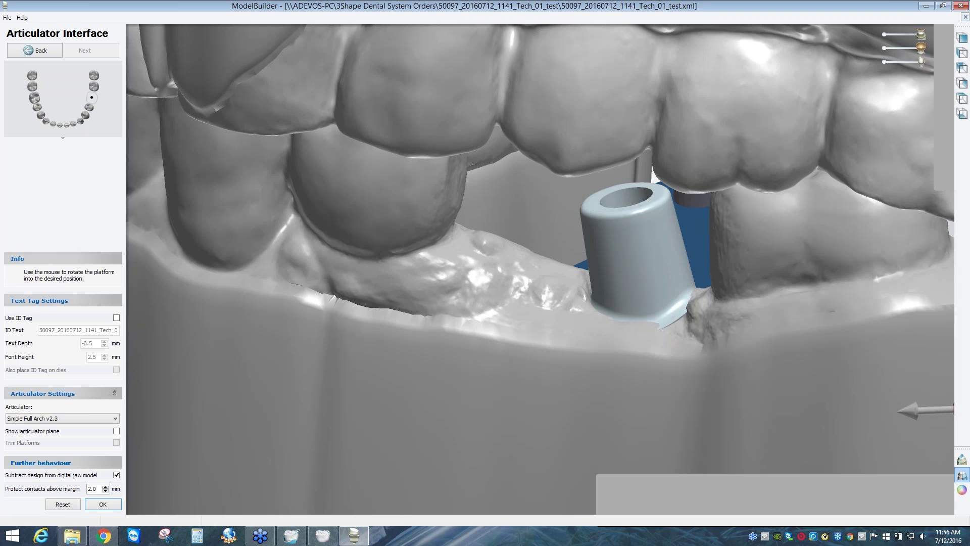
pyautogui.click(103, 504)
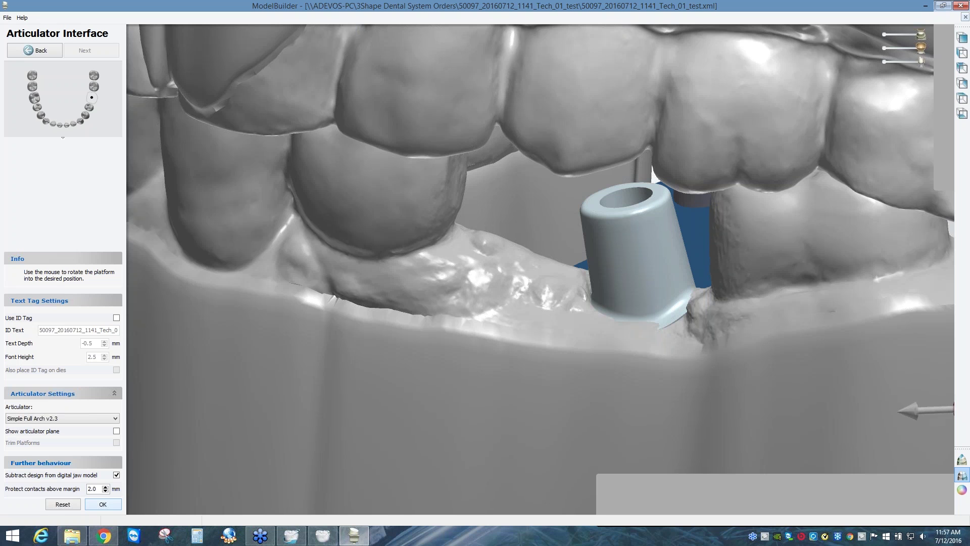
pyautogui.click(103, 504)
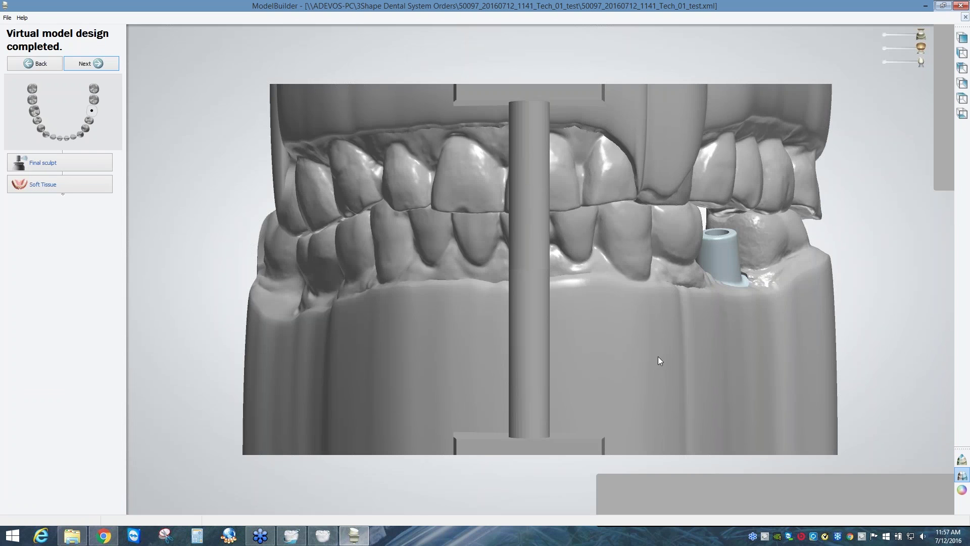
# Hide the abutment in the completed model, examine the implant analog hole at tooth 36, and open the soft tissue design.
pyautogui.moveTo(658, 356); pyautogui.dragTo(687, 236, button='right')
pyautogui.scroll(4, 657, 333)
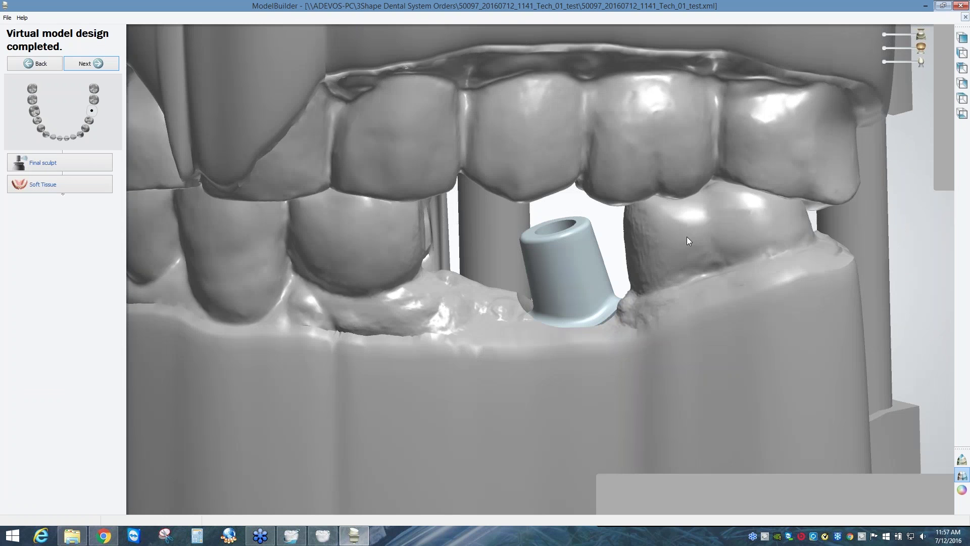
pyautogui.scroll(2, 686, 236)
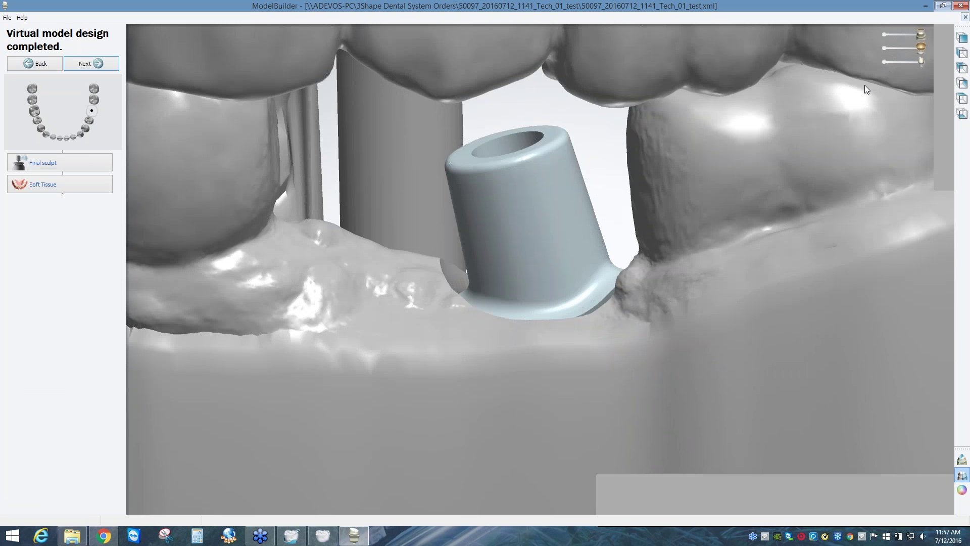
pyautogui.click(884, 61)
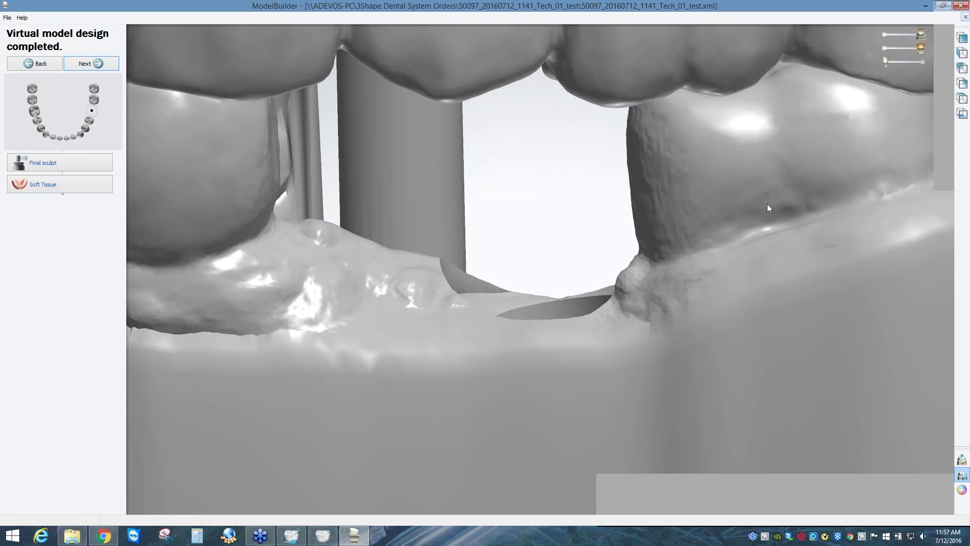
pyautogui.moveTo(767, 204); pyautogui.dragTo(404, 366, button='right')
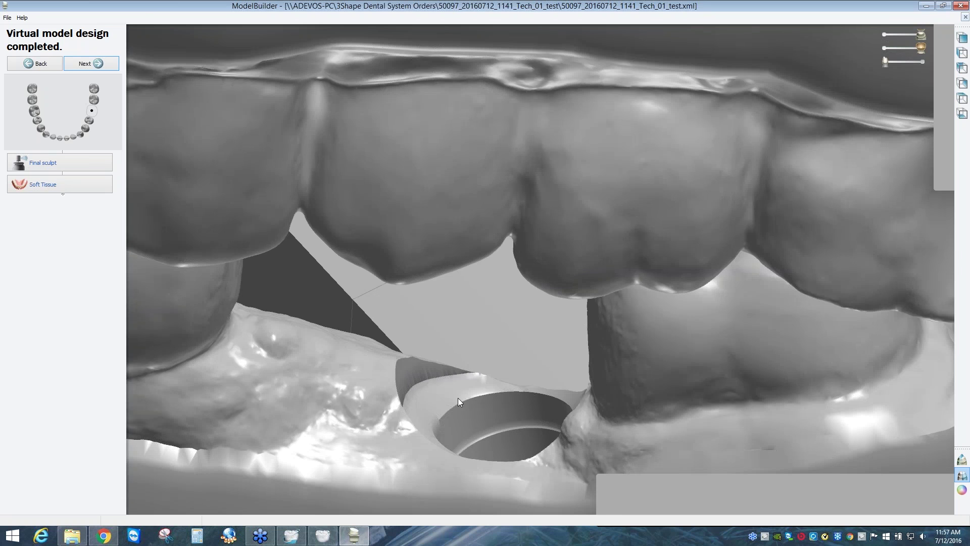
pyautogui.moveTo(458, 402); pyautogui.dragTo(389, 362, button='right')
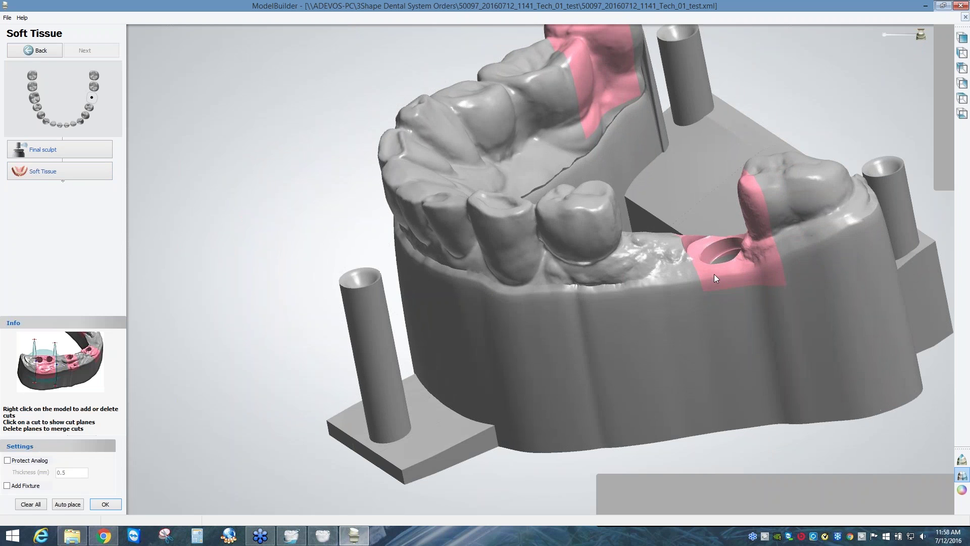
# Clear all soft tissue cuts from the lower model and automatically place the cut around the implant site at tooth 36.
pyautogui.click(714, 273)
pyautogui.moveTo(680, 319); pyautogui.dragTo(629, 304, button='right')
pyautogui.moveTo(629, 304); pyautogui.dragTo(666, 376, button='middle')
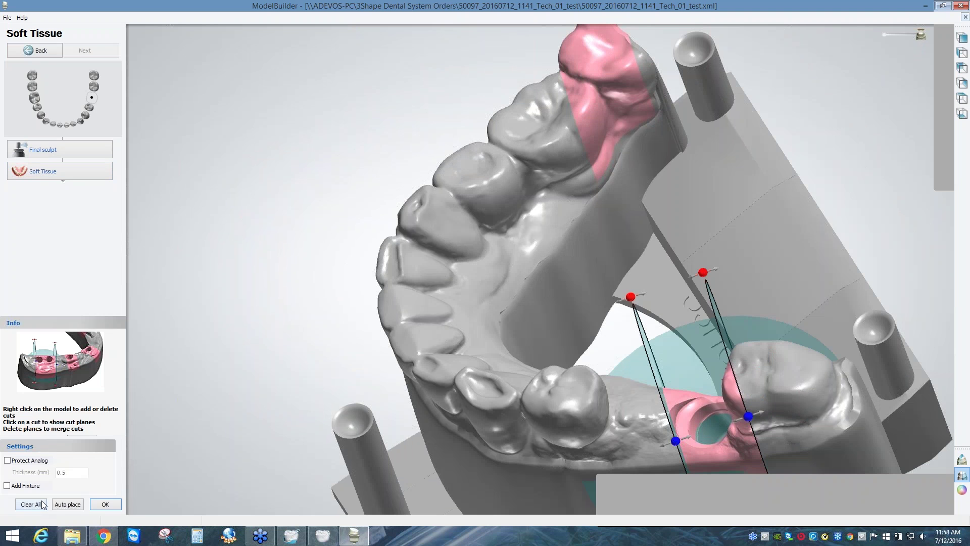
pyautogui.click(43, 504)
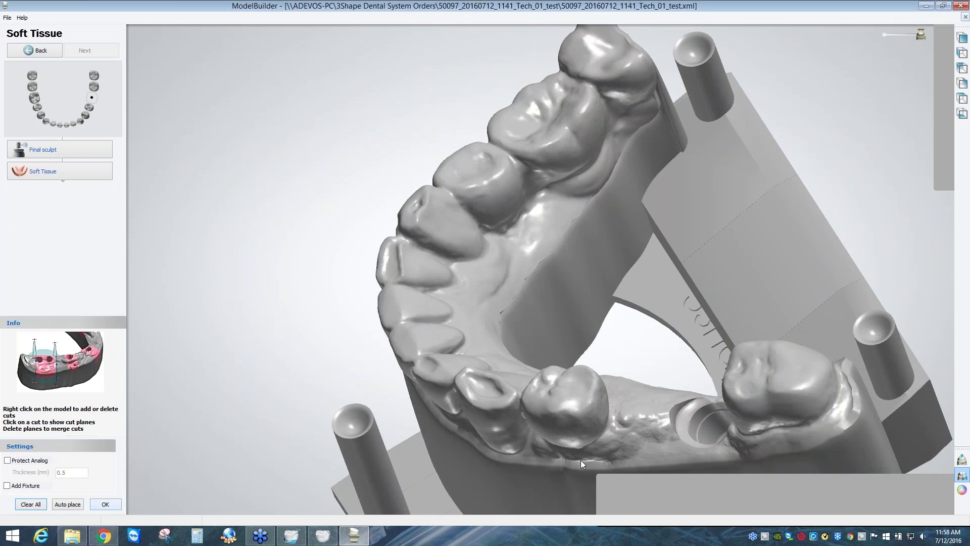
pyautogui.moveTo(665, 435); pyautogui.dragTo(638, 268, button='right')
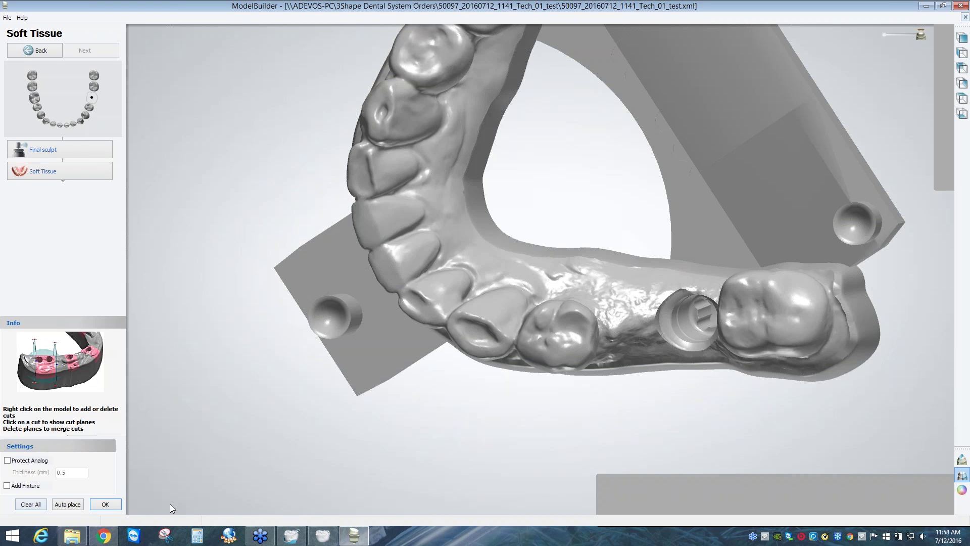
pyautogui.rightClick(666, 298)
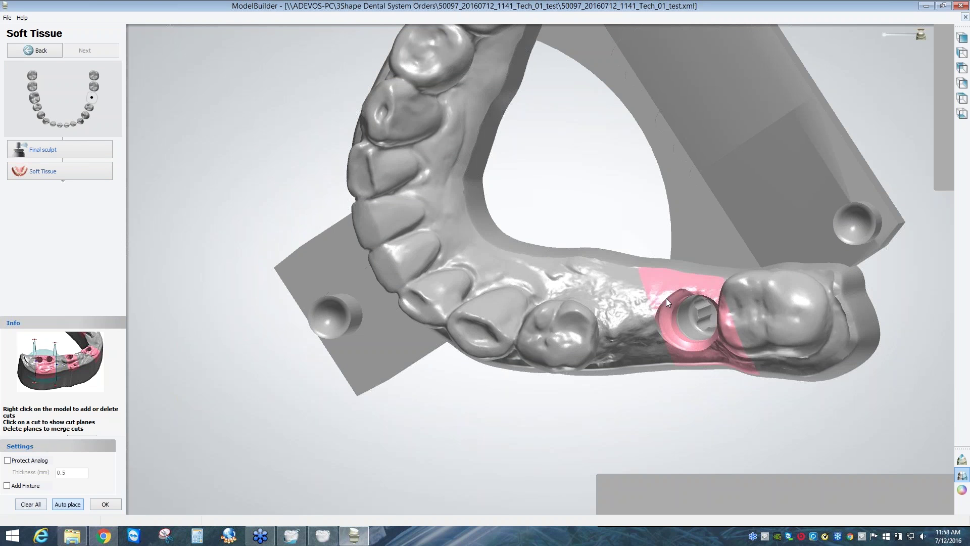
# Move the soft tissue's mesial cut plane toward the premolar and turn both cut planes straight across the ridge.
pyautogui.click(743, 362)
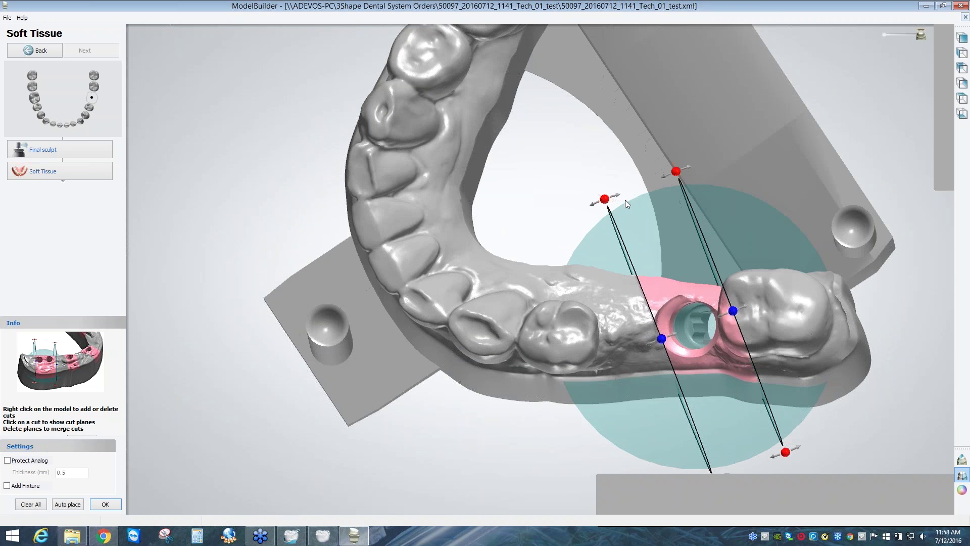
pyautogui.moveTo(625, 199); pyautogui.dragTo(617, 339)
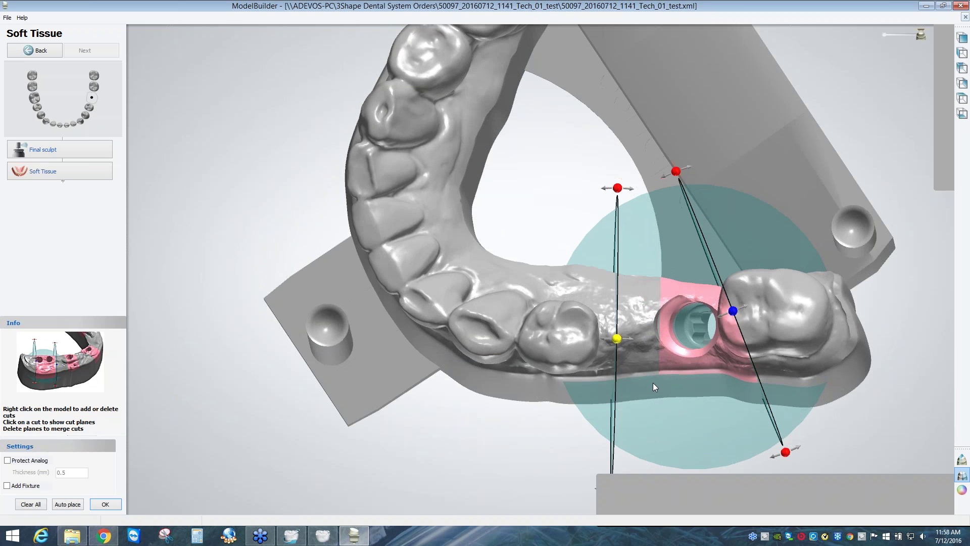
pyautogui.moveTo(685, 386); pyautogui.dragTo(777, 459, button='right')
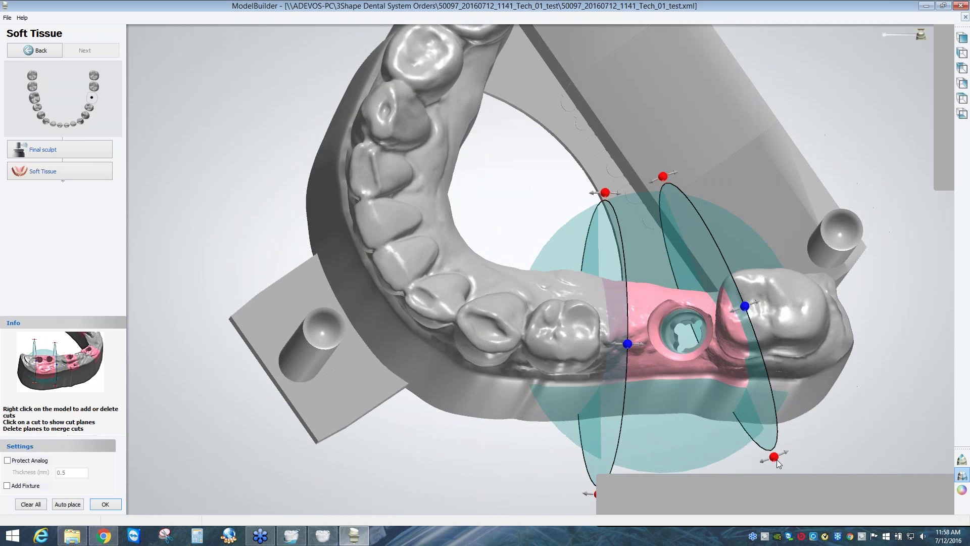
pyautogui.moveTo(736, 470); pyautogui.dragTo(717, 471)
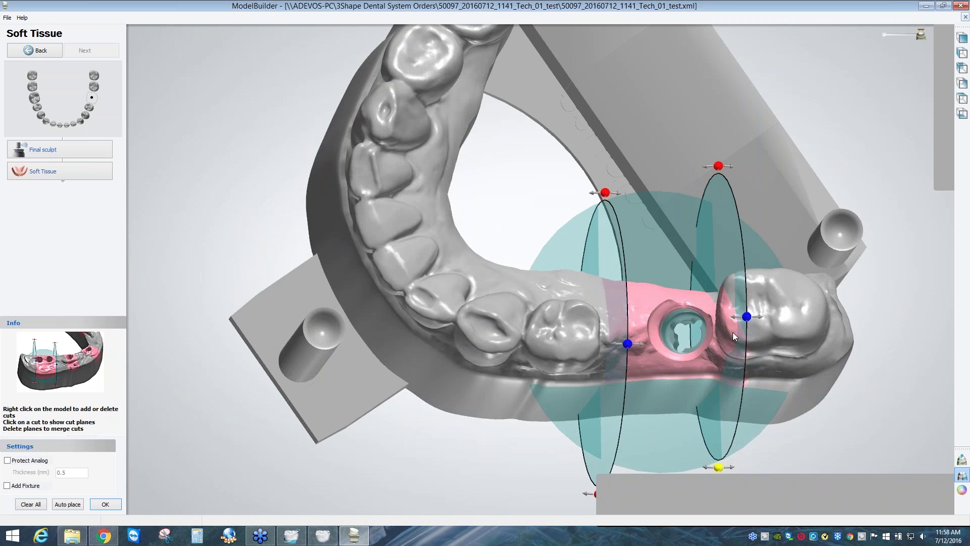
# Tilt the soft tissue's distal cut plane clear of the molar and turn the mesial cut plane slightly across the ridge.
pyautogui.moveTo(732, 331); pyautogui.dragTo(734, 178, button='right')
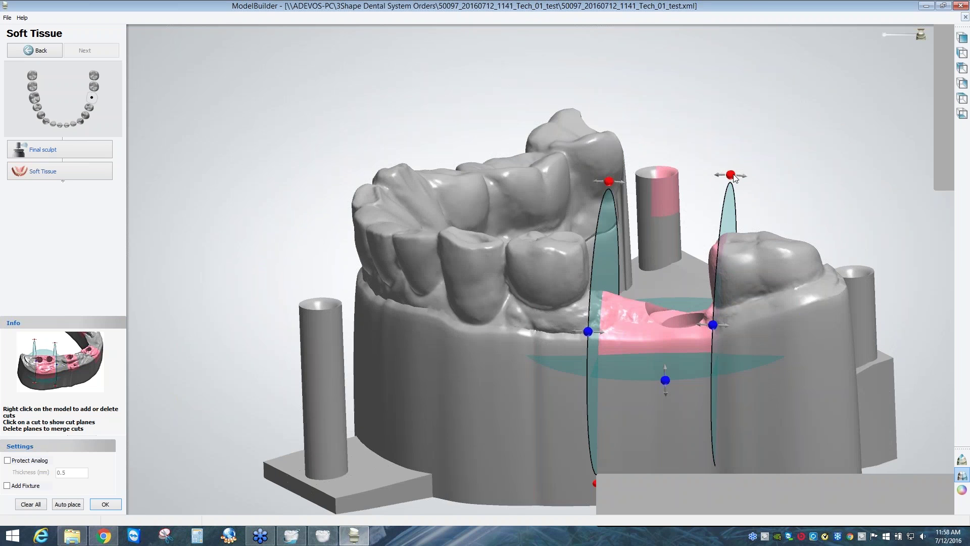
pyautogui.moveTo(735, 166); pyautogui.dragTo(686, 193)
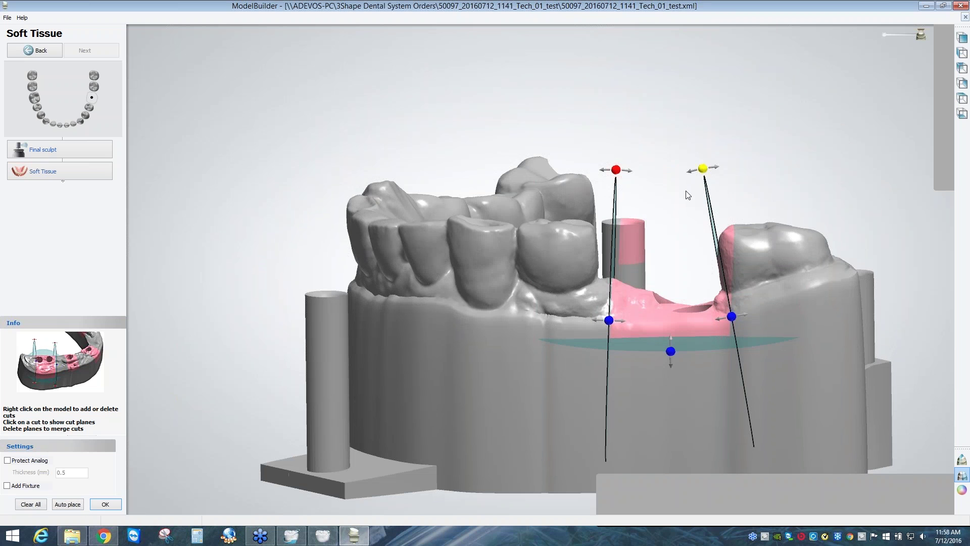
pyautogui.moveTo(675, 321); pyautogui.dragTo(624, 491, button='right')
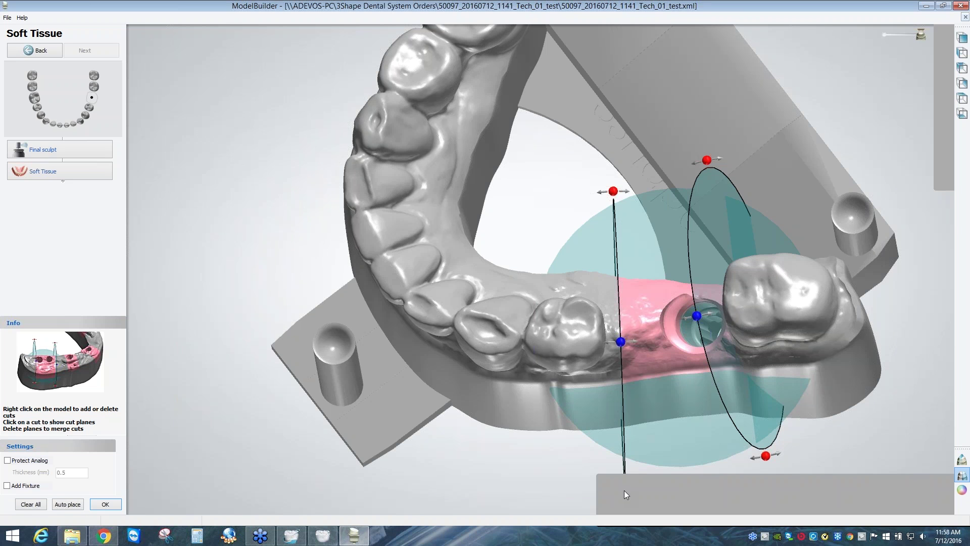
pyautogui.moveTo(624, 490); pyautogui.dragTo(617, 490)
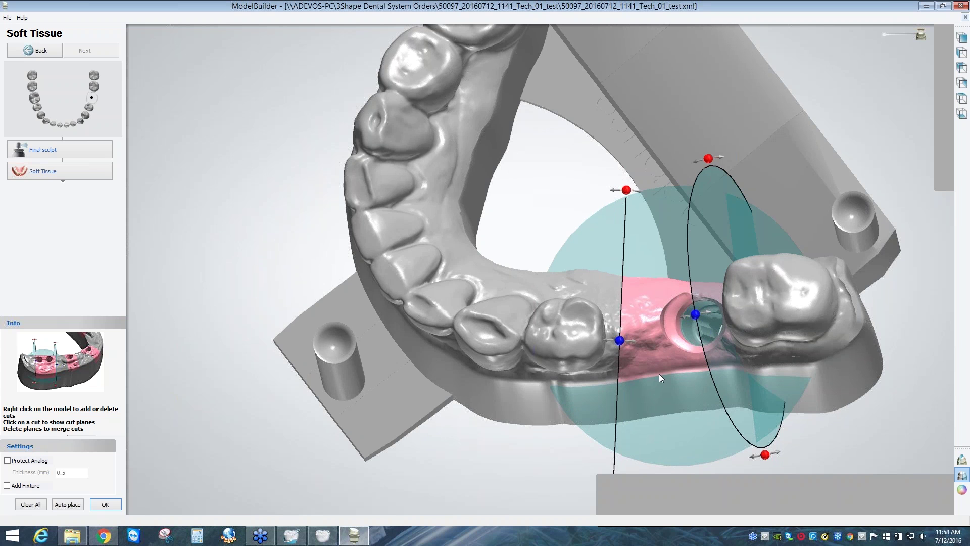
# Fit the distal cut plane close to the molar at a more upright angle and accept the soft tissue design.
pyautogui.moveTo(658, 374); pyautogui.dragTo(728, 325, button='right')
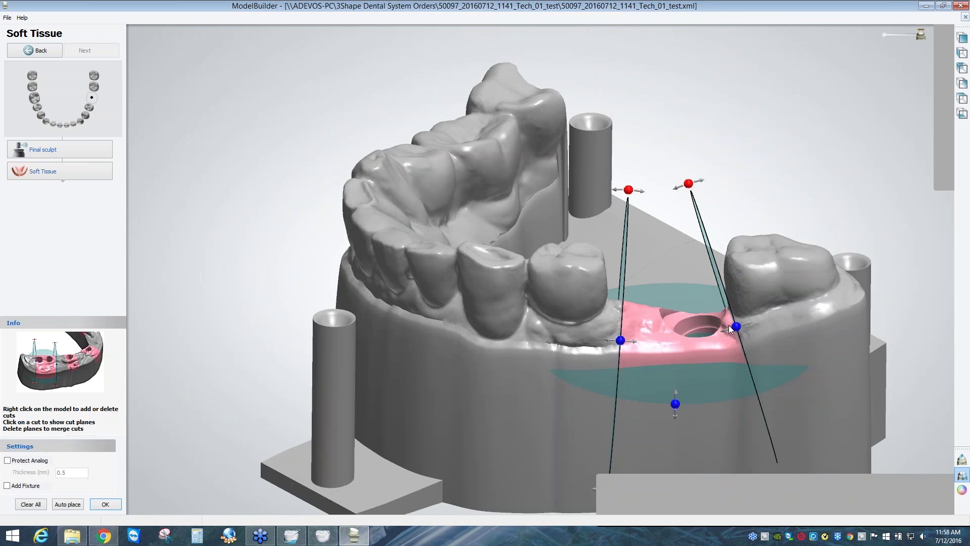
pyautogui.moveTo(729, 325); pyautogui.dragTo(728, 329)
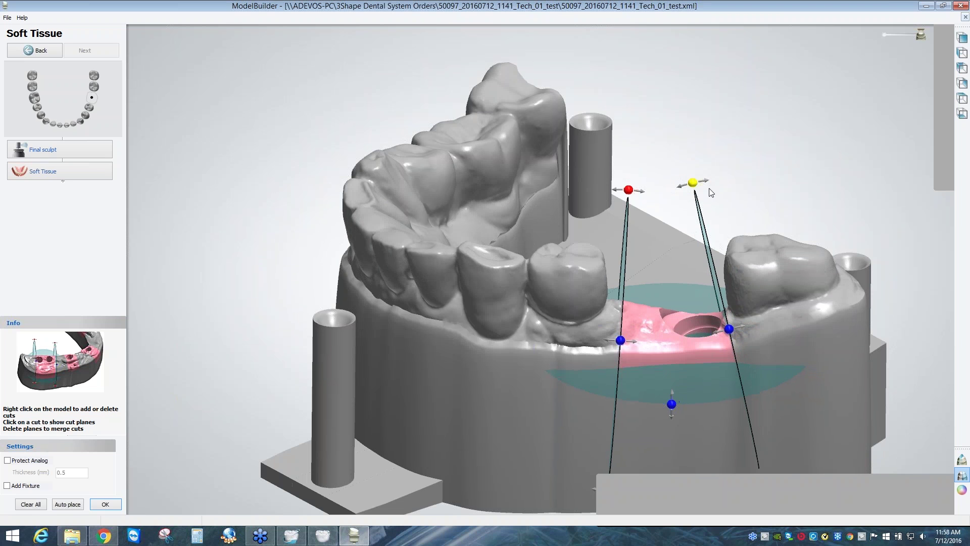
pyautogui.moveTo(693, 182); pyautogui.dragTo(708, 189)
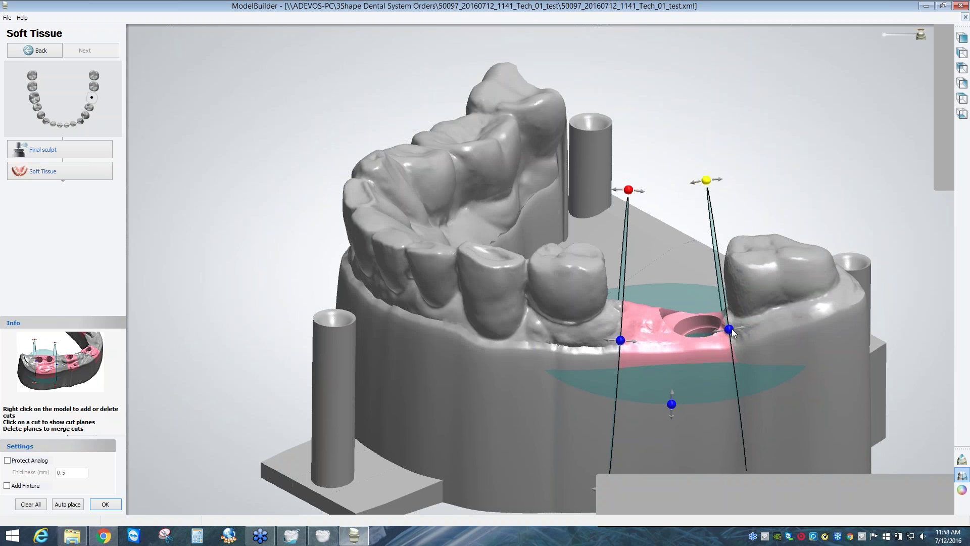
pyautogui.moveTo(732, 328); pyautogui.dragTo(734, 328)
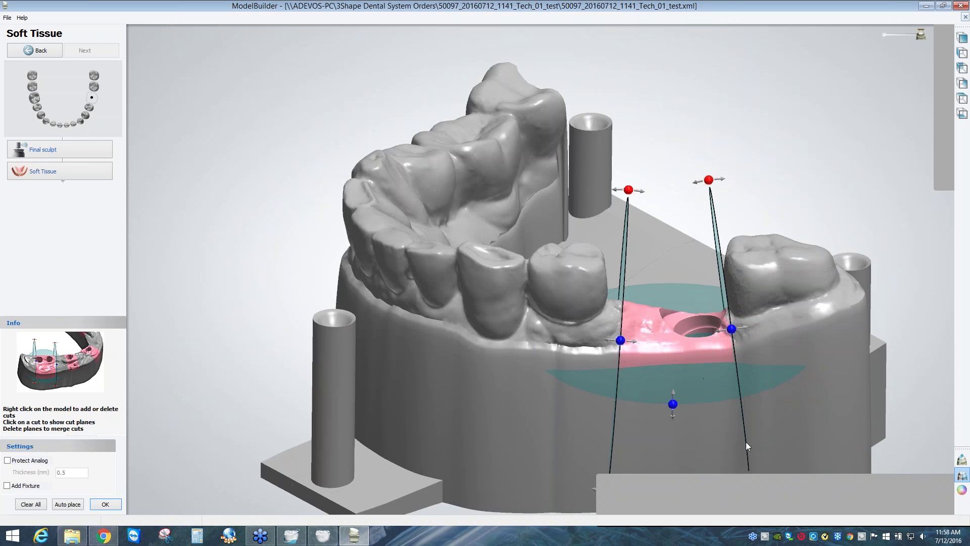
pyautogui.moveTo(745, 442); pyautogui.dragTo(133, 475, button='right')
pyautogui.click(104, 505)
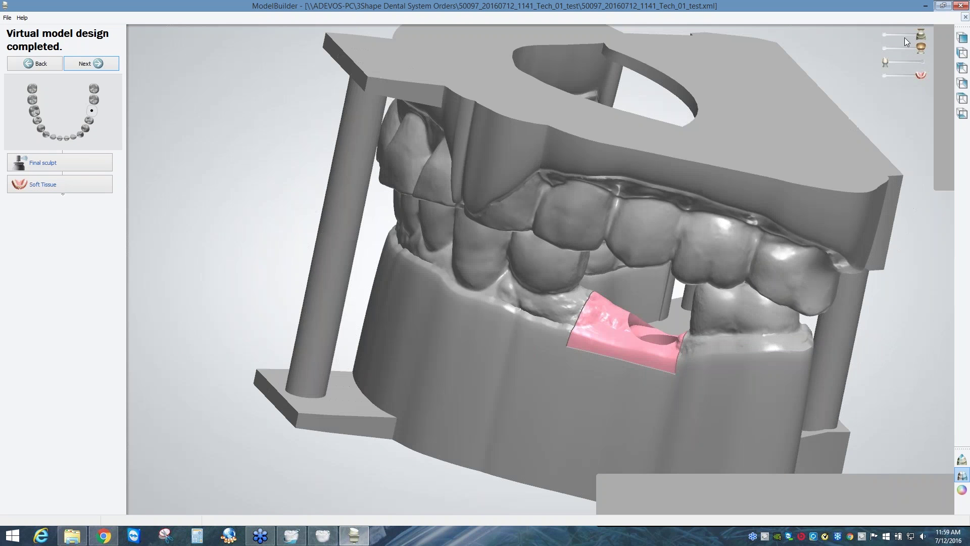
# Make the lower model semi-transparent to check the soft tissue over the implant analog, and save all models.
pyautogui.click(905, 35)
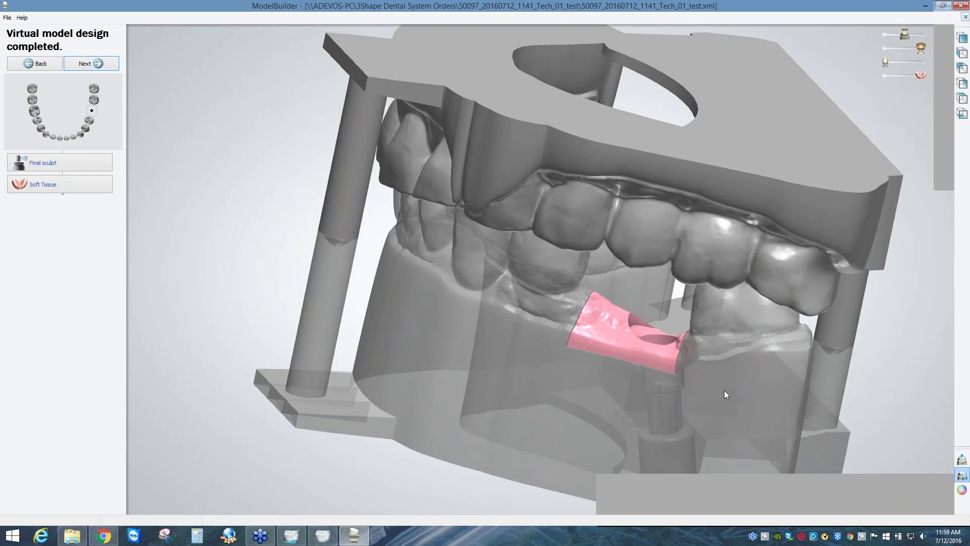
pyautogui.moveTo(723, 391); pyautogui.dragTo(608, 343, button='right')
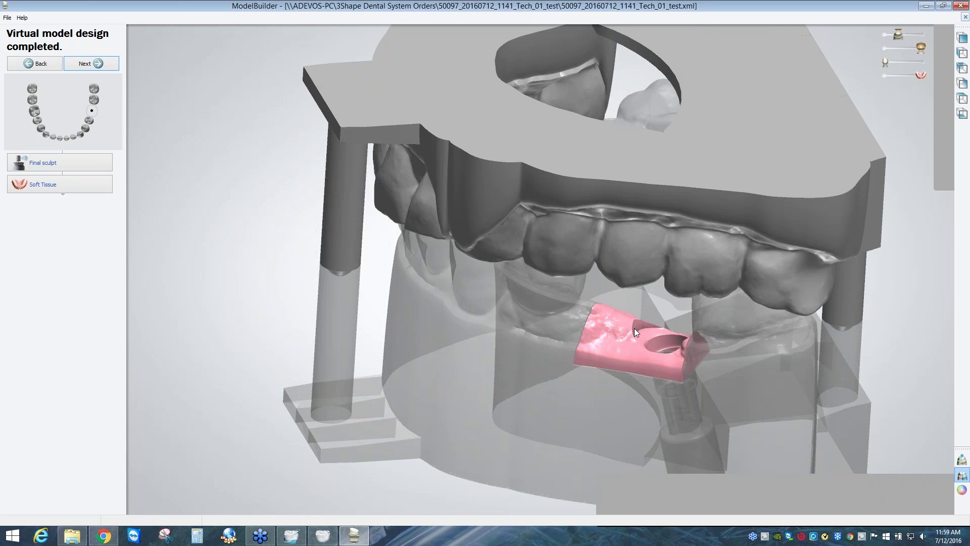
pyautogui.click(90, 64)
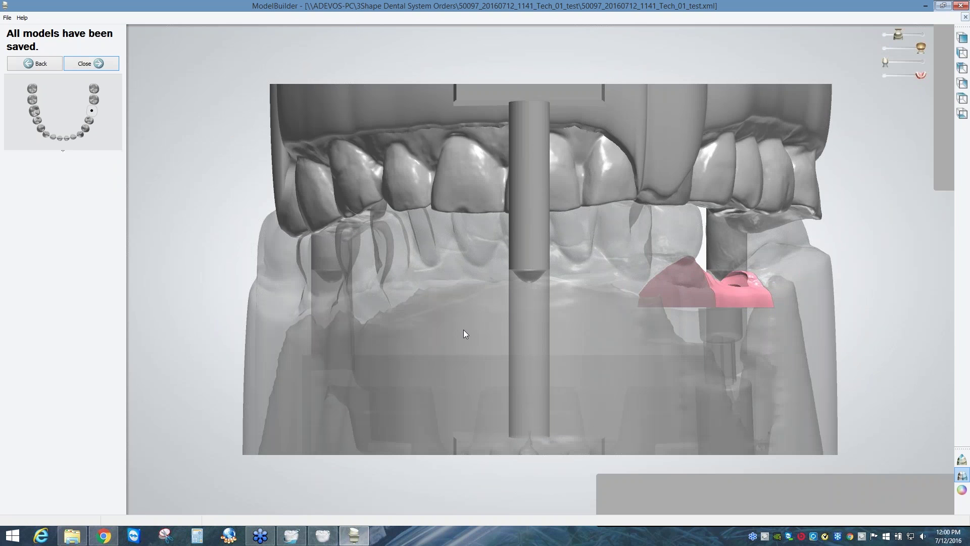
# Restore the lower model to full opacity and examine the analog hole from the underside and the soft tissue's buccal edge.
pyautogui.moveTo(463, 329); pyautogui.dragTo(858, 81, button='right')
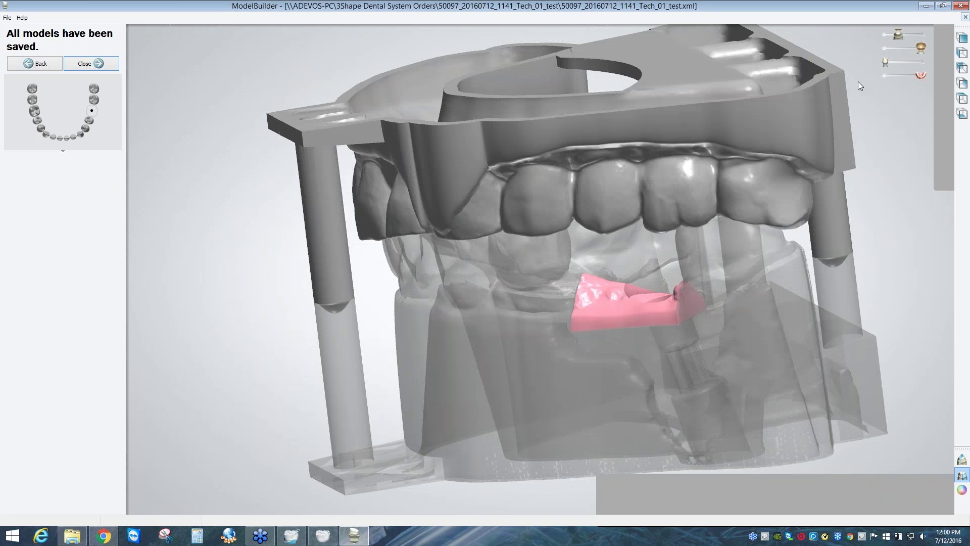
pyautogui.click(926, 34)
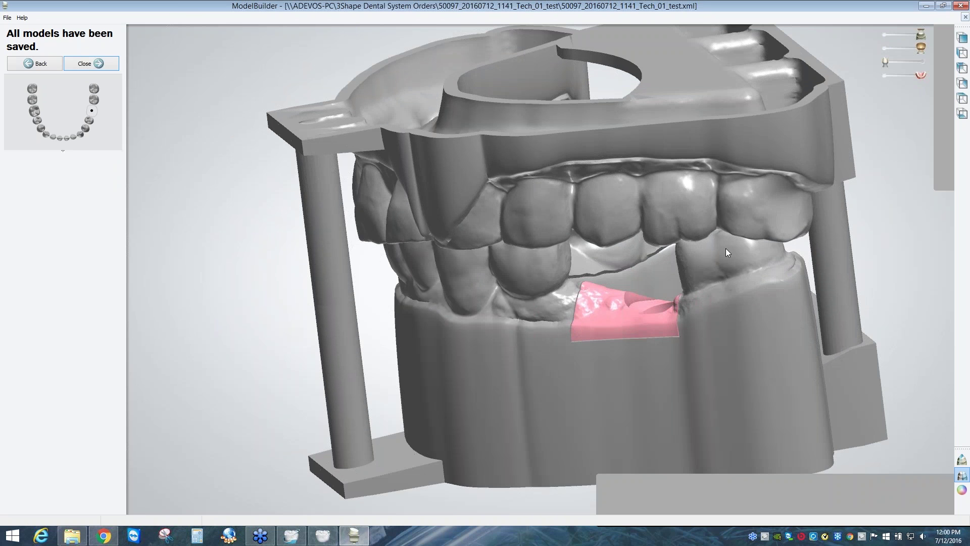
pyautogui.moveTo(725, 248); pyautogui.dragTo(637, 217, button='right')
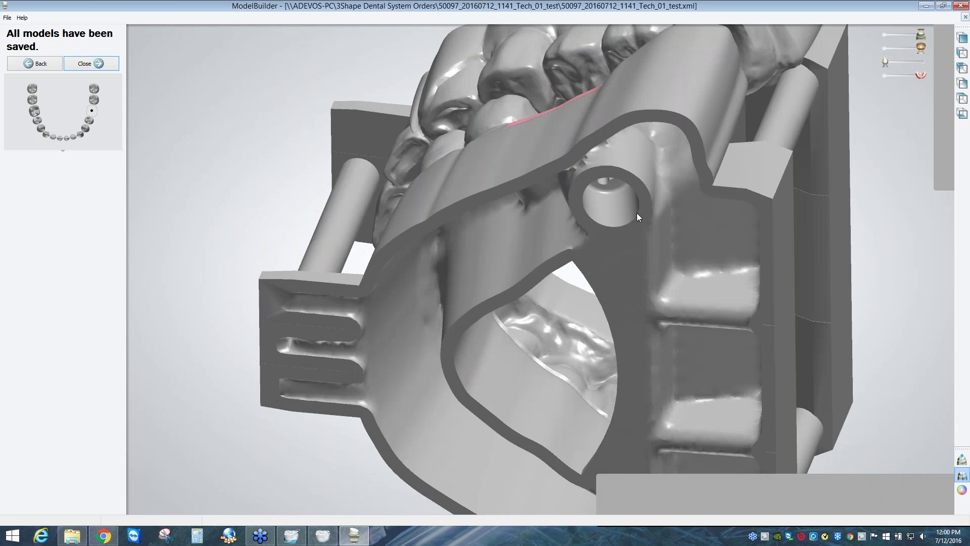
pyautogui.scroll(3, 636, 213)
pyautogui.moveTo(636, 213); pyautogui.dragTo(510, 318, button='middle')
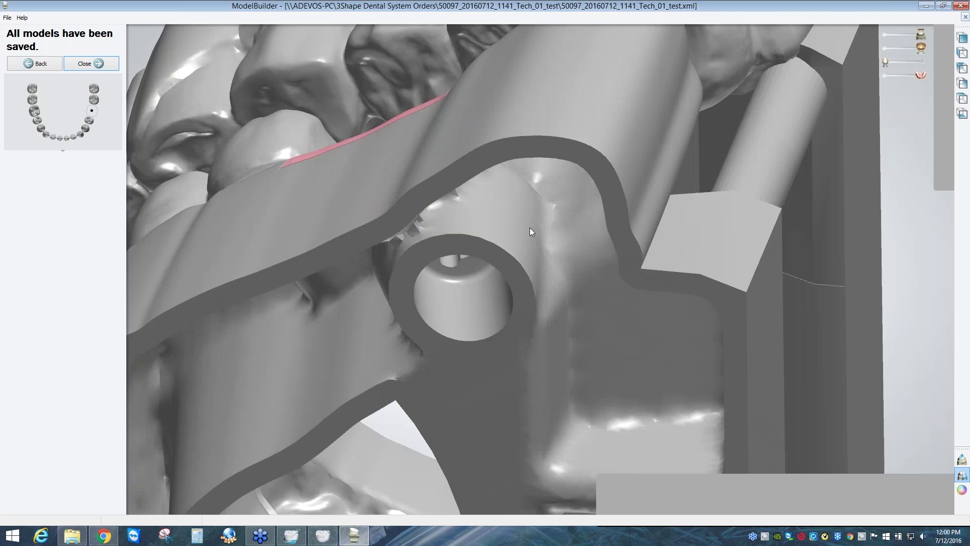
pyautogui.moveTo(529, 228); pyautogui.dragTo(528, 196, button='right')
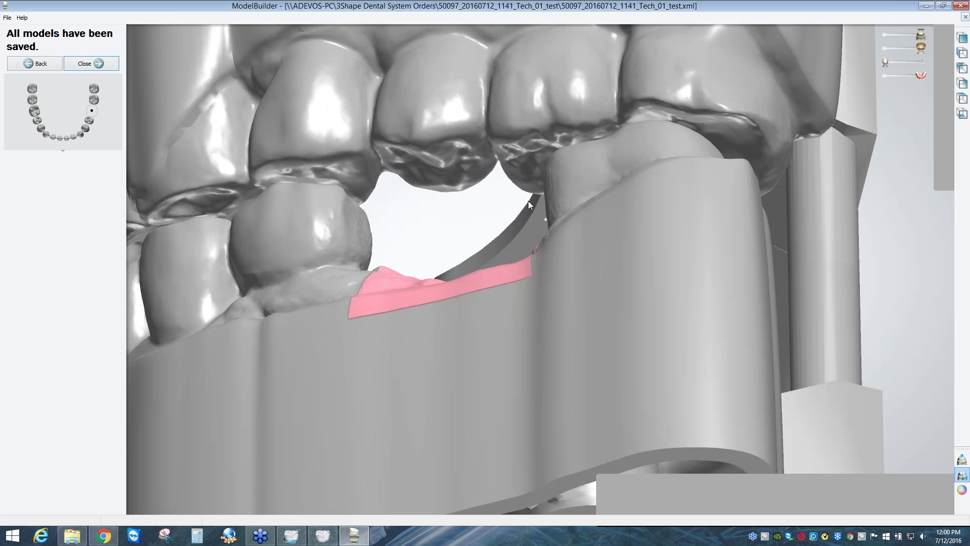
pyautogui.moveTo(528, 196); pyautogui.dragTo(518, 109, button='middle')
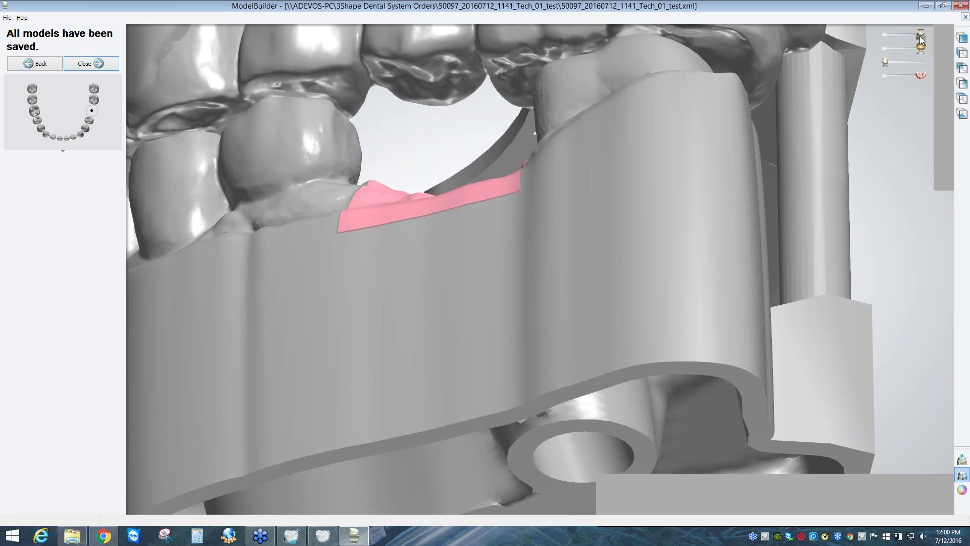
# Make the lower model semi-transparent and examine the analog channel beneath the soft tissue at tooth 36 from several angles.
pyautogui.moveTo(920, 36); pyautogui.dragTo(913, 36)
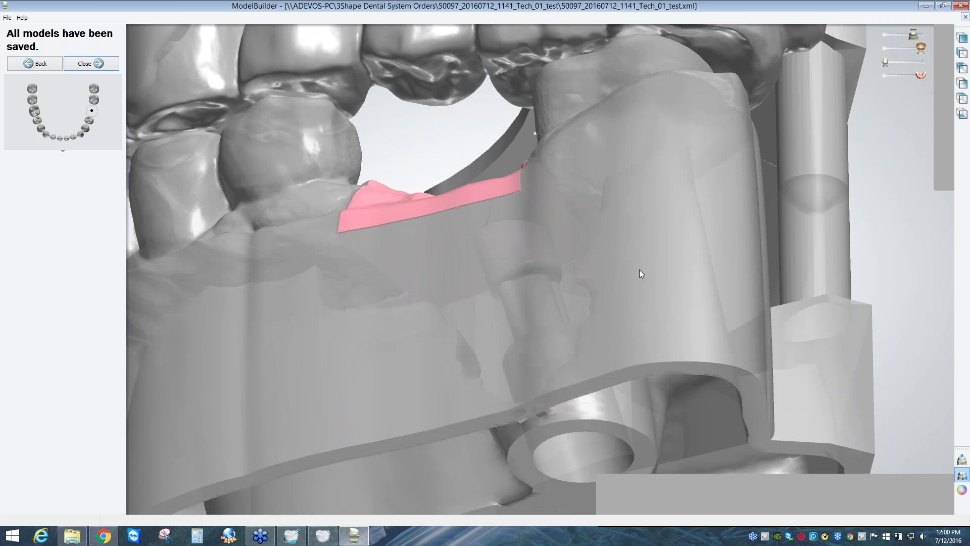
pyautogui.moveTo(639, 270); pyautogui.dragTo(649, 355, button='right')
pyautogui.moveTo(648, 352); pyautogui.dragTo(587, 226, button='right')
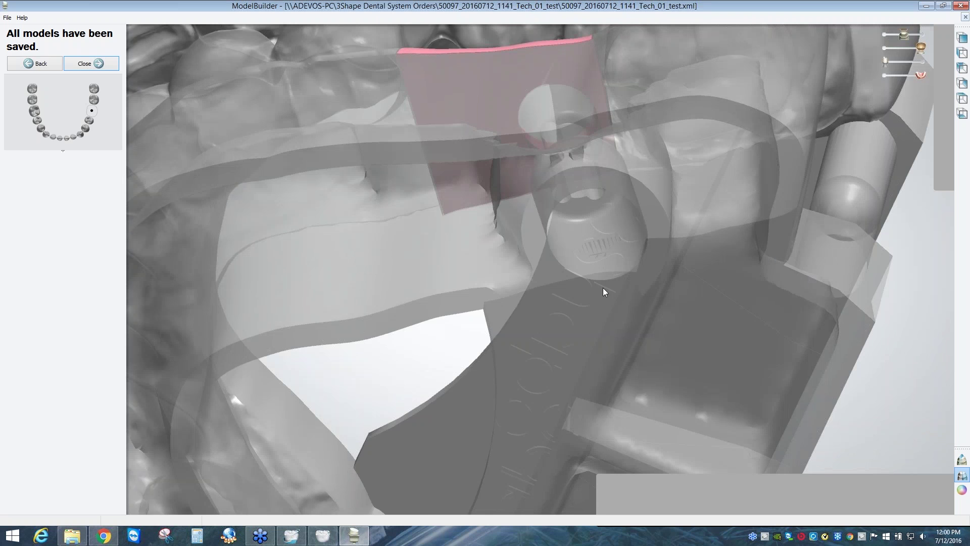
pyautogui.moveTo(603, 288); pyautogui.dragTo(607, 348, button='right')
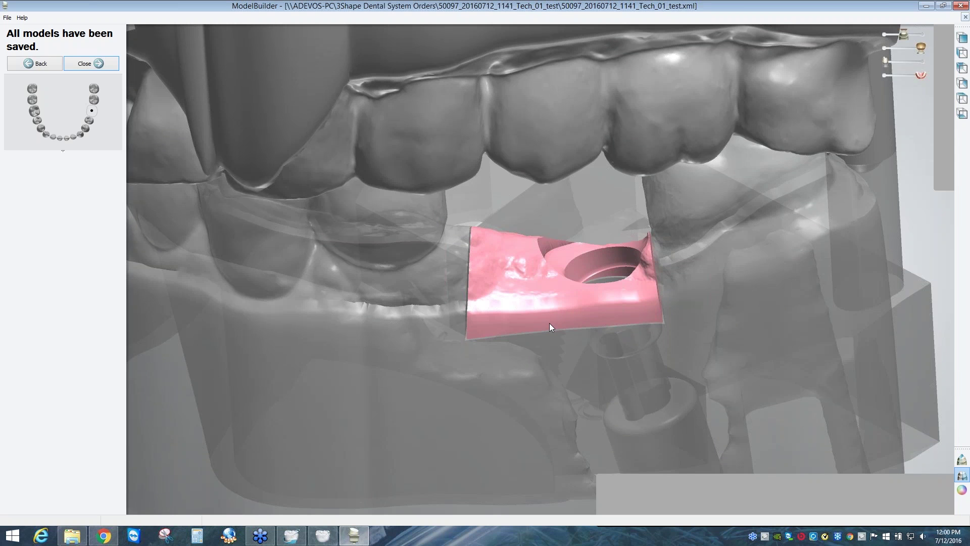
pyautogui.moveTo(550, 324); pyautogui.dragTo(546, 303, button='right')
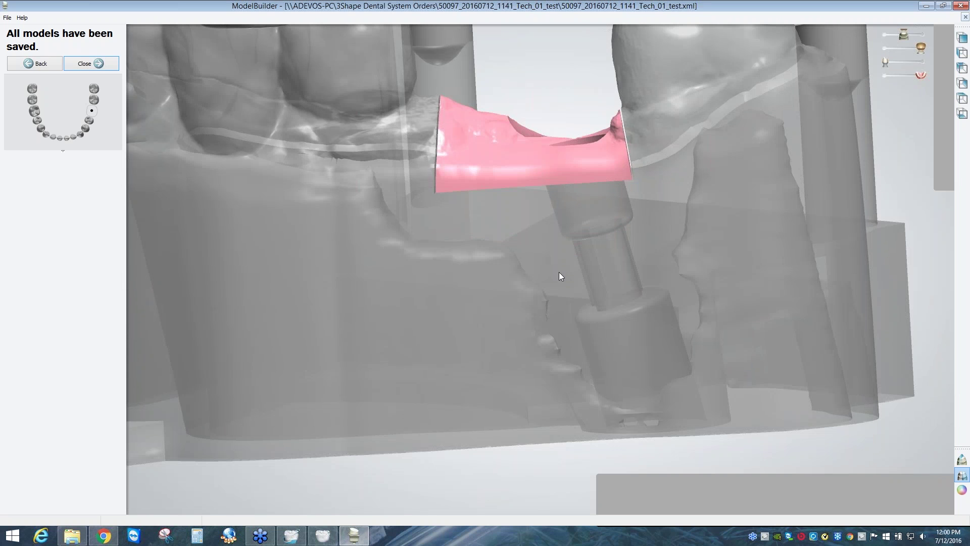
pyautogui.scroll(-5, 583, 329)
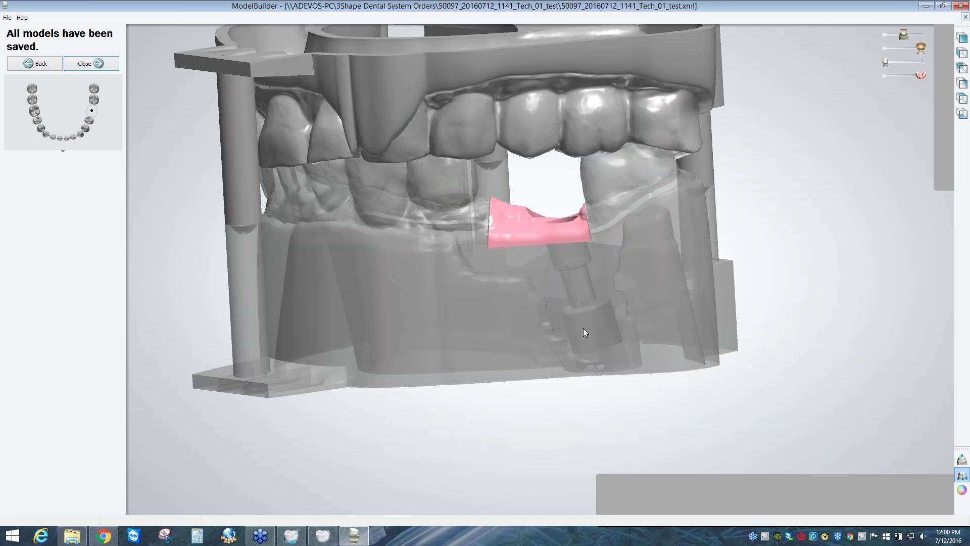
pyautogui.moveTo(583, 329); pyautogui.dragTo(585, 365, button='right')
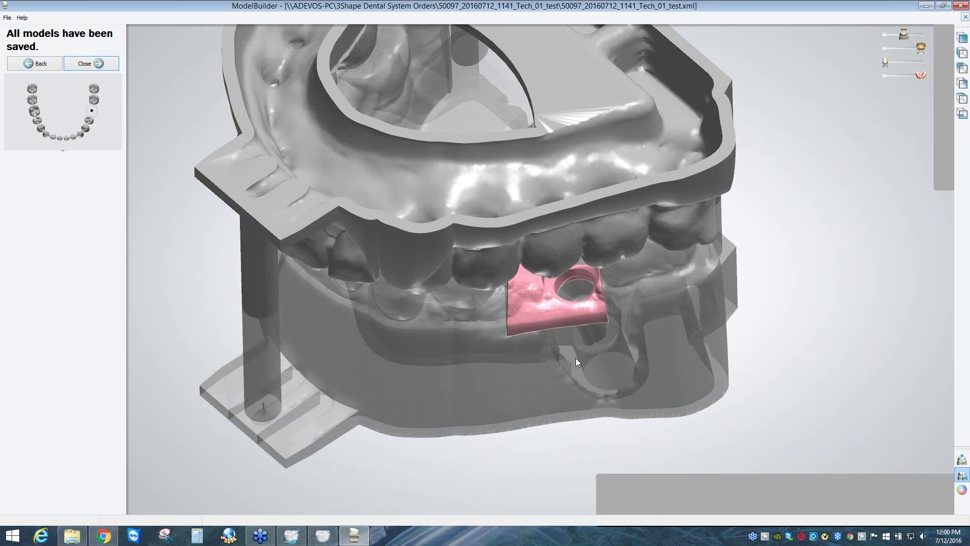
pyautogui.moveTo(575, 358); pyautogui.dragTo(574, 333, button='right')
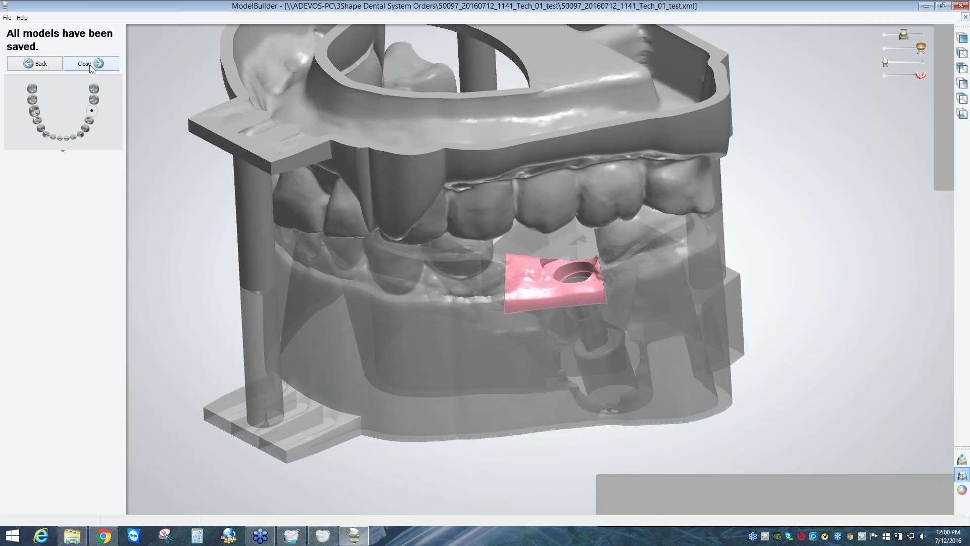
# Close the saved model design and return to the order list in 3Shape Dental Manager.
pyautogui.click(90, 64)
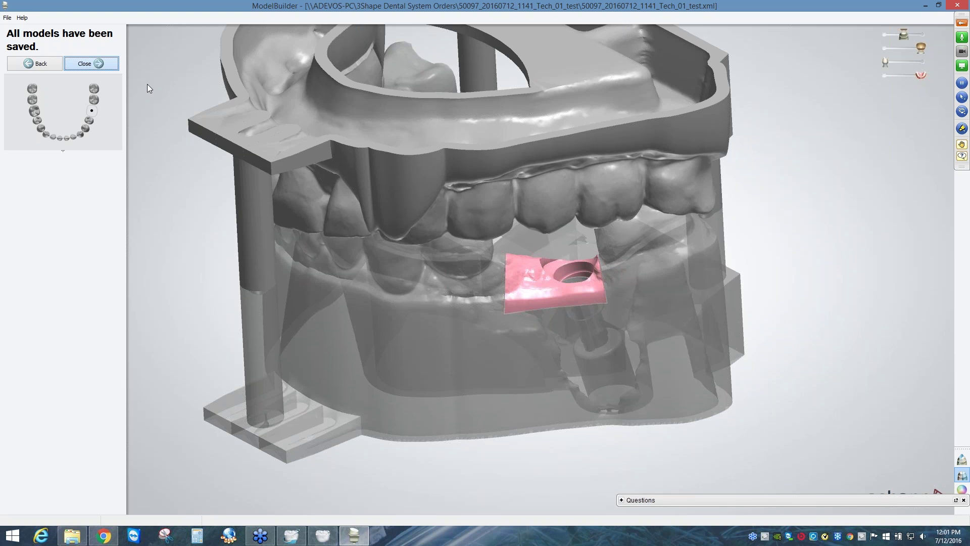
pyautogui.press('Return')
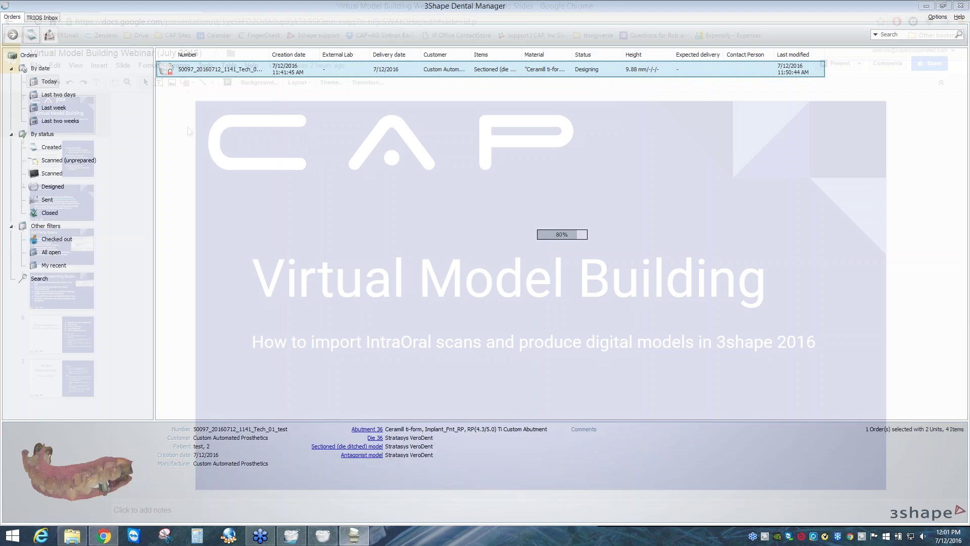